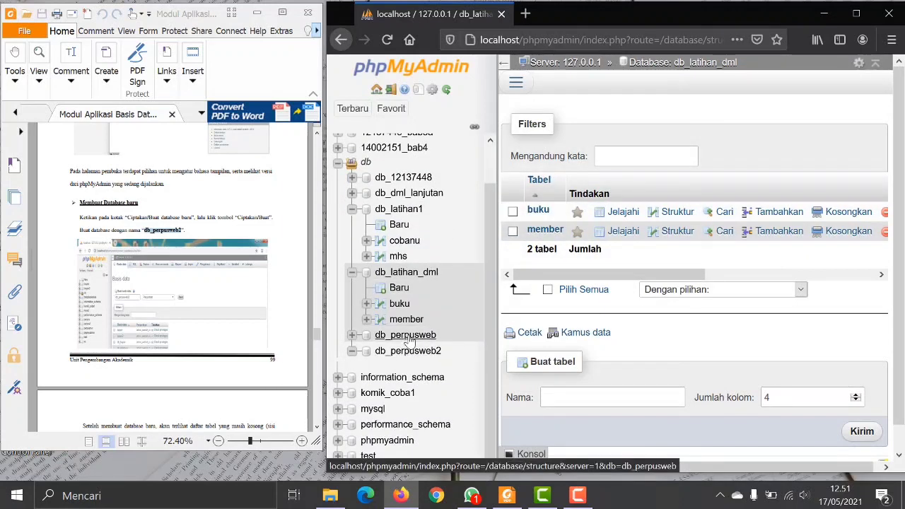
Open the db_perpusweb database and browse the records of its buku table.
{"action": "left_click", "coordinate": [407, 336]}
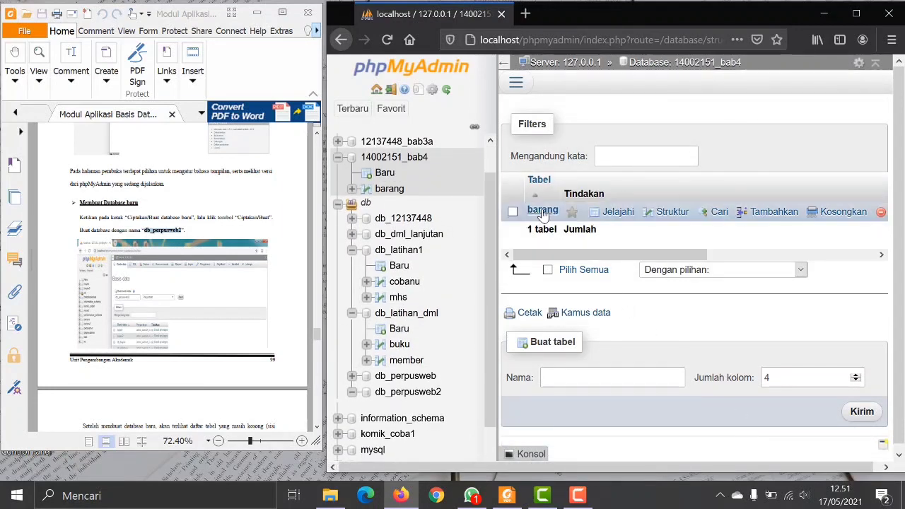
{"action": "scroll", "coordinate": [417, 274], "scroll_direction": "down", "scroll_amount": 1}
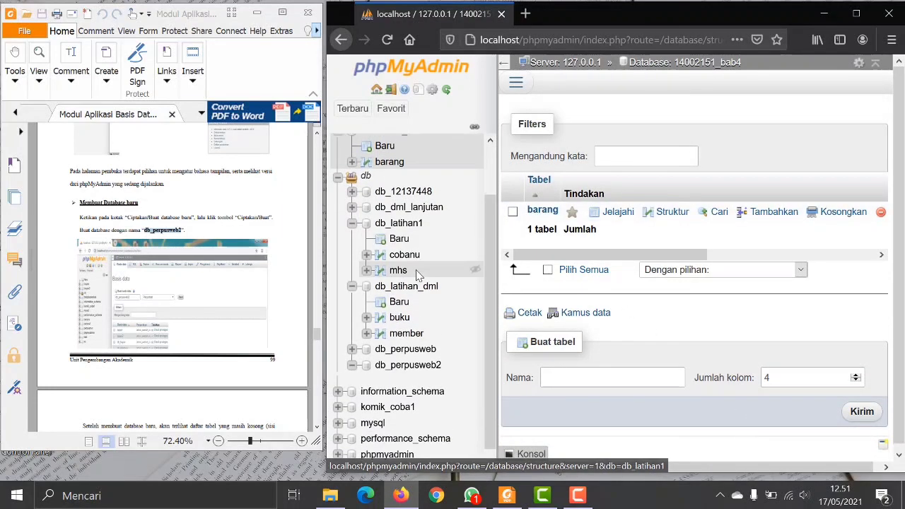
{"action": "scroll", "coordinate": [416, 275], "scroll_direction": "down", "scroll_amount": 1}
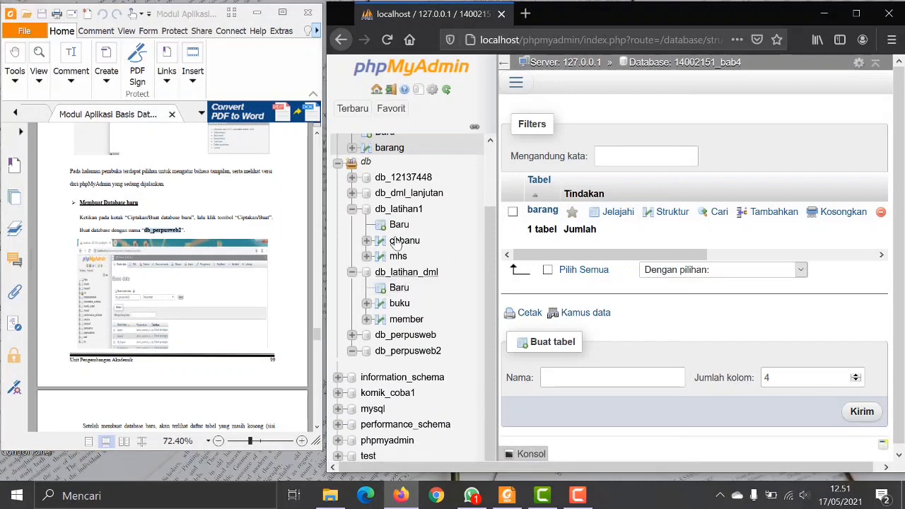
{"action": "left_click", "coordinate": [410, 340]}
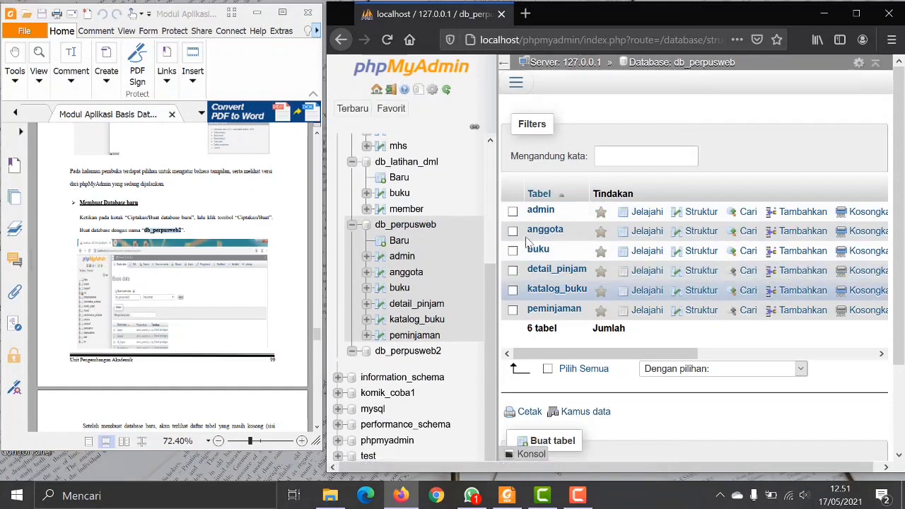
{"action": "left_click", "coordinate": [537, 249]}
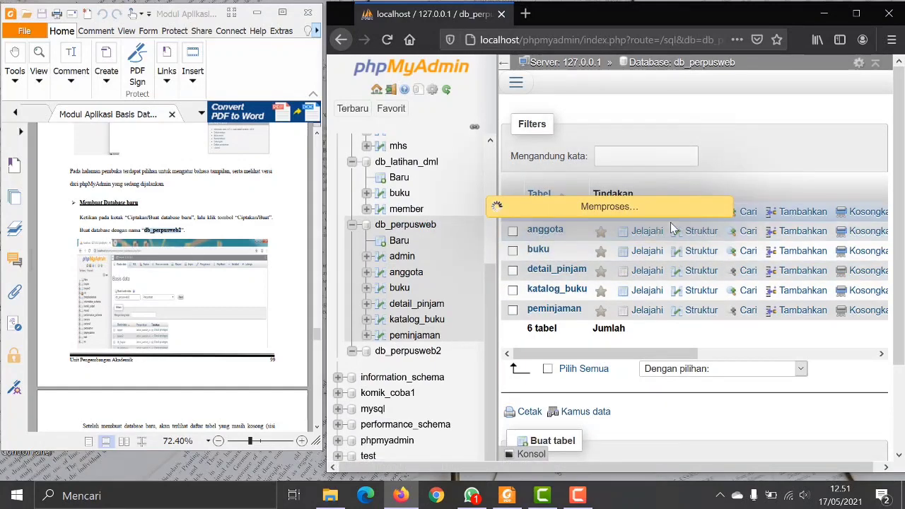
{"action": "scroll", "coordinate": [819, 219], "scroll_direction": "down", "scroll_amount": 5}
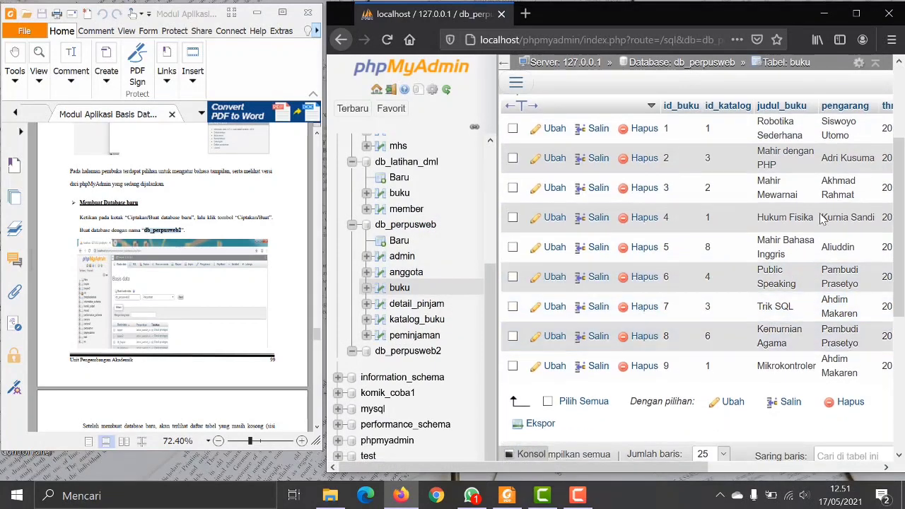
{"action": "scroll", "coordinate": [821, 219], "scroll_direction": "up", "scroll_amount": 4}
{"action": "mouse_move", "coordinate": [702, 467]}
{"action": "left_mouse_down"}
{"action": "mouse_move", "coordinate": [859, 479]}
{"action": "mouse_move", "coordinate": [709, 477]}
{"action": "left_mouse_up"}
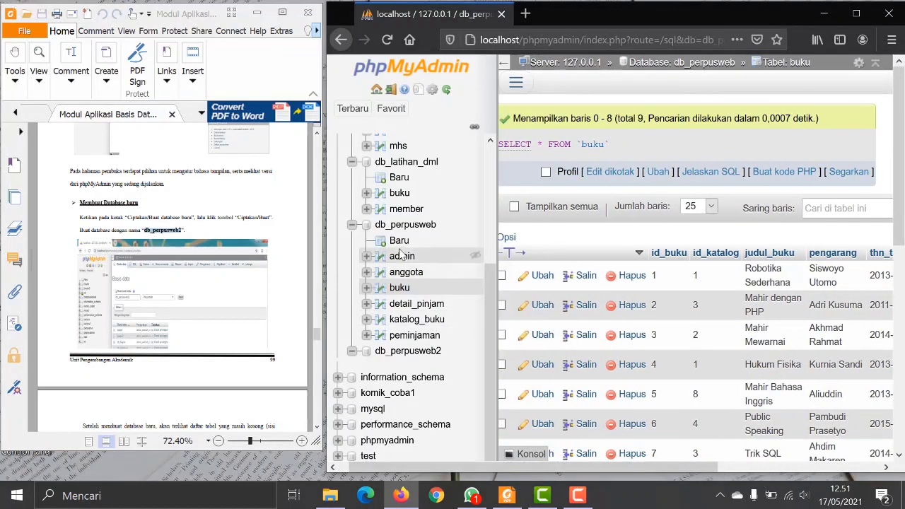
Find the field specification of the admin table in the PDF module.
{"action": "scroll", "coordinate": [401, 255], "scroll_direction": "down", "scroll_amount": 4}
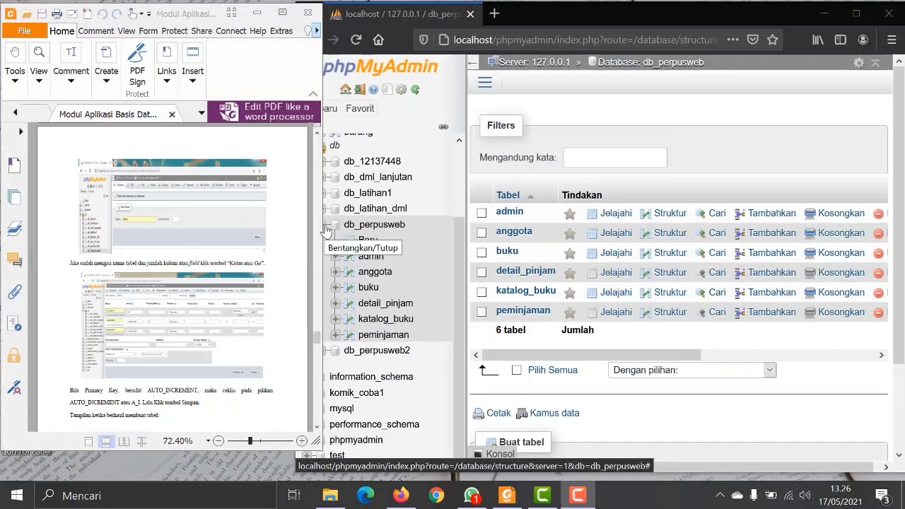
{"action": "scroll", "coordinate": [188, 282], "scroll_direction": "up", "scroll_amount": 5}
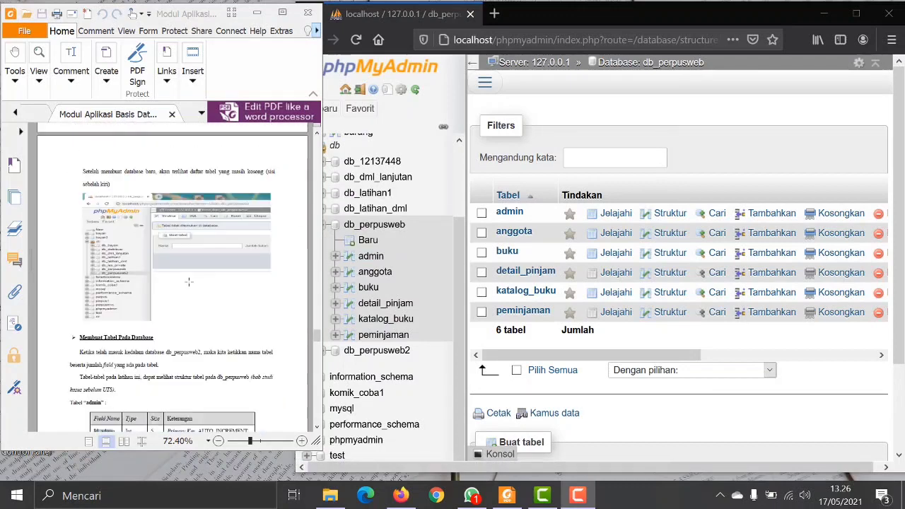
{"action": "scroll", "coordinate": [194, 288], "scroll_direction": "down", "scroll_amount": 3}
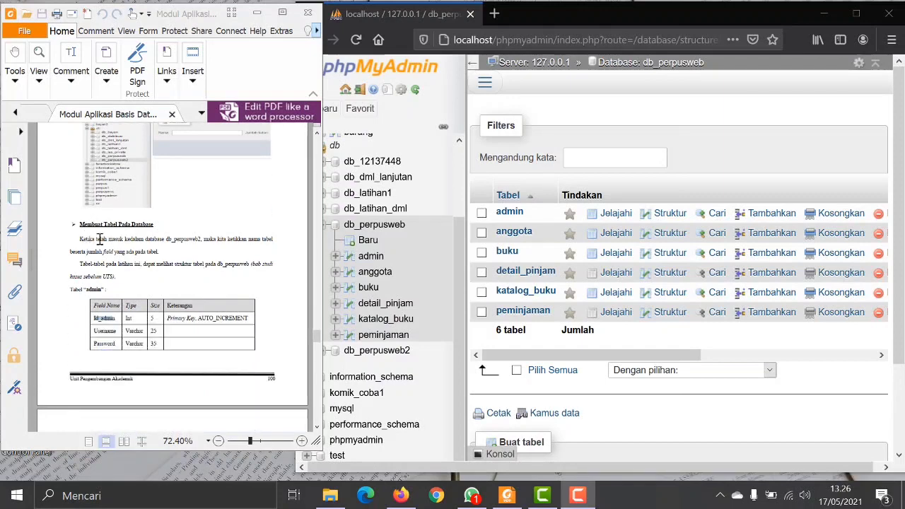
Collapse db_perpusweb in the database tree and open the db_perpusweb2 database.
{"action": "left_click", "coordinate": [327, 228]}
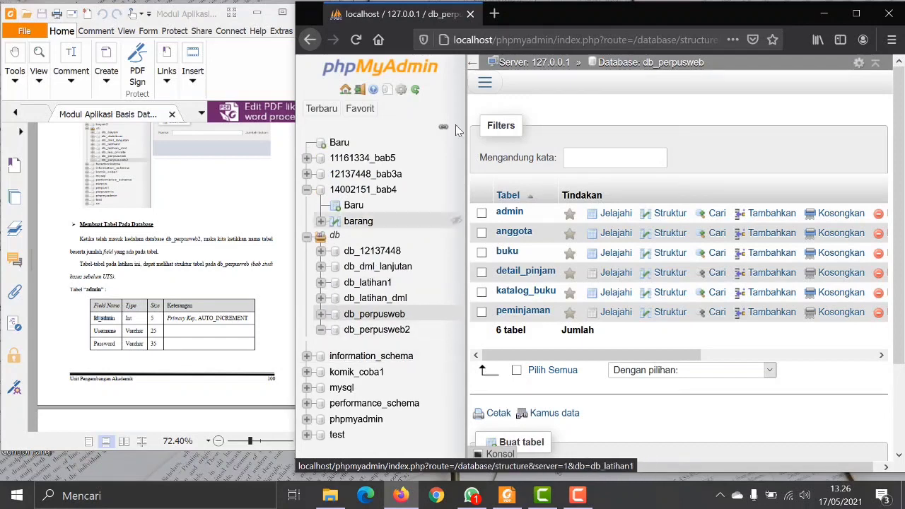
{"action": "scroll", "coordinate": [438, 220], "scroll_direction": "down", "scroll_amount": 3}
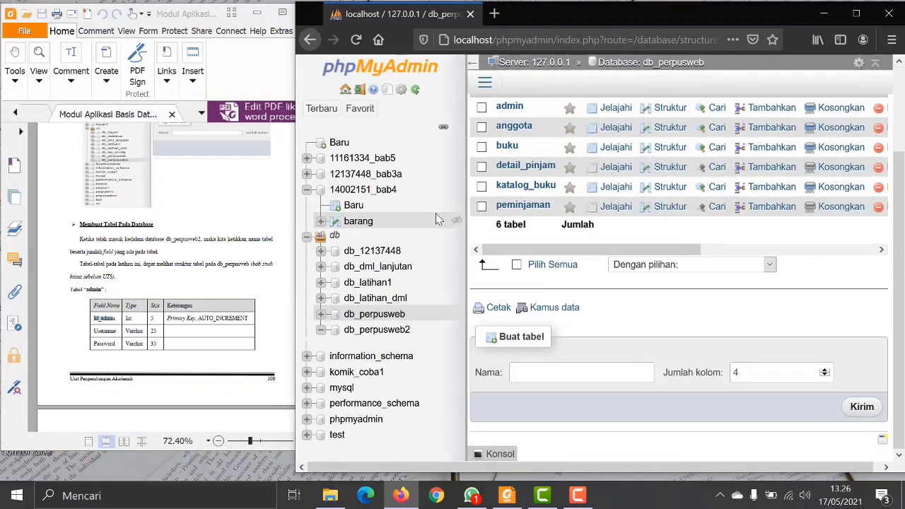
{"action": "left_click", "coordinate": [376, 331]}
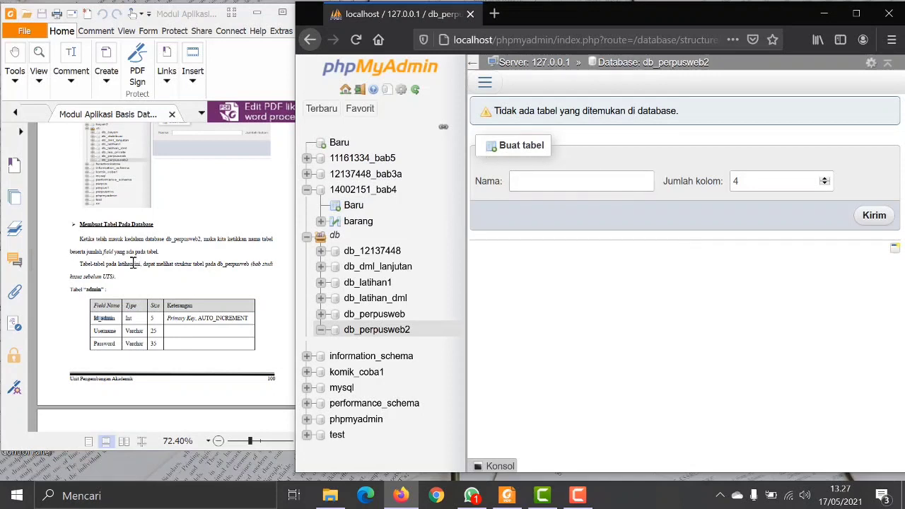
Copy the table name admin from the PDF module and enter it as the new table's name in db_perpusweb2.
{"action": "scroll", "coordinate": [132, 266], "scroll_direction": "down", "scroll_amount": 3}
{"action": "double_click", "coordinate": [91, 175]}
{"action": "key", "text": "ctrl+c"}
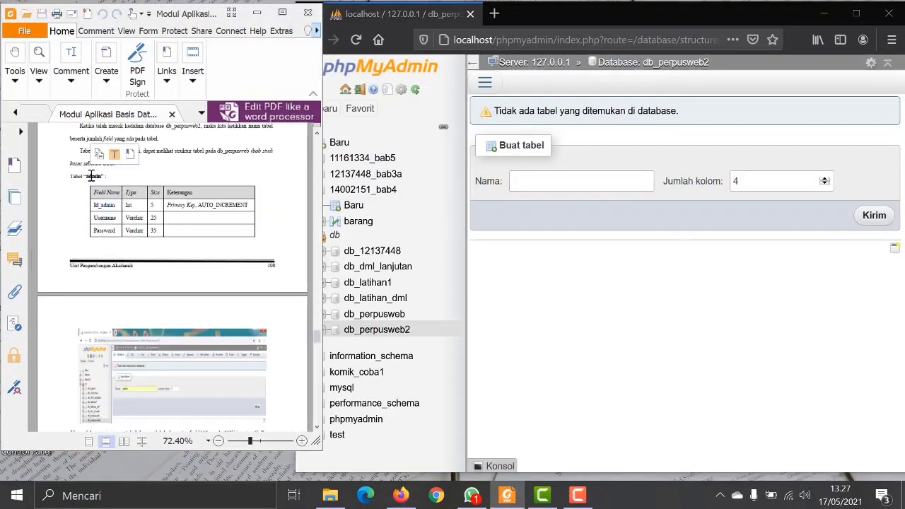
{"action": "left_click", "coordinate": [555, 182]}
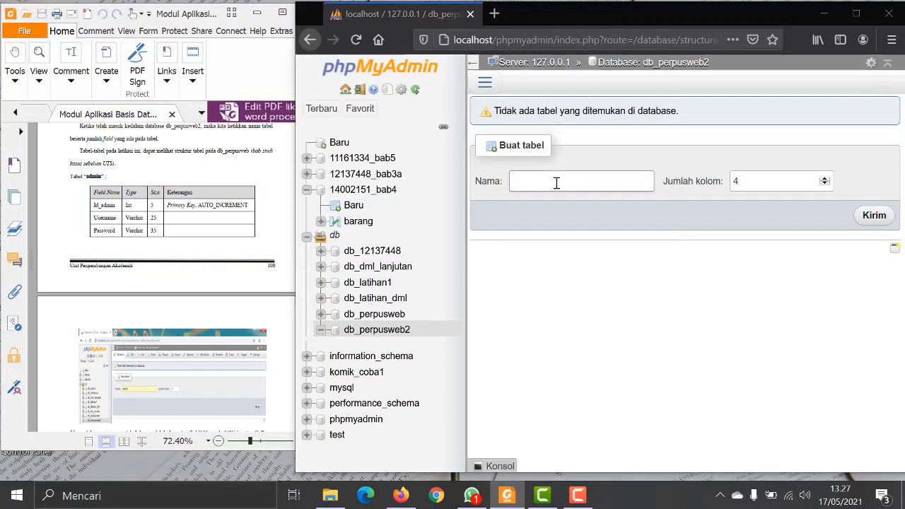
{"action": "right_click", "coordinate": [555, 182]}
{"action": "left_click", "coordinate": [568, 248]}
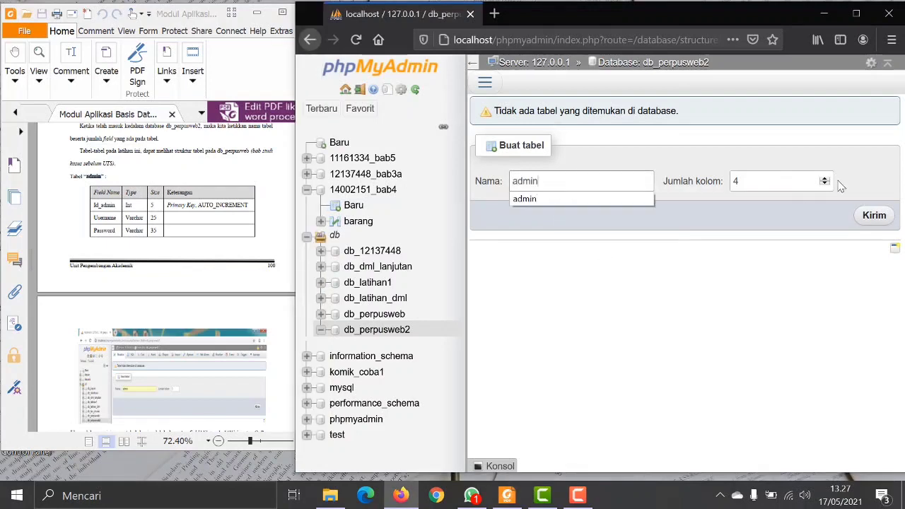
{"action": "left_click", "coordinate": [622, 200]}
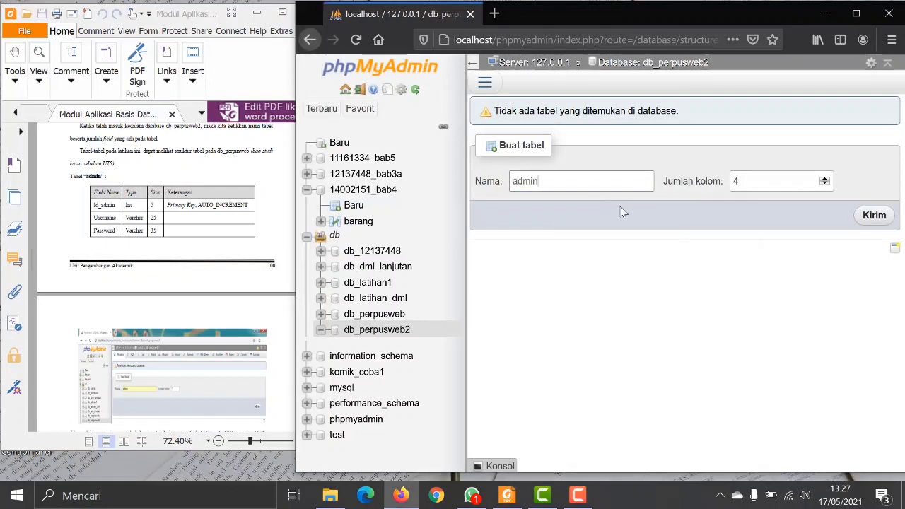
Set the number of columns for the admin table to 3 and submit to reach its column definition form.
{"action": "left_click", "coordinate": [109, 219]}
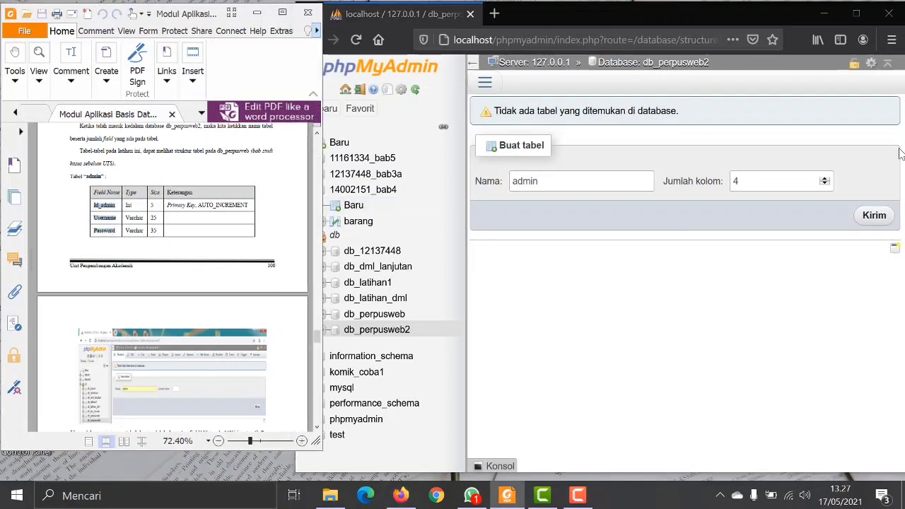
{"action": "left_click", "coordinate": [824, 179]}
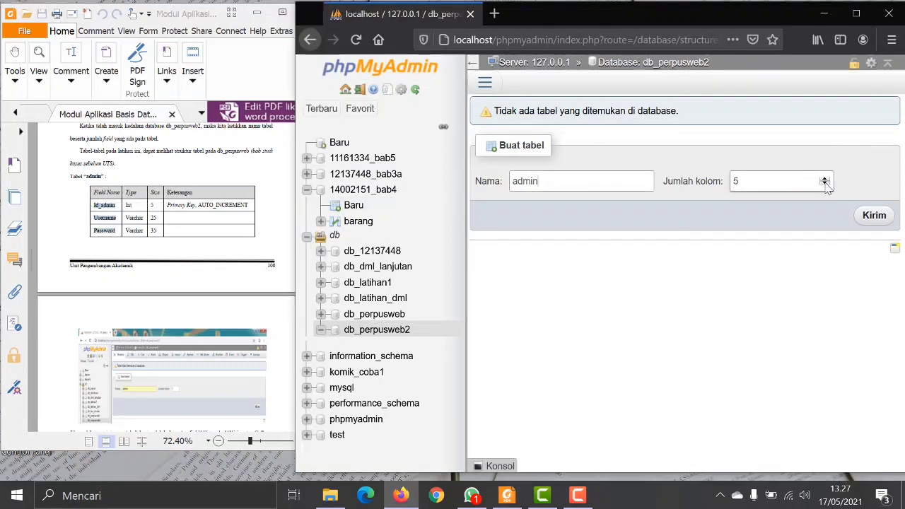
{"action": "left_click", "coordinate": [874, 217]}
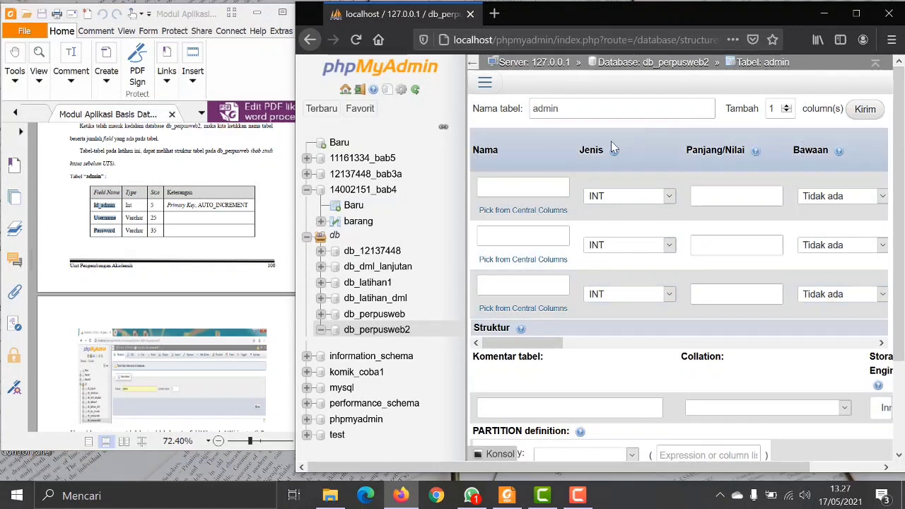
Name the first column id_admin, following the field list in the PDF module.
{"action": "left_click", "coordinate": [139, 226]}
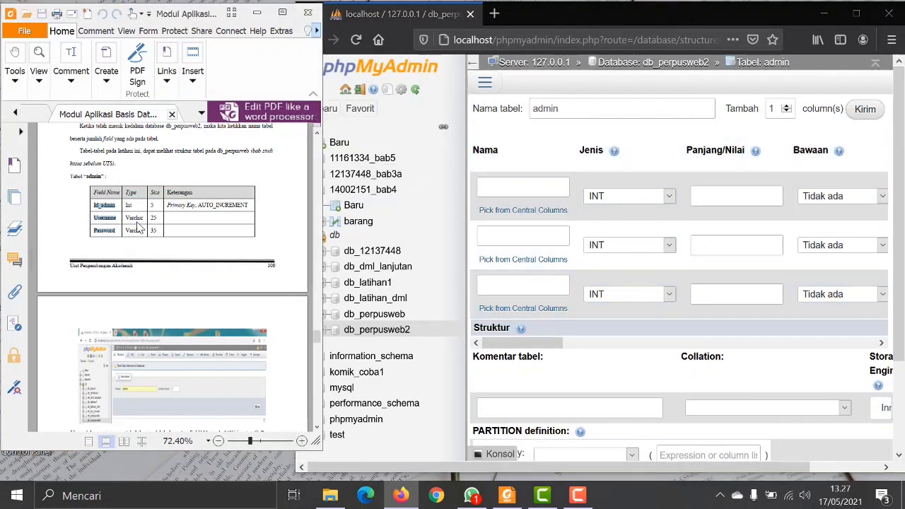
{"action": "left_click", "coordinate": [523, 185]}
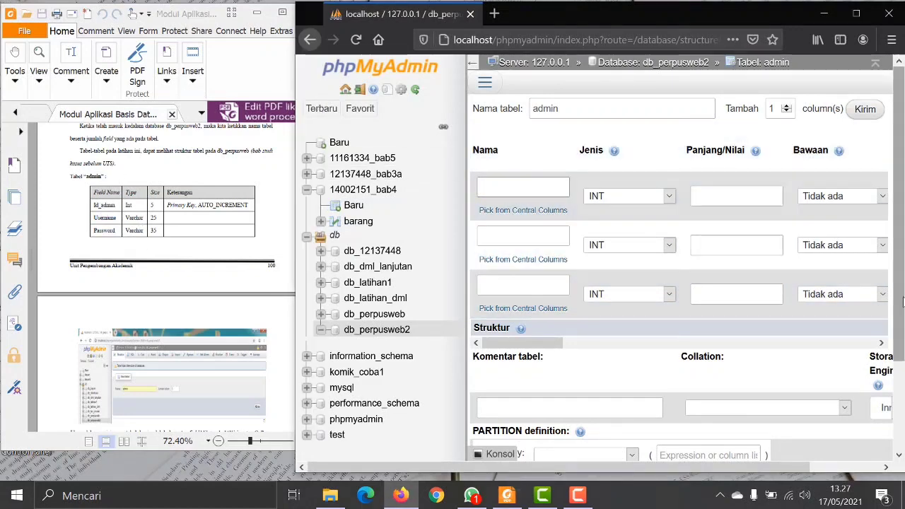
{"action": "left_click", "coordinate": [104, 205]}
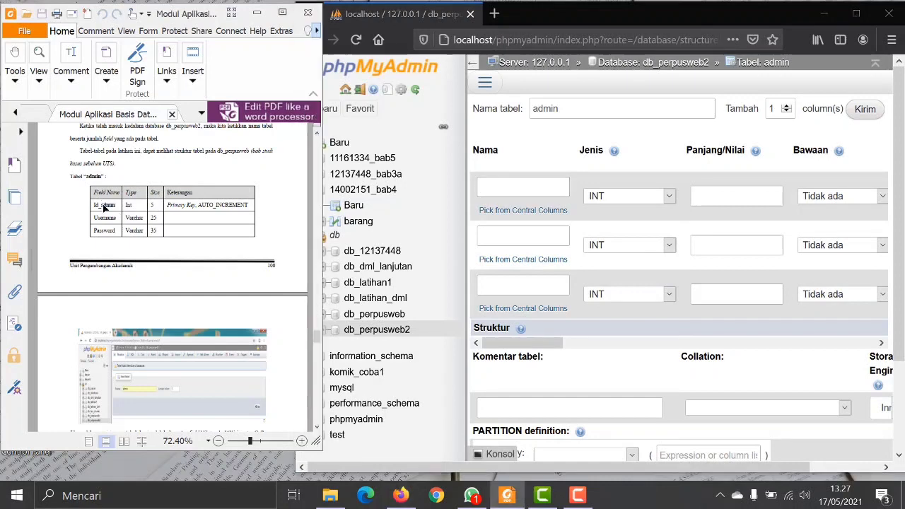
{"action": "left_click", "coordinate": [508, 188]}
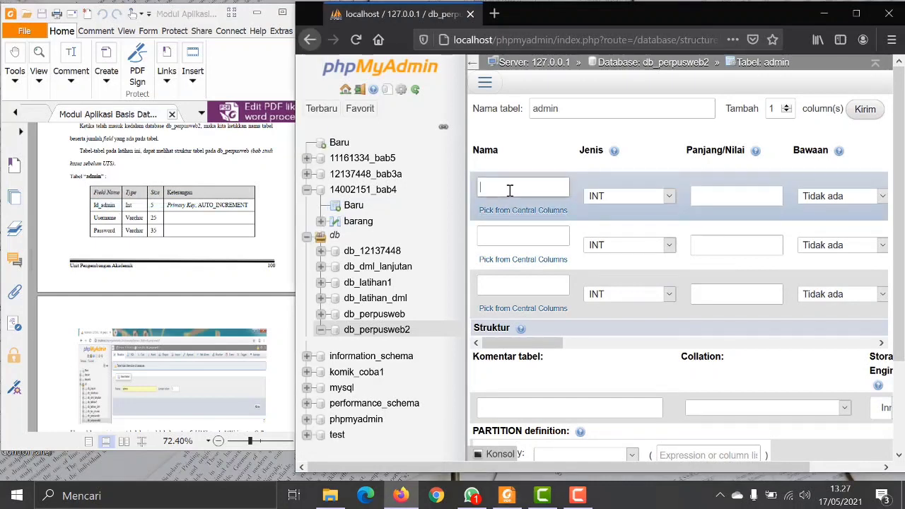
{"action": "type", "text": "id"}
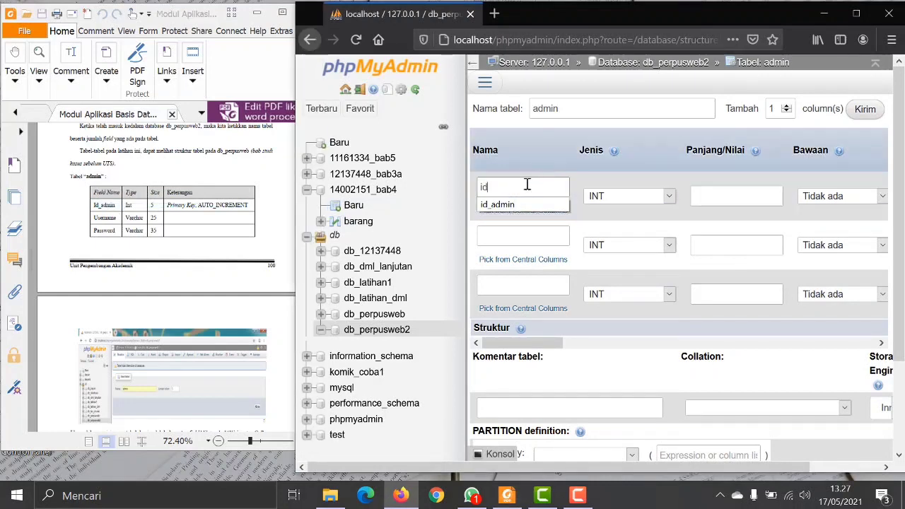
{"action": "left_click", "coordinate": [526, 204]}
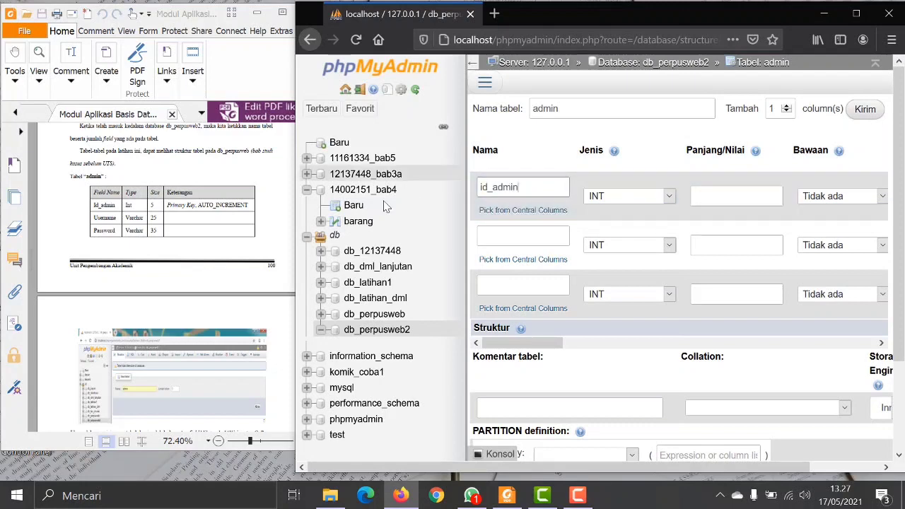
Name the second column username and the third column password.
{"action": "left_click", "coordinate": [481, 235]}
{"action": "left_click", "coordinate": [482, 235]}
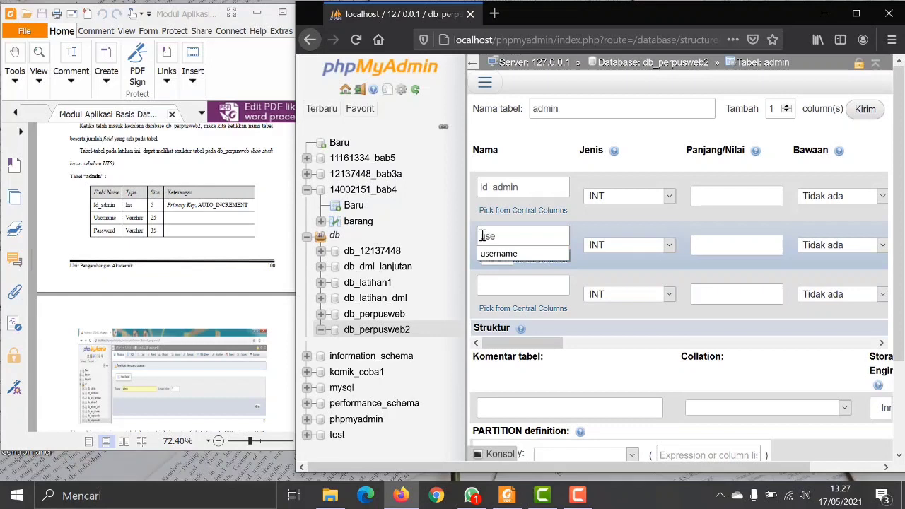
{"action": "type", "text": "user"}
{"action": "left_click", "coordinate": [501, 253]}
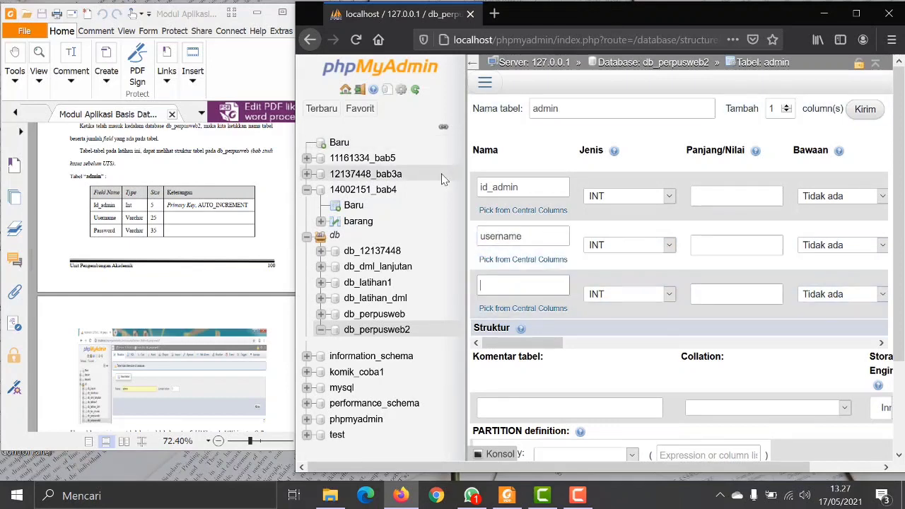
{"action": "type", "text": "pass"}
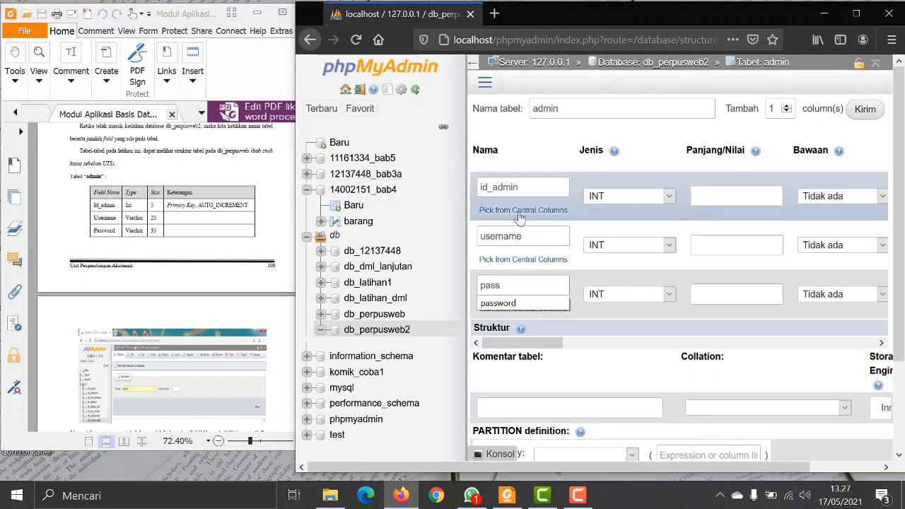
{"action": "left_click", "coordinate": [509, 303]}
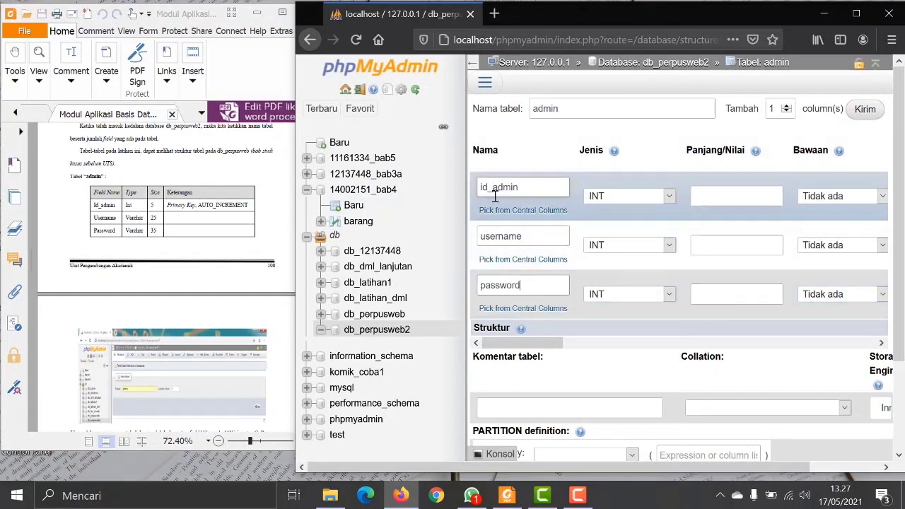
Keep the id_admin column as INT and set the type of the username and password columns to VARCHAR.
{"action": "left_click", "coordinate": [626, 195]}
{"action": "left_click", "coordinate": [624, 197]}
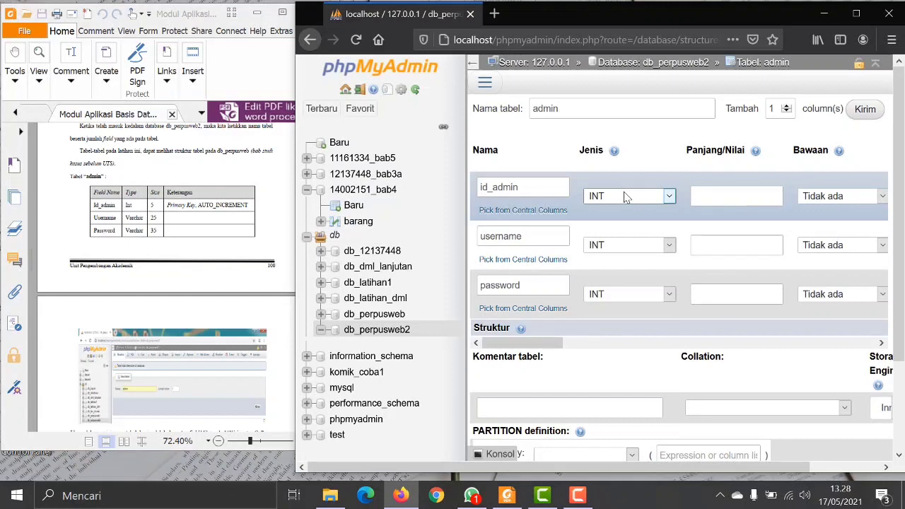
{"action": "left_click", "coordinate": [616, 246]}
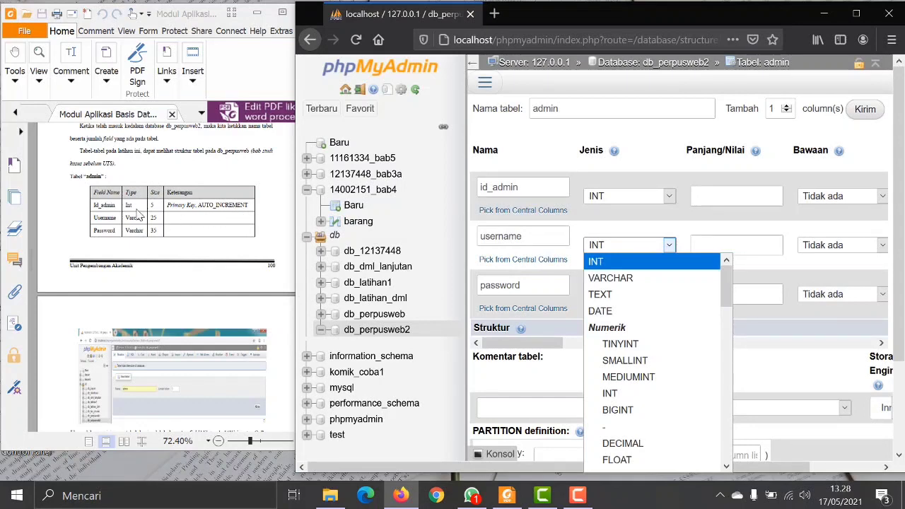
{"action": "left_click", "coordinate": [679, 279]}
{"action": "left_click", "coordinate": [634, 295]}
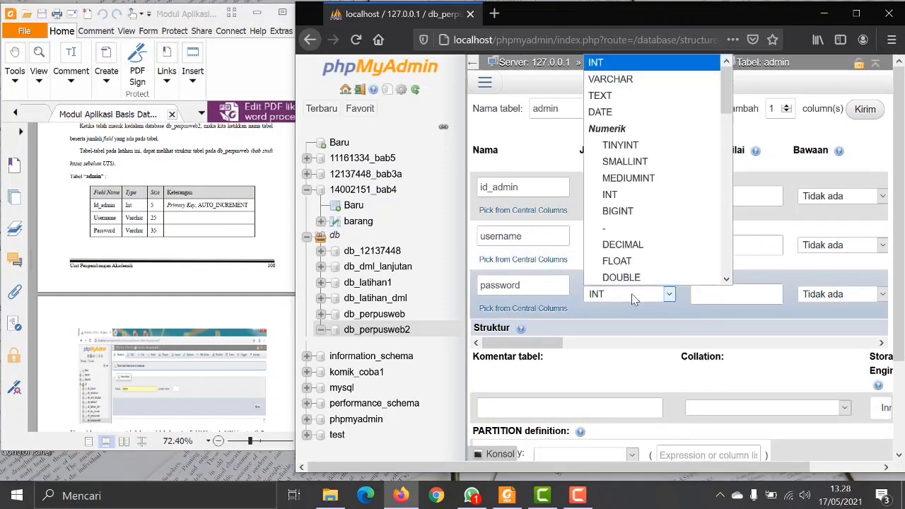
{"action": "left_click", "coordinate": [613, 79]}
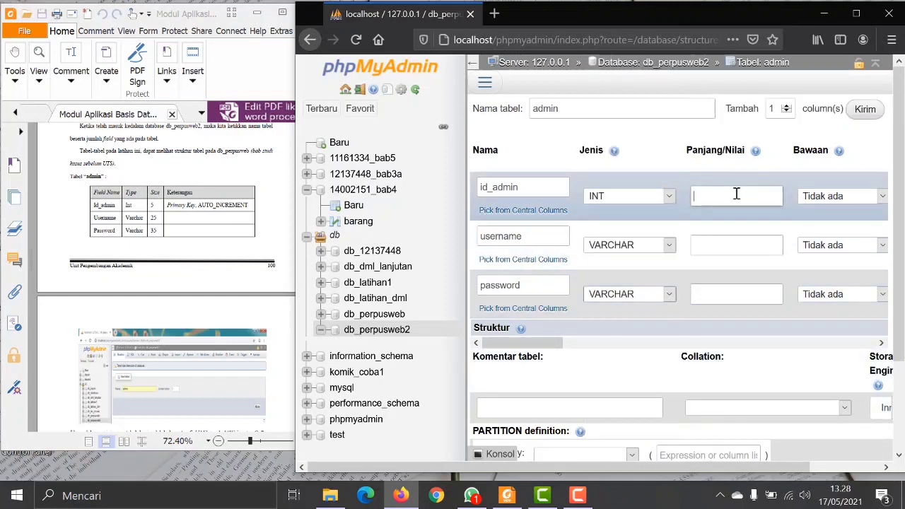
Set the column lengths to 5 for id_admin, 25 for username and 35 for password.
{"action": "type", "text": "5"}
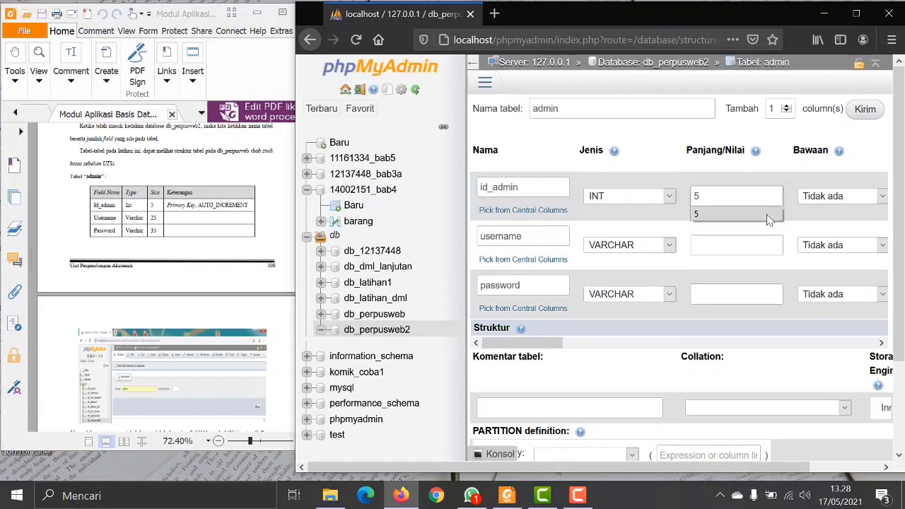
{"action": "left_click", "coordinate": [741, 246]}
{"action": "type", "text": "25"}
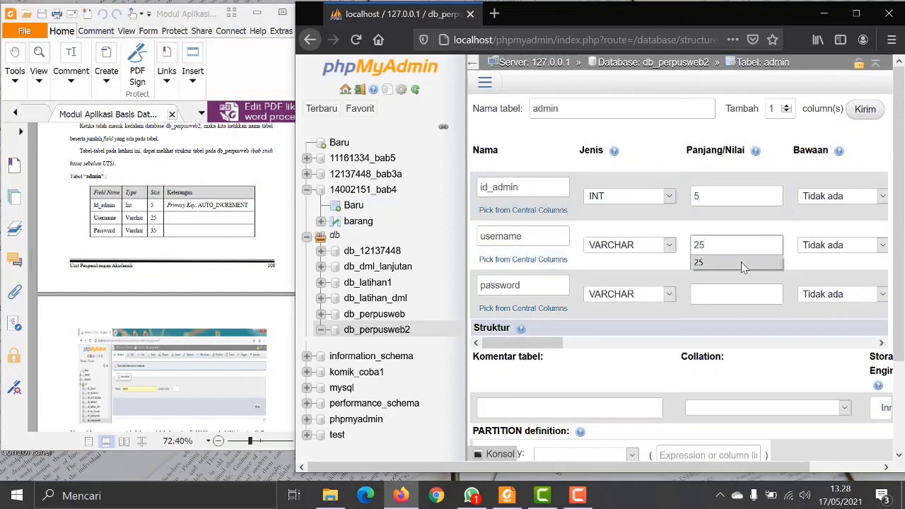
{"action": "left_click", "coordinate": [741, 261]}
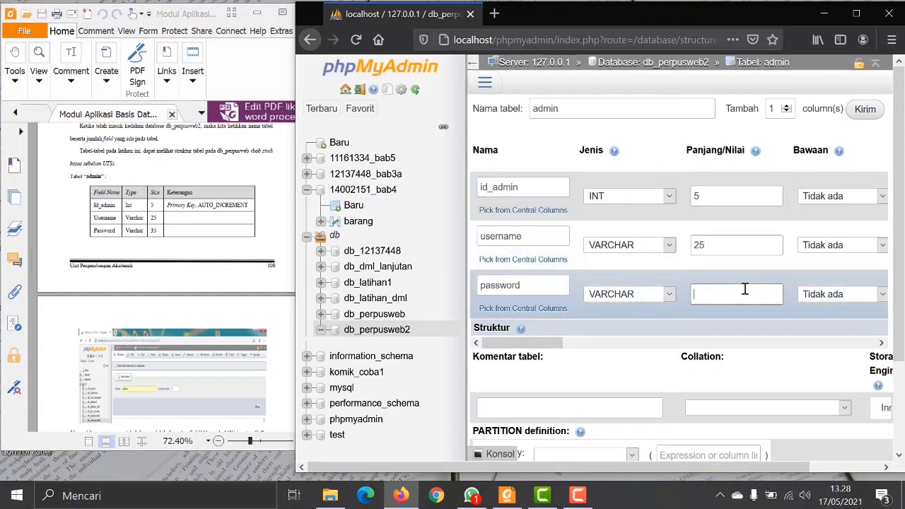
{"action": "type", "text": "35"}
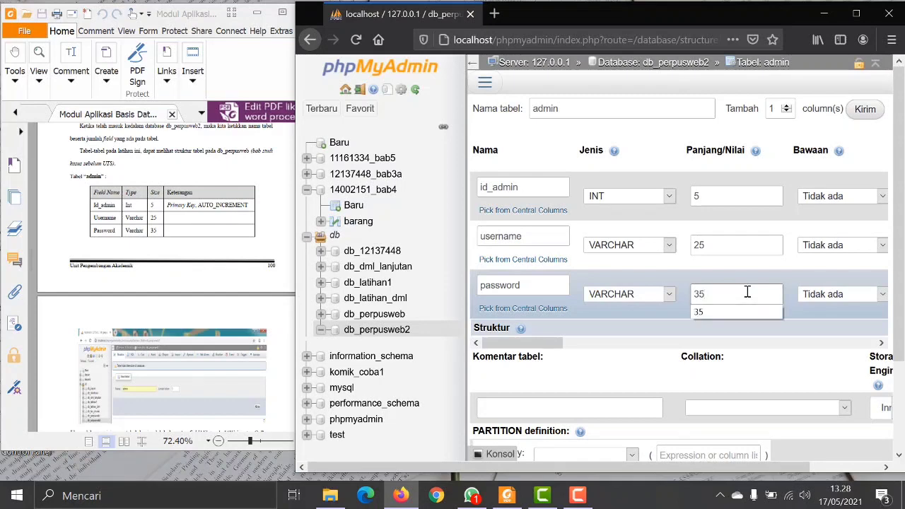
{"action": "left_click", "coordinate": [765, 337]}
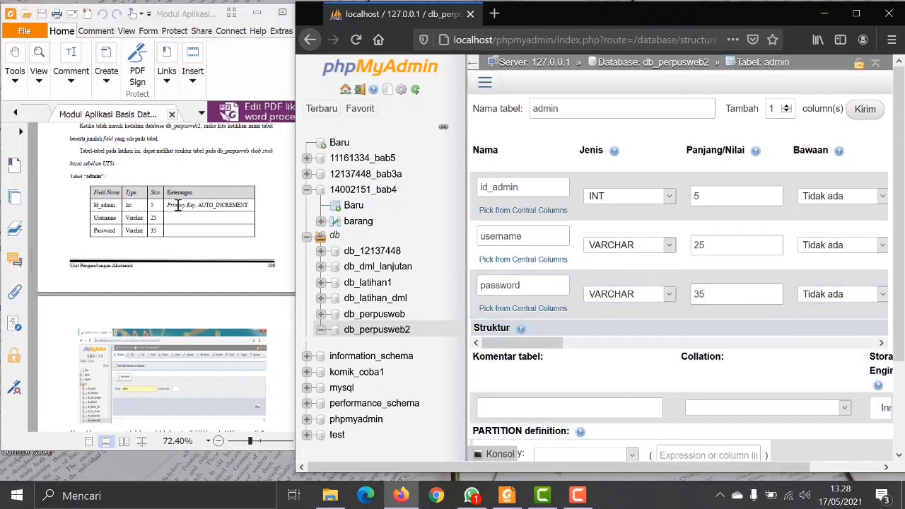
Make id_admin the PRIMARY index of the admin table and enable auto-increment for it, as the PDF module specifies.
{"action": "left_click_drag", "start_coordinate": [178, 205], "coordinate": [255, 203]}
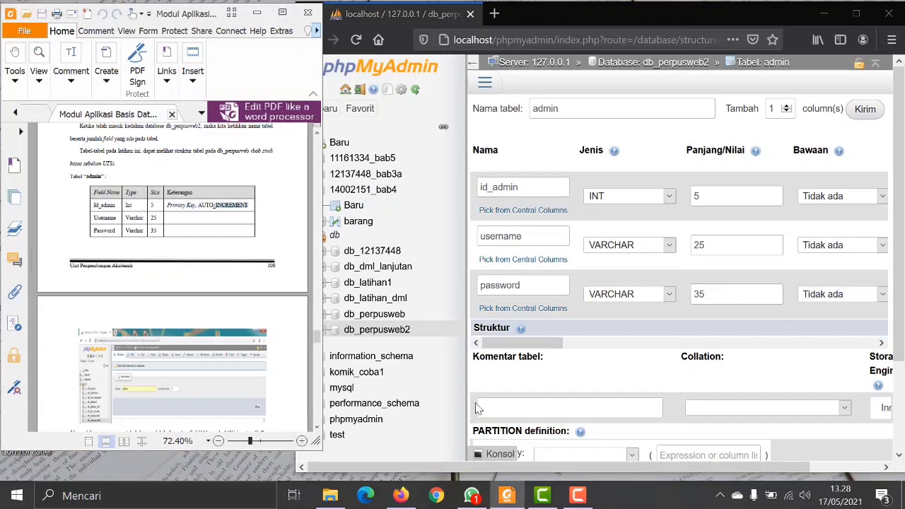
{"action": "left_click_drag", "start_coordinate": [652, 465], "coordinate": [752, 452]}
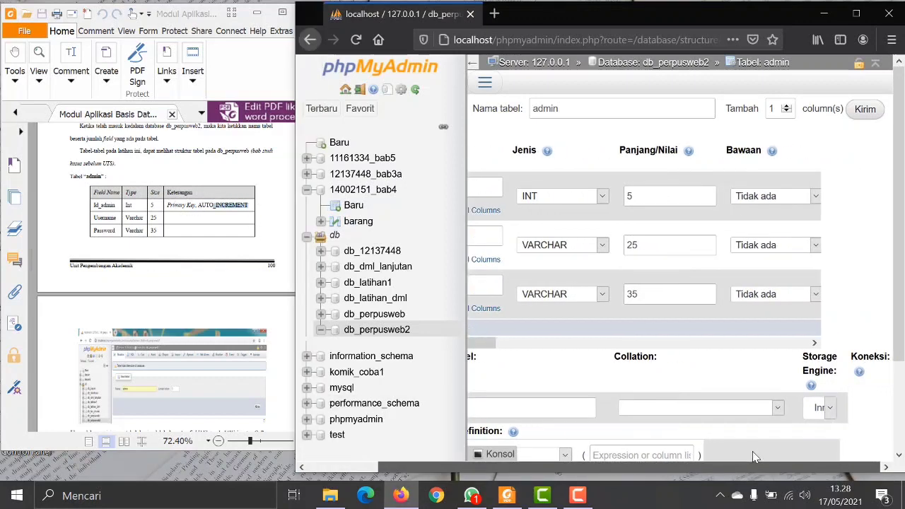
{"action": "left_click_drag", "start_coordinate": [630, 464], "coordinate": [407, 484]}
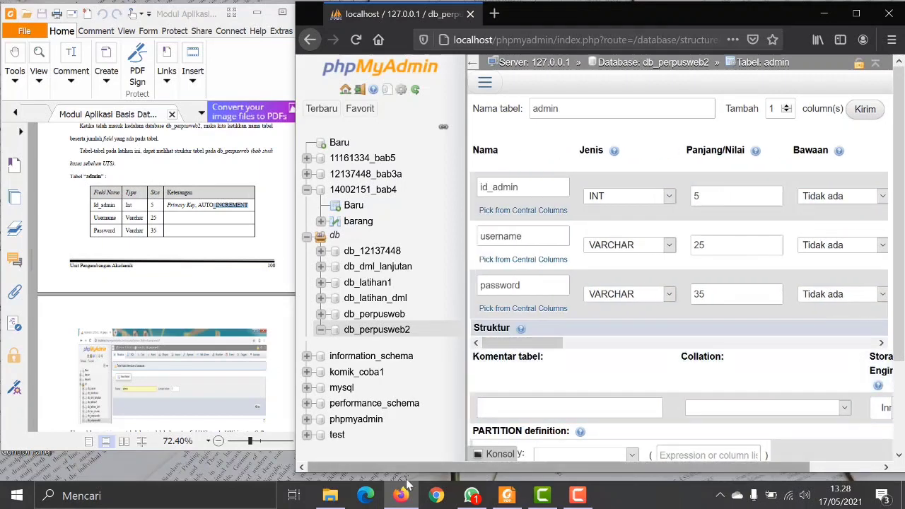
{"action": "left_click_drag", "start_coordinate": [512, 344], "coordinate": [583, 353]}
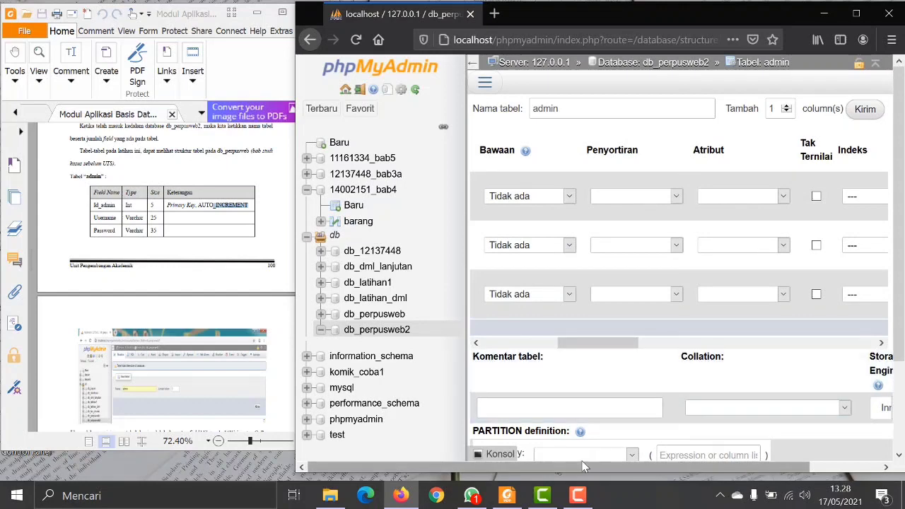
{"action": "left_click", "coordinate": [569, 196]}
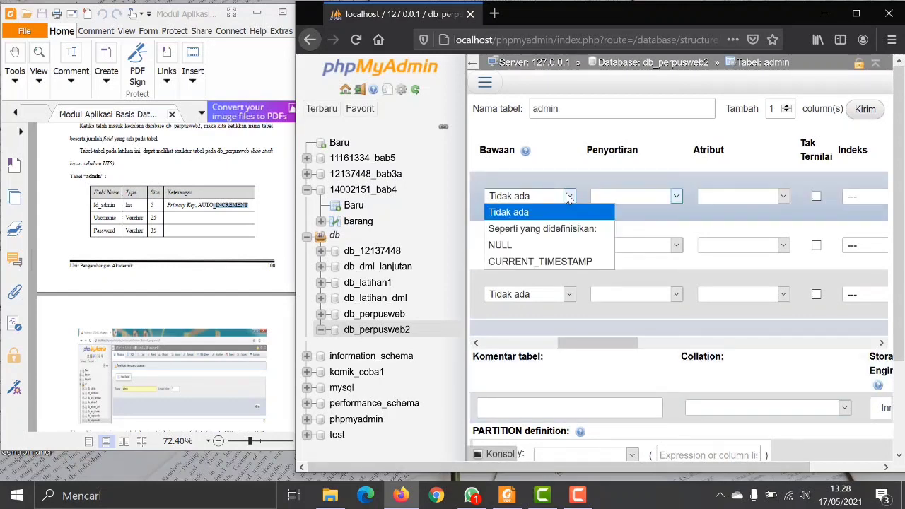
{"action": "left_click", "coordinate": [570, 198]}
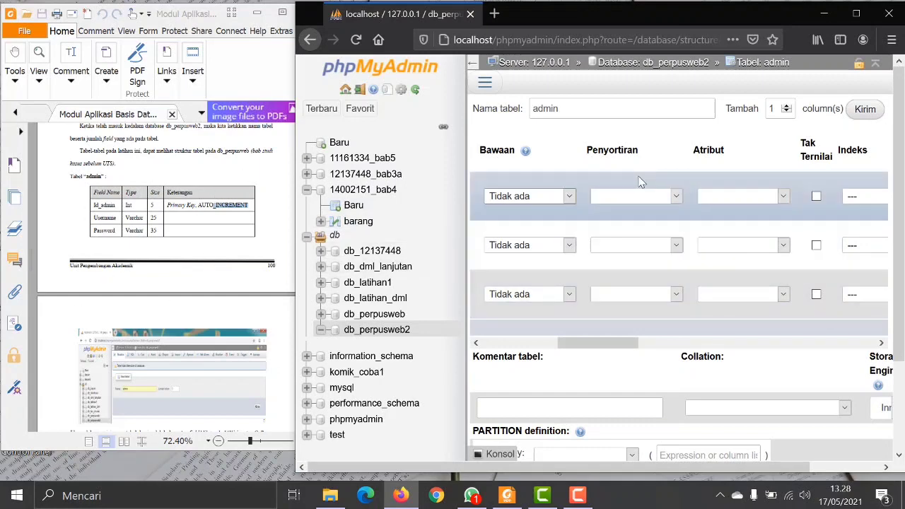
{"action": "left_click_drag", "start_coordinate": [586, 344], "coordinate": [656, 346]}
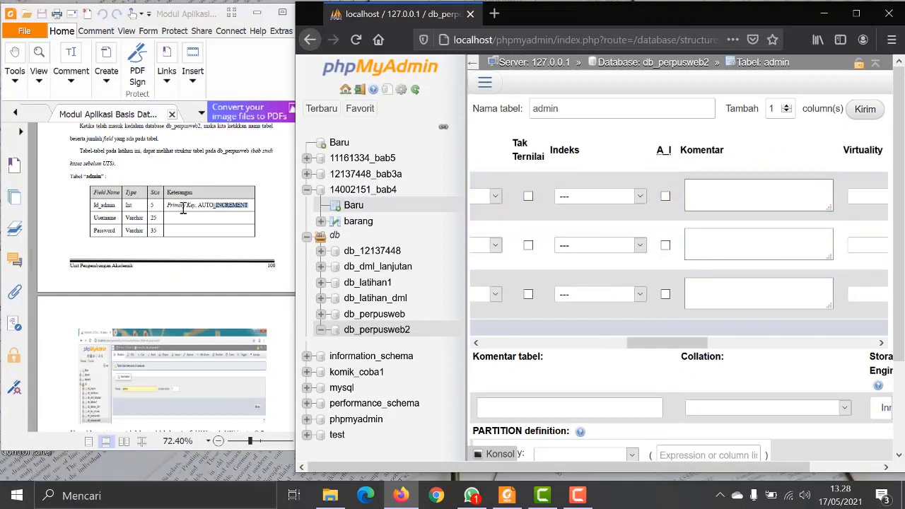
{"action": "left_click", "coordinate": [615, 198]}
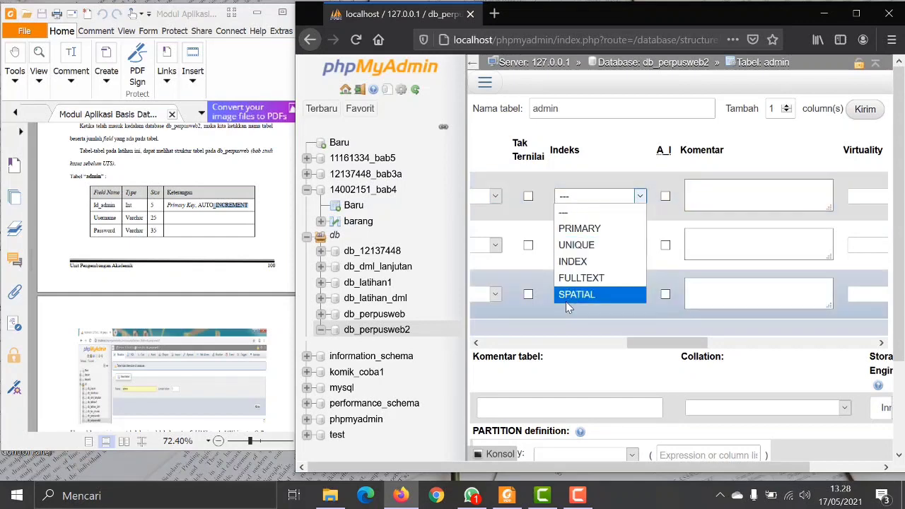
{"action": "left_click", "coordinate": [589, 229]}
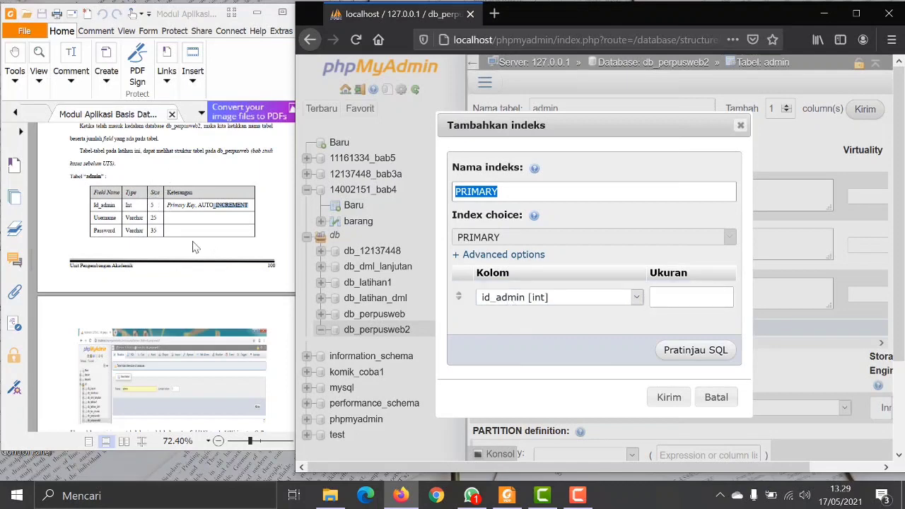
{"action": "left_click", "coordinate": [657, 398]}
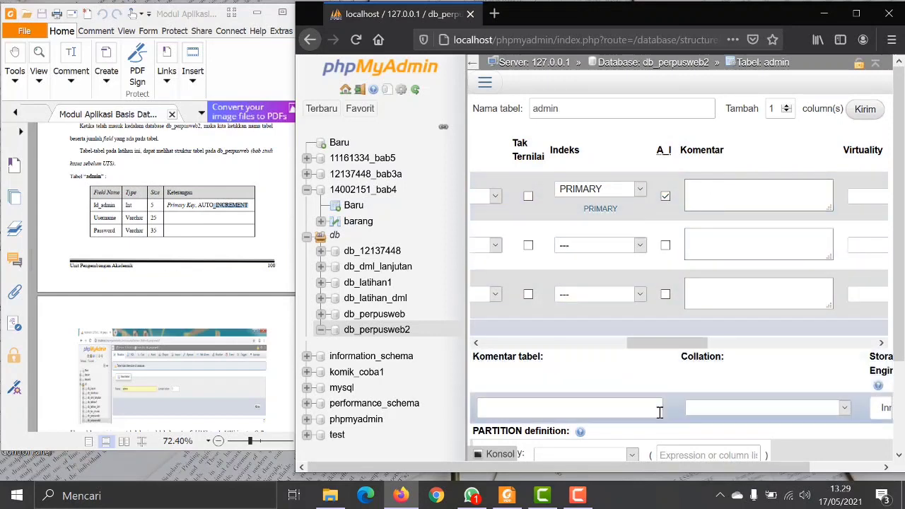
Save the admin table with its three defined columns.
{"action": "left_click_drag", "start_coordinate": [657, 350], "coordinate": [513, 340]}
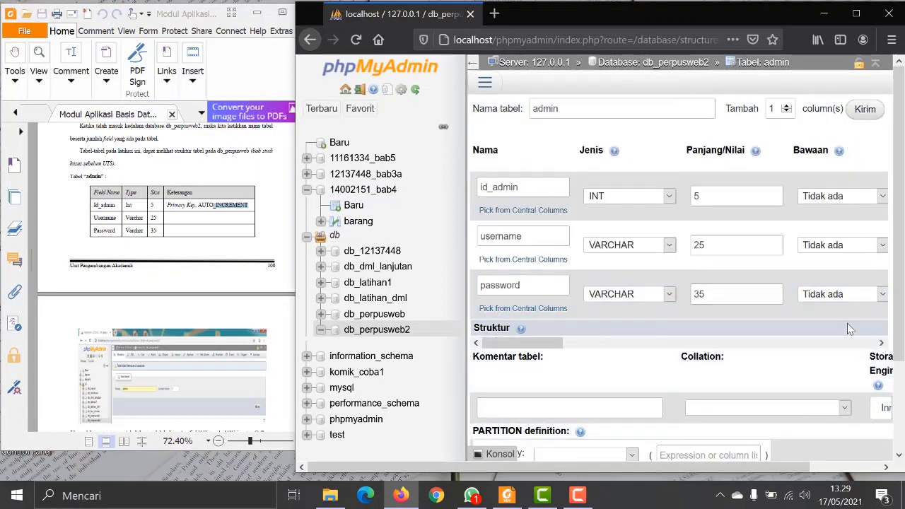
{"action": "scroll", "coordinate": [848, 325], "scroll_direction": "down", "scroll_amount": 3}
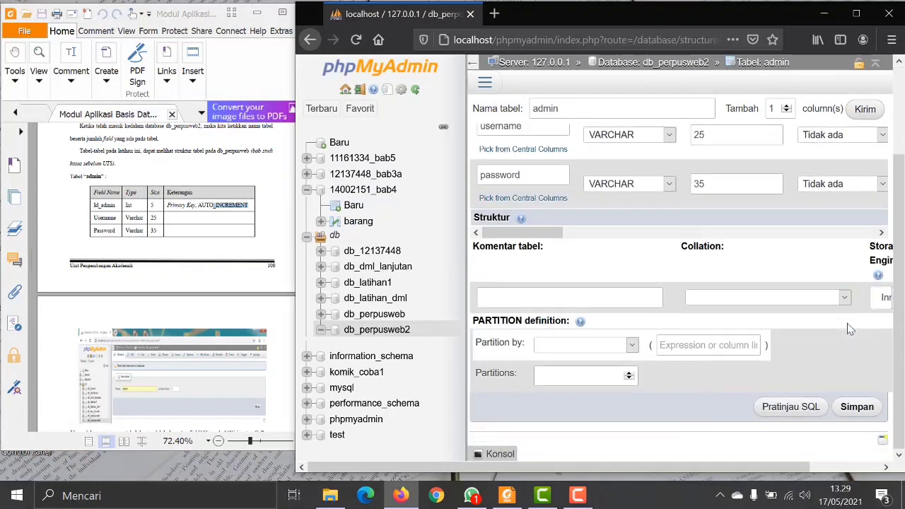
{"action": "left_click", "coordinate": [857, 408]}
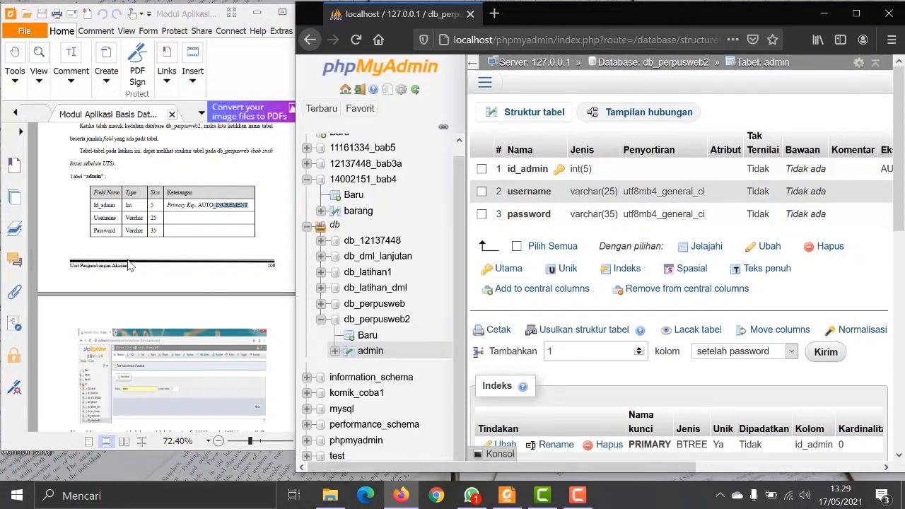
Look through the PDF module for the exercise tables that follow the admin table, up to the katalog_buku and buku definitions.
{"action": "scroll", "coordinate": [129, 265], "scroll_direction": "down", "scroll_amount": 1}
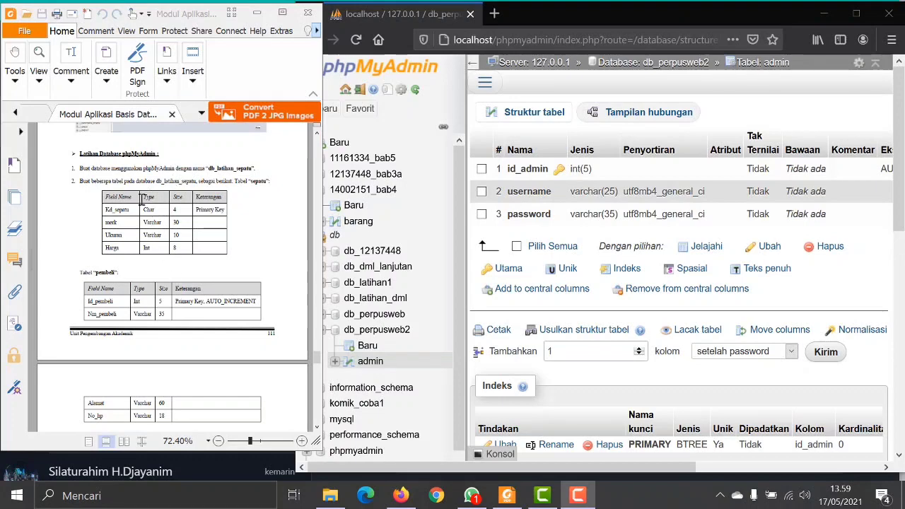
{"action": "scroll", "coordinate": [167, 256], "scroll_direction": "up", "scroll_amount": 3}
{"action": "scroll", "coordinate": [181, 262], "scroll_direction": "up", "scroll_amount": 5}
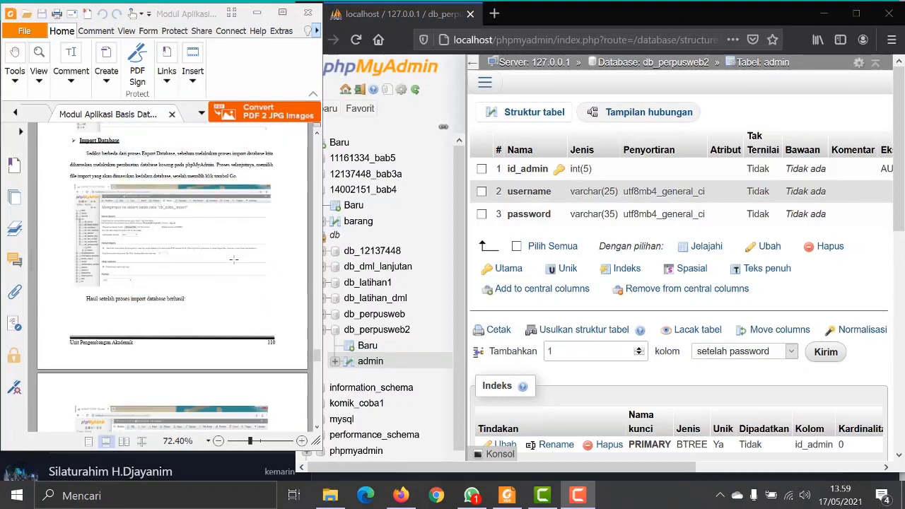
{"action": "scroll", "coordinate": [240, 267], "scroll_direction": "up", "scroll_amount": 20}
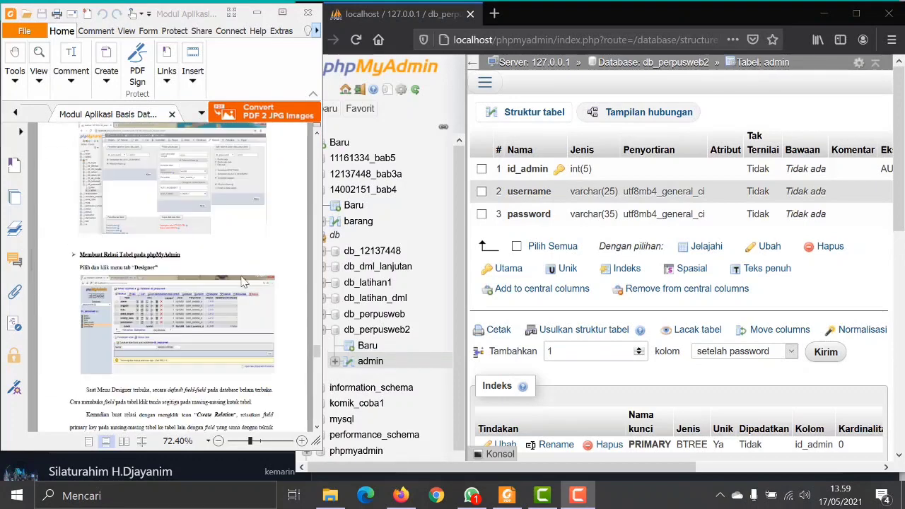
{"action": "scroll", "coordinate": [246, 288], "scroll_direction": "up", "scroll_amount": 20}
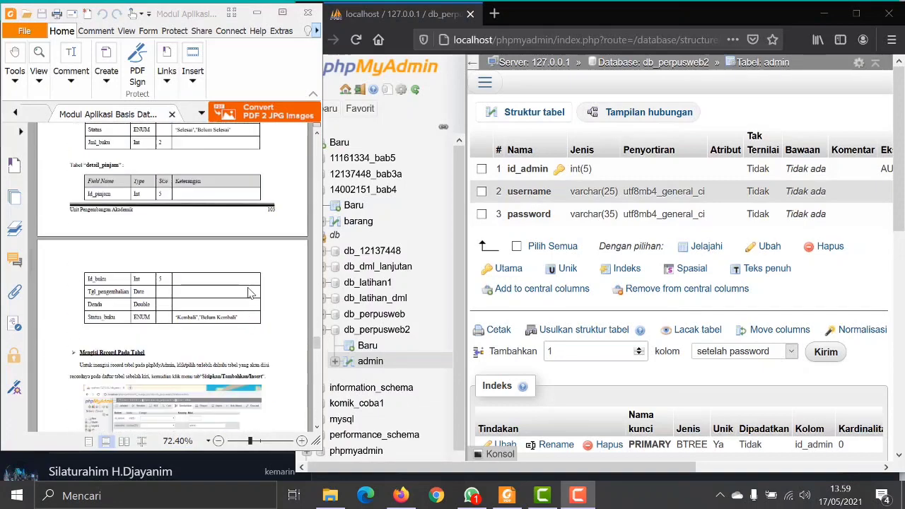
{"action": "scroll", "coordinate": [252, 293], "scroll_direction": "up", "scroll_amount": 15}
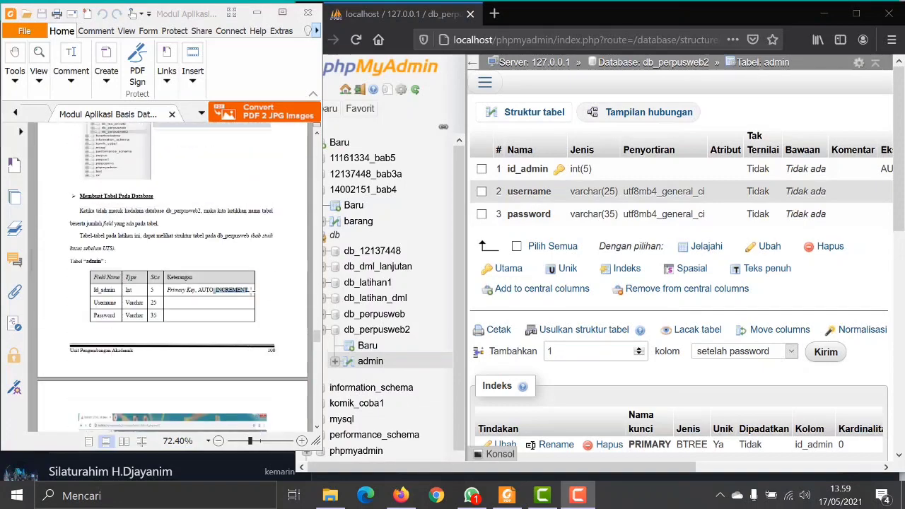
{"action": "scroll", "coordinate": [251, 292], "scroll_direction": "down", "scroll_amount": 15}
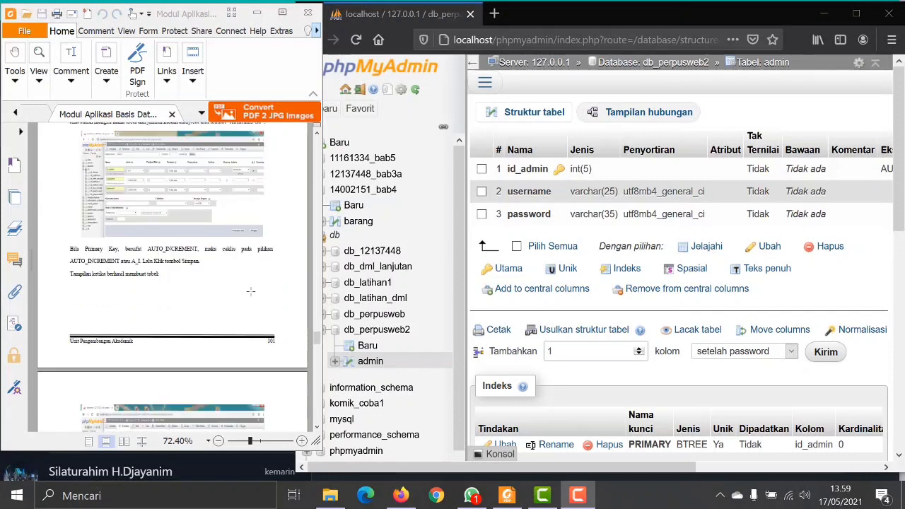
{"action": "scroll", "coordinate": [168, 301], "scroll_direction": "down", "scroll_amount": 5}
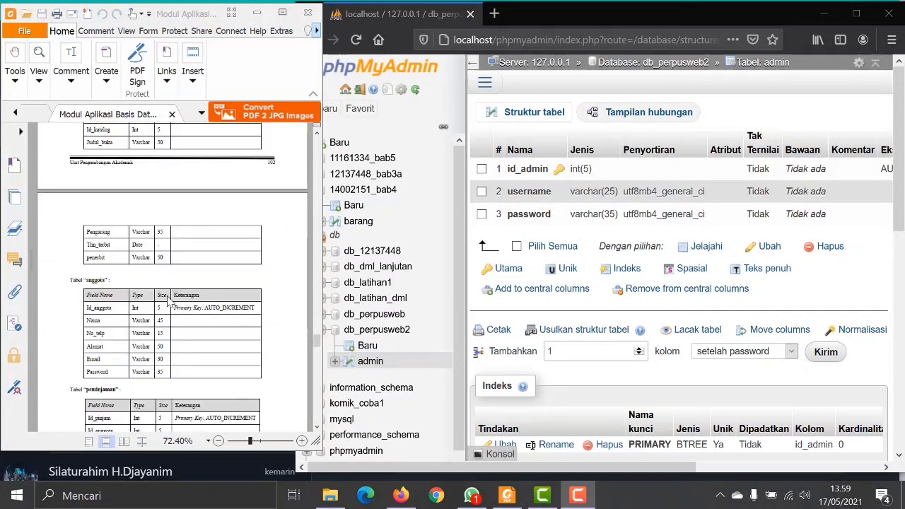
{"action": "scroll", "coordinate": [168, 301], "scroll_direction": "down", "scroll_amount": 10}
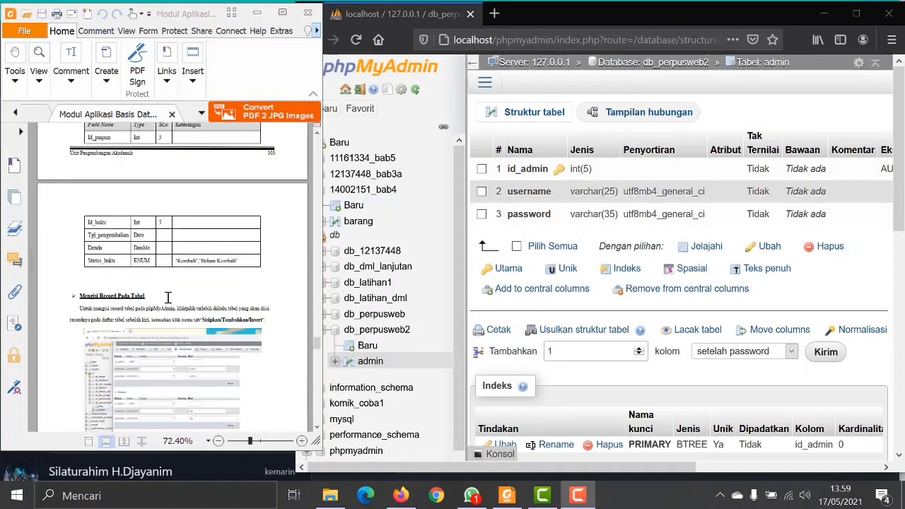
{"action": "scroll", "coordinate": [168, 297], "scroll_direction": "up", "scroll_amount": 15}
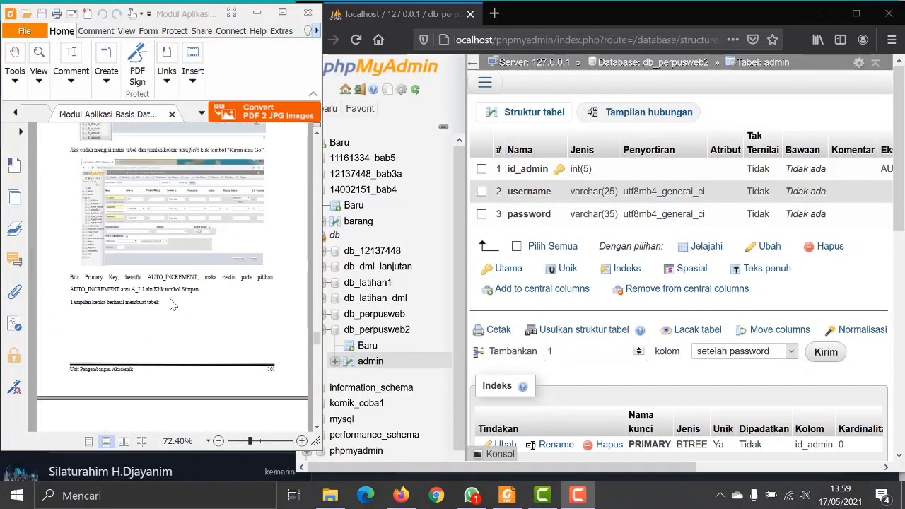
{"action": "scroll", "coordinate": [170, 304], "scroll_direction": "down", "scroll_amount": 4}
{"action": "scroll", "coordinate": [177, 301], "scroll_direction": "up", "scroll_amount": 1}
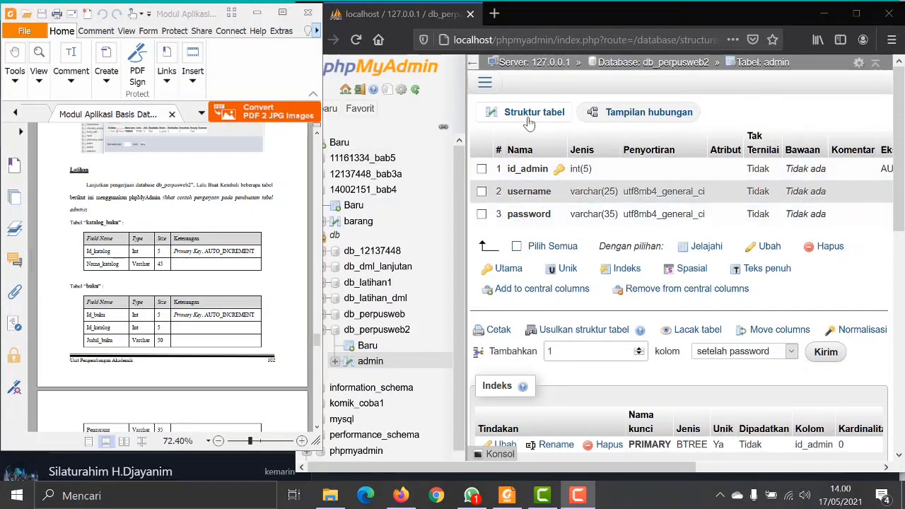
Start a new table in db_perpusweb2 and name it katalog_buku, copying the name from the PDF module.
{"action": "left_click", "coordinate": [366, 345]}
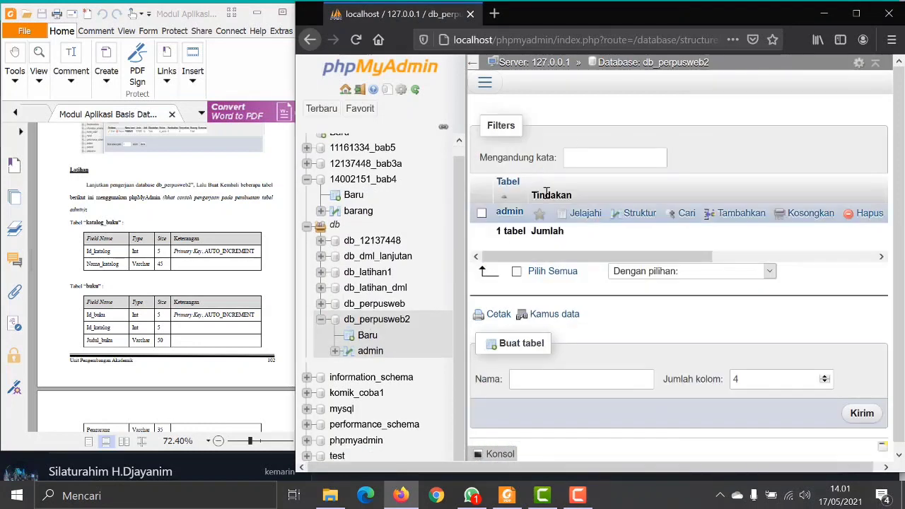
{"action": "double_click", "coordinate": [91, 223]}
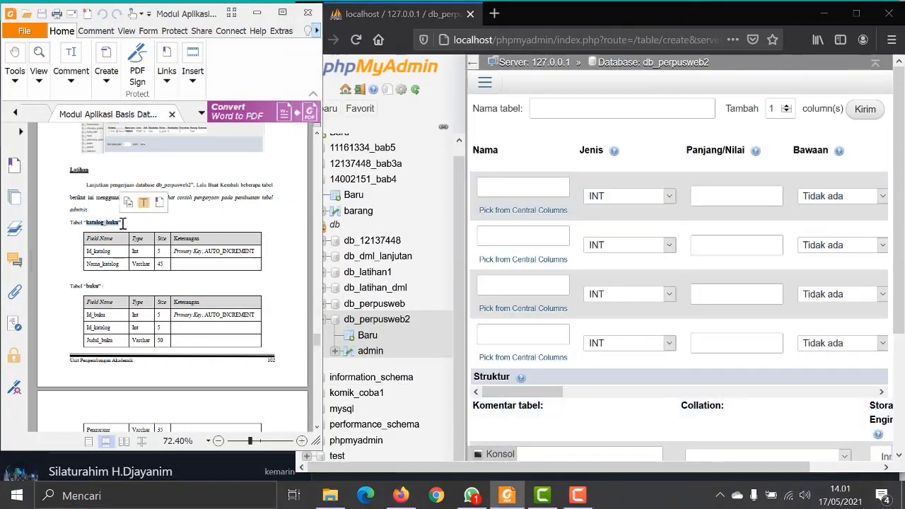
{"action": "key", "text": "ctrl+c"}
{"action": "left_click", "coordinate": [590, 110]}
{"action": "key", "text": "ctrl+v"}
Name the first two columns id_katalog and nama_katalog, copying the field names from the PDF module.
{"action": "left_click_drag", "start_coordinate": [87, 251], "coordinate": [118, 264]}
{"action": "key", "text": "ctrl+c"}
{"action": "left_click", "coordinate": [513, 189]}
{"action": "key", "text": "ctrl+v"}
{"action": "key", "text": "ctrl+c"}
{"action": "left_click", "coordinate": [487, 236]}
{"action": "key", "text": "ctrl+v"}
Set nama_katalog to VARCHAR with length 45 and give the id_katalog column length 5.
{"action": "left_click", "coordinate": [631, 246]}
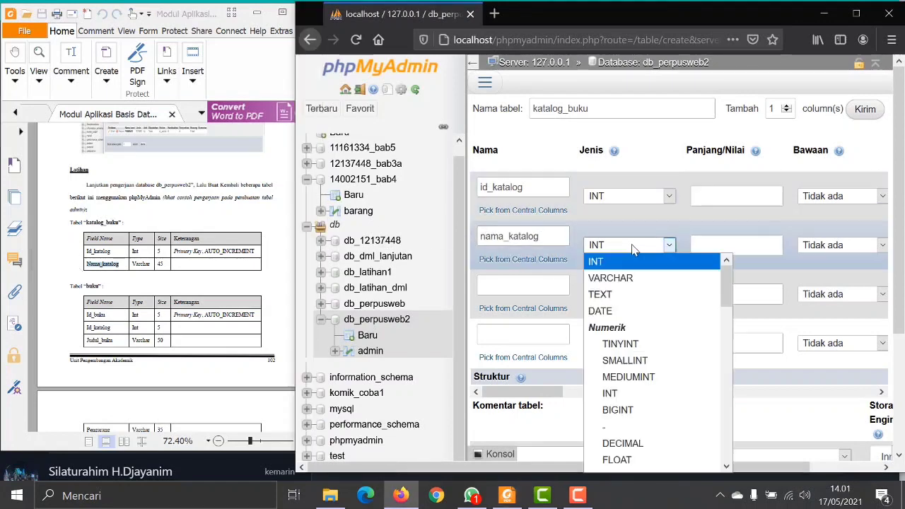
{"action": "left_click", "coordinate": [610, 277]}
{"action": "left_click", "coordinate": [707, 196]}
{"action": "type", "text": "5"}
{"action": "left_click", "coordinate": [711, 244]}
{"action": "type", "text": "45"}
Make id_katalog the PRIMARY index with auto-increment and save the katalog_buku table.
{"action": "left_click_drag", "start_coordinate": [549, 392], "coordinate": [683, 387]}
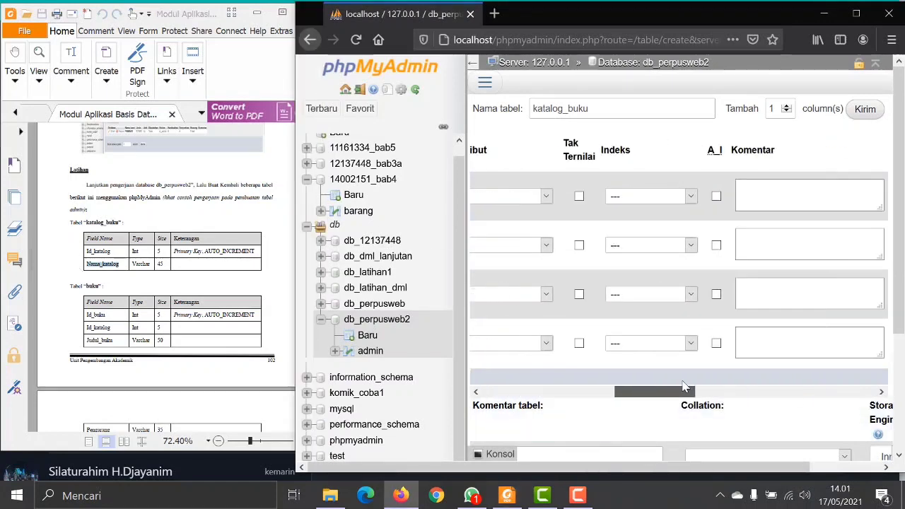
{"action": "left_click", "coordinate": [651, 196]}
{"action": "left_click", "coordinate": [638, 230]}
{"action": "left_click", "coordinate": [668, 396]}
{"action": "left_click", "coordinate": [717, 195]}
{"action": "left_click", "coordinate": [855, 112]}
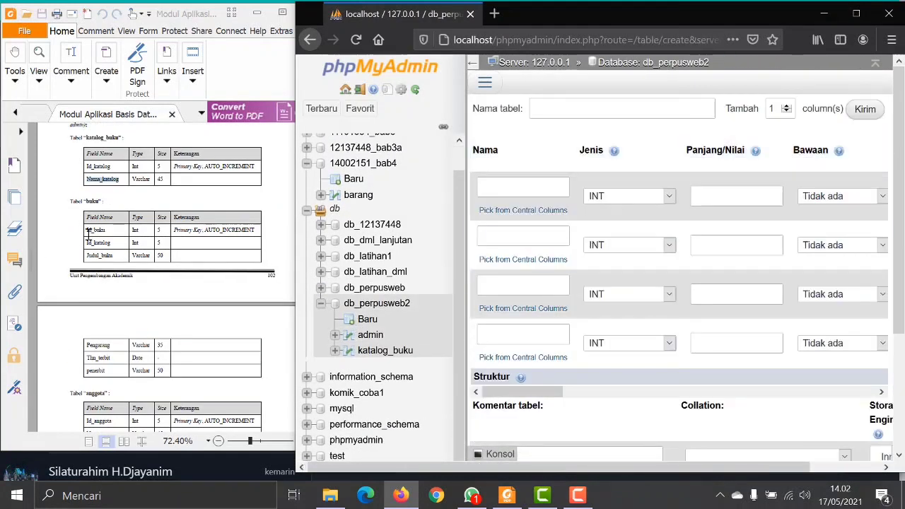
Name the new table buku, copy the id_buku field name from the PDF module, and extend the table to six columns.
{"action": "scroll", "coordinate": [89, 234], "scroll_direction": "up", "scroll_amount": 1}
{"action": "left_click", "coordinate": [557, 111]}
{"action": "type", "text": "buku"}
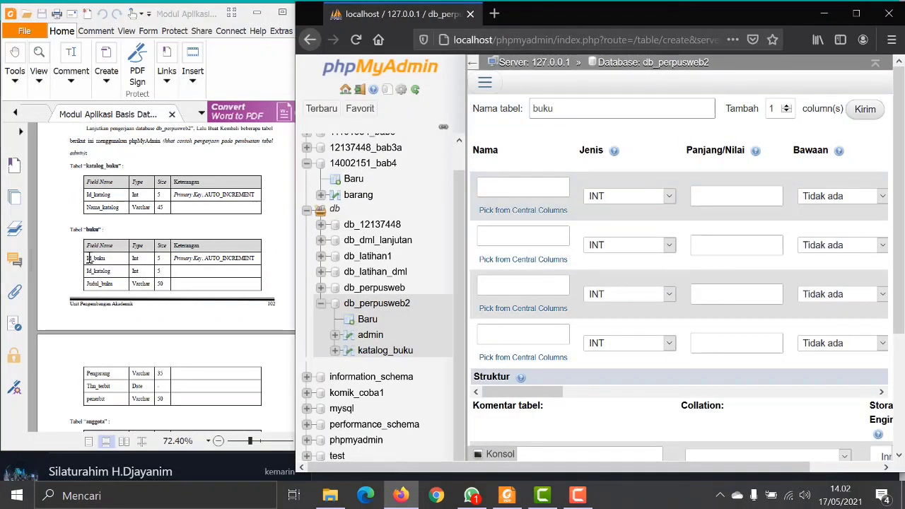
{"action": "left_click_drag", "start_coordinate": [87, 258], "coordinate": [106, 259]}
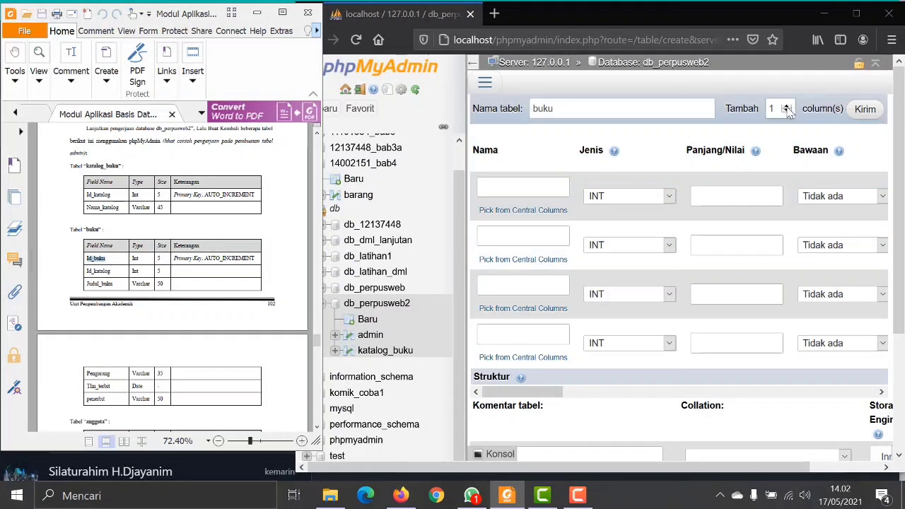
{"action": "left_click", "coordinate": [863, 109]}
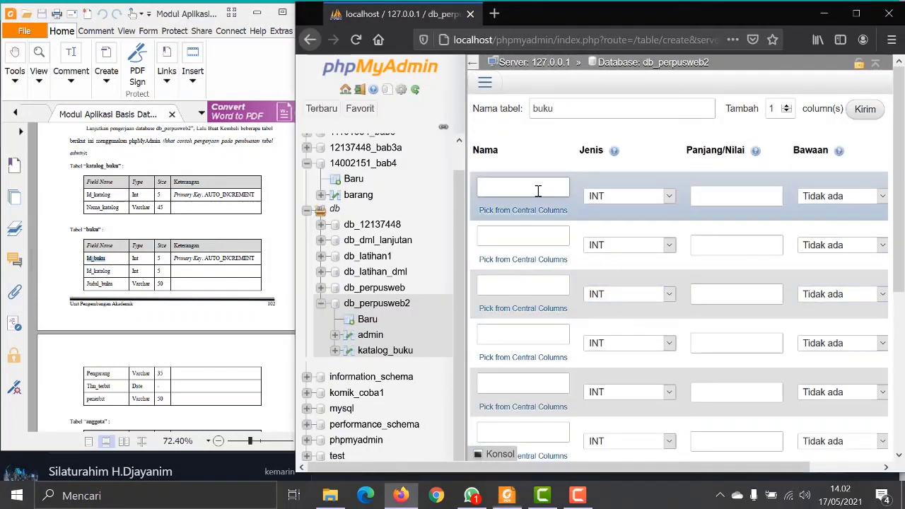
Name the first four columns id_buku, id_katalog, judul_buku and pengarang, following the buku structure in the PDF module.
{"action": "left_click", "coordinate": [527, 237]}
{"action": "type", "text": "id_katalo"}
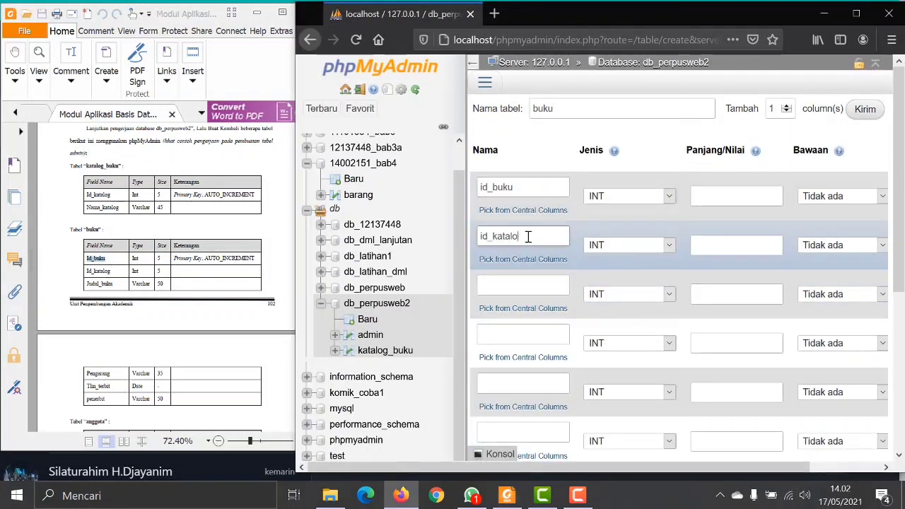
{"action": "type", "text": "g"}
{"action": "left_click_drag", "start_coordinate": [85, 283], "coordinate": [118, 286]}
{"action": "left_click", "coordinate": [485, 290]}
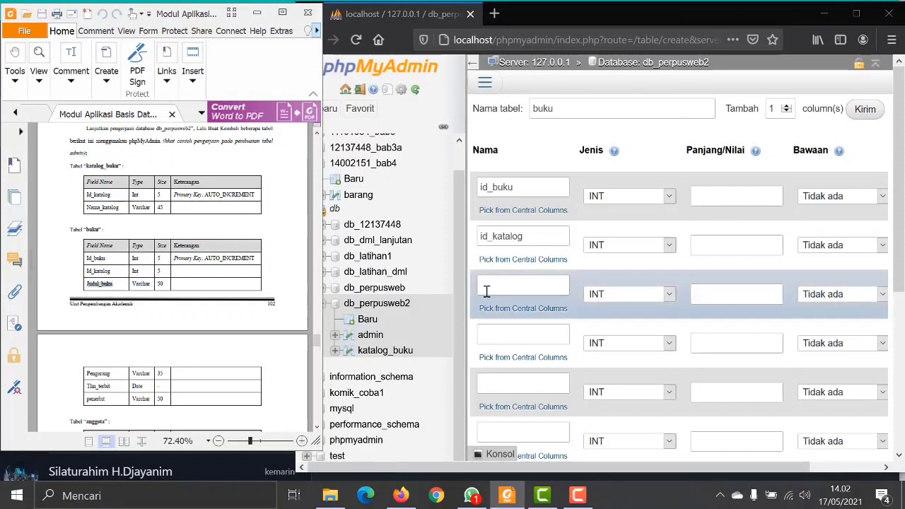
{"action": "key", "text": "ctrl+v"}
{"action": "left_click", "coordinate": [510, 336]}
{"action": "key", "text": "ctrl+v"}
{"action": "left_click_drag", "start_coordinate": [486, 335], "coordinate": [468, 341]}
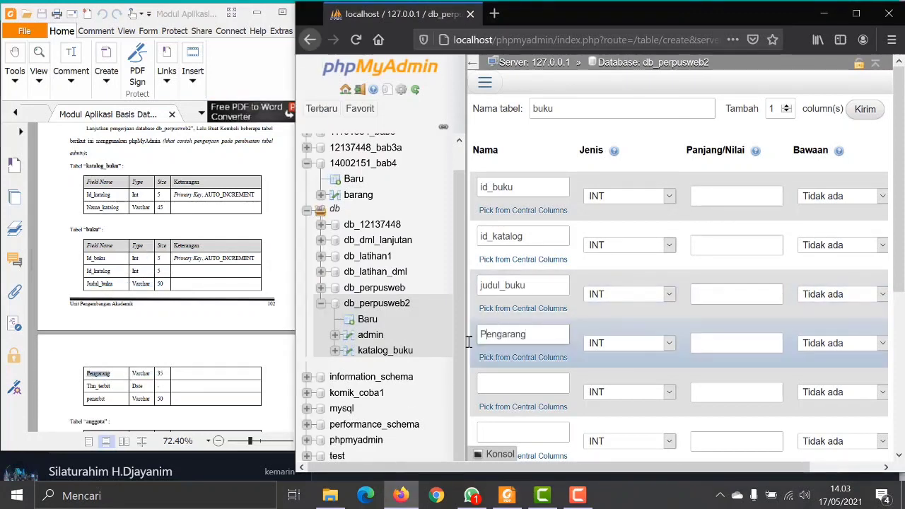
{"action": "type", "text": "p"}
Name the fifth and sixth columns thn_terbit and penerbit, copying the field names from the PDF module.
{"action": "left_click_drag", "start_coordinate": [111, 387], "coordinate": [87, 387]}
{"action": "key", "text": "ctrl+c"}
{"action": "left_click", "coordinate": [510, 382]}
{"action": "key", "text": "ctrl+v"}
{"action": "left_click_drag", "start_coordinate": [486, 383], "coordinate": [479, 383]}
{"action": "type", "text": "t"}
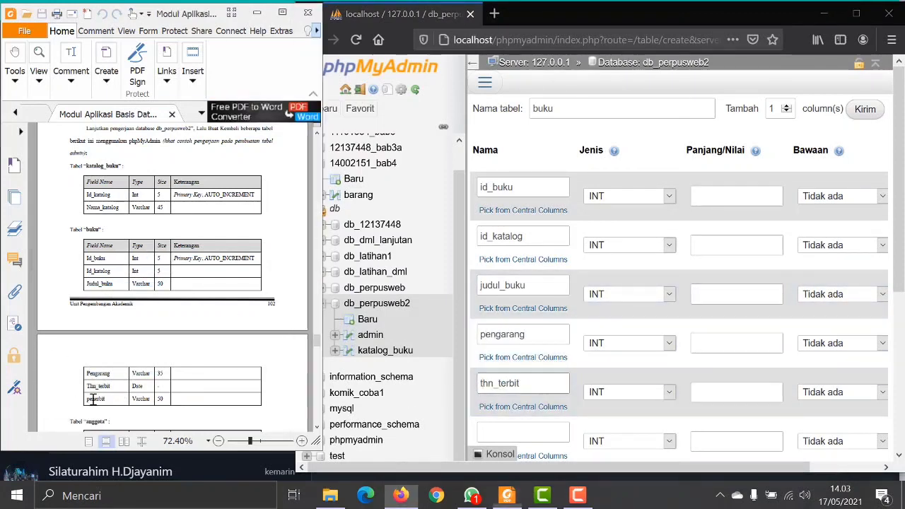
{"action": "left_click_drag", "start_coordinate": [106, 398], "coordinate": [86, 399]}
{"action": "key", "text": "ctrl+c"}
{"action": "left_click", "coordinate": [537, 429]}
{"action": "key", "text": "ctrl+v"}
Set judul_buku, pengarang and penerbit to VARCHAR and thn_terbit to DATE.
{"action": "left_click", "coordinate": [629, 293]}
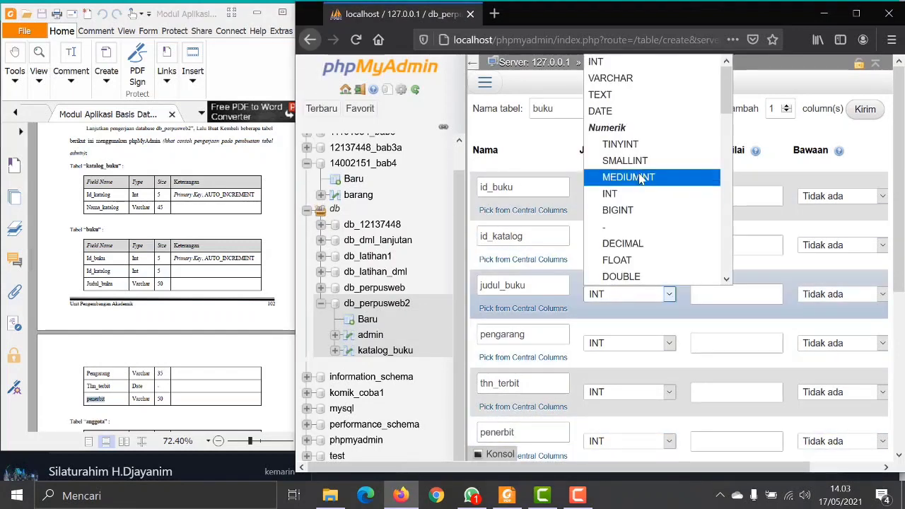
{"action": "left_click", "coordinate": [615, 79]}
{"action": "left_click", "coordinate": [629, 343]}
{"action": "left_click", "coordinate": [615, 79]}
{"action": "left_click", "coordinate": [629, 391]}
{"action": "left_click", "coordinate": [620, 108]}
{"action": "left_click", "coordinate": [629, 441]}
{"action": "left_click", "coordinate": [615, 79]}
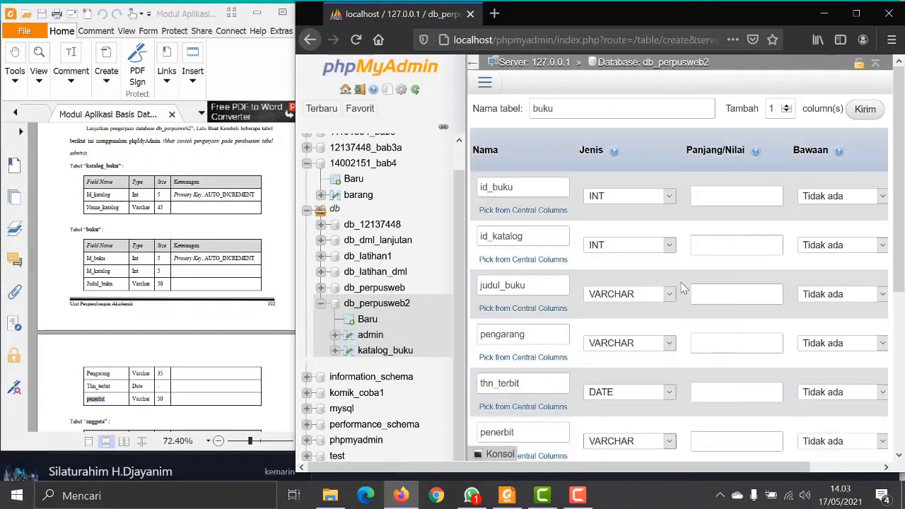
Give id_buku and id_katalog length 5, judul_buku 50, pengarang 35 and penerbit 50.
{"action": "left_click", "coordinate": [723, 195]}
{"action": "type", "text": "5"}
{"action": "left_click", "coordinate": [732, 248]}
{"action": "type", "text": "5"}
{"action": "left_click", "coordinate": [716, 293]}
{"action": "type", "text": "50"}
{"action": "left_click", "coordinate": [712, 347]}
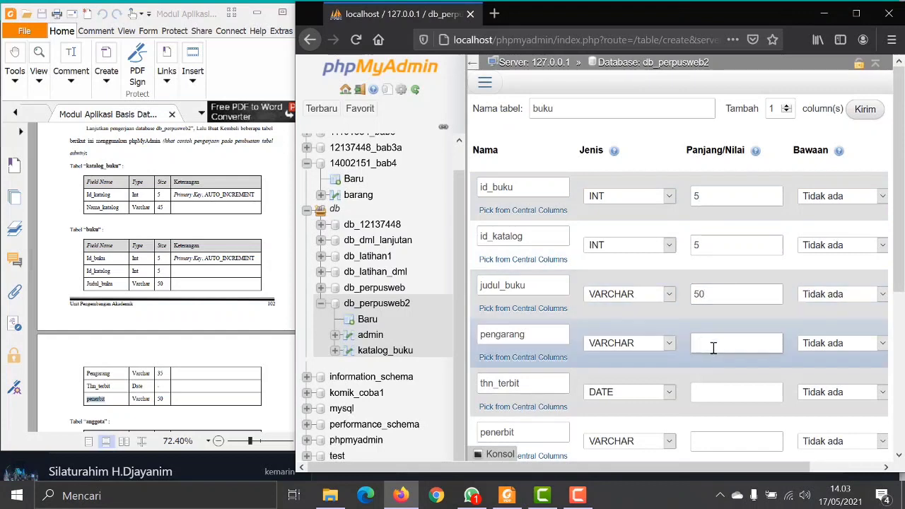
{"action": "type", "text": "35"}
{"action": "left_click", "coordinate": [721, 438]}
{"action": "type", "text": "50"}
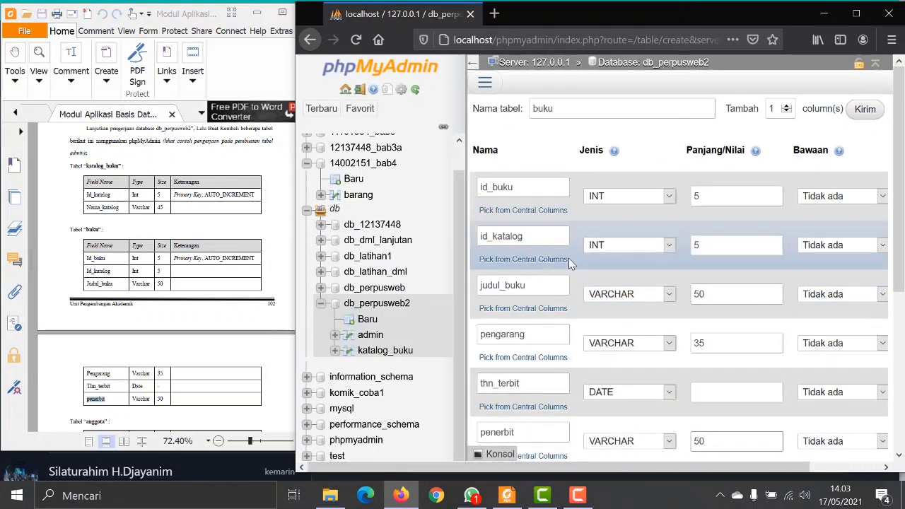
Make id_buku the PRIMARY index of the buku table.
{"action": "scroll", "coordinate": [594, 262], "scroll_direction": "down", "scroll_amount": 4}
{"action": "left_click_drag", "start_coordinate": [555, 231], "coordinate": [604, 230]}
{"action": "scroll", "coordinate": [609, 353], "scroll_direction": "up", "scroll_amount": 4}
{"action": "scroll", "coordinate": [610, 444], "scroll_direction": "down", "scroll_amount": 1}
{"action": "left_click_drag", "start_coordinate": [602, 417], "coordinate": [633, 417]}
{"action": "scroll", "coordinate": [732, 346], "scroll_direction": "up", "scroll_amount": 1}
{"action": "left_click", "coordinate": [834, 196]}
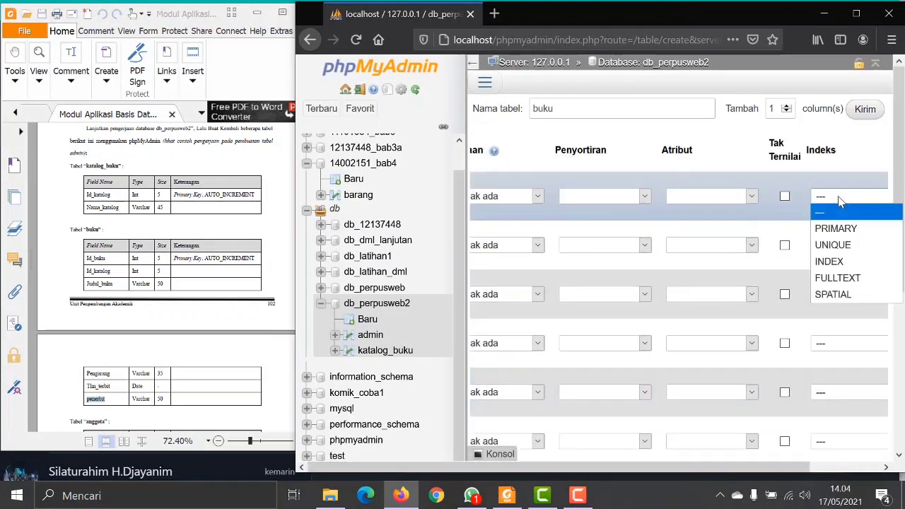
{"action": "left_click", "coordinate": [821, 233]}
{"action": "left_click", "coordinate": [669, 396]}
Enable auto-increment for id_buku and save the buku table.
{"action": "mouse_move", "coordinate": [561, 467]}
{"action": "left_mouse_down"}
{"action": "mouse_move", "coordinate": [707, 467]}
{"action": "mouse_move", "coordinate": [565, 467]}
{"action": "left_mouse_up"}
{"action": "scroll", "coordinate": [619, 353], "scroll_direction": "down", "scroll_amount": 2}
{"action": "left_click_drag", "start_coordinate": [619, 345], "coordinate": [651, 345]}
{"action": "scroll", "coordinate": [657, 336], "scroll_direction": "up", "scroll_amount": 2}
{"action": "left_click", "coordinate": [762, 197]}
{"action": "scroll", "coordinate": [769, 290], "scroll_direction": "down", "scroll_amount": 1}
{"action": "left_click", "coordinate": [864, 108]}
{"action": "scroll", "coordinate": [808, 293], "scroll_direction": "down", "scroll_amount": 5}
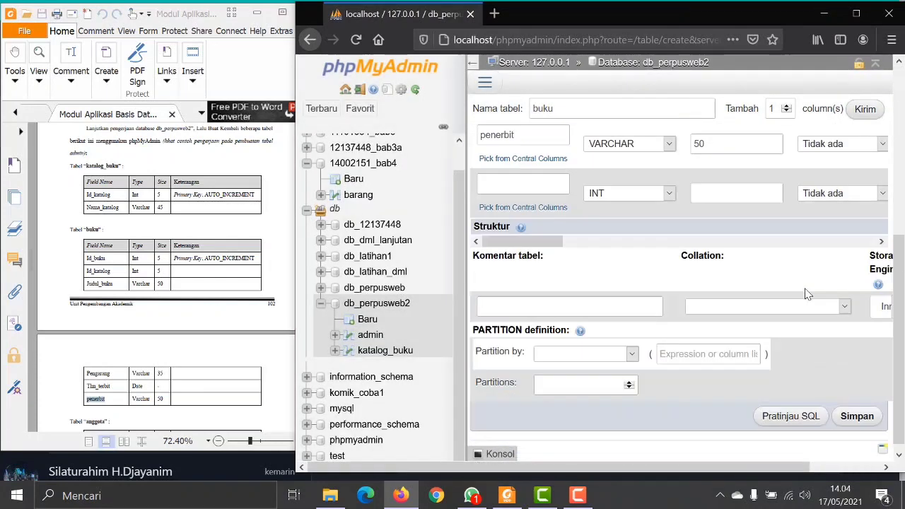
{"action": "left_click", "coordinate": [853, 403]}
Start a new six-column table in db_perpusweb2 and name it anggota, copying the name from the PDF module.
{"action": "scroll", "coordinate": [92, 270], "scroll_direction": "down", "scroll_amount": 5}
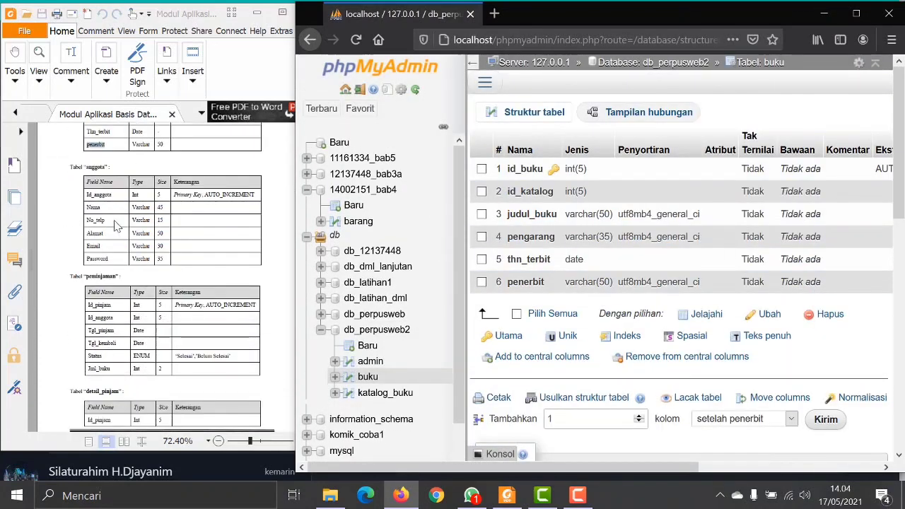
{"action": "left_click", "coordinate": [368, 345]}
{"action": "left_click", "coordinate": [785, 106]}
{"action": "left_click", "coordinate": [855, 113]}
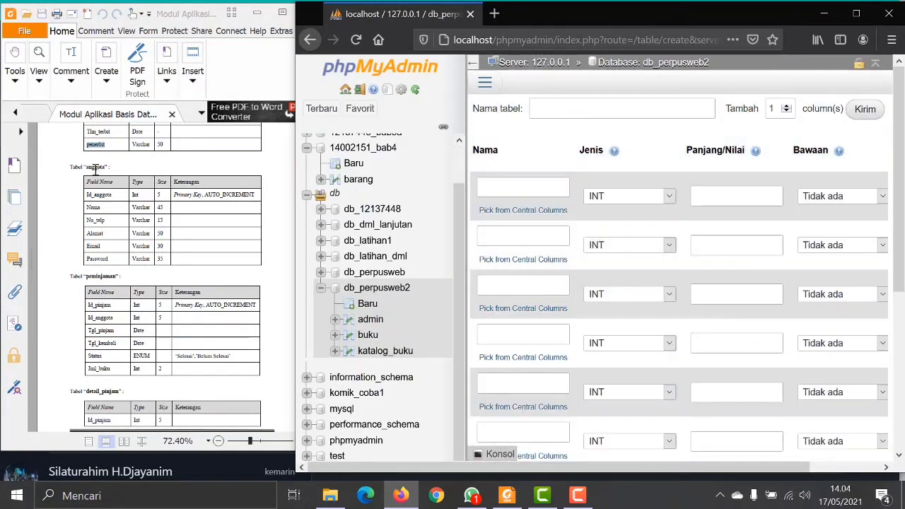
{"action": "left_click_drag", "start_coordinate": [106, 167], "coordinate": [85, 167]}
{"action": "key", "text": "ctrl+c"}
{"action": "left_click", "coordinate": [586, 106]}
{"action": "key", "text": "ctrl+v"}
Copy the field names Id_anggota, Nama and No_telp from the PDF module into the first three columns.
{"action": "left_click_drag", "start_coordinate": [113, 194], "coordinate": [85, 231]}
{"action": "key", "text": "ctrl+c"}
{"action": "left_click", "coordinate": [539, 187]}
{"action": "key", "text": "ctrl+v"}
{"action": "key", "text": "ctrl+c"}
{"action": "left_click", "coordinate": [538, 235]}
{"action": "key", "text": "ctrl+v"}
{"action": "key", "text": "ctrl+c"}
{"action": "left_click", "coordinate": [523, 285]}
{"action": "key", "text": "ctrl+v"}
Copy the field names Alamat, Email and Password from the PDF module into the last three columns.
{"action": "key", "text": "ctrl+c"}
{"action": "left_click", "coordinate": [523, 334]}
{"action": "key", "text": "ctrl+v"}
{"action": "key", "text": "ctrl+c"}
{"action": "left_click", "coordinate": [523, 382]}
{"action": "key", "text": "ctrl+v"}
{"action": "scroll", "coordinate": [94, 236], "scroll_direction": "down", "scroll_amount": 1}
{"action": "key", "text": "ctrl+c"}
{"action": "left_click", "coordinate": [496, 430]}
{"action": "key", "text": "ctrl+v"}
Change the initial letters of the column names to lowercase: id_anggota, nama, no_telp, alamat, email and password.
{"action": "left_click_drag", "start_coordinate": [484, 188], "coordinate": [478, 188]}
{"action": "type", "text": "i"}
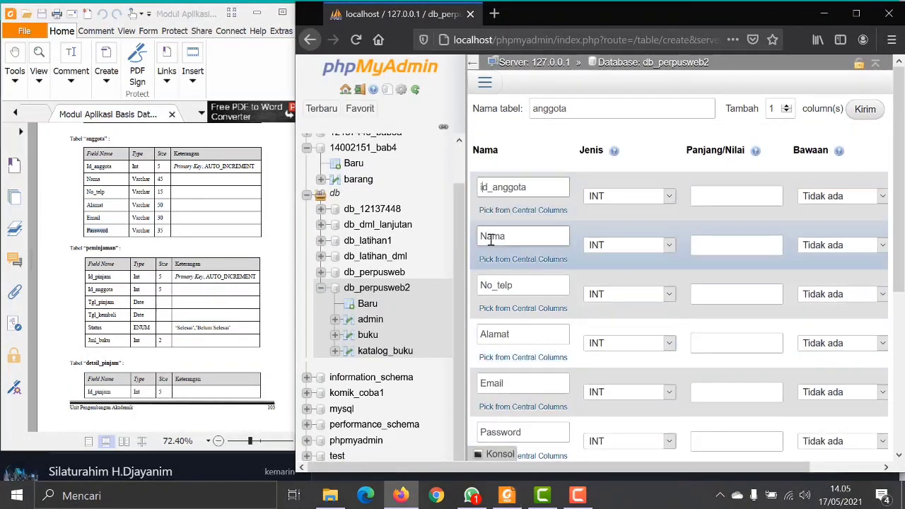
{"action": "left_click_drag", "start_coordinate": [488, 237], "coordinate": [479, 237]}
{"action": "type", "text": "n"}
{"action": "left_click_drag", "start_coordinate": [487, 285], "coordinate": [480, 284]}
{"action": "type", "text": "n"}
{"action": "left_click_drag", "start_coordinate": [487, 334], "coordinate": [479, 334]}
{"action": "type", "text": "a"}
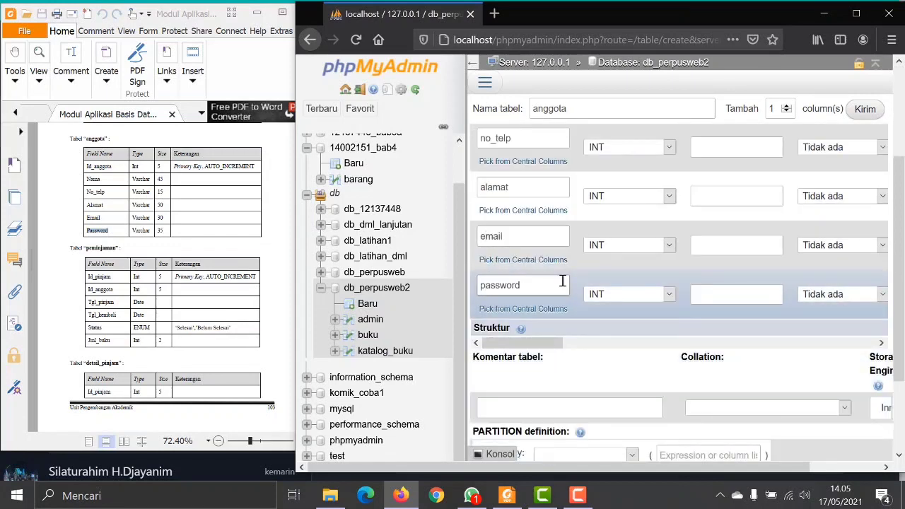
Set the type of the nama, no_telp and alamat columns to VARCHAR.
{"action": "scroll", "coordinate": [563, 280], "scroll_direction": "up", "scroll_amount": 3}
{"action": "left_click", "coordinate": [657, 244]}
{"action": "left_click", "coordinate": [615, 276]}
{"action": "left_click", "coordinate": [653, 293]}
{"action": "left_click", "coordinate": [618, 77]}
{"action": "left_click", "coordinate": [650, 342]}
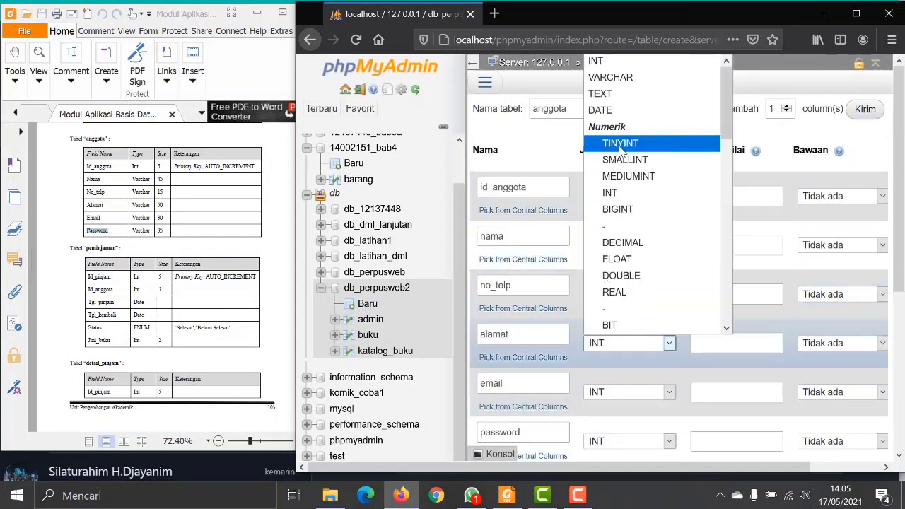
{"action": "left_click", "coordinate": [564, 150]}
{"action": "left_click", "coordinate": [646, 245]}
{"action": "left_click", "coordinate": [644, 277]}
{"action": "left_click", "coordinate": [653, 293]}
{"action": "left_click", "coordinate": [656, 80]}
{"action": "left_click", "coordinate": [643, 341]}
{"action": "left_click", "coordinate": [654, 77]}
Set the type of the email and password columns to VARCHAR.
{"action": "left_click", "coordinate": [654, 392]}
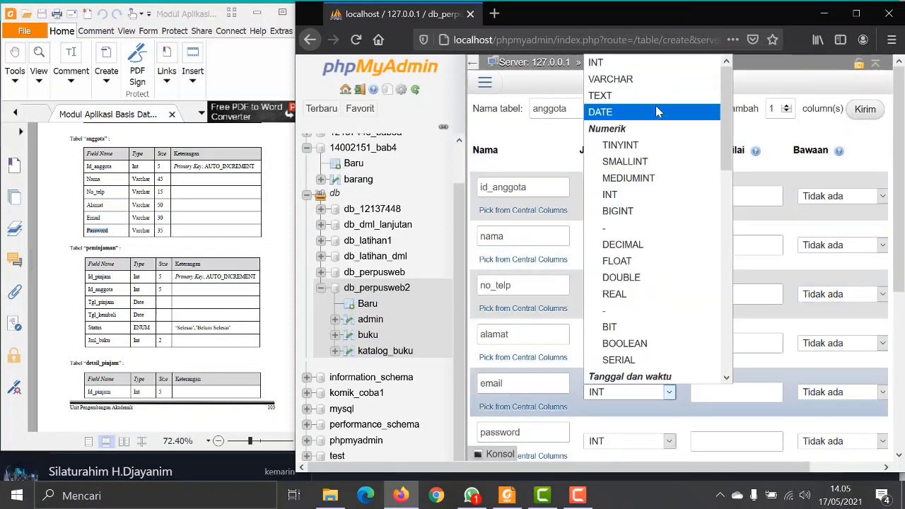
{"action": "left_click", "coordinate": [655, 80]}
{"action": "left_click", "coordinate": [651, 440]}
{"action": "left_click", "coordinate": [636, 128]}
Set the column lengths to 5 for id_anggota, 45 for nama, 15 for no_telp, 50 for alamat, 30 for email and 35 for password.
{"action": "left_click", "coordinate": [723, 193]}
{"action": "type", "text": "5"}
{"action": "left_click", "coordinate": [712, 246]}
{"action": "type", "text": "45"}
{"action": "left_click", "coordinate": [724, 292]}
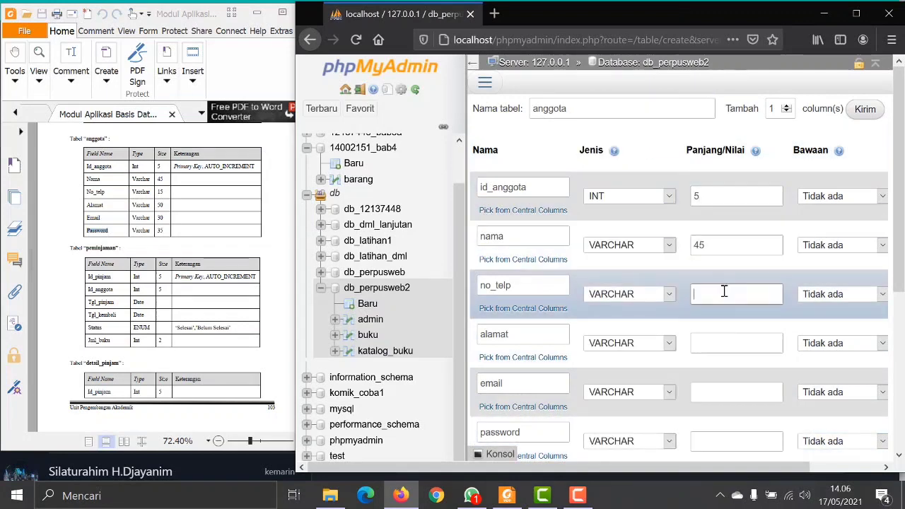
{"action": "type", "text": "15"}
{"action": "left_click", "coordinate": [716, 342]}
{"action": "type", "text": "50"}
{"action": "left_click", "coordinate": [716, 389]}
{"action": "type", "text": "30"}
{"action": "left_click", "coordinate": [716, 434]}
{"action": "type", "text": "35"}
{"action": "key", "text": "ctrl+a"}
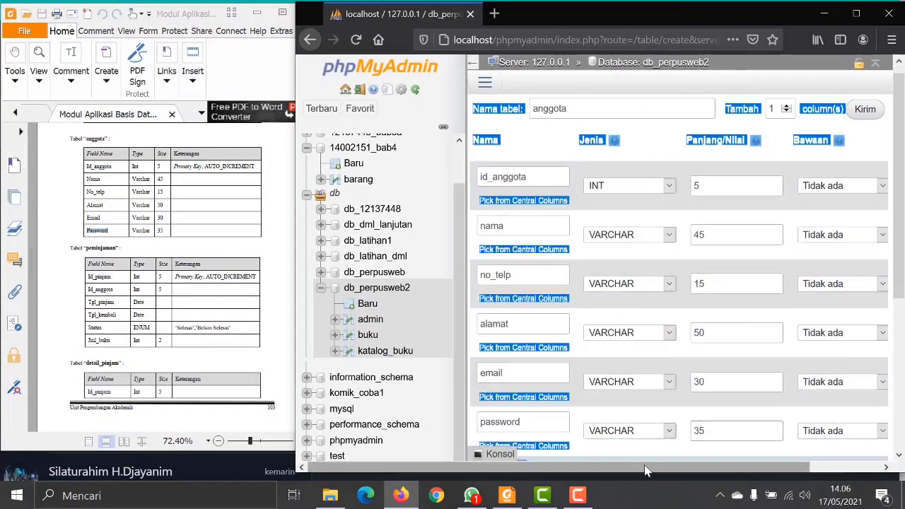
Make id_anggota the PRIMARY index with auto-increment and save the anggota table.
{"action": "left_click_drag", "start_coordinate": [645, 470], "coordinate": [748, 478]}
{"action": "left_click", "coordinate": [787, 196]}
{"action": "left_click", "coordinate": [781, 233]}
{"action": "left_click", "coordinate": [668, 397]}
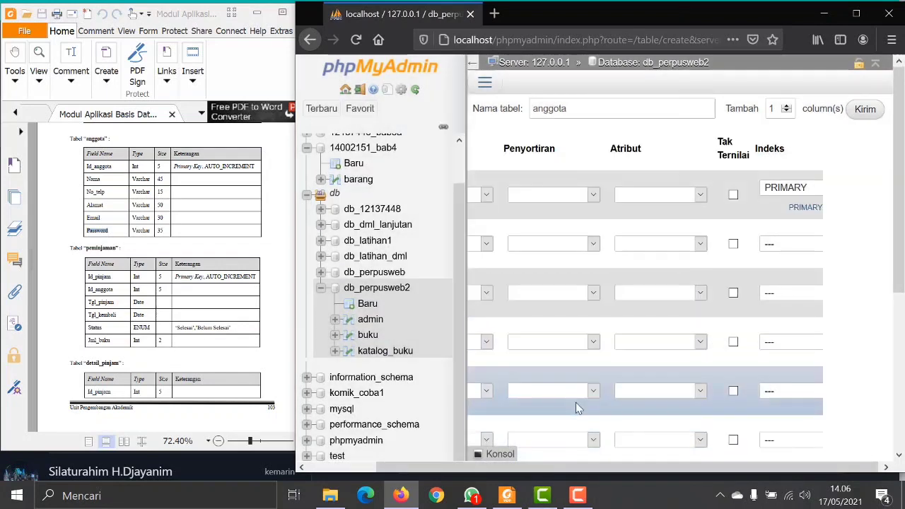
{"action": "scroll", "coordinate": [790, 417], "scroll_direction": "down", "scroll_amount": 5}
{"action": "left_click", "coordinate": [790, 408]}
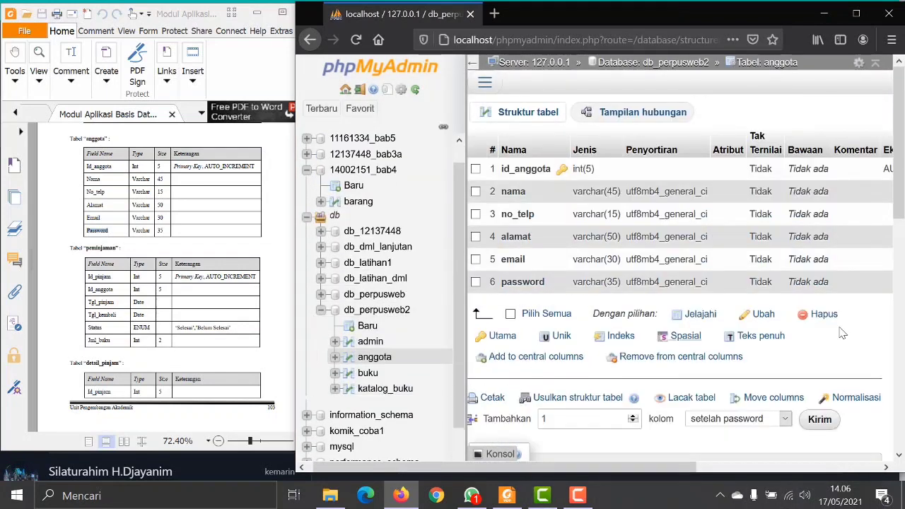
Start a new table in db_perpusweb2, name it peminjaman and extend it to six columns.
{"action": "left_click", "coordinate": [367, 325]}
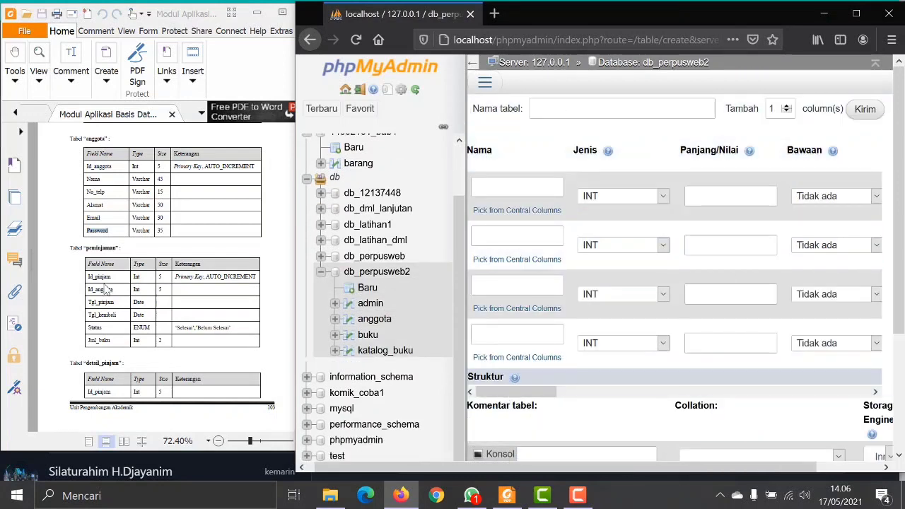
{"action": "type", "text": "peminjaman"}
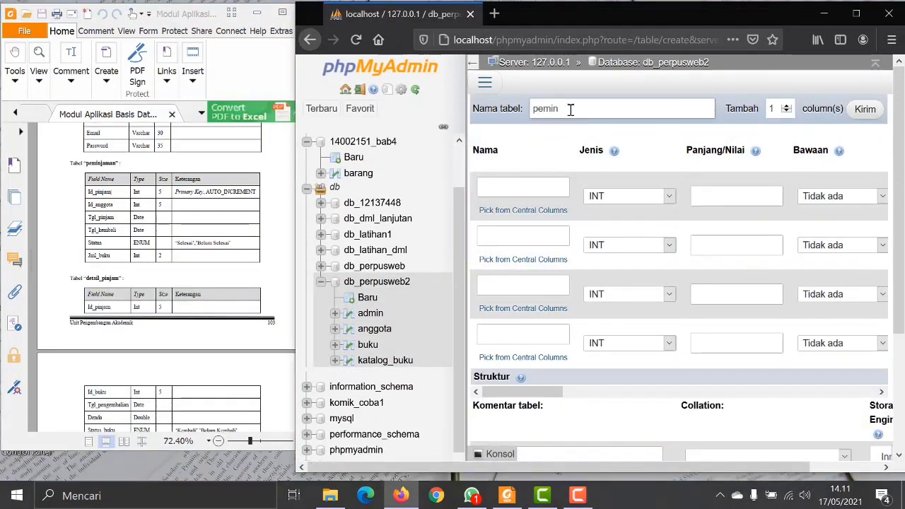
{"action": "left_click", "coordinate": [865, 108]}
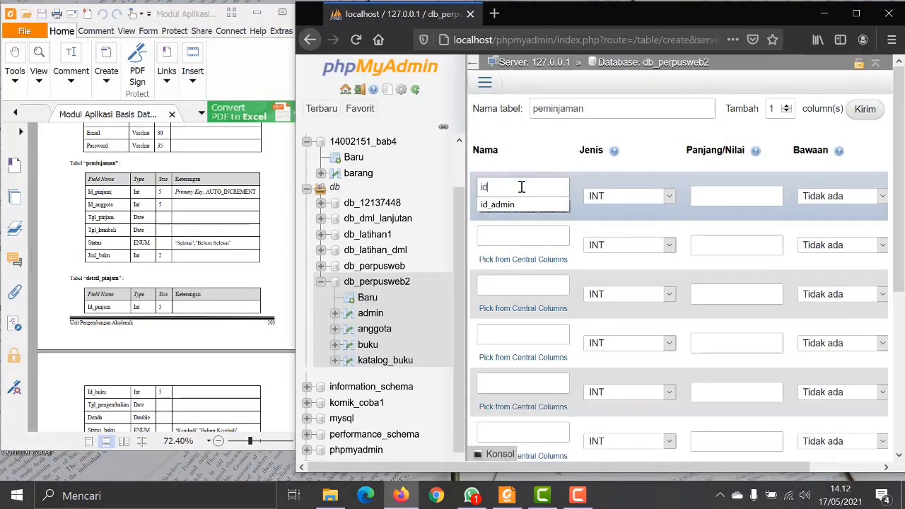
Name the first three columns id_pinjam, id_anggota and tgl_pinjam.
{"action": "left_click", "coordinate": [520, 187]}
{"action": "type", "text": "id_pinjam"}
{"action": "left_click", "coordinate": [518, 235]}
{"action": "type", "text": "id_anggota"}
{"action": "left_click", "coordinate": [522, 285]}
{"action": "type", "text": "tgl_pinjam"}
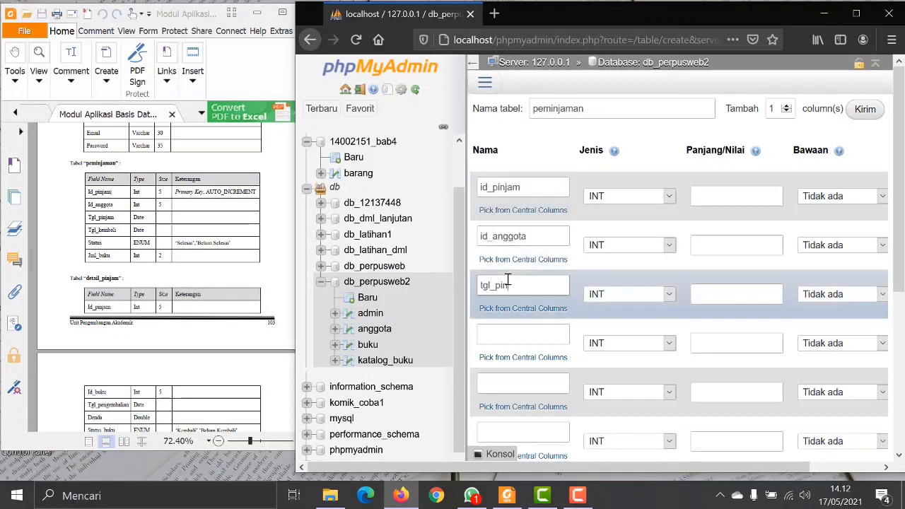
Name the remaining three columns tgl_kembali, status and jml_buku.
{"action": "left_click", "coordinate": [537, 338]}
{"action": "type", "text": "tgl_kembali"}
{"action": "left_click", "coordinate": [519, 382]}
{"action": "type", "text": "status"}
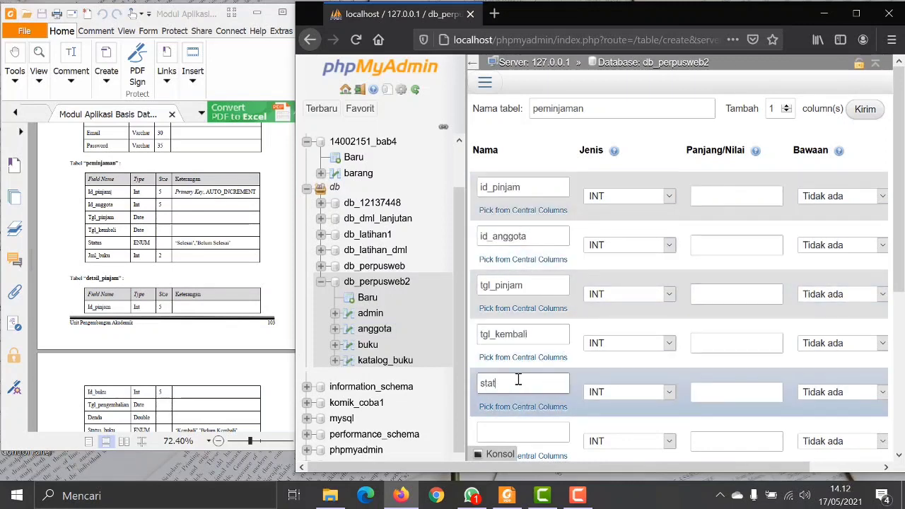
{"action": "left_click", "coordinate": [530, 434]}
Set tgl_pinjam and tgl_kembali to DATE and status to ENUM, keeping jml_buku as INT.
{"action": "left_click", "coordinate": [646, 295]}
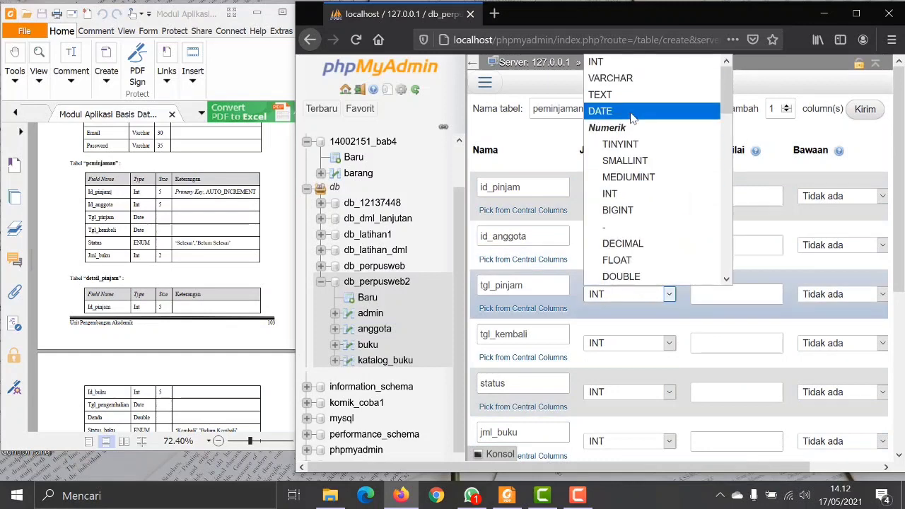
{"action": "left_click", "coordinate": [631, 114]}
{"action": "left_click", "coordinate": [641, 344]}
{"action": "left_click", "coordinate": [638, 114]}
{"action": "left_click", "coordinate": [643, 395]}
{"action": "key", "text": "e"}
{"action": "left_click", "coordinate": [626, 442]}
{"action": "left_click", "coordinate": [625, 443]}
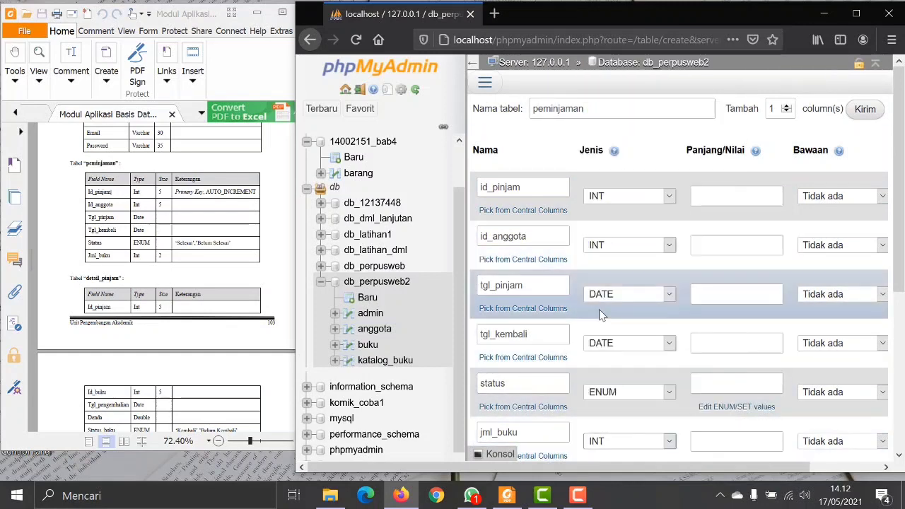
Set the length of id_pinjam and id_anggota to 5 and of jml_buku to 2.
{"action": "left_click", "coordinate": [724, 202]}
{"action": "type", "text": "5"}
{"action": "left_click", "coordinate": [725, 245]}
{"action": "type", "text": "5"}
{"action": "left_click", "coordinate": [730, 439]}
{"action": "type", "text": "5"}
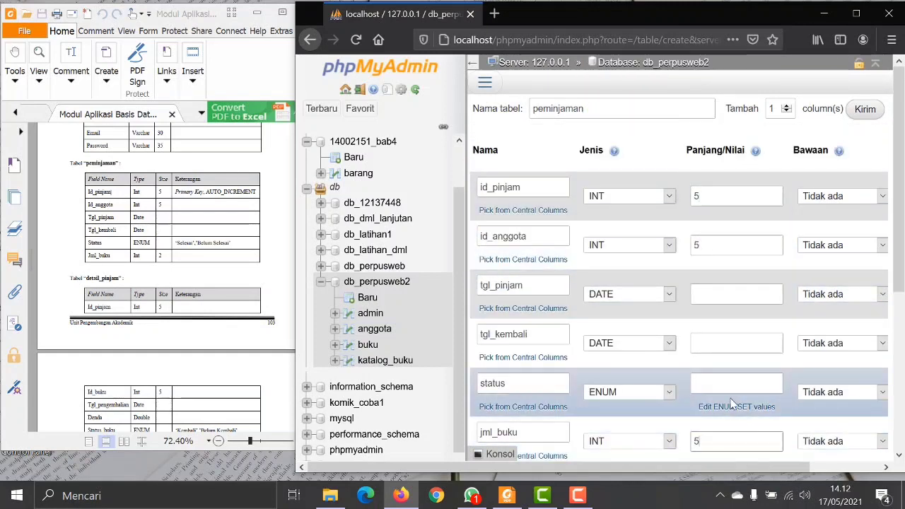
{"action": "key", "text": "BackSpace"}
{"action": "type", "text": "2"}
Make id_pinjam the primary key of the peminjaman table.
{"action": "scroll", "coordinate": [719, 319], "scroll_direction": "down", "scroll_amount": 1}
{"action": "left_click_drag", "start_coordinate": [549, 417], "coordinate": [640, 427]}
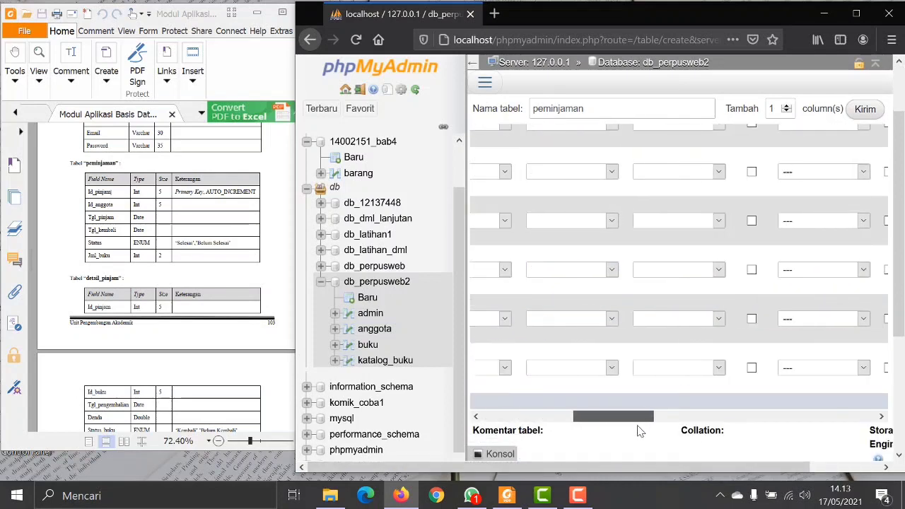
{"action": "scroll", "coordinate": [640, 424], "scroll_direction": "up", "scroll_amount": 1}
{"action": "left_click", "coordinate": [825, 197]}
{"action": "left_click", "coordinate": [812, 229]}
{"action": "left_click", "coordinate": [679, 357]}
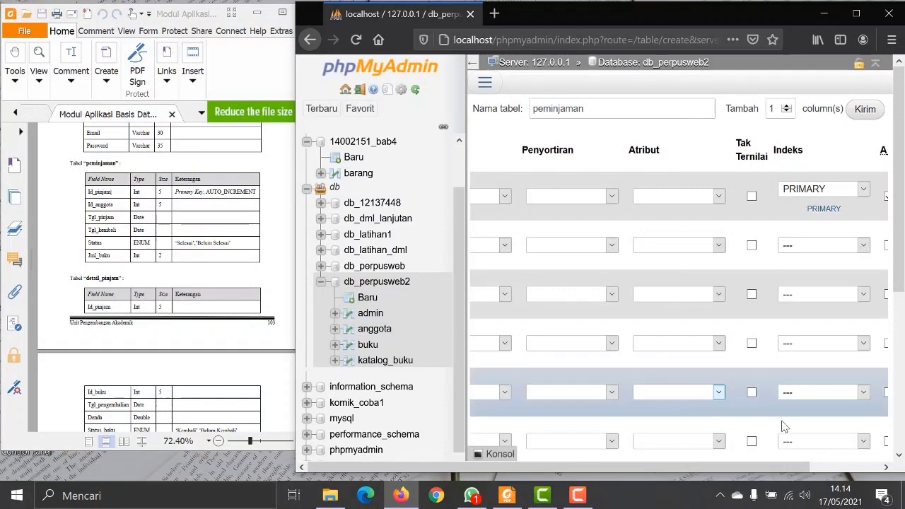
Define Selesai and Belum Selesai as the only ENUM values of status, following the PDF module, and save the peminjaman table.
{"action": "left_click", "coordinate": [179, 244]}
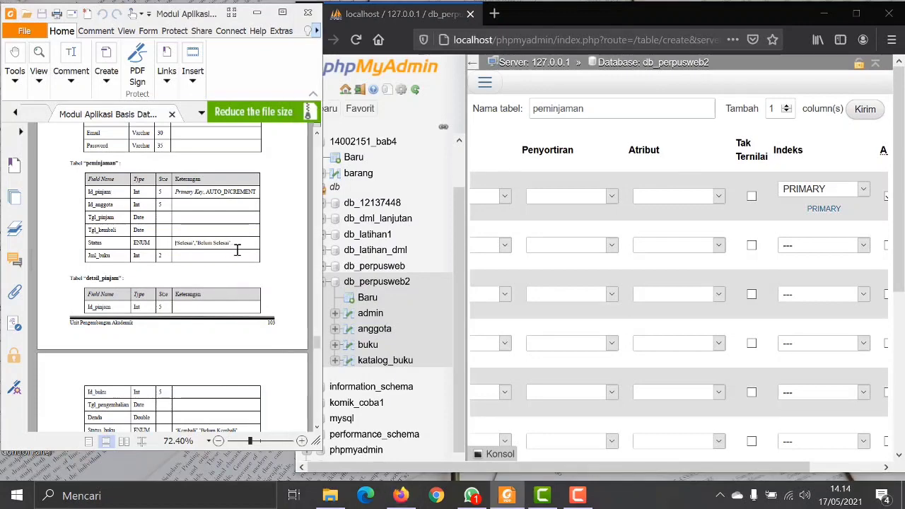
{"action": "left_click", "coordinate": [564, 467]}
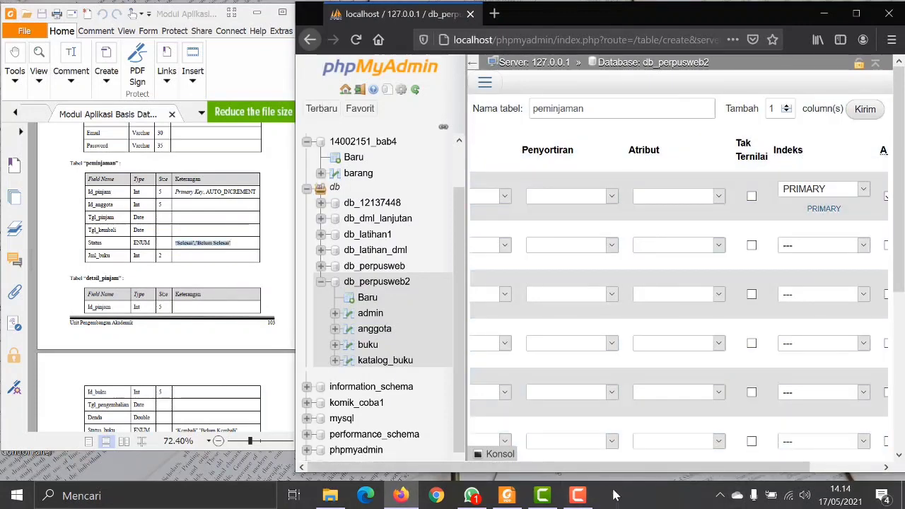
{"action": "scroll", "coordinate": [769, 450], "scroll_direction": "down", "scroll_amount": 2}
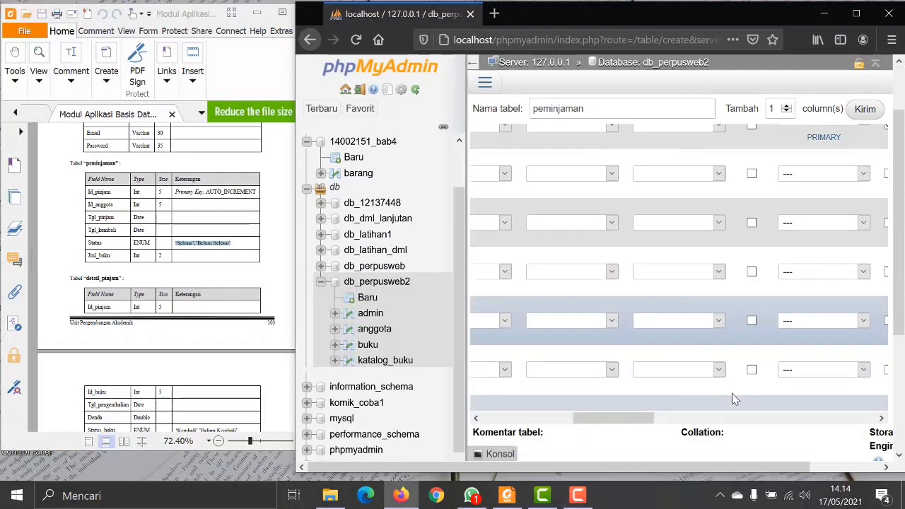
{"action": "left_click_drag", "start_coordinate": [614, 416], "coordinate": [503, 432]}
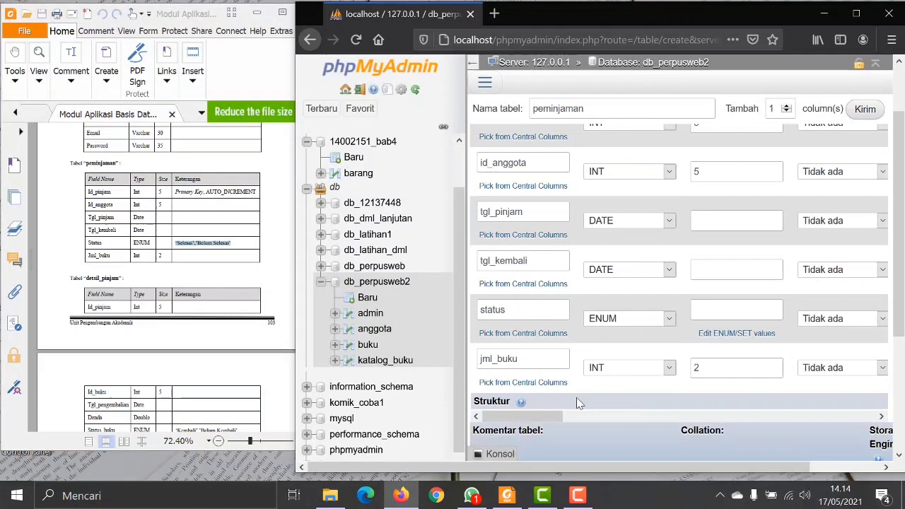
{"action": "left_click", "coordinate": [708, 336]}
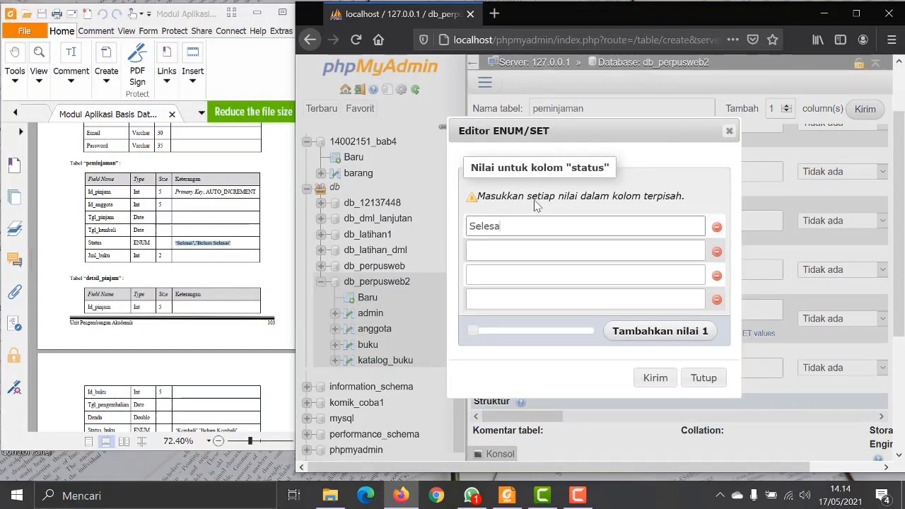
{"action": "left_click", "coordinate": [576, 248]}
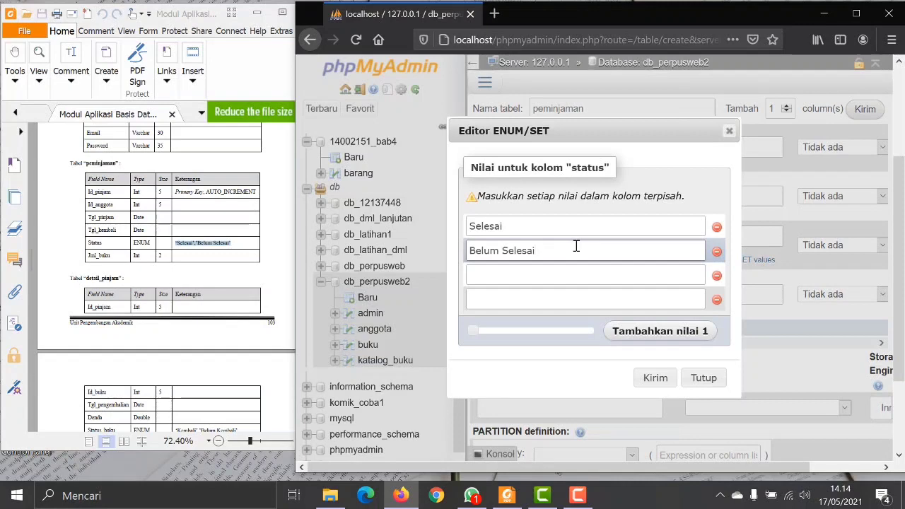
{"action": "left_click", "coordinate": [717, 277]}
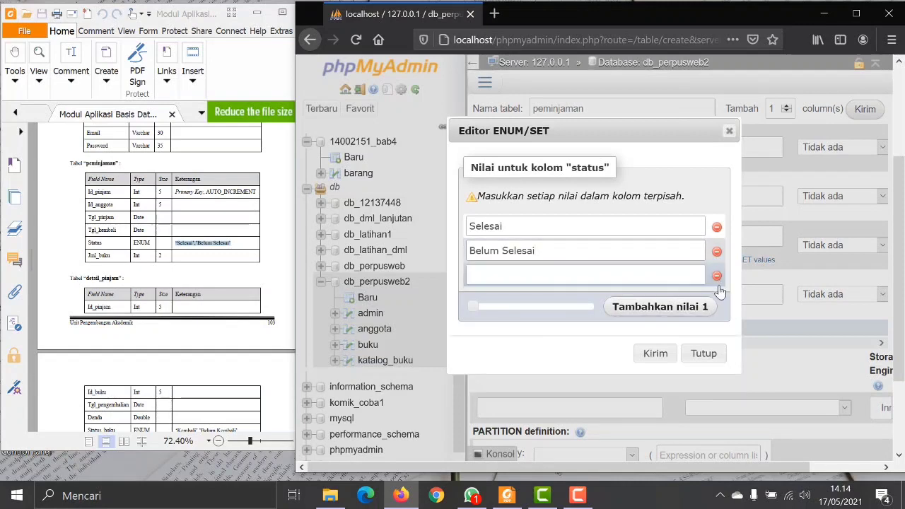
{"action": "left_click", "coordinate": [716, 277]}
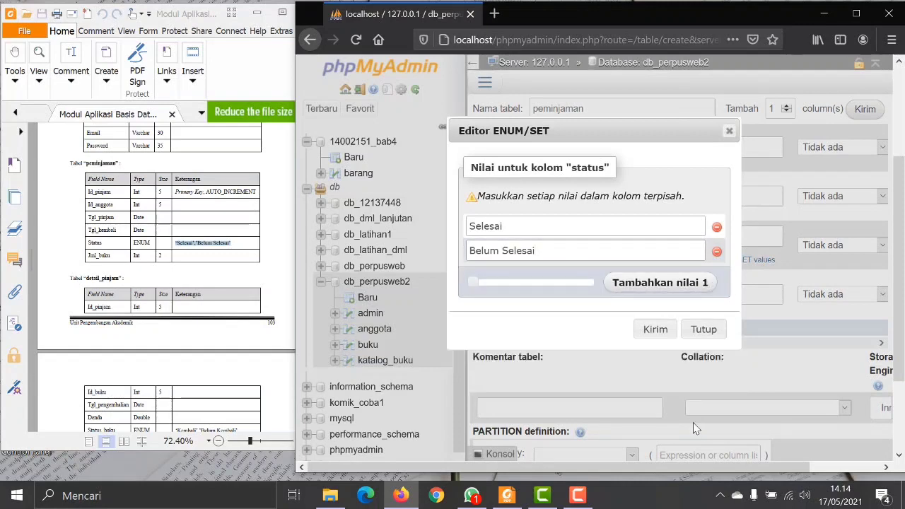
{"action": "left_click", "coordinate": [653, 330]}
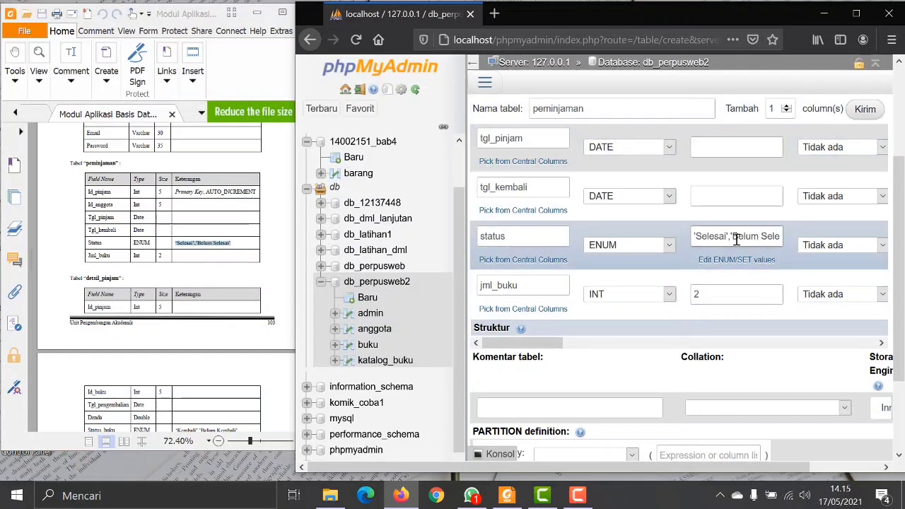
{"action": "scroll", "coordinate": [735, 237], "scroll_direction": "down", "scroll_amount": 3}
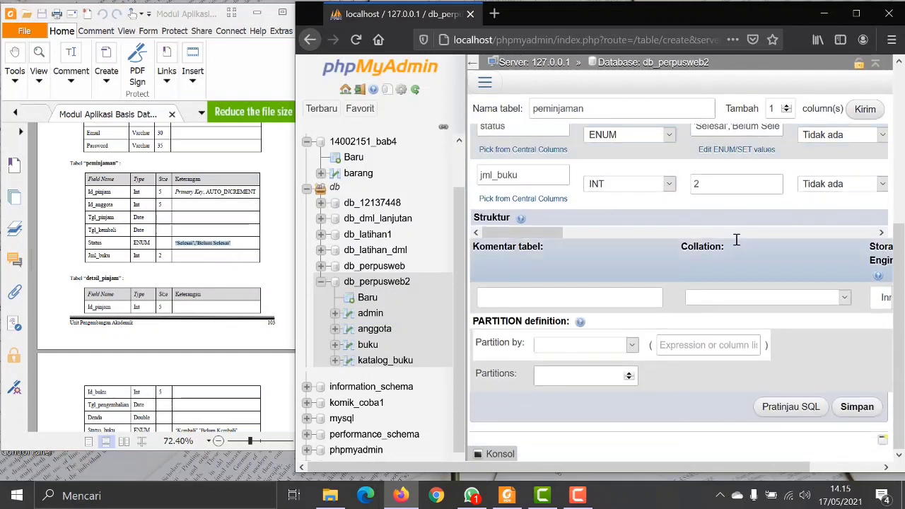
{"action": "left_click", "coordinate": [856, 407]}
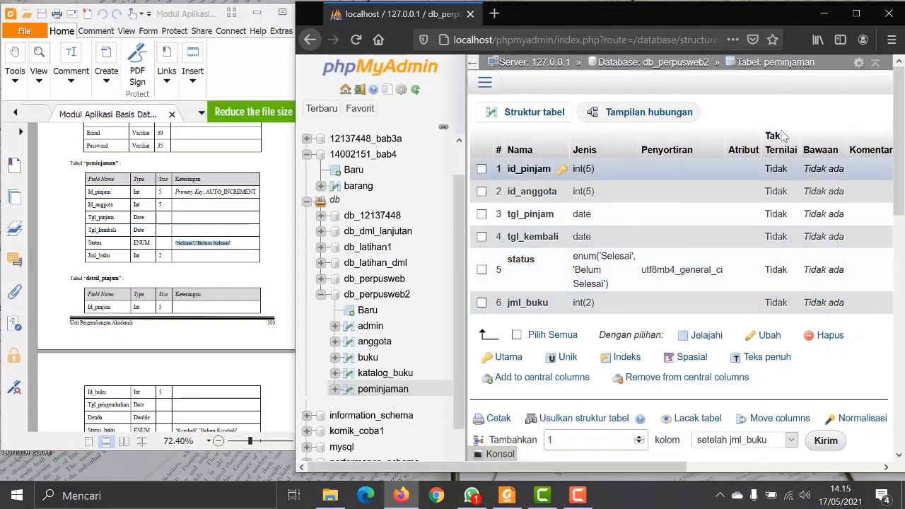
Start a new table in db_perpusweb2 and name it detail_pinjam, as in the PDF module.
{"action": "scroll", "coordinate": [179, 290], "scroll_direction": "down", "scroll_amount": 3}
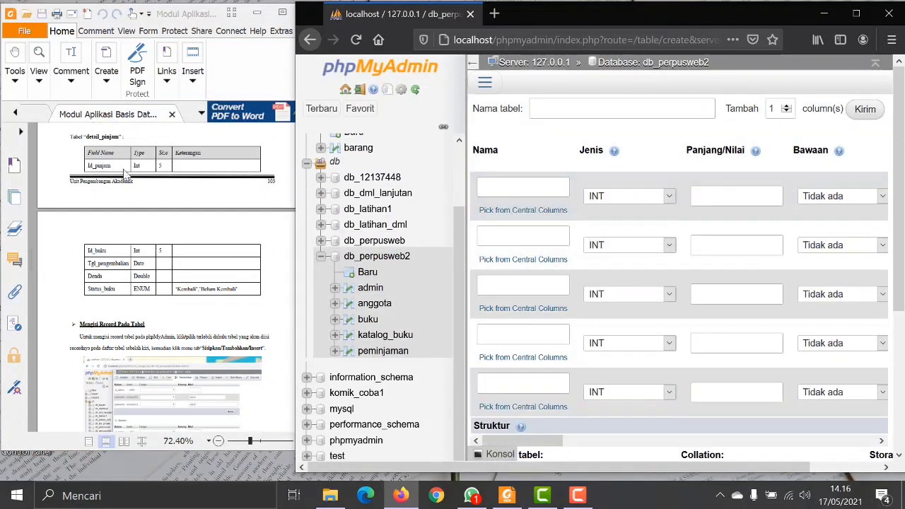
{"action": "left_click", "coordinate": [590, 109]}
{"action": "type", "text": "detail_pinjam"}
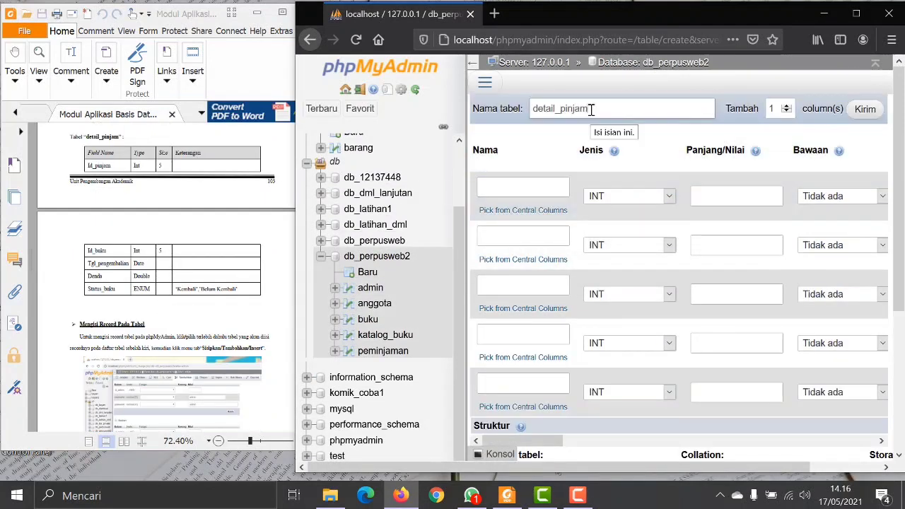
Name the five columns id_pinjam, id_buku, tgl_pengembalian, denda and status_buku.
{"action": "left_click", "coordinate": [530, 186]}
{"action": "type", "text": "id_pinjam"}
{"action": "left_click", "coordinate": [499, 233]}
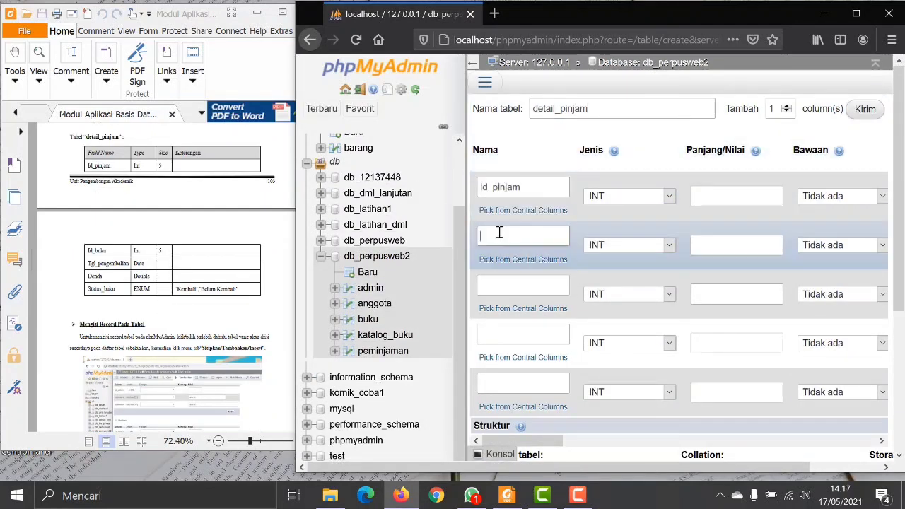
{"action": "type", "text": "id_buku"}
{"action": "left_click", "coordinate": [513, 281]}
{"action": "type", "text": "tgl_pengembal"}
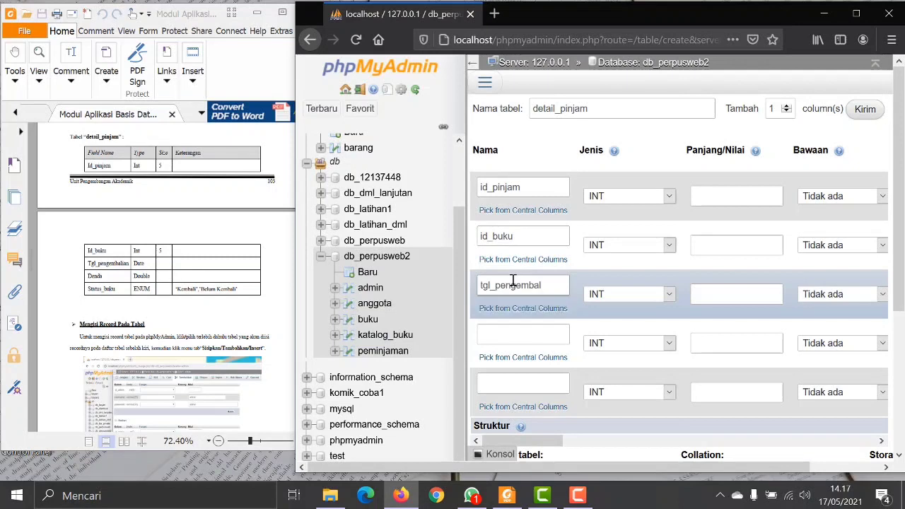
{"action": "type", "text": "ian"}
{"action": "left_click", "coordinate": [511, 333]}
{"action": "left_click", "coordinate": [533, 384]}
{"action": "type", "text": "status_buku"}
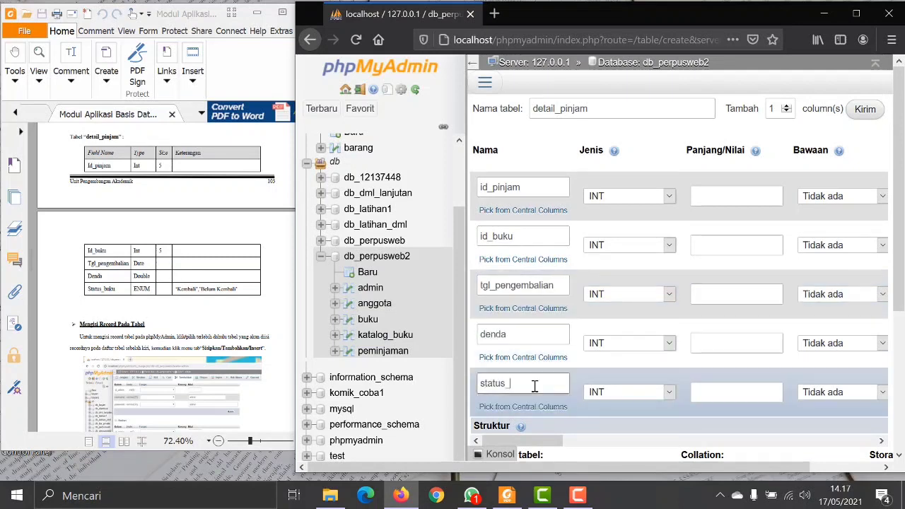
Set tgl_pengembalian to DATE, denda to DOUBLE and status_buku to ENUM.
{"action": "left_click", "coordinate": [668, 294]}
{"action": "left_click", "coordinate": [636, 111]}
{"action": "left_click", "coordinate": [668, 345]}
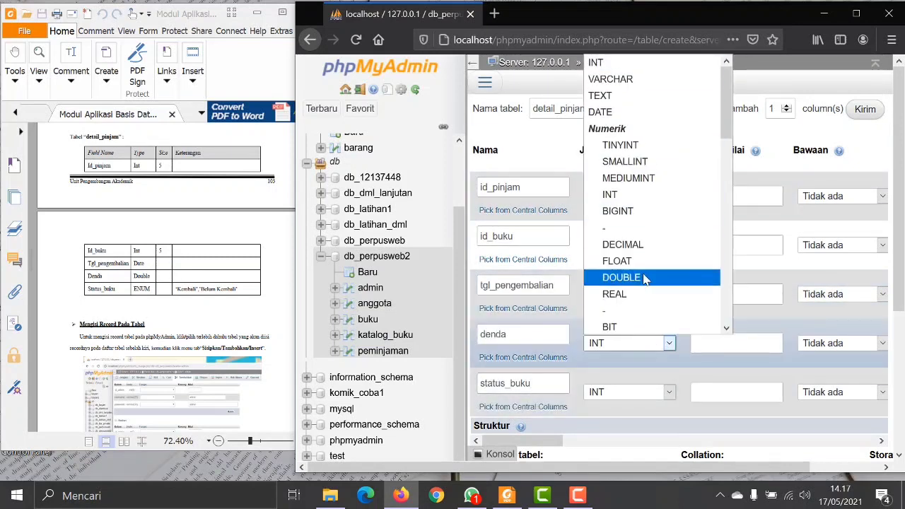
{"action": "left_click", "coordinate": [645, 278]}
{"action": "left_click", "coordinate": [669, 392]}
{"action": "scroll", "coordinate": [641, 322], "scroll_direction": "down", "scroll_amount": 6}
{"action": "scroll", "coordinate": [641, 323], "scroll_direction": "down", "scroll_amount": 2}
{"action": "left_click", "coordinate": [632, 375]}
Set the length of id_pinjam and id_buku to 5.
{"action": "left_click", "coordinate": [739, 197]}
{"action": "type", "text": "5"}
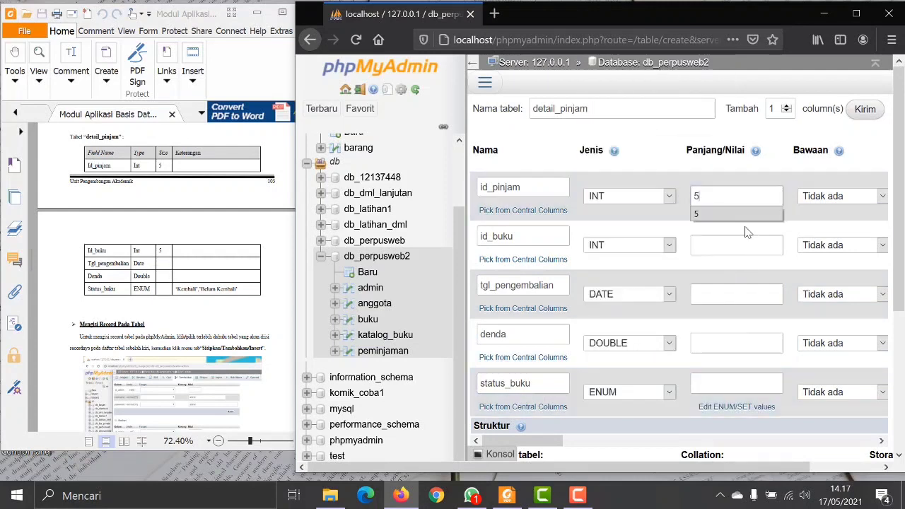
{"action": "left_click", "coordinate": [739, 245]}
{"action": "type", "text": "5"}
Define Kembali and Belum Kembali as the ENUM values of status_buku.
{"action": "left_click", "coordinate": [736, 407]}
{"action": "left_click", "coordinate": [542, 230]}
{"action": "type", "text": "Kembali"}
{"action": "left_click", "coordinate": [551, 241]}
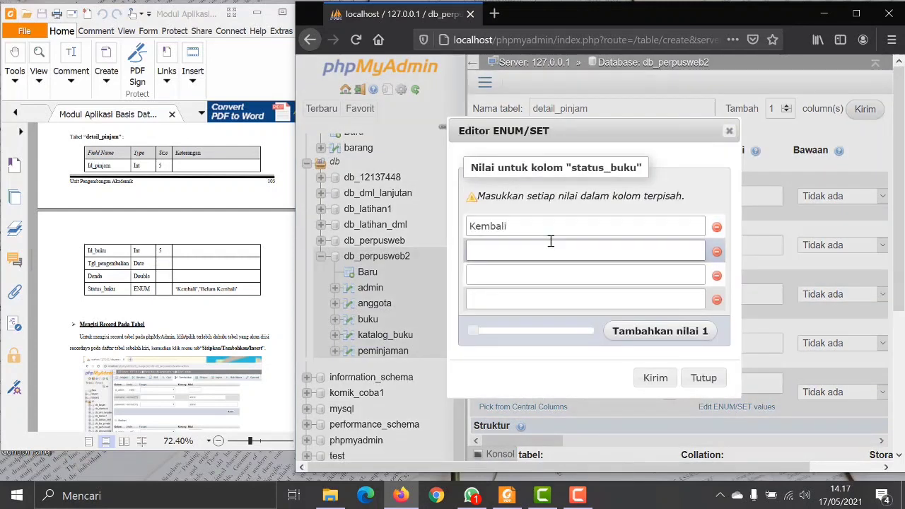
{"action": "type", "text": "Belum Kembali"}
{"action": "left_click", "coordinate": [655, 378]}
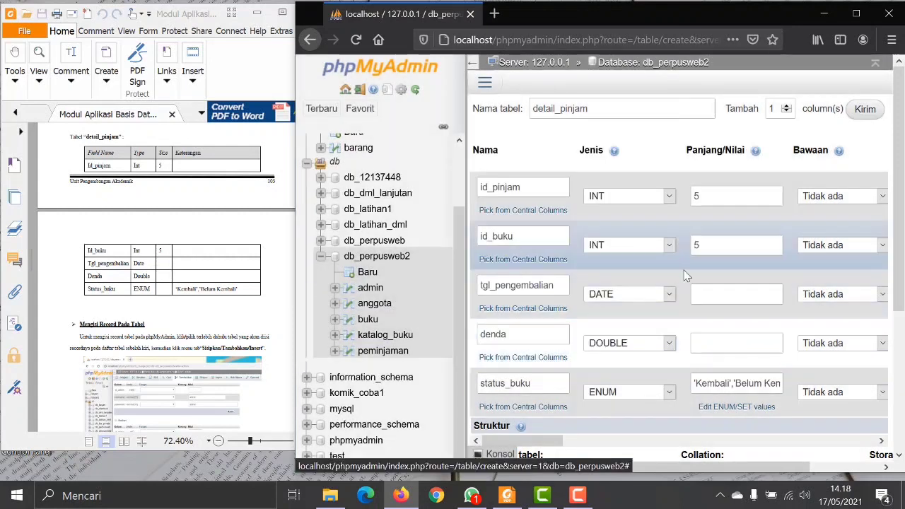
{"action": "left_click_drag", "start_coordinate": [559, 440], "coordinate": [701, 452]}
{"action": "left_click", "coordinate": [594, 188]}
{"action": "left_click", "coordinate": [575, 228]}
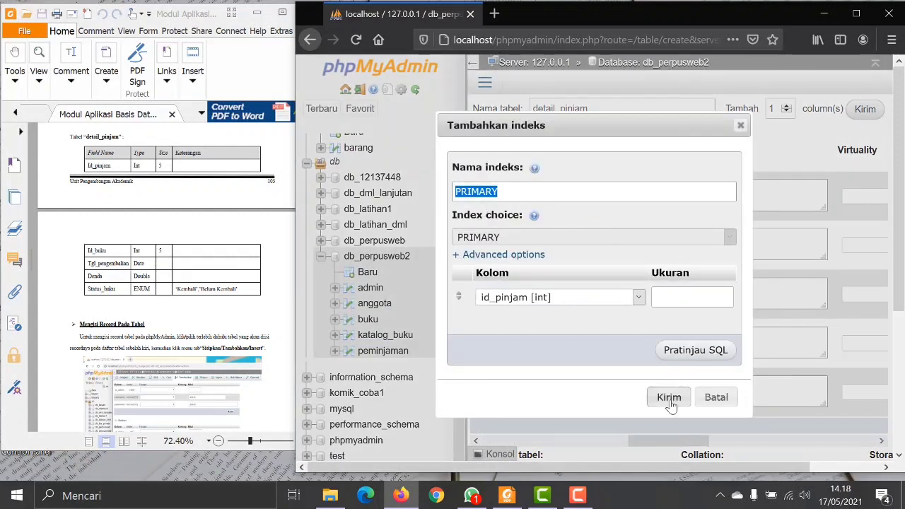
{"action": "left_click", "coordinate": [667, 394]}
{"action": "left_click", "coordinate": [596, 190]}
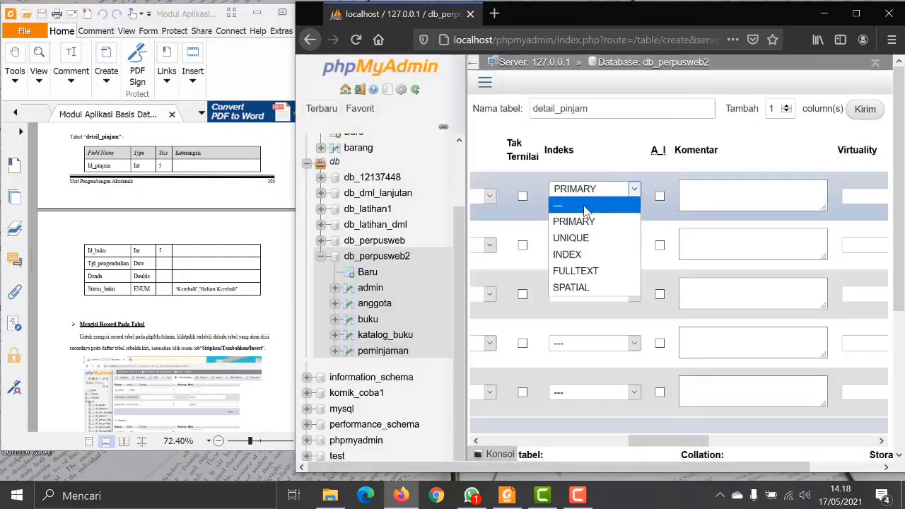
{"action": "left_click", "coordinate": [585, 207]}
Save the detail_pinjam table.
{"action": "left_click_drag", "start_coordinate": [645, 440], "coordinate": [496, 444]}
{"action": "scroll", "coordinate": [827, 387], "scroll_direction": "down", "scroll_amount": 4}
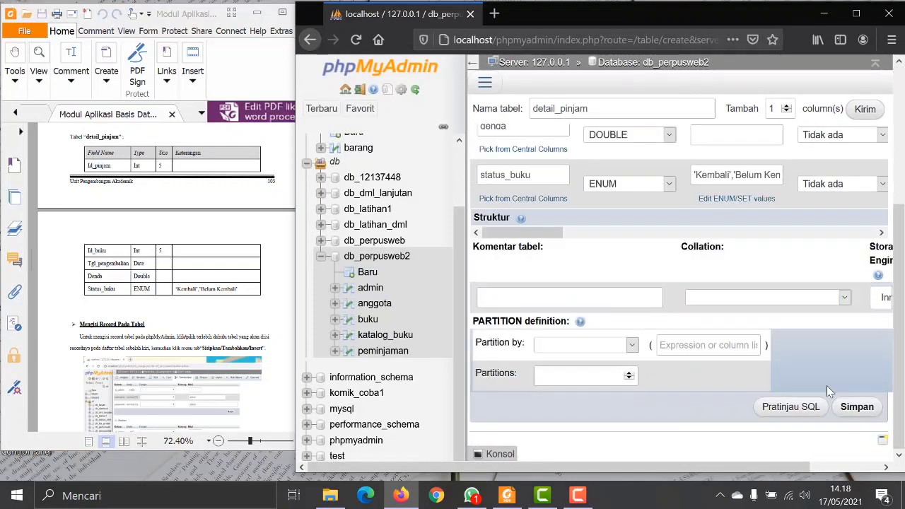
{"action": "left_click", "coordinate": [856, 406]}
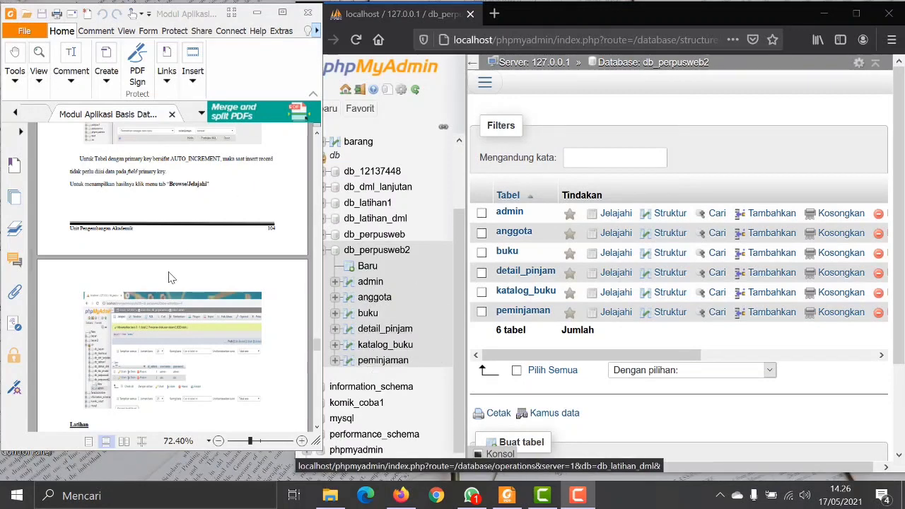
Examine the PDF module's instructions for inserting and browsing records and the katalog_buku exercise data, enlarging the page view.
{"action": "scroll", "coordinate": [171, 279], "scroll_direction": "up", "scroll_amount": 6}
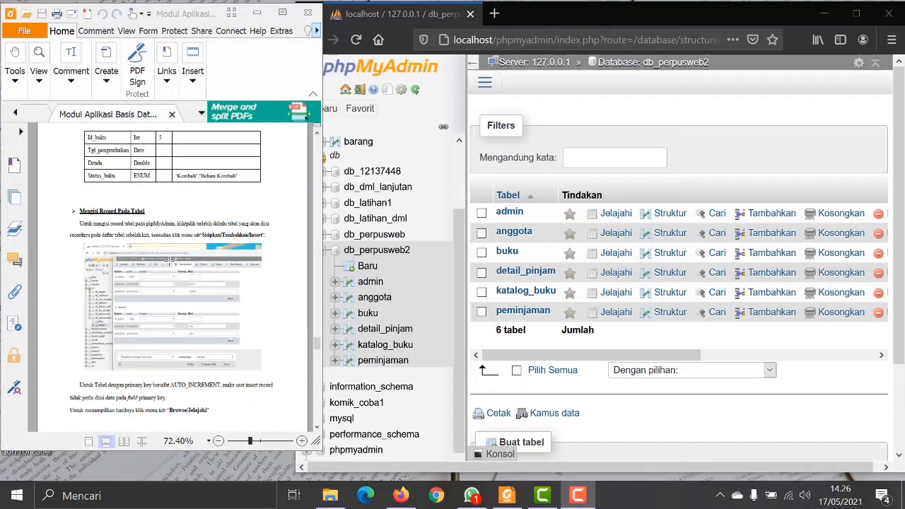
{"action": "scroll", "coordinate": [170, 260], "scroll_direction": "down", "scroll_amount": 2}
{"action": "scroll", "coordinate": [173, 251], "scroll_direction": "down", "scroll_amount": 7}
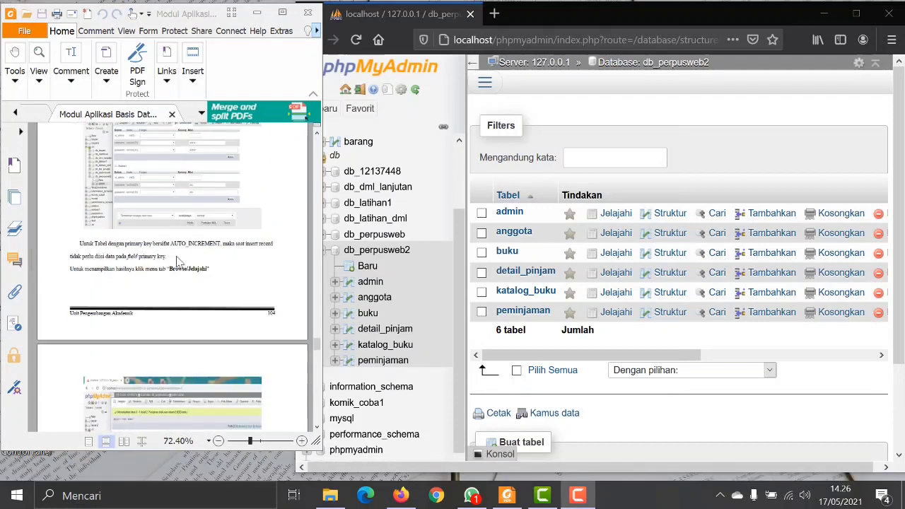
{"action": "scroll", "coordinate": [176, 262], "scroll_direction": "down", "scroll_amount": 2}
{"action": "scroll", "coordinate": [176, 261], "scroll_direction": "up", "scroll_amount": 12}
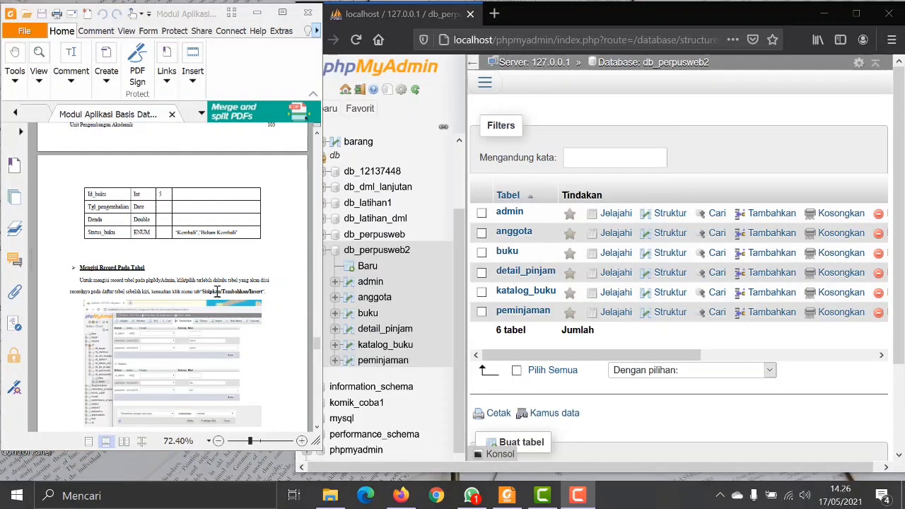
{"action": "scroll", "coordinate": [212, 290], "scroll_direction": "down", "scroll_amount": 8}
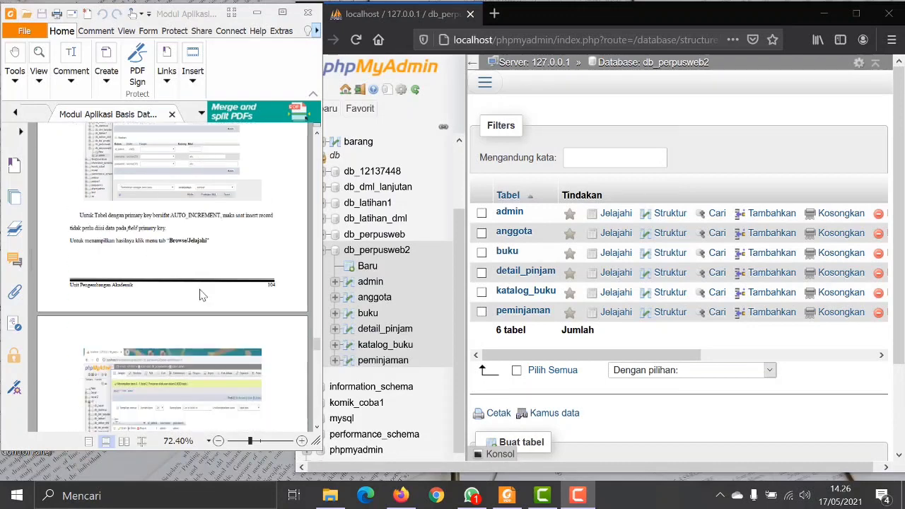
{"action": "scroll", "coordinate": [216, 215], "scroll_direction": "down", "scroll_amount": 7}
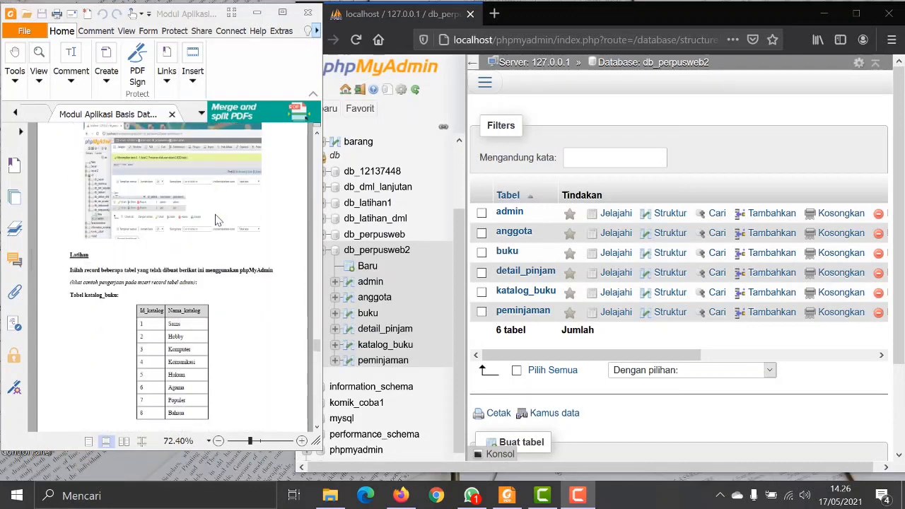
{"action": "scroll", "coordinate": [216, 220], "scroll_direction": "up", "scroll_amount": 5}
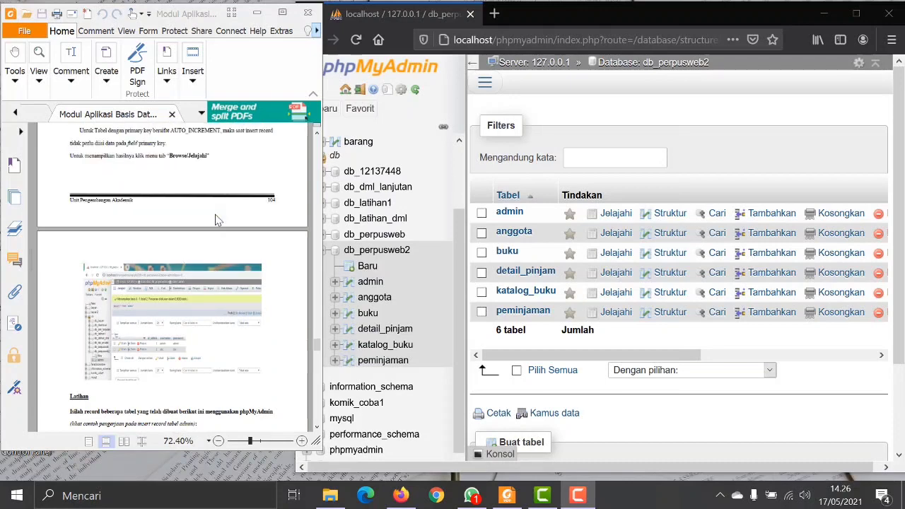
{"action": "scroll", "coordinate": [185, 268], "scroll_direction": "down", "scroll_amount": 2}
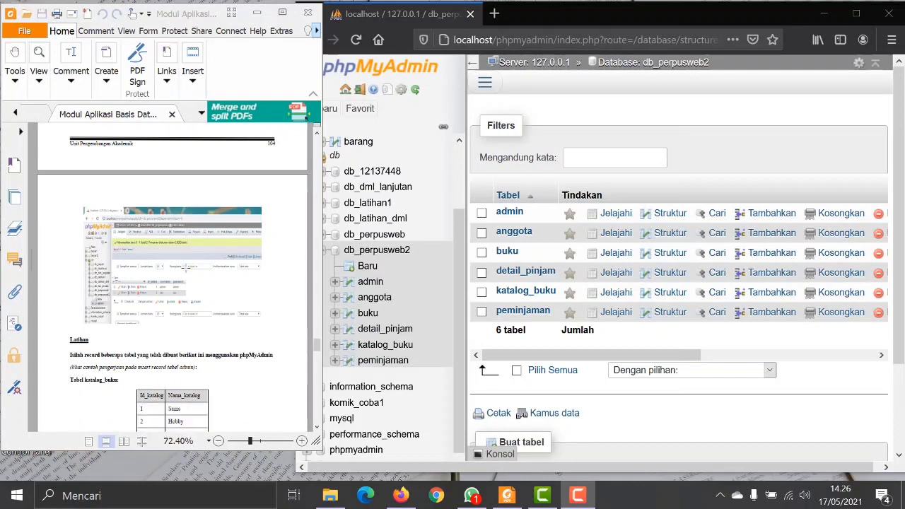
{"action": "left_click", "coordinate": [302, 441]}
{"action": "left_click", "coordinate": [301, 441]}
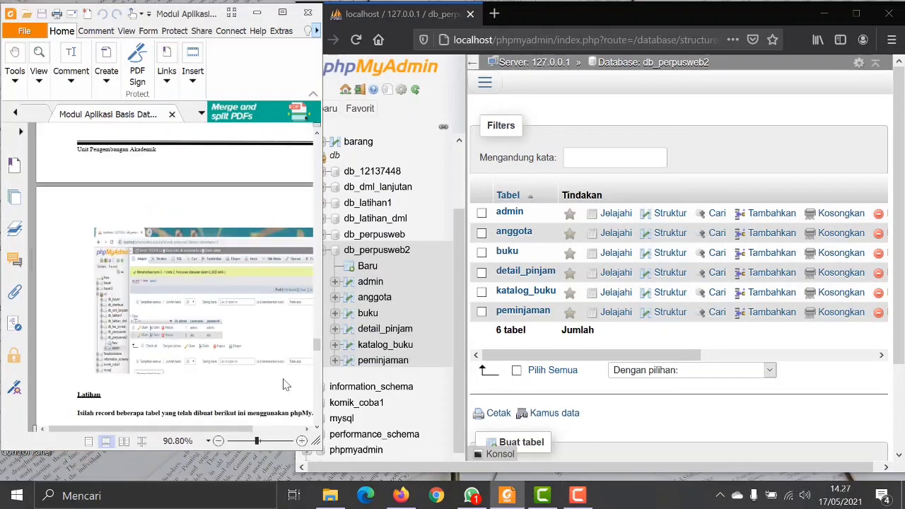
Open the form for inserting records into the admin table of db_perpusweb2.
{"action": "left_click_drag", "start_coordinate": [218, 429], "coordinate": [263, 430]}
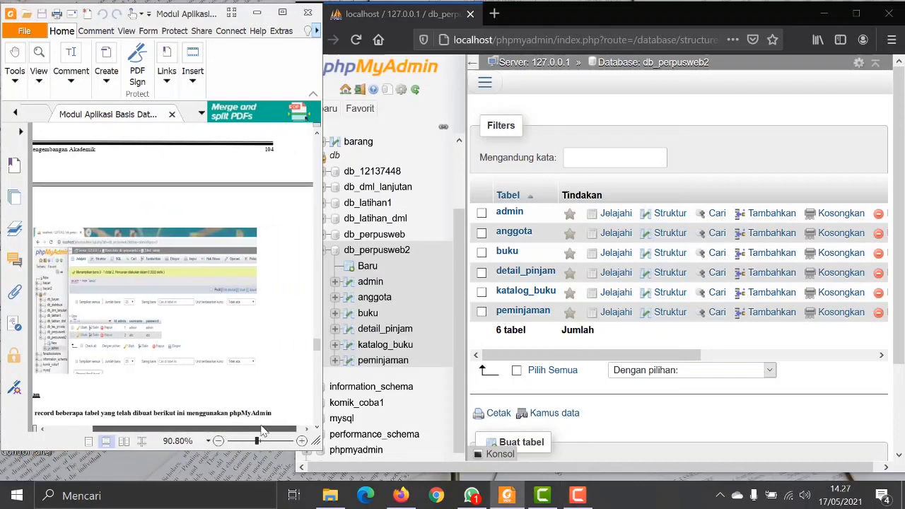
{"action": "left_click", "coordinate": [371, 283]}
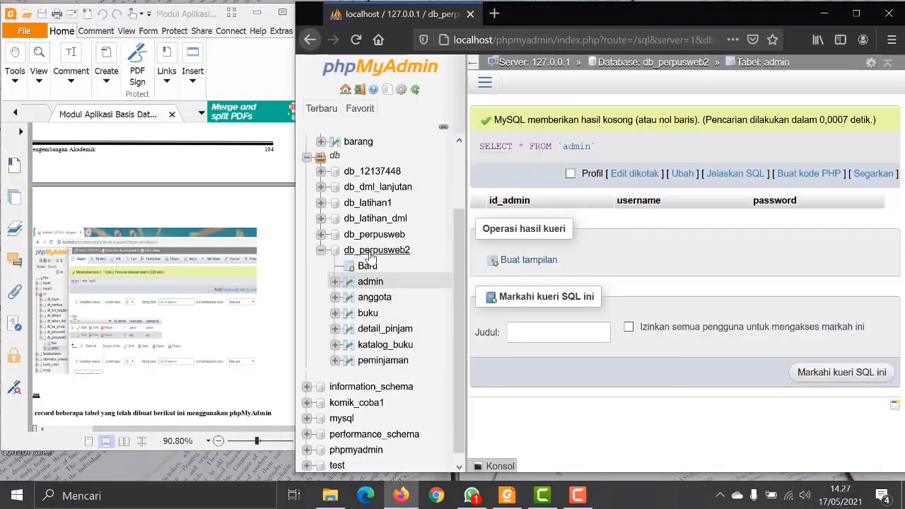
{"action": "left_click", "coordinate": [368, 253]}
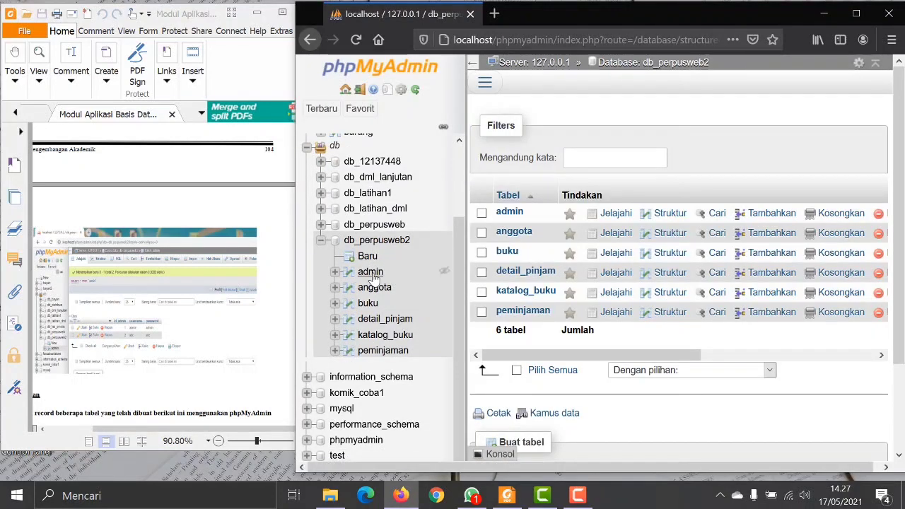
{"action": "left_click", "coordinate": [373, 274]}
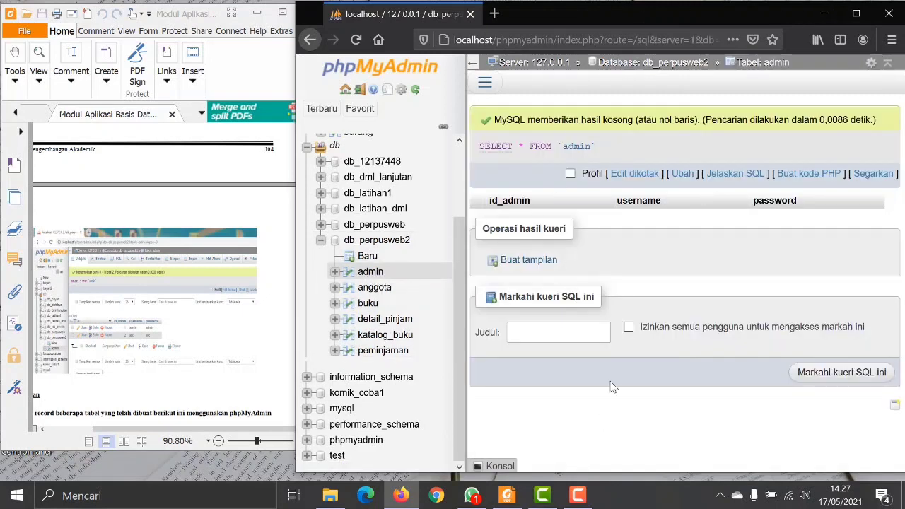
{"action": "left_click", "coordinate": [484, 85]}
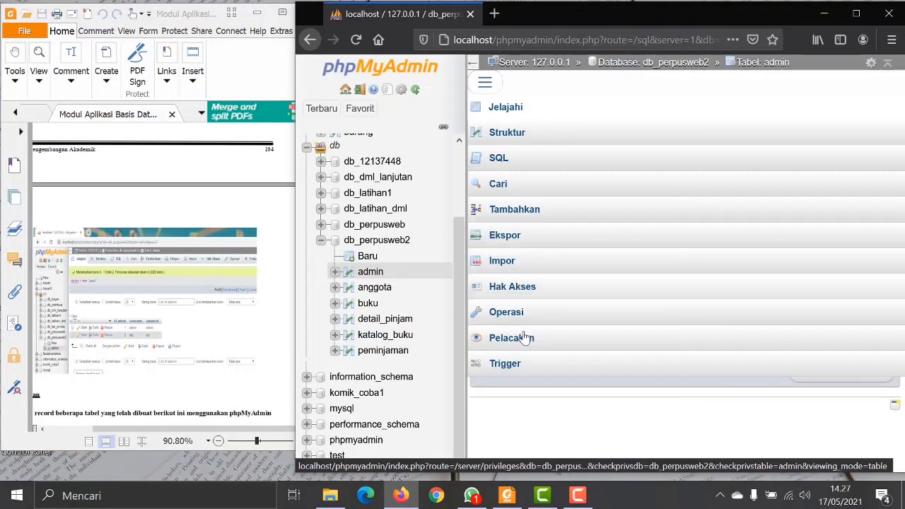
{"action": "left_click", "coordinate": [515, 210]}
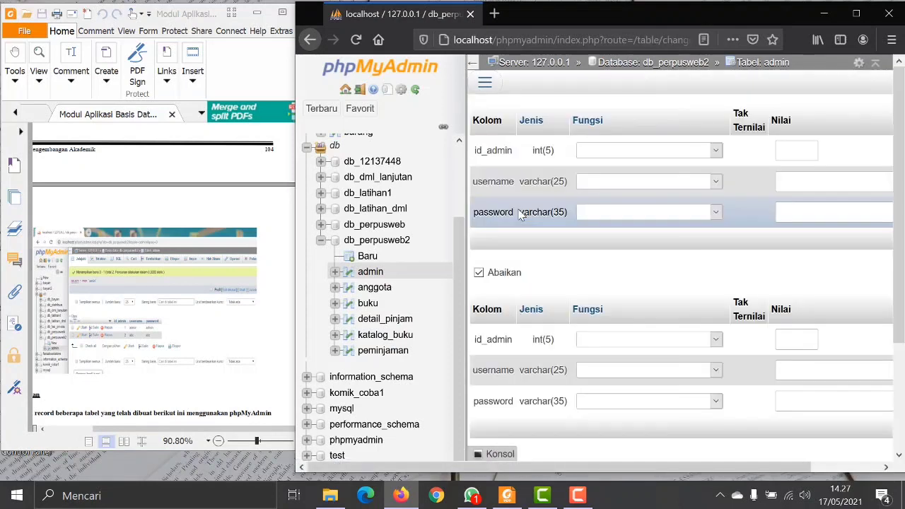
Examine the admin insertion form, including both record blocks, the submission options and the functions offered for username.
{"action": "scroll", "coordinate": [742, 212], "scroll_direction": "down", "scroll_amount": 2}
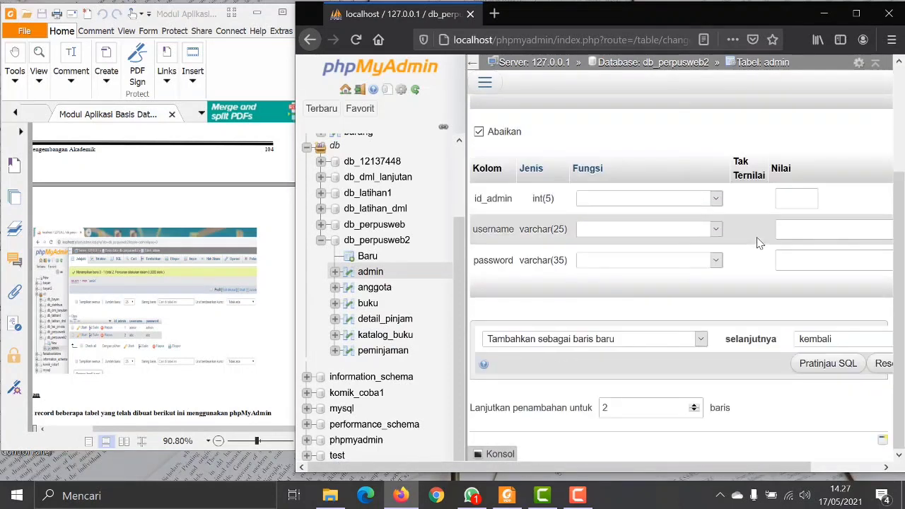
{"action": "scroll", "coordinate": [769, 255], "scroll_direction": "down", "scroll_amount": 2}
{"action": "scroll", "coordinate": [611, 293], "scroll_direction": "up", "scroll_amount": 2}
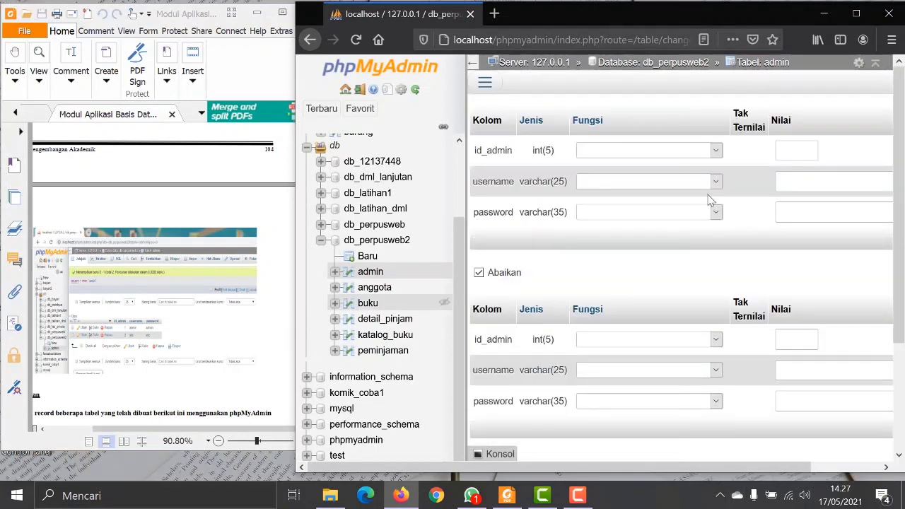
{"action": "scroll", "coordinate": [717, 178], "scroll_direction": "down", "scroll_amount": 2}
{"action": "scroll", "coordinate": [601, 279], "scroll_direction": "up", "scroll_amount": 1}
{"action": "scroll", "coordinate": [601, 279], "scroll_direction": "down", "scroll_amount": 1}
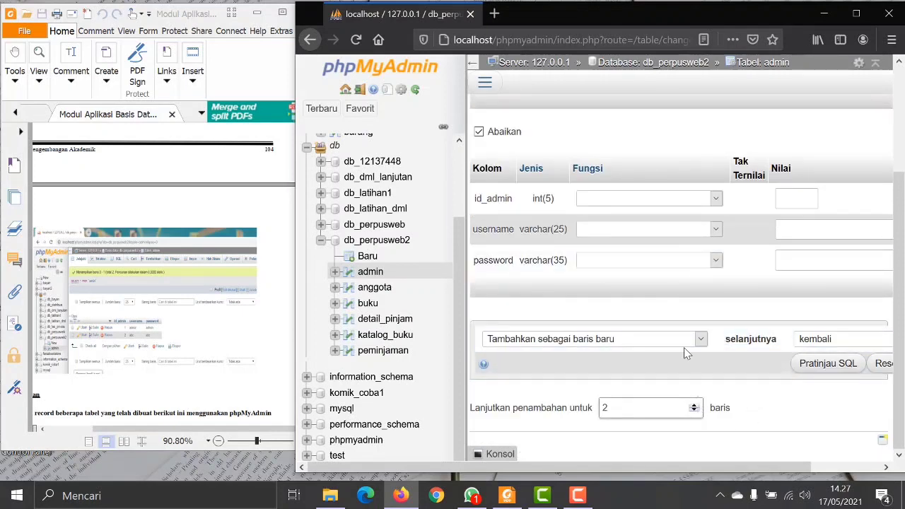
{"action": "scroll", "coordinate": [689, 318], "scroll_direction": "up", "scroll_amount": 2}
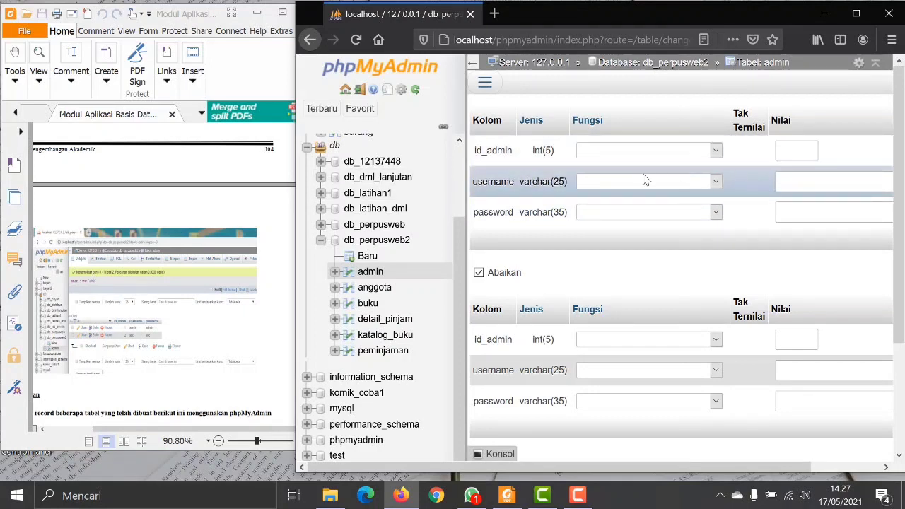
{"action": "left_click", "coordinate": [604, 185]}
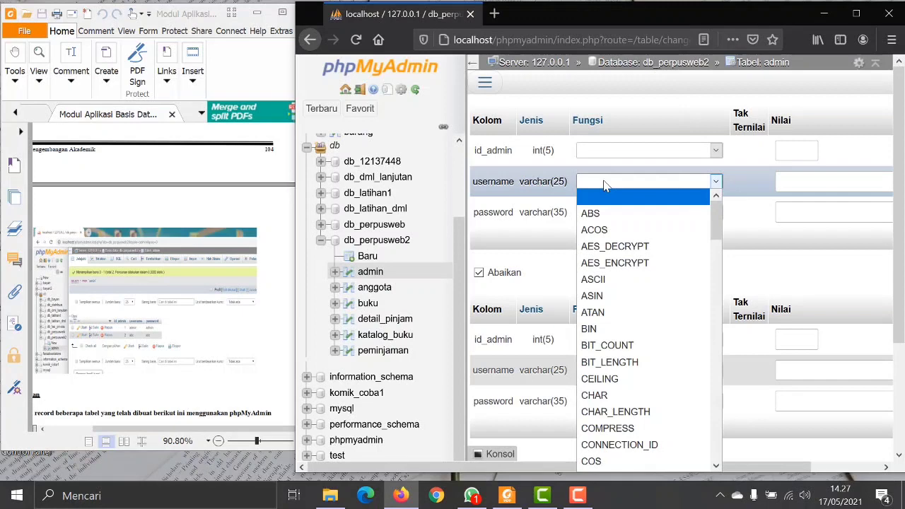
{"action": "left_click", "coordinate": [605, 185]}
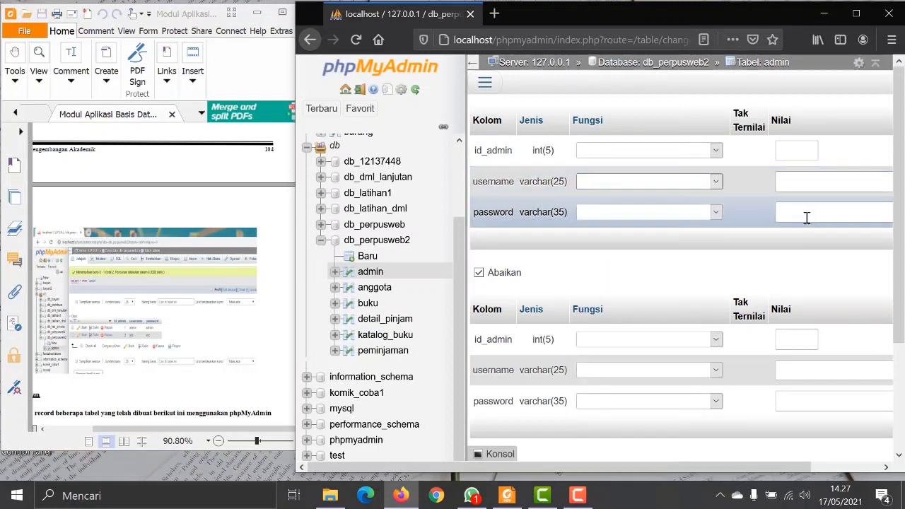
Insert two records into the admin table with usernames admin and abc, entering the password for each and leaving id_admin empty.
{"action": "left_click", "coordinate": [804, 186]}
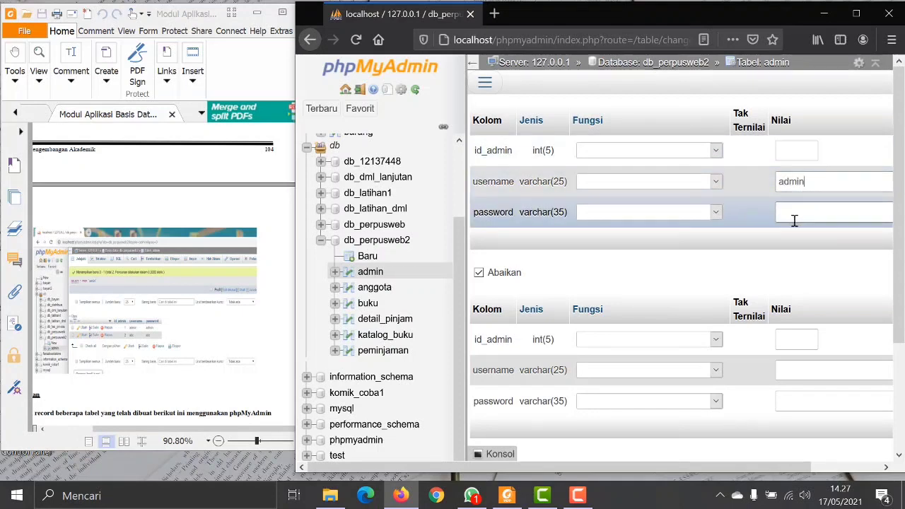
{"action": "left_click", "coordinate": [793, 221]}
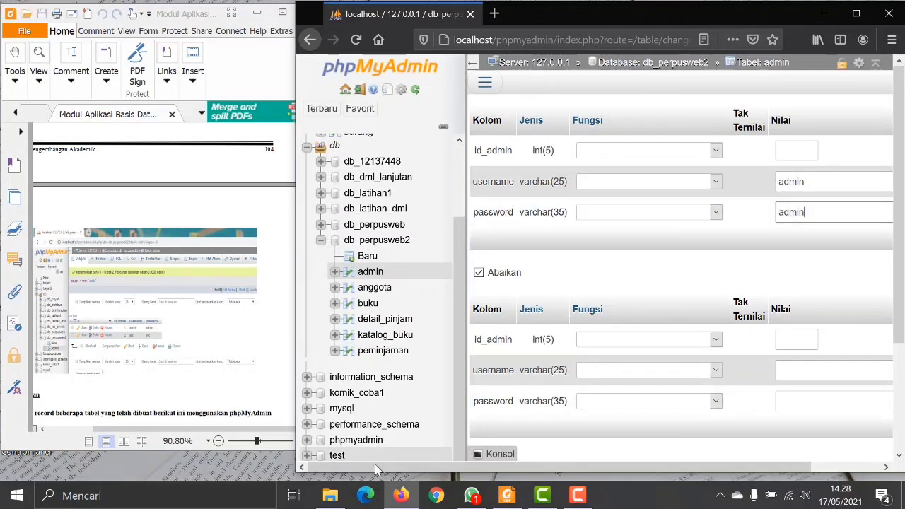
{"action": "scroll", "coordinate": [755, 269], "scroll_direction": "down", "scroll_amount": 3}
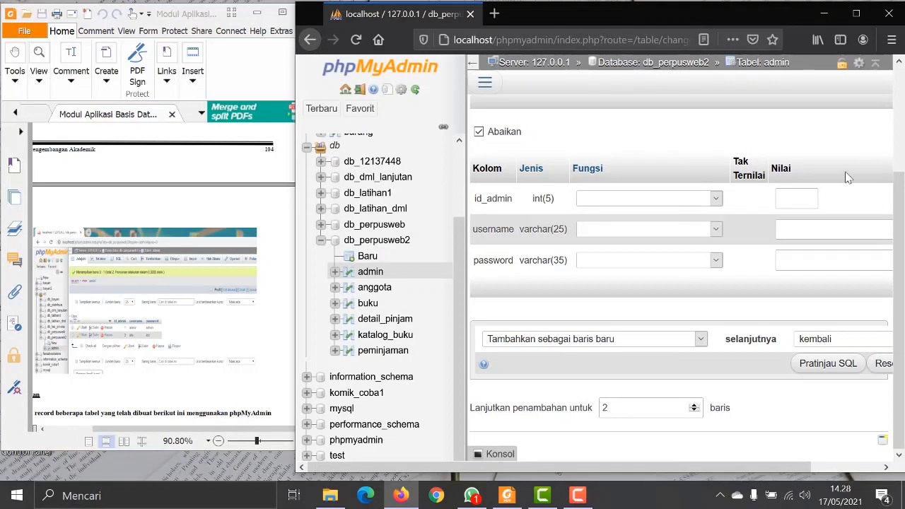
{"action": "left_click", "coordinate": [800, 231]}
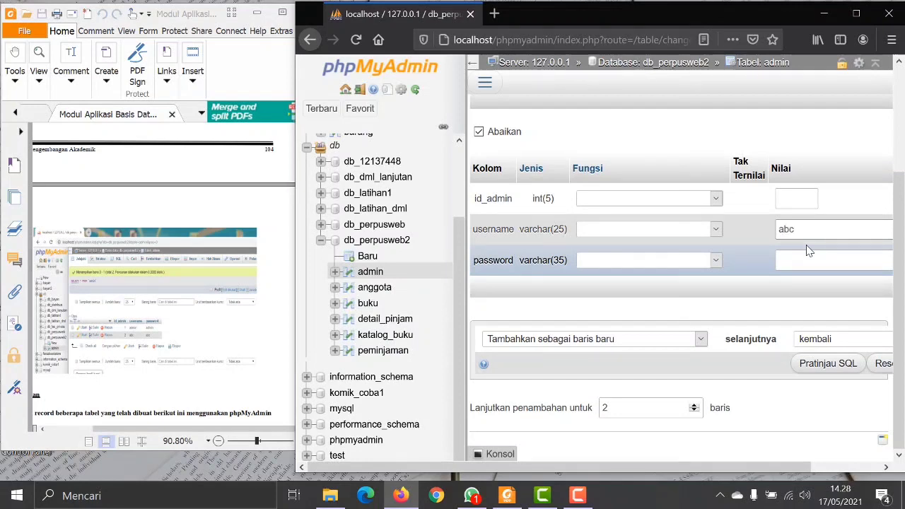
{"action": "left_click", "coordinate": [804, 252]}
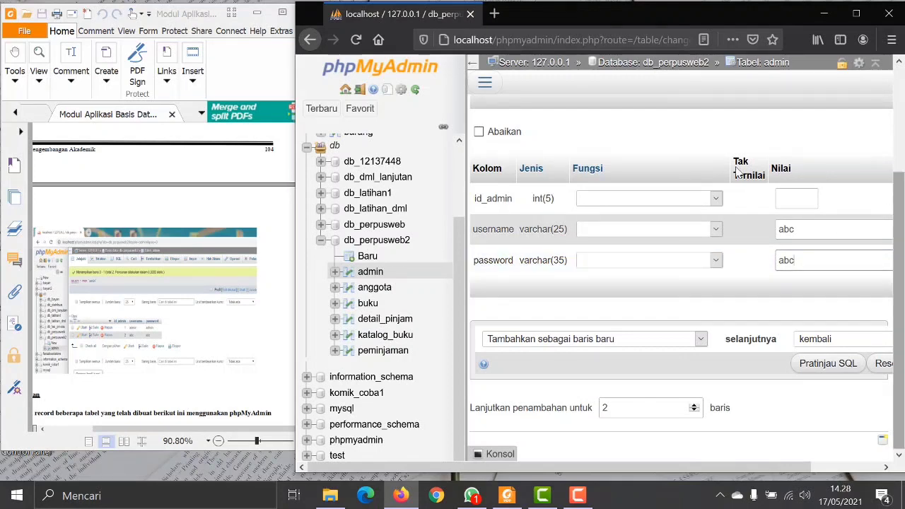
{"action": "left_click_drag", "start_coordinate": [738, 469], "coordinate": [853, 464]}
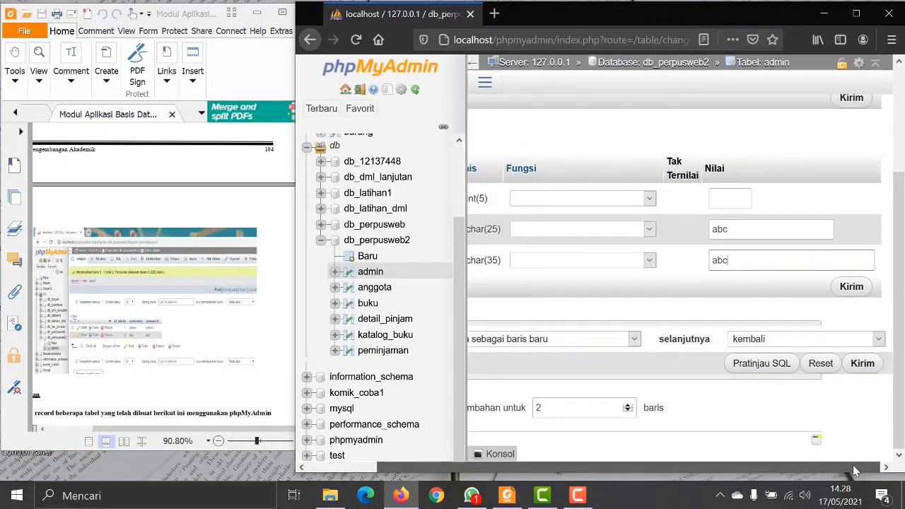
{"action": "left_click", "coordinate": [851, 288]}
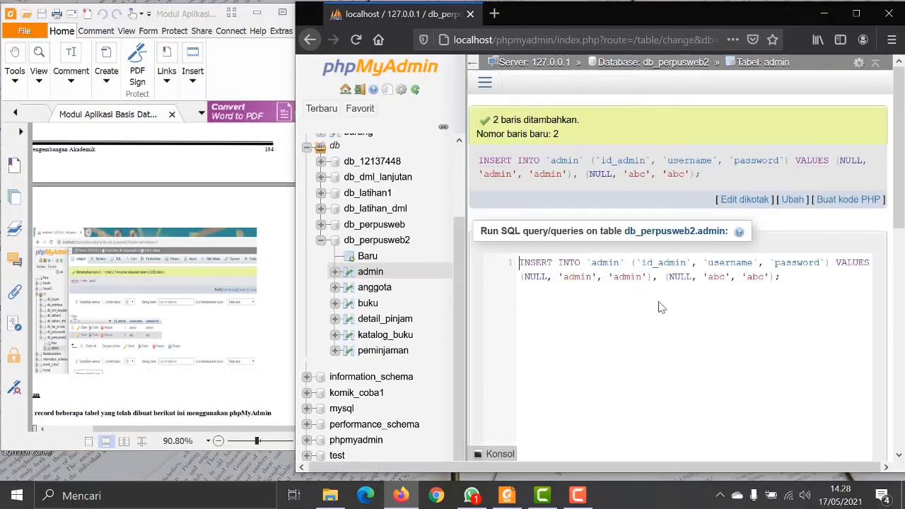
Browse the records of the admin table.
{"action": "left_click", "coordinate": [369, 273]}
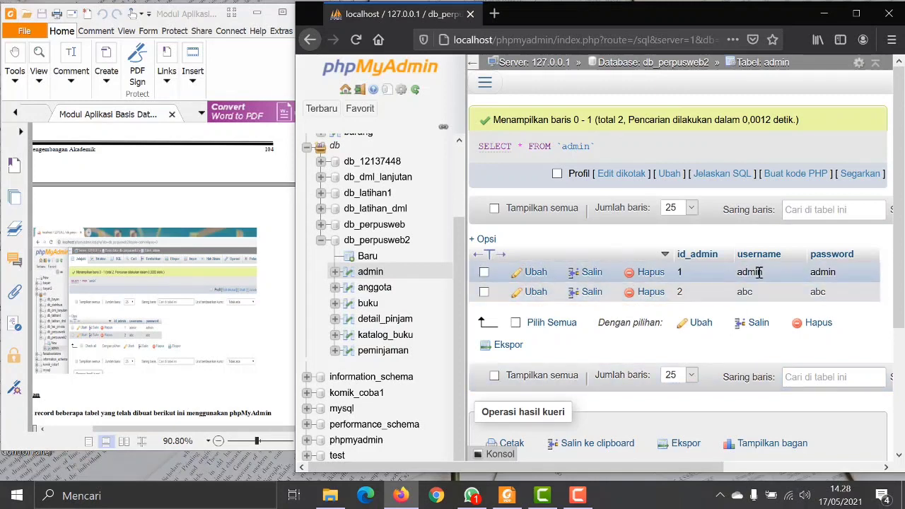
{"action": "double_click", "coordinate": [703, 293]}
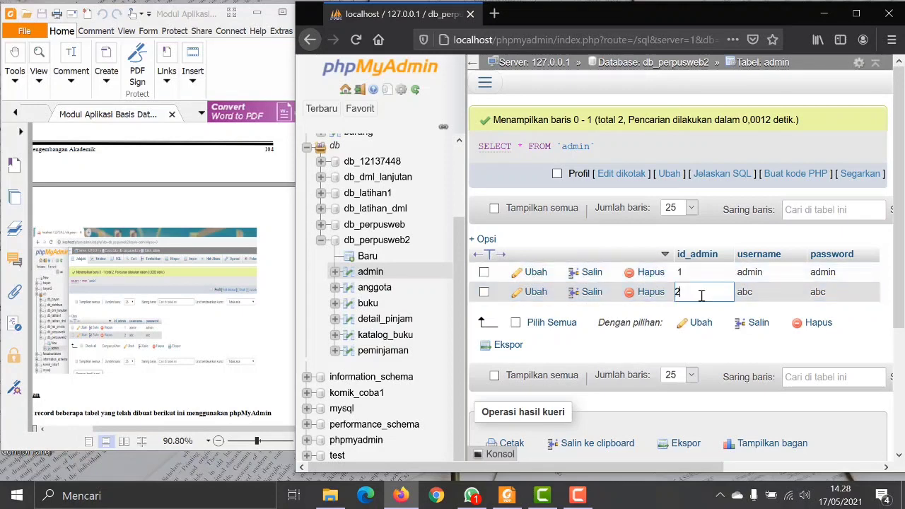
{"action": "left_click", "coordinate": [700, 277]}
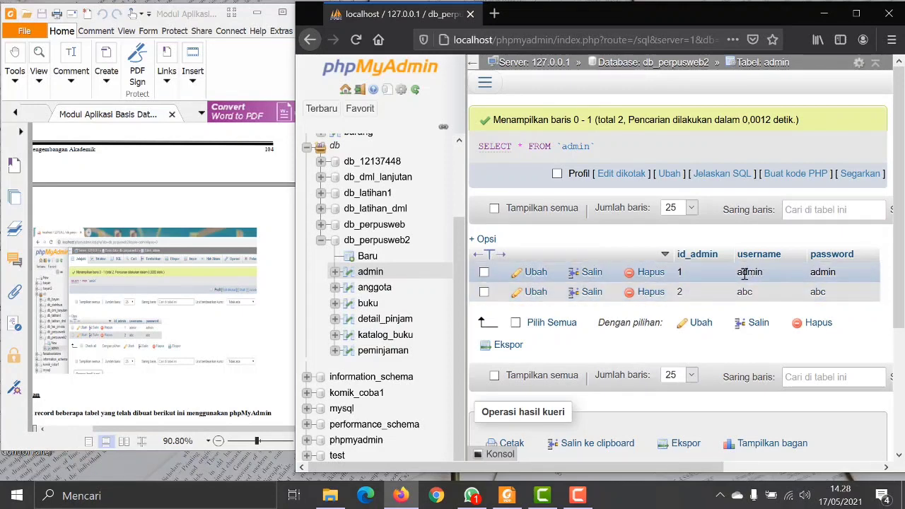
Examine the PDF module's exercise data for the katalog_buku, buku and anggota tables and its instructions for inserting records.
{"action": "scroll", "coordinate": [283, 299], "scroll_direction": "down", "scroll_amount": 3}
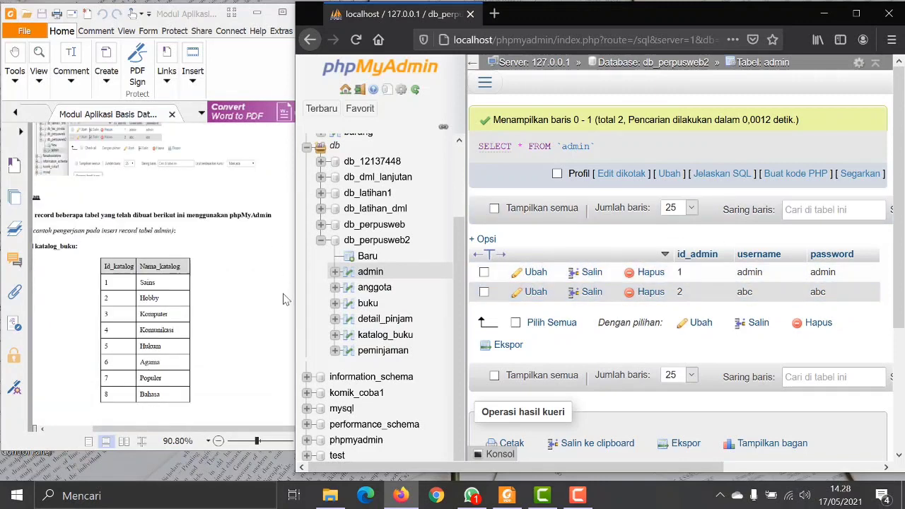
{"action": "left_click_drag", "start_coordinate": [135, 427], "coordinate": [89, 435]}
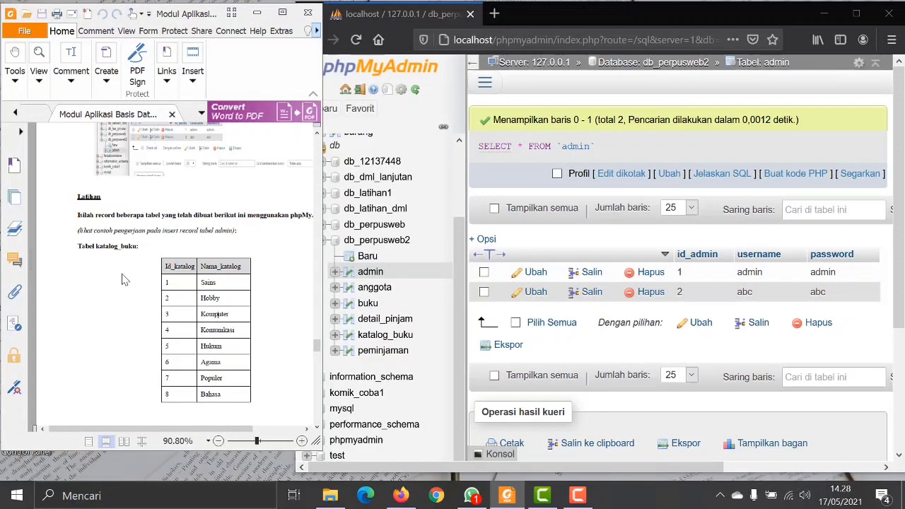
{"action": "left_click_drag", "start_coordinate": [167, 283], "coordinate": [180, 340]}
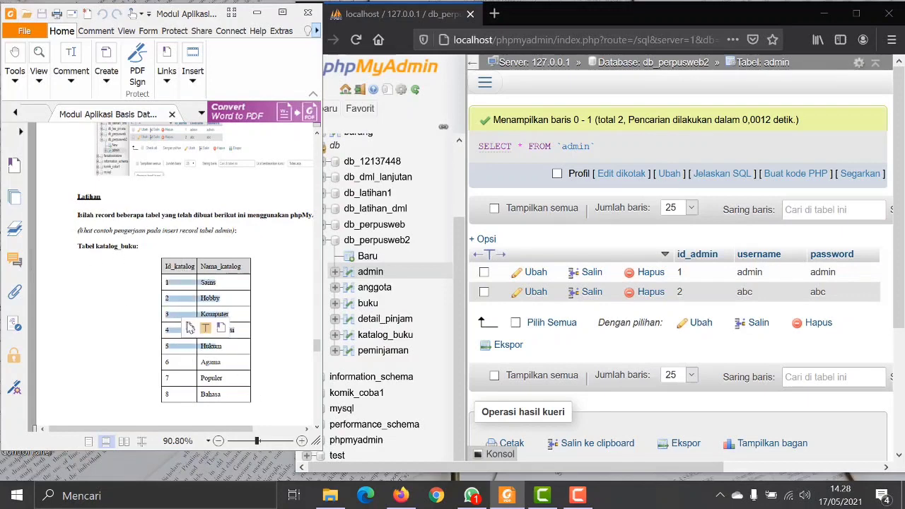
{"action": "left_click", "coordinate": [176, 318]}
{"action": "scroll", "coordinate": [180, 329], "scroll_direction": "down", "scroll_amount": 4}
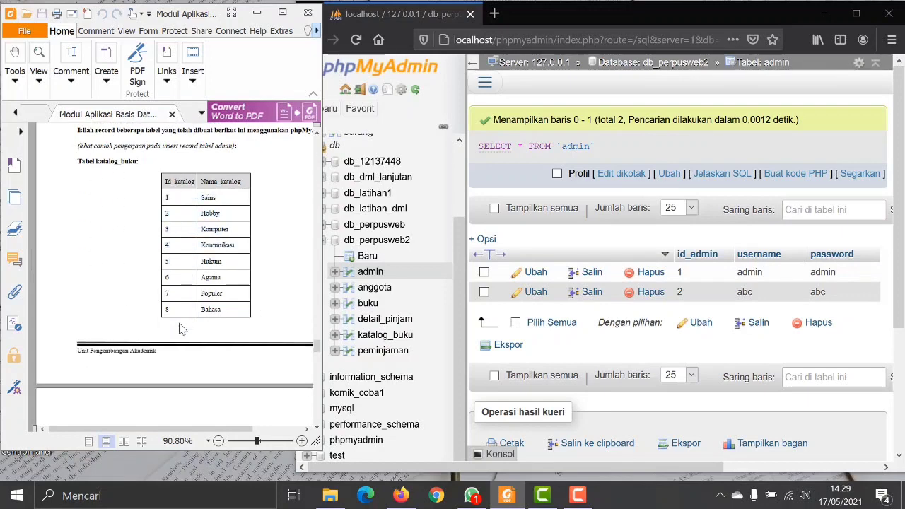
{"action": "scroll", "coordinate": [180, 329], "scroll_direction": "up", "scroll_amount": 6}
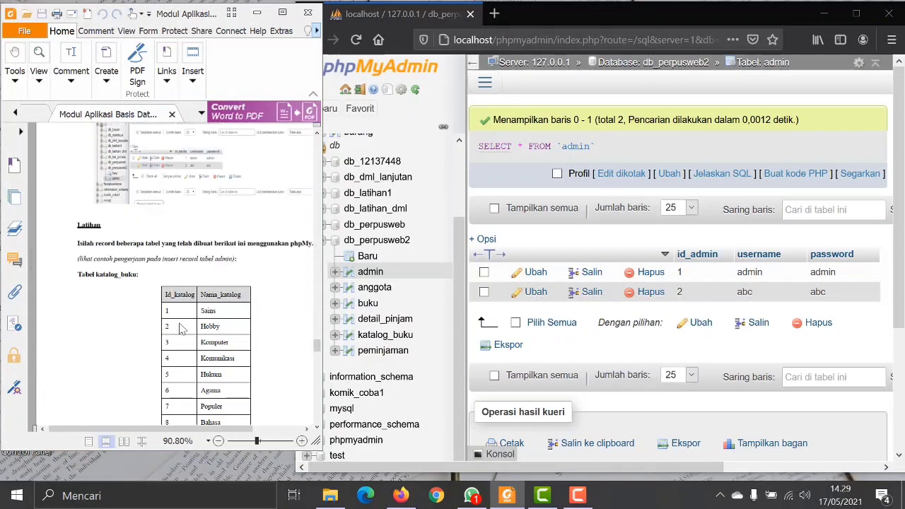
{"action": "scroll", "coordinate": [182, 328], "scroll_direction": "down", "scroll_amount": 5}
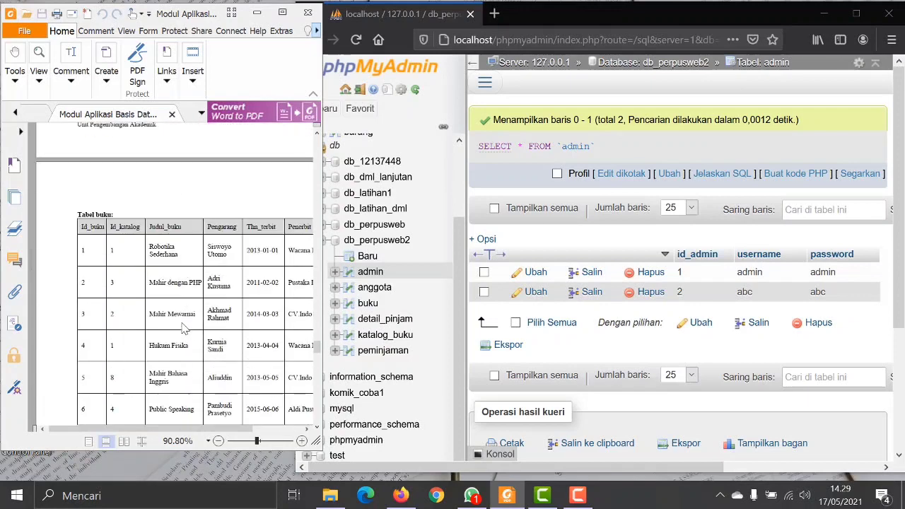
{"action": "scroll", "coordinate": [183, 328], "scroll_direction": "down", "scroll_amount": 4}
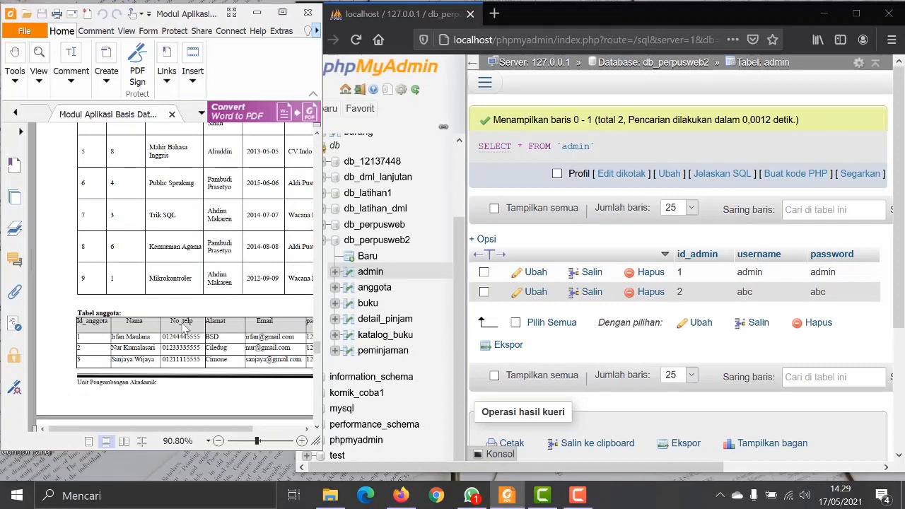
{"action": "scroll", "coordinate": [186, 321], "scroll_direction": "down", "scroll_amount": 10}
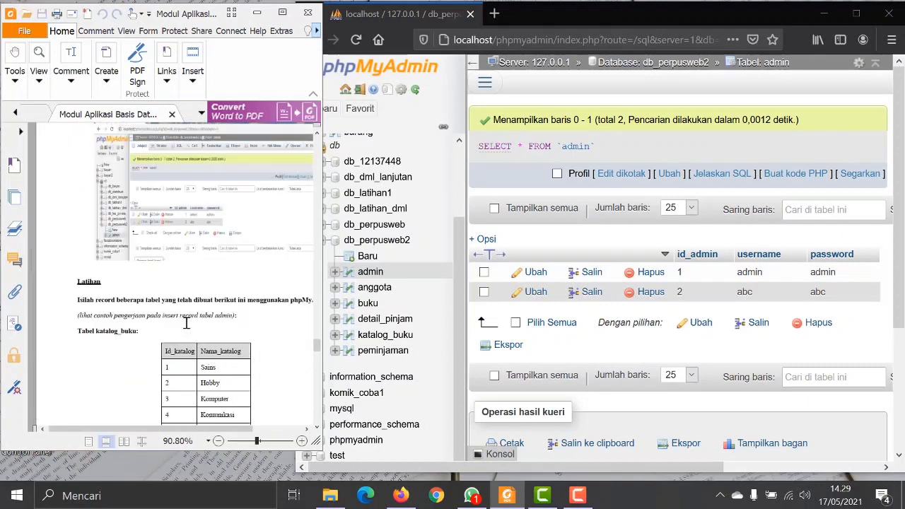
{"action": "scroll", "coordinate": [186, 322], "scroll_direction": "down", "scroll_amount": 5}
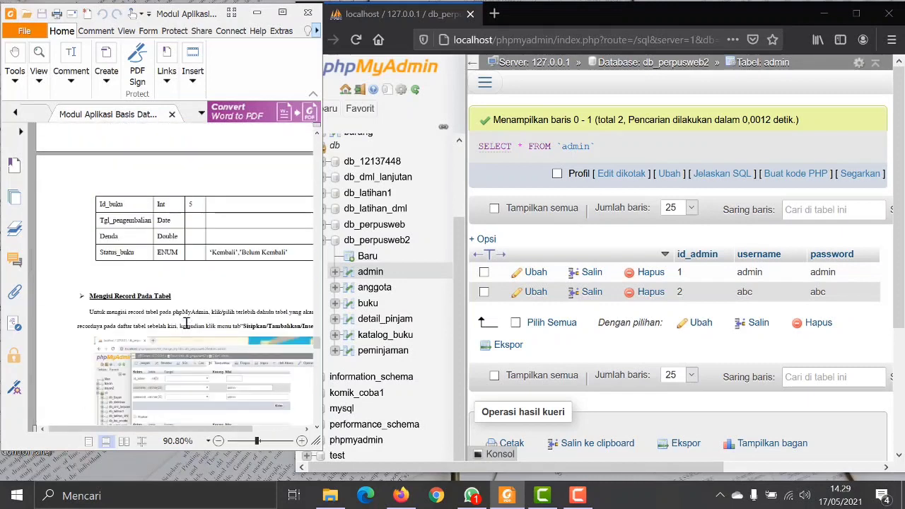
{"action": "scroll", "coordinate": [186, 322], "scroll_direction": "up", "scroll_amount": 2}
{"action": "scroll", "coordinate": [185, 322], "scroll_direction": "down", "scroll_amount": 6}
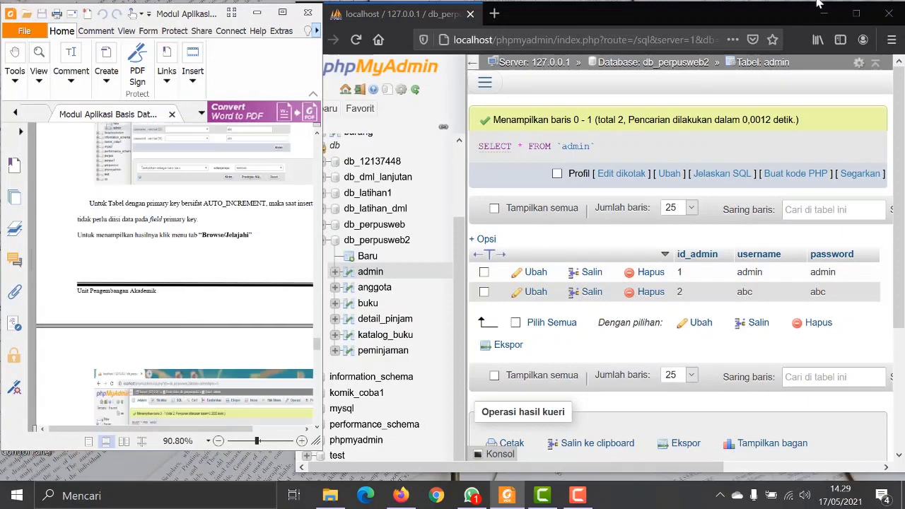
{"action": "scroll", "coordinate": [220, 302], "scroll_direction": "down", "scroll_amount": 5}
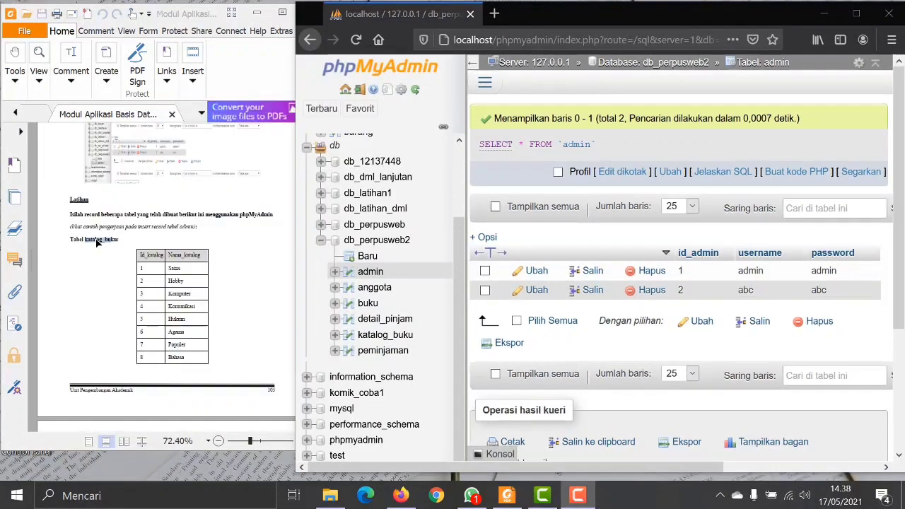
Open the form for inserting records into the katalog_buku table.
{"action": "left_click", "coordinate": [385, 334]}
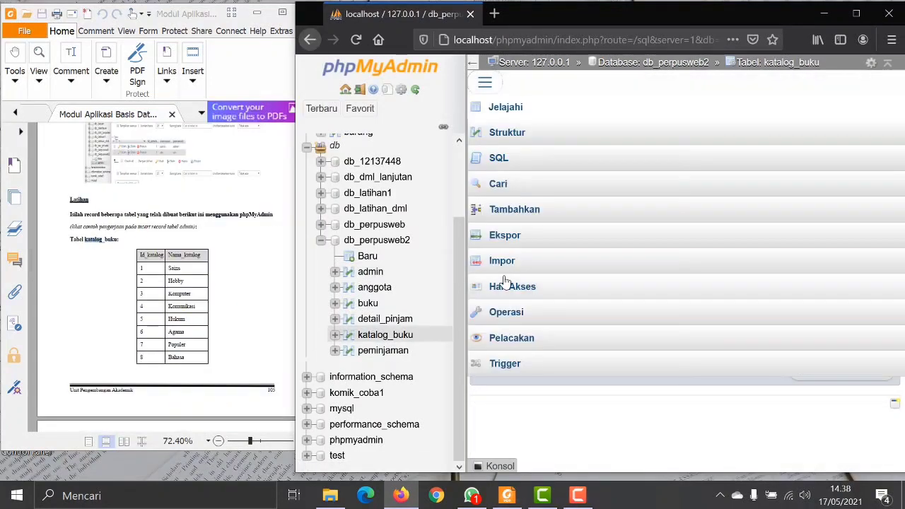
{"action": "left_click", "coordinate": [508, 188]}
{"action": "left_click", "coordinate": [840, 177]}
{"action": "scroll", "coordinate": [710, 185], "scroll_direction": "down", "scroll_amount": 3}
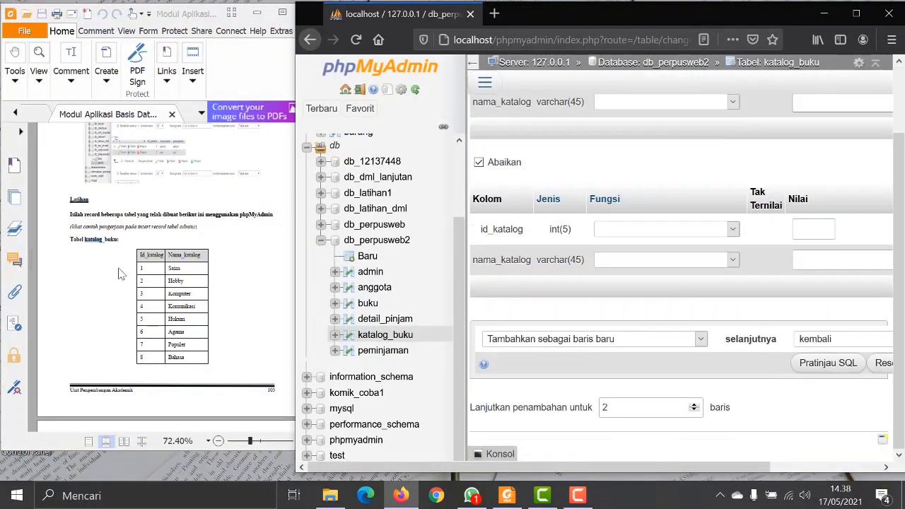
Extend the katalog_buku insert form to eight rows and enter Sains and Hobby as the first two nama_katalog values.
{"action": "left_click", "coordinate": [695, 405]}
{"action": "scroll", "coordinate": [760, 294], "scroll_direction": "up", "scroll_amount": 3}
{"action": "type", "text": "s"}
{"action": "left_click", "coordinate": [808, 197]}
{"action": "left_click", "coordinate": [822, 340]}
{"action": "type", "text": "h"}
{"action": "left_click", "coordinate": [822, 355]}
{"action": "scroll", "coordinate": [818, 311], "scroll_direction": "down", "scroll_amount": 3}
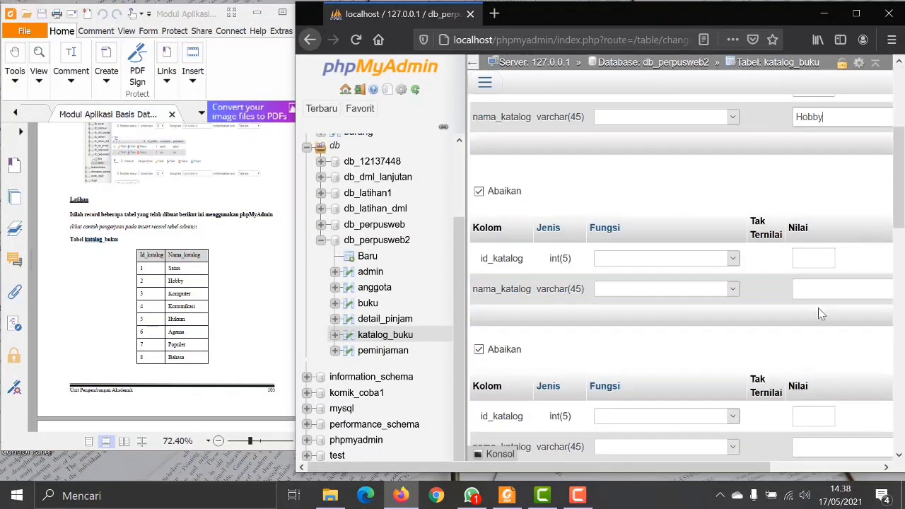
Enter Komputer, Komunikasi and Hukum as nama_katalog in the third to fifth rows, leaving id_katalog empty.
{"action": "left_click", "coordinate": [820, 291]}
{"action": "type", "text": "k"}
{"action": "left_click", "coordinate": [822, 311]}
{"action": "scroll", "coordinate": [820, 304], "scroll_direction": "down", "scroll_amount": 2}
{"action": "left_click", "coordinate": [811, 295]}
{"action": "type", "text": "Komunikasi"}
{"action": "scroll", "coordinate": [812, 346], "scroll_direction": "down", "scroll_amount": 2}
{"action": "left_click", "coordinate": [812, 311]}
{"action": "type", "text": "Hukum"}
{"action": "scroll", "coordinate": [818, 352], "scroll_direction": "down", "scroll_amount": 2}
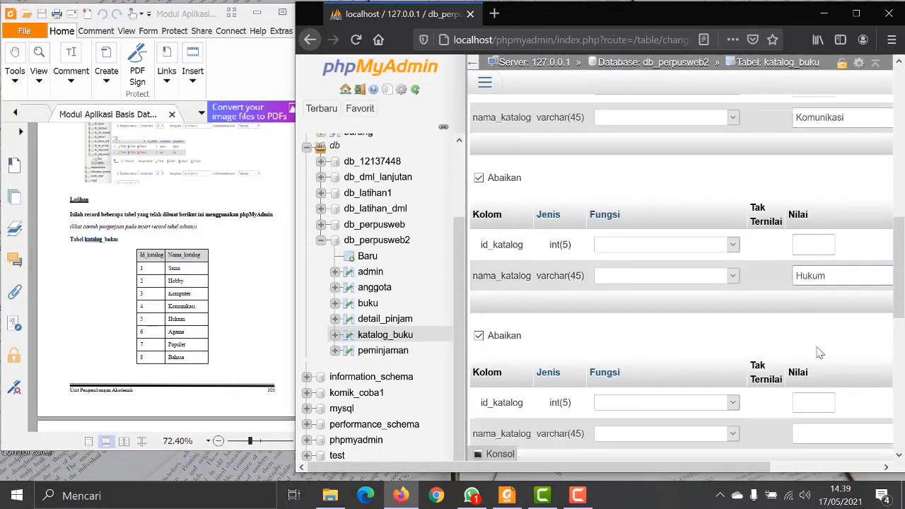
Enter Agama, Populer and Bahasa as nama_katalog in the last three rows and submit all the katalog_buku records.
{"action": "left_click", "coordinate": [771, 343]}
{"action": "scroll", "coordinate": [806, 368], "scroll_direction": "down", "scroll_amount": 1}
{"action": "left_click", "coordinate": [813, 406]}
{"action": "type", "text": "Populer"}
{"action": "scroll", "coordinate": [809, 396], "scroll_direction": "down", "scroll_amount": 3}
{"action": "left_click", "coordinate": [810, 345]}
{"action": "type", "text": "Bahasa"}
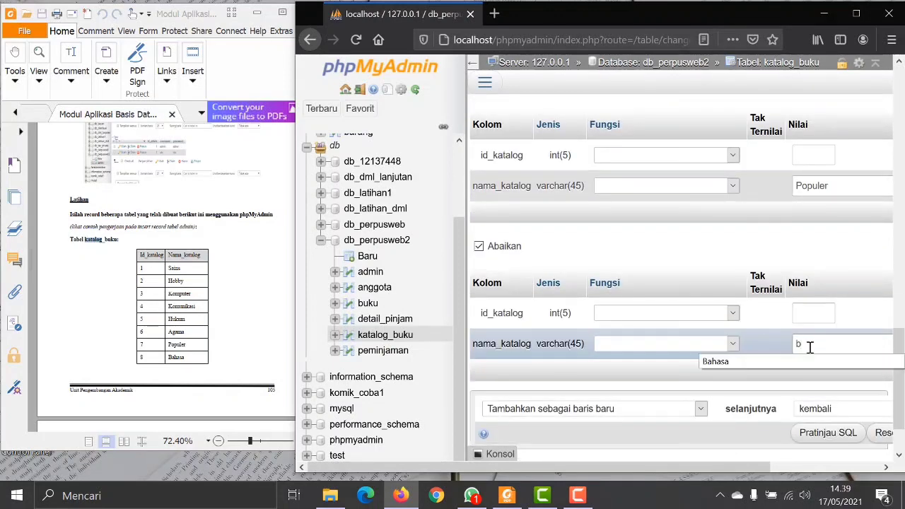
{"action": "left_click_drag", "start_coordinate": [711, 468], "coordinate": [795, 468]}
{"action": "left_click", "coordinate": [824, 430]}
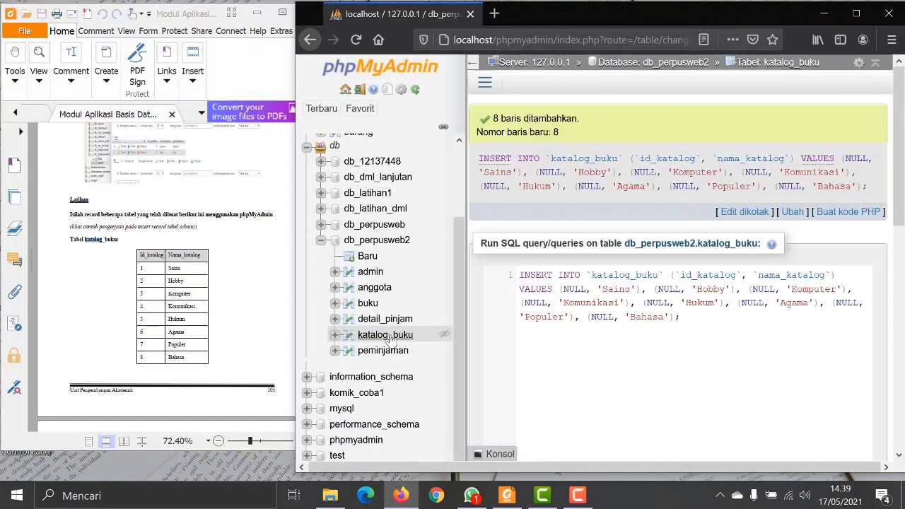
Open the form for inserting records into the buku table, with its exercise data shown in the PDF module.
{"action": "scroll", "coordinate": [179, 275], "scroll_direction": "down", "scroll_amount": 3}
{"action": "left_click", "coordinate": [368, 303]}
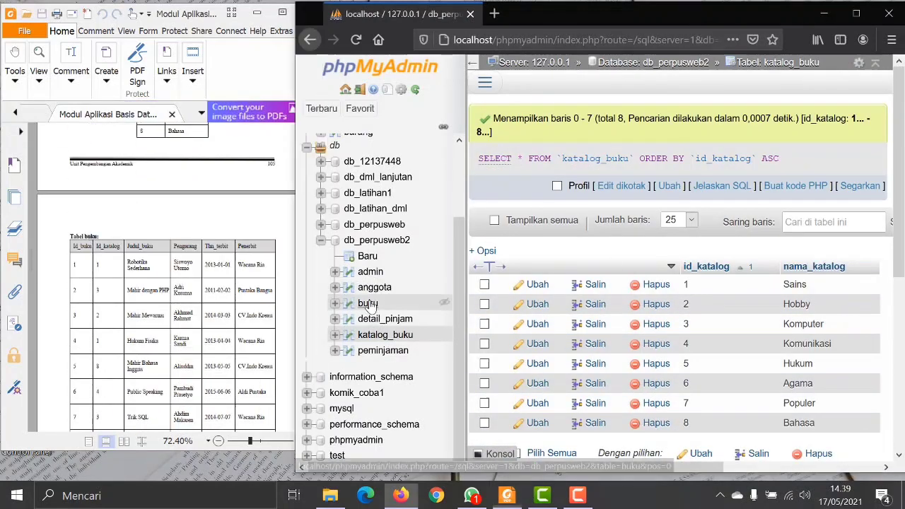
{"action": "left_click", "coordinate": [511, 260]}
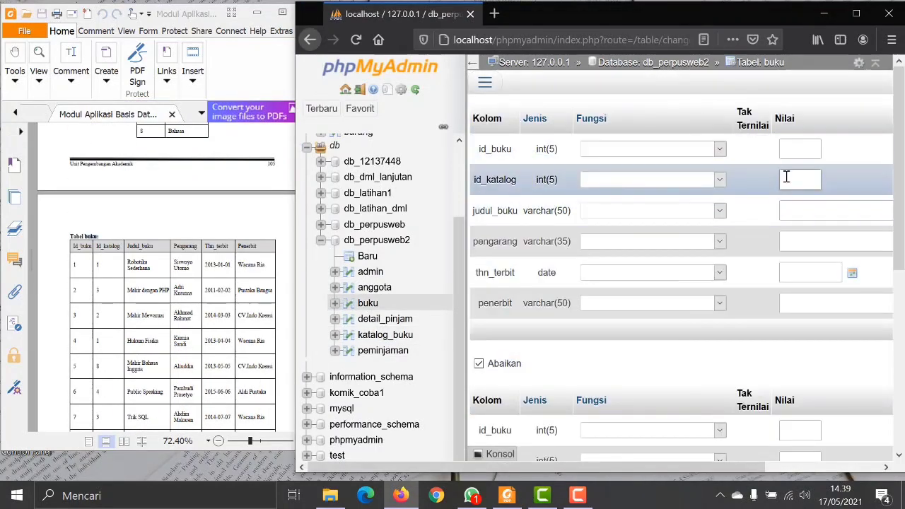
Fill the first buku record with id_katalog 1, Robotika Sederhana, the author's name, 2013-01-01 and publisher Wacana Ria.
{"action": "type", "text": "1"}
{"action": "key", "text": "Tab"}
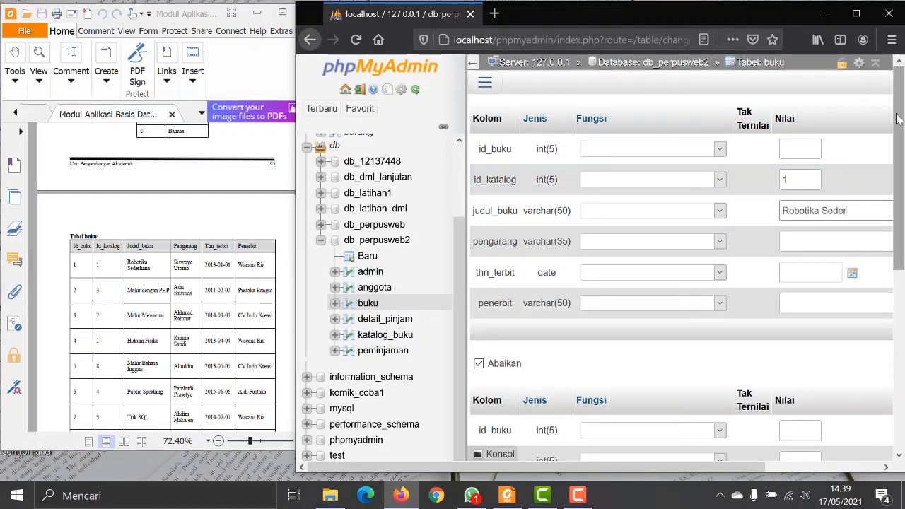
{"action": "double_click", "coordinate": [209, 267]}
{"action": "left_click_drag", "start_coordinate": [215, 265], "coordinate": [799, 242]}
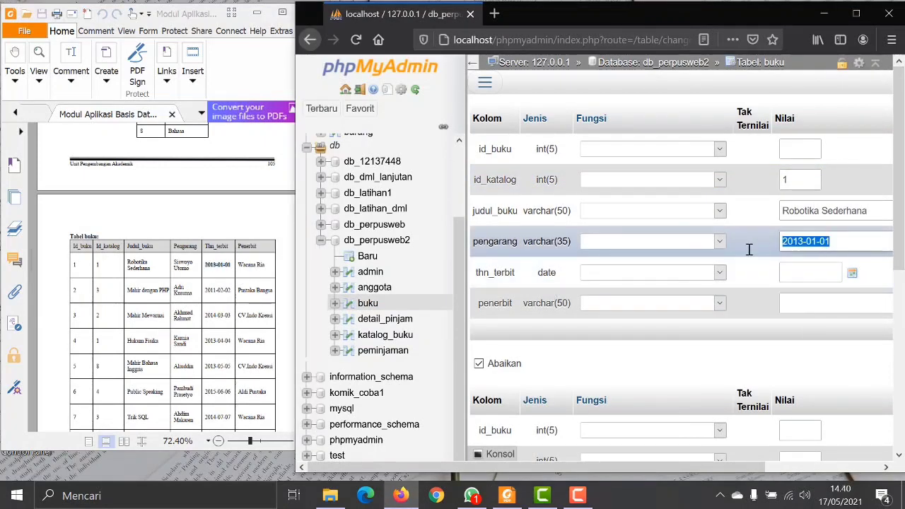
{"action": "key", "text": "ctrl+c"}
{"action": "left_click", "coordinate": [783, 238]}
{"action": "left_click_drag", "start_coordinate": [174, 262], "coordinate": [266, 264]}
{"action": "key", "text": "ctrl+v"}
{"action": "left_click", "coordinate": [799, 273]}
{"action": "key", "text": "ctrl+v"}
Extend the buku insert form to nine rows.
{"action": "scroll", "coordinate": [876, 302], "scroll_direction": "down", "scroll_amount": 5}
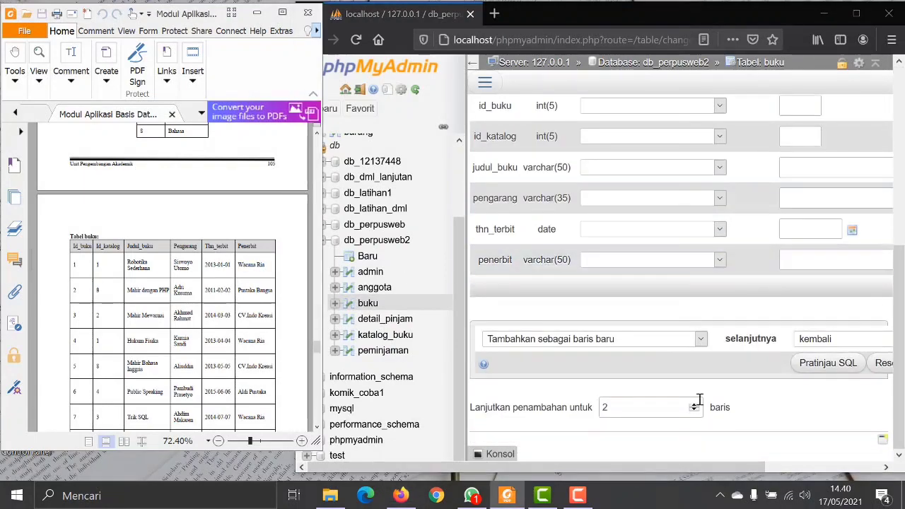
{"action": "scroll", "coordinate": [78, 382], "scroll_direction": "down", "scroll_amount": 3}
{"action": "left_click", "coordinate": [568, 410]}
{"action": "scroll", "coordinate": [785, 379], "scroll_direction": "up", "scroll_amount": 3}
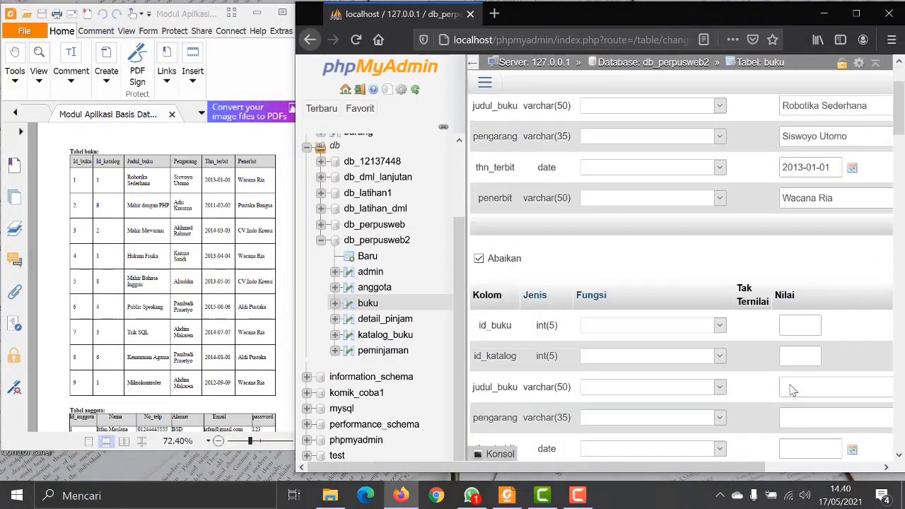
Fill the second buku record with id_katalog 3, Mahir dengan PHP, the author's name, 2011-02-02 and publisher Pustaka Bangsa.
{"action": "scroll", "coordinate": [793, 389], "scroll_direction": "down", "scroll_amount": 2}
{"action": "left_click", "coordinate": [794, 243]}
{"action": "key", "text": "ctrl+v"}
{"action": "left_click_drag", "start_coordinate": [128, 206], "coordinate": [273, 205]}
{"action": "left_click", "coordinate": [792, 270]}
{"action": "key", "text": "ctrl+v"}
{"action": "left_click", "coordinate": [820, 300]}
{"action": "key", "text": "ctrl+v"}
{"action": "left_click", "coordinate": [806, 335]}
{"action": "key", "text": "ctrl+v"}
{"action": "left_click", "coordinate": [834, 363]}
{"action": "key", "text": "ctrl+v"}
{"action": "scroll", "coordinate": [813, 353], "scroll_direction": "down", "scroll_amount": 2}
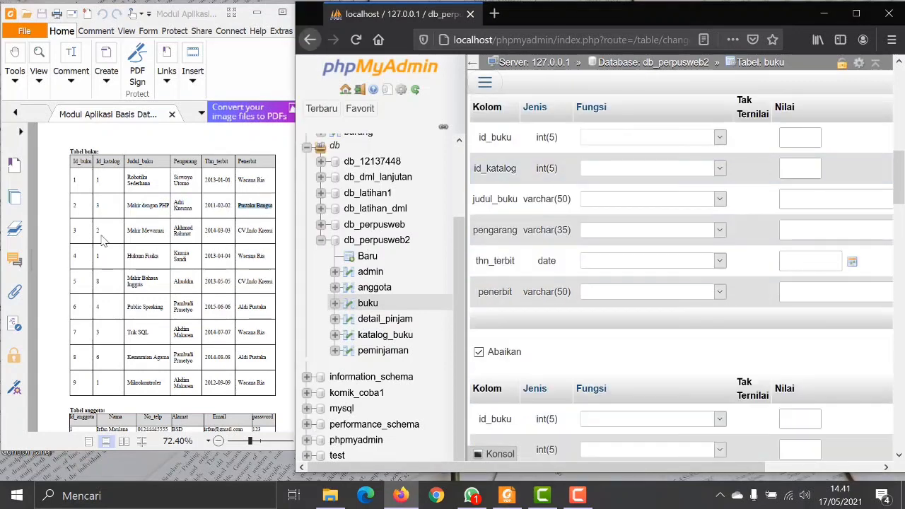
Fill the third buku record with id_katalog 2, Mahir Mewarnai, the author's name, 2014-03-03 and publisher CV.Indo Kreasi.
{"action": "left_click", "coordinate": [788, 170]}
{"action": "type", "text": "2"}
{"action": "left_click_drag", "start_coordinate": [128, 230], "coordinate": [273, 230]}
{"action": "left_click", "coordinate": [805, 199]}
{"action": "key", "text": "ctrl+v"}
{"action": "left_click", "coordinate": [820, 230]}
{"action": "key", "text": "ctrl+v"}
{"action": "left_click", "coordinate": [209, 234]}
{"action": "left_click", "coordinate": [809, 260]}
{"action": "key", "text": "ctrl+v"}
{"action": "left_click", "coordinate": [795, 292]}
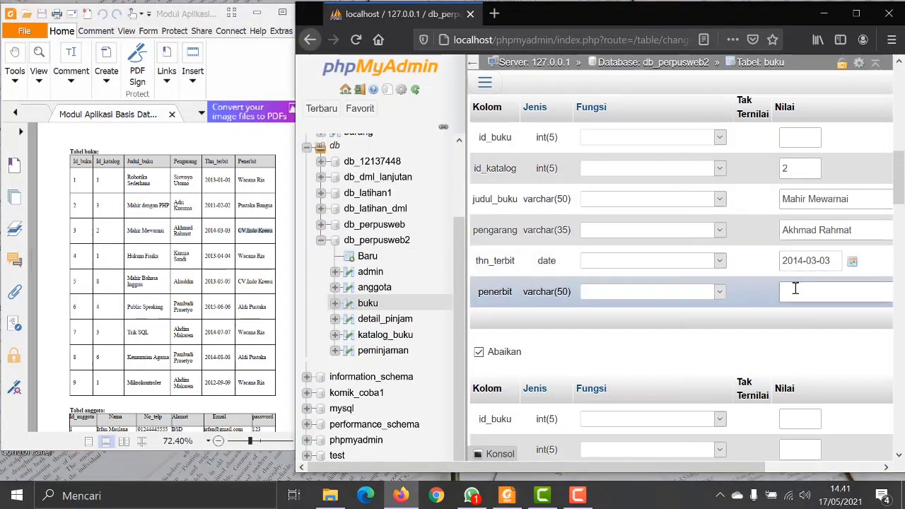
{"action": "scroll", "coordinate": [573, 343], "scroll_direction": "down", "scroll_amount": 4}
Fill the fourth buku record with id_katalog 1, Hukum Fisika, the author's name, 2013-04-04 and publisher Wacana Ria.
{"action": "left_click", "coordinate": [95, 258]}
{"action": "left_click", "coordinate": [790, 165]}
{"action": "type", "text": "1"}
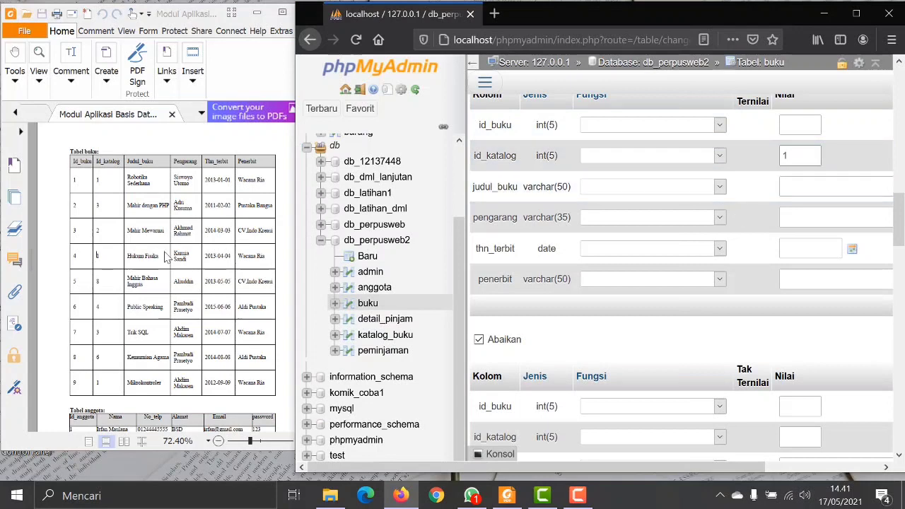
{"action": "left_click_drag", "start_coordinate": [165, 256], "coordinate": [265, 256]}
{"action": "left_click", "coordinate": [882, 189]}
{"action": "key", "text": "ctrl+v"}
{"action": "left_click", "coordinate": [783, 214]}
{"action": "key", "text": "ctrl+v"}
{"action": "left_click", "coordinate": [806, 248]}
{"action": "key", "text": "ctrl+v"}
{"action": "left_click", "coordinate": [824, 293]}
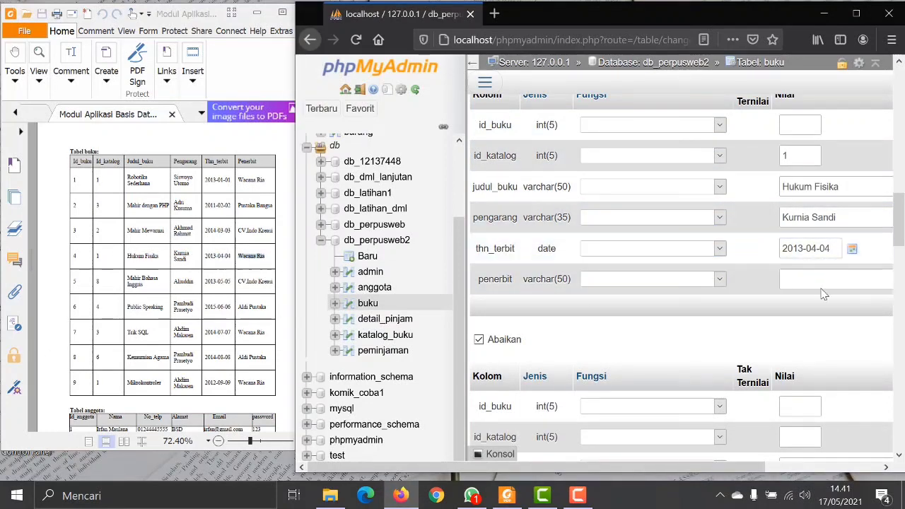
Fill the fifth buku record with id_katalog 8, Mahir Bahasa Inggris, the author's name, 2013-05-05 and publisher CV.Indo Kreasi.
{"action": "left_click", "coordinate": [97, 280]}
{"action": "left_click", "coordinate": [791, 434]}
{"action": "scroll", "coordinate": [813, 415], "scroll_direction": "down", "scroll_amount": 2}
{"action": "type", "text": "8"}
{"action": "left_click_drag", "start_coordinate": [127, 278], "coordinate": [273, 284]}
{"action": "key", "text": "ctrl+c"}
{"action": "left_click", "coordinate": [820, 321]}
{"action": "key", "text": "ctrl+v"}
{"action": "left_click", "coordinate": [862, 352]}
{"action": "key", "text": "ctrl+v"}
{"action": "left_click", "coordinate": [797, 385]}
{"action": "key", "text": "ctrl+v"}
{"action": "key", "text": "ctrl+c"}
{"action": "left_click", "coordinate": [818, 408]}
{"action": "key", "text": "ctrl+v"}
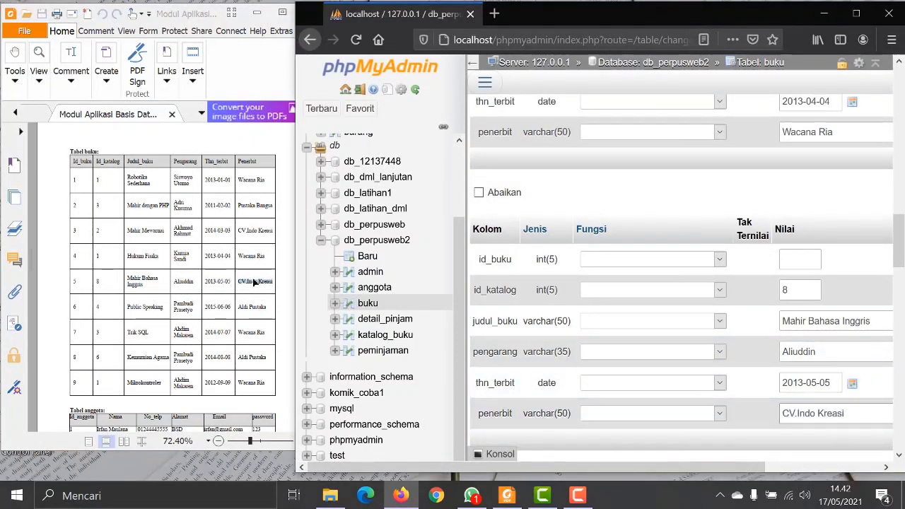
Fill the sixth buku record with id_katalog 4, Public Speaking, the author's name, 2015-06-06 and publisher Aldi Pustaka.
{"action": "scroll", "coordinate": [99, 196], "scroll_direction": "down", "scroll_amount": 3}
{"action": "left_click", "coordinate": [99, 196]}
{"action": "scroll", "coordinate": [809, 304], "scroll_direction": "down", "scroll_amount": 3}
{"action": "left_click", "coordinate": [790, 347]}
{"action": "type", "text": "4"}
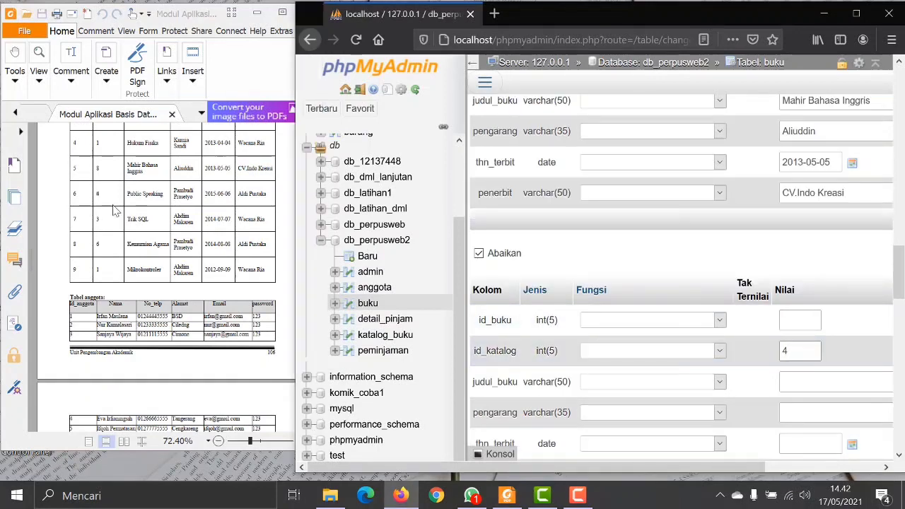
{"action": "left_click_drag", "start_coordinate": [127, 194], "coordinate": [267, 194]}
{"action": "left_click", "coordinate": [833, 381]}
{"action": "key", "text": "ctrl+v"}
{"action": "left_click", "coordinate": [834, 412]}
{"action": "key", "text": "ctrl+v"}
{"action": "left_click", "coordinate": [810, 443]}
{"action": "key", "text": "ctrl+v"}
{"action": "scroll", "coordinate": [763, 327], "scroll_direction": "down", "scroll_amount": 2}
{"action": "left_click", "coordinate": [806, 326]}
{"action": "key", "text": "ctrl+v"}
Fill the seventh buku record with id_katalog 3, Trik SQL, the author's name, 2014-07-07 and publisher Wacana Ria.
{"action": "scroll", "coordinate": [824, 374], "scroll_direction": "down", "scroll_amount": 2}
{"action": "left_click_drag", "start_coordinate": [96, 219], "coordinate": [265, 220]}
{"action": "left_click", "coordinate": [799, 338]}
{"action": "key", "text": "ctrl+v"}
{"action": "left_click", "coordinate": [802, 370]}
{"action": "left_click", "coordinate": [794, 402]}
{"action": "key", "text": "ctrl+v"}
{"action": "left_click", "coordinate": [809, 430]}
{"action": "key", "text": "ctrl+v"}
{"action": "scroll", "coordinate": [800, 447], "scroll_direction": "down", "scroll_amount": 3}
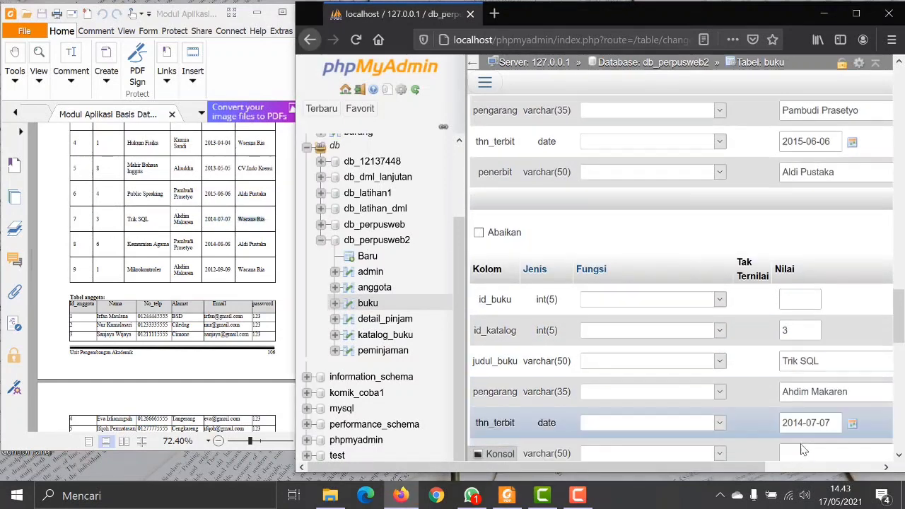
{"action": "left_click", "coordinate": [802, 243]}
{"action": "key", "text": "ctrl+v"}
Fill the eighth buku record with id_katalog 6, Kemurnian Agama, the author's name, 2014-08-08 and publisher Aldi Pustaka.
{"action": "left_click_drag", "start_coordinate": [96, 244], "coordinate": [268, 246]}
{"action": "left_click", "coordinate": [801, 400]}
{"action": "key", "text": "ctrl+v"}
{"action": "scroll", "coordinate": [801, 401], "scroll_direction": "down", "scroll_amount": 3}
{"action": "left_click", "coordinate": [810, 211]}
{"action": "key", "text": "ctrl+v"}
{"action": "left_click", "coordinate": [803, 241]}
{"action": "key", "text": "ctrl+v"}
{"action": "left_click", "coordinate": [806, 272]}
{"action": "key", "text": "ctrl+v"}
{"action": "left_click", "coordinate": [813, 304]}
{"action": "key", "text": "ctrl+v"}
Fill the ninth buku record with id_katalog 1, Mikrokontrole, the author's name, 2012-09-09 and publisher Wacana Ria, and submit all the buku records.
{"action": "left_click_drag", "start_coordinate": [95, 270], "coordinate": [262, 274]}
{"action": "left_click", "coordinate": [806, 427]}
{"action": "scroll", "coordinate": [806, 427], "scroll_direction": "down", "scroll_amount": 3}
{"action": "left_click", "coordinate": [801, 240]}
{"action": "key", "text": "ctrl+v"}
{"action": "left_click", "coordinate": [797, 272]}
{"action": "key", "text": "ctrl+v"}
{"action": "left_click", "coordinate": [805, 302]}
{"action": "key", "text": "ctrl+v"}
{"action": "left_click", "coordinate": [805, 331]}
{"action": "key", "text": "ctrl+v"}
{"action": "left_click", "coordinate": [836, 369]}
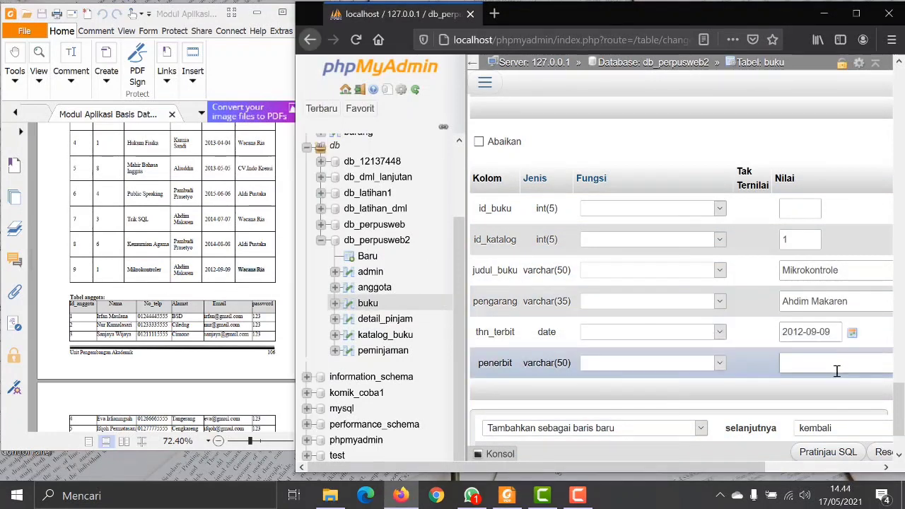
{"action": "scroll", "coordinate": [759, 371], "scroll_direction": "down", "scroll_amount": 3}
{"action": "left_click", "coordinate": [812, 367]}
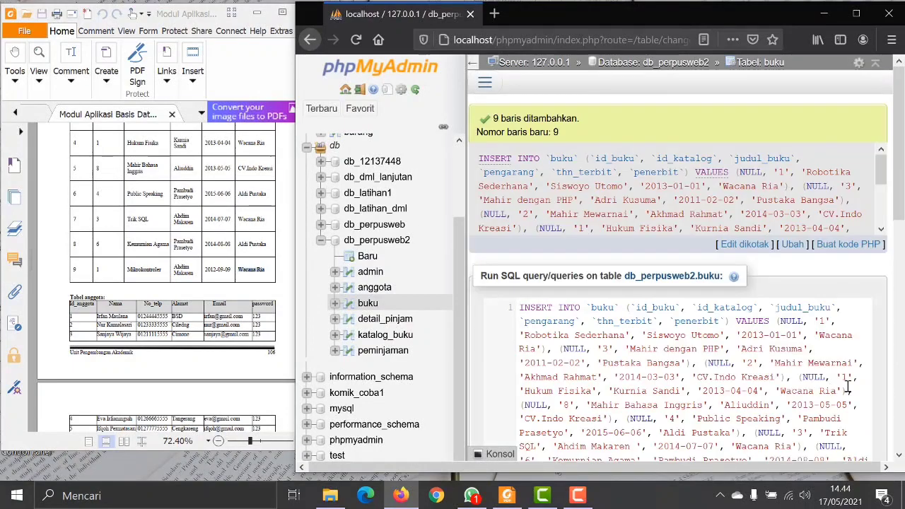
Browse the buku table and correct the title of the ninth record to Mikrokontroler.
{"action": "left_click", "coordinate": [367, 304]}
{"action": "scroll", "coordinate": [646, 313], "scroll_direction": "down", "scroll_amount": 3}
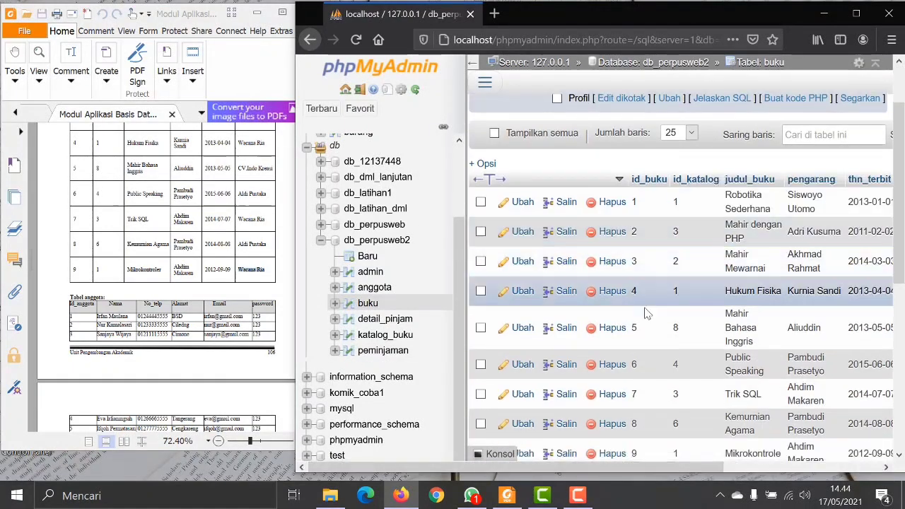
{"action": "double_click", "coordinate": [768, 382]}
{"action": "scroll", "coordinate": [778, 386], "scroll_direction": "down", "scroll_amount": 2}
{"action": "type", "text": "r"}
{"action": "key", "text": "Return"}
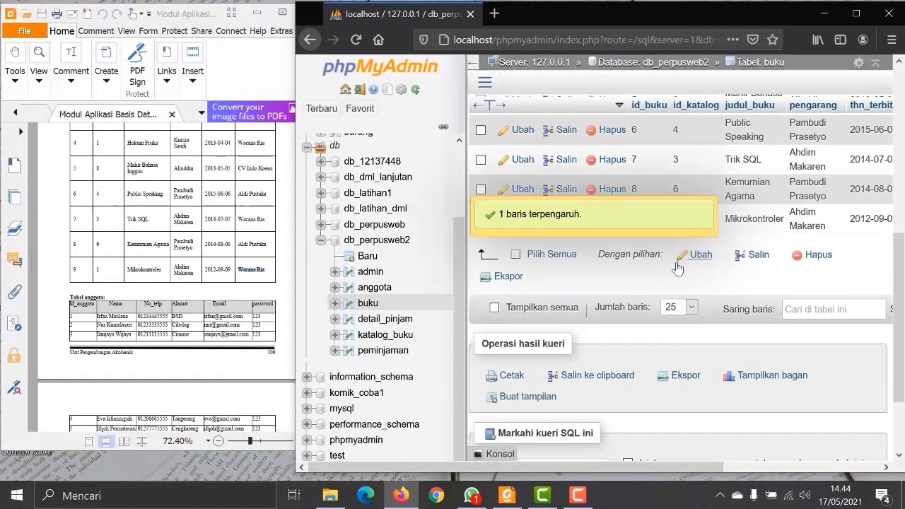
{"action": "scroll", "coordinate": [796, 288], "scroll_direction": "up", "scroll_amount": 1}
Open the form for inserting records into the anggota table and check the table's structure in the PDF module.
{"action": "left_click", "coordinate": [374, 287]}
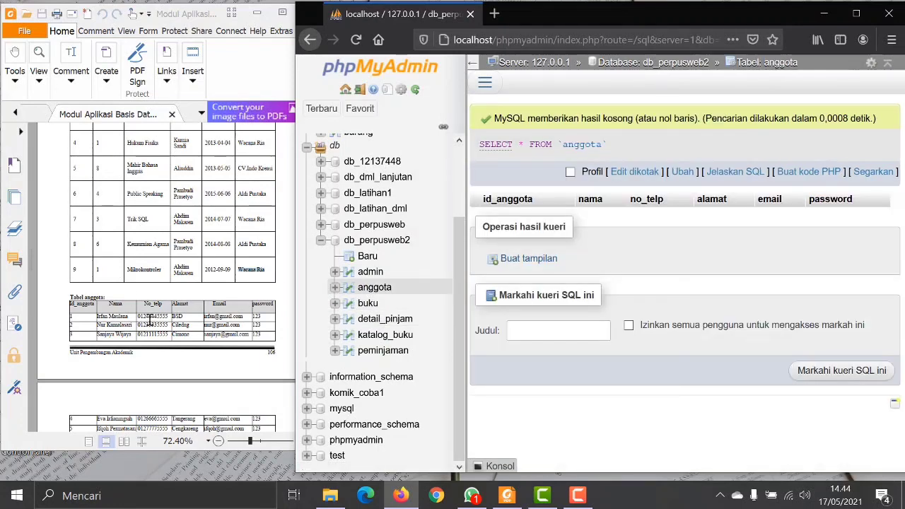
{"action": "left_click", "coordinate": [485, 82]}
{"action": "left_click", "coordinate": [514, 209]}
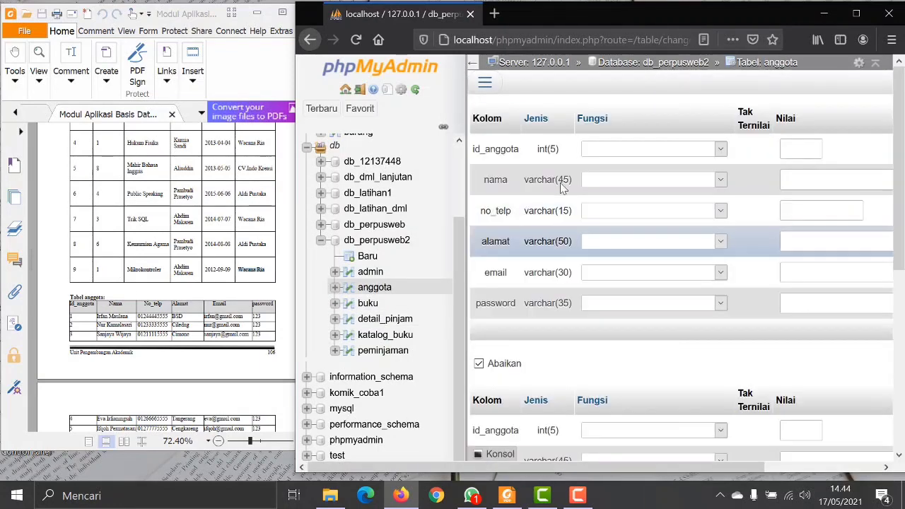
{"action": "scroll", "coordinate": [226, 283], "scroll_direction": "down", "scroll_amount": 5}
{"action": "scroll", "coordinate": [226, 282], "scroll_direction": "up", "scroll_amount": 2}
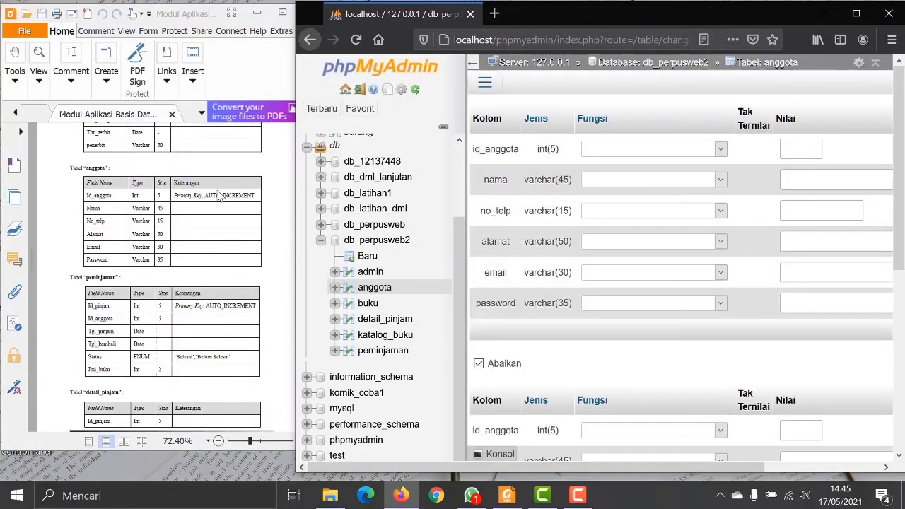
Locate the anggota records in the PDF module and fill the first record's name and phone number in the insert form.
{"action": "left_click", "coordinate": [220, 196]}
{"action": "scroll", "coordinate": [226, 254], "scroll_direction": "down", "scroll_amount": 20}
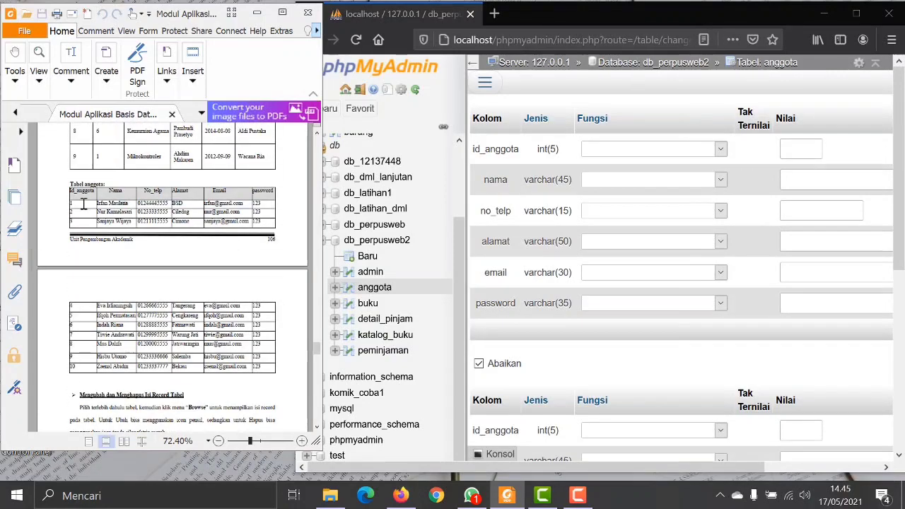
{"action": "key", "text": "ctrl+c"}
{"action": "left_click", "coordinate": [808, 181]}
{"action": "left_click_drag", "start_coordinate": [96, 203], "coordinate": [169, 205]}
{"action": "key", "text": "ctrl+v"}
{"action": "left_click", "coordinate": [808, 215]}
{"action": "key", "text": "ctrl+v"}
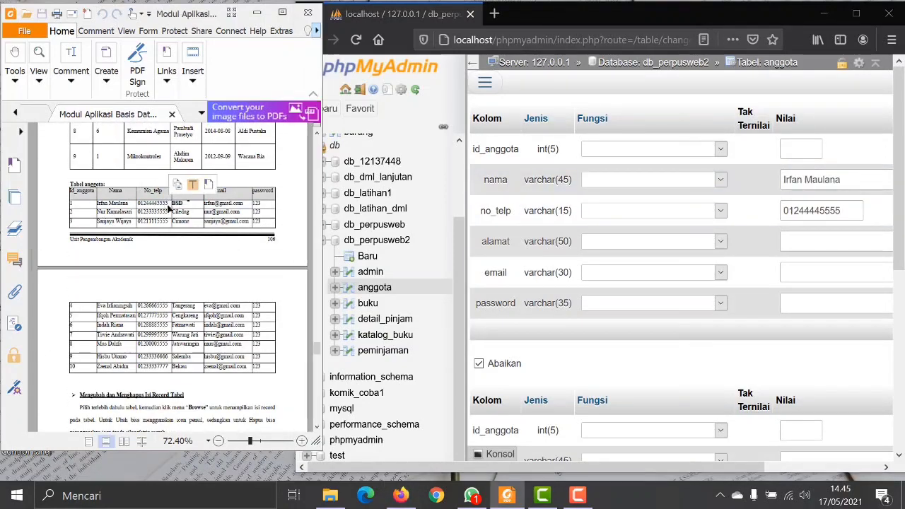
Fill the first anggota record's address and e-mail from the PDF module.
{"action": "key", "text": "ctrl+c"}
{"action": "left_click", "coordinate": [809, 244]}
{"action": "key", "text": "ctrl+v"}
{"action": "left_click_drag", "start_coordinate": [243, 204], "coordinate": [202, 204]}
{"action": "key", "text": "ctrl+c"}
{"action": "left_click", "coordinate": [812, 271]}
{"action": "key", "text": "ctrl+v"}
Enter the first anggota record's password from the module and extend the insert form to 10 rows.
{"action": "left_click_drag", "start_coordinate": [261, 204], "coordinate": [251, 204]}
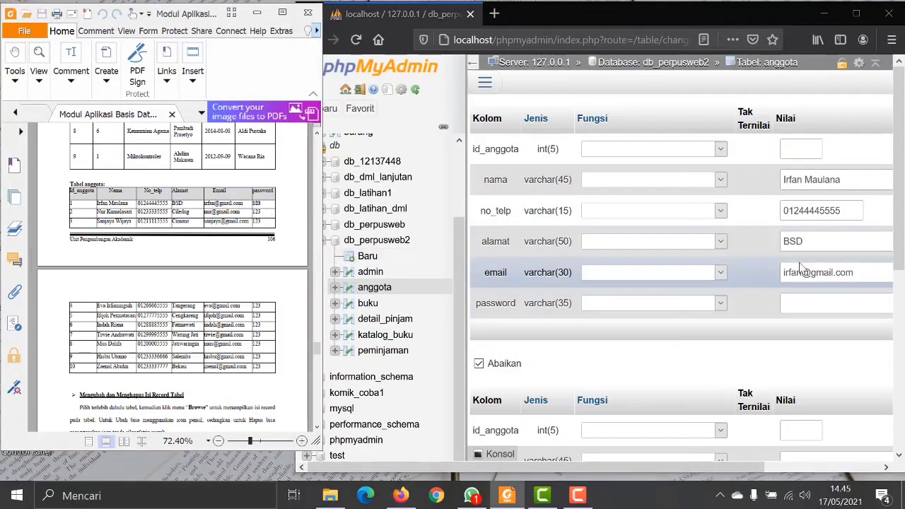
{"action": "left_click", "coordinate": [812, 283]}
{"action": "scroll", "coordinate": [817, 286], "scroll_direction": "down", "scroll_amount": 5}
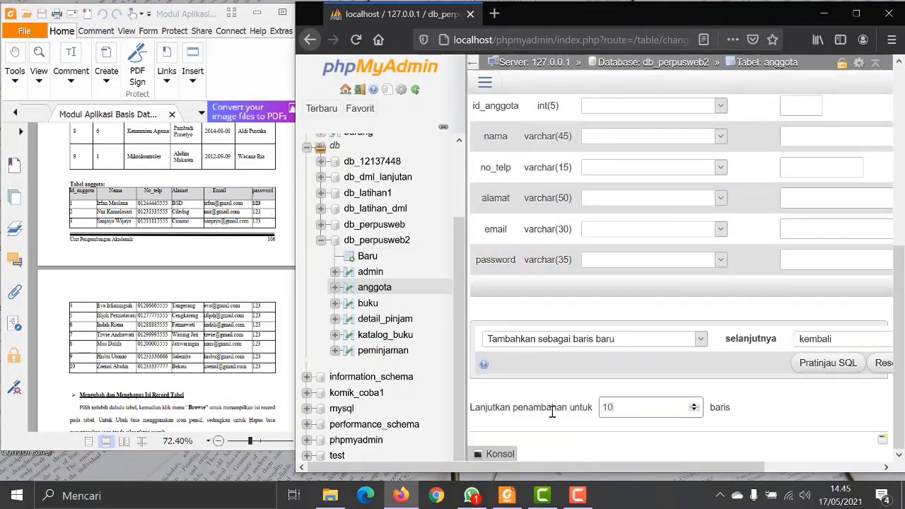
{"action": "left_click", "coordinate": [806, 292]}
Enter the same account password in the password field of each remaining anggota record.
{"action": "scroll", "coordinate": [807, 293], "scroll_direction": "up", "scroll_amount": 20}
{"action": "scroll", "coordinate": [819, 261], "scroll_direction": "down", "scroll_amount": 4}
{"action": "scroll", "coordinate": [820, 283], "scroll_direction": "up", "scroll_amount": 1}
{"action": "left_click", "coordinate": [812, 364]}
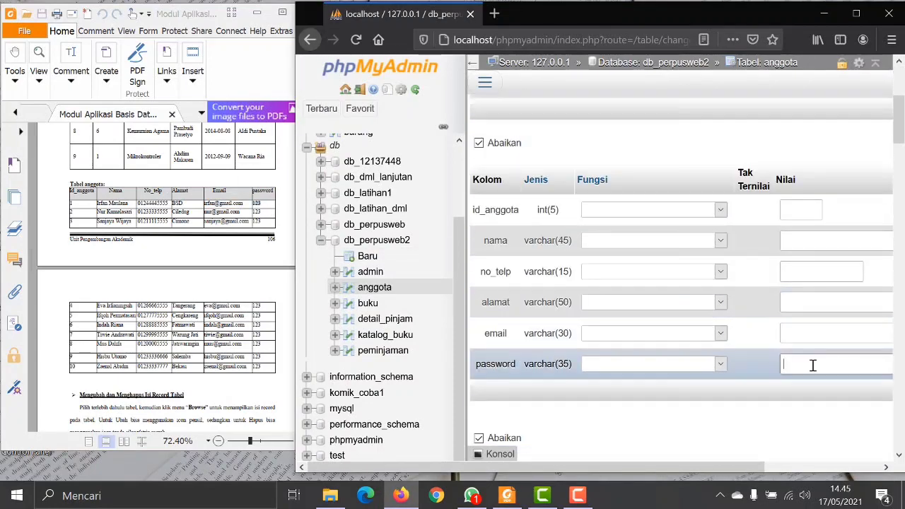
{"action": "key", "text": "ctrl+v"}
{"action": "scroll", "coordinate": [814, 339], "scroll_direction": "down", "scroll_amount": 4}
{"action": "left_click", "coordinate": [816, 351]}
{"action": "key", "text": "ctrl+v"}
{"action": "scroll", "coordinate": [827, 381], "scroll_direction": "down", "scroll_amount": 4}
{"action": "left_click", "coordinate": [811, 343]}
{"action": "key", "text": "ctrl+v"}
{"action": "scroll", "coordinate": [819, 325], "scroll_direction": "down", "scroll_amount": 4}
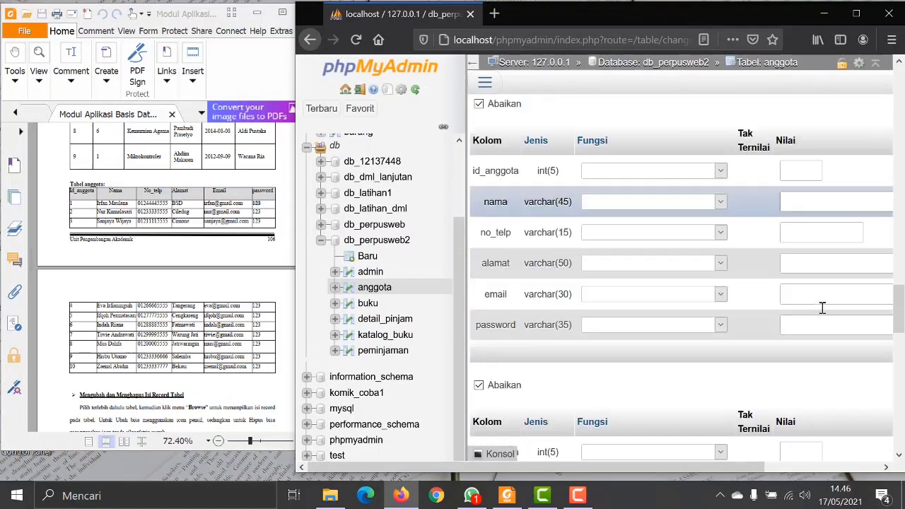
{"action": "scroll", "coordinate": [816, 297], "scroll_direction": "down", "scroll_amount": 5}
{"action": "left_click", "coordinate": [814, 282]}
{"action": "key", "text": "ctrl+v"}
{"action": "scroll", "coordinate": [707, 233], "scroll_direction": "up", "scroll_amount": 20}
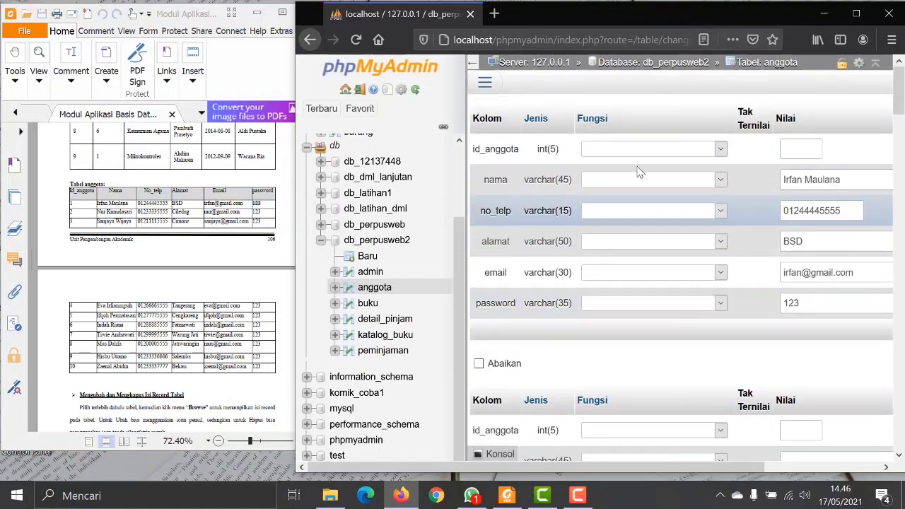
Fill the second anggota record's name and phone number from the PDF module.
{"action": "key", "text": "ctrl+c"}
{"action": "left_click_drag", "start_coordinate": [96, 212], "coordinate": [240, 212]}
{"action": "scroll", "coordinate": [707, 268], "scroll_direction": "down", "scroll_amount": 2}
{"action": "left_click", "coordinate": [814, 313]}
{"action": "key", "text": "ctrl+v"}
{"action": "key", "text": "ctrl+c"}
{"action": "left_click", "coordinate": [819, 345]}
{"action": "key", "text": "ctrl+v"}
Fill the second anggota record's address and e-mail from the PDF module.
{"action": "key", "text": "ctrl+c"}
{"action": "left_click", "coordinate": [815, 375]}
{"action": "key", "text": "ctrl+v"}
{"action": "key", "text": "ctrl+c"}
{"action": "left_click", "coordinate": [815, 406]}
{"action": "key", "text": "ctrl+v"}
Fill the third anggota record's name and phone number from the PDF module.
{"action": "scroll", "coordinate": [749, 371], "scroll_direction": "down", "scroll_amount": 3}
{"action": "scroll", "coordinate": [749, 370], "scroll_direction": "down", "scroll_amount": 2}
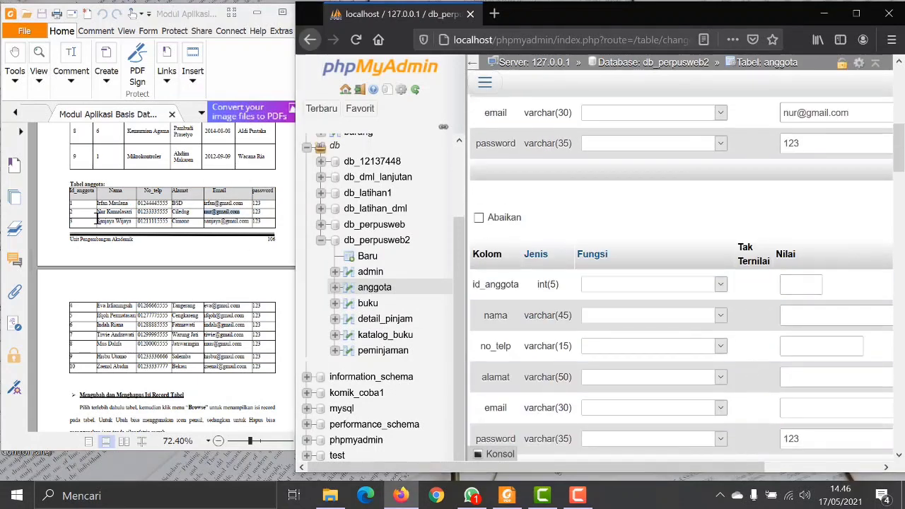
{"action": "key", "text": "ctrl+c"}
{"action": "left_click_drag", "start_coordinate": [96, 221], "coordinate": [189, 221]}
{"action": "left_click", "coordinate": [816, 315]}
{"action": "key", "text": "ctrl+v"}
{"action": "left_click", "coordinate": [843, 351]}
{"action": "key", "text": "ctrl+v"}
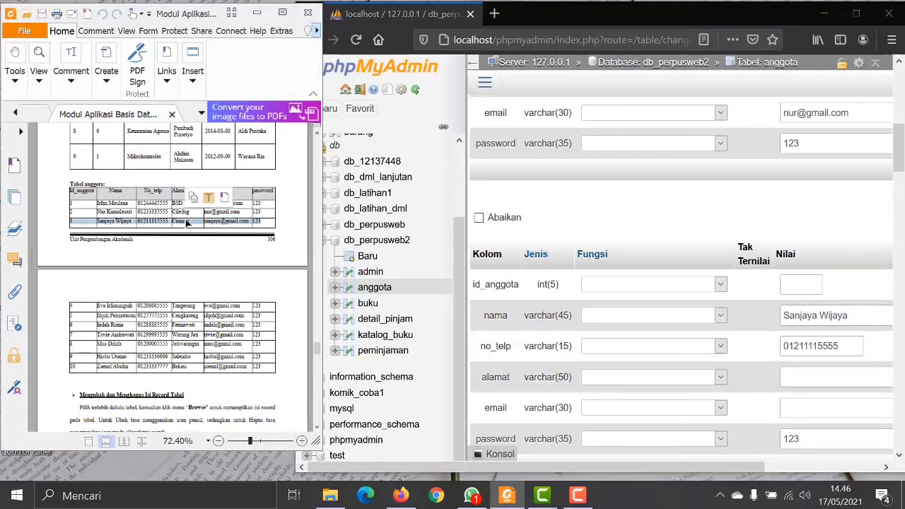
Fill the third anggota record's address and e-mail from the PDF module.
{"action": "key", "text": "ctrl+c"}
{"action": "left_click", "coordinate": [816, 377]}
{"action": "key", "text": "ctrl+v"}
{"action": "left_click", "coordinate": [202, 223]}
{"action": "left_click", "coordinate": [841, 405]}
{"action": "key", "text": "ctrl+v"}
Fill the fourth anggota record's name and phone number from the PDF module.
{"action": "scroll", "coordinate": [735, 364], "scroll_direction": "down", "scroll_amount": 5}
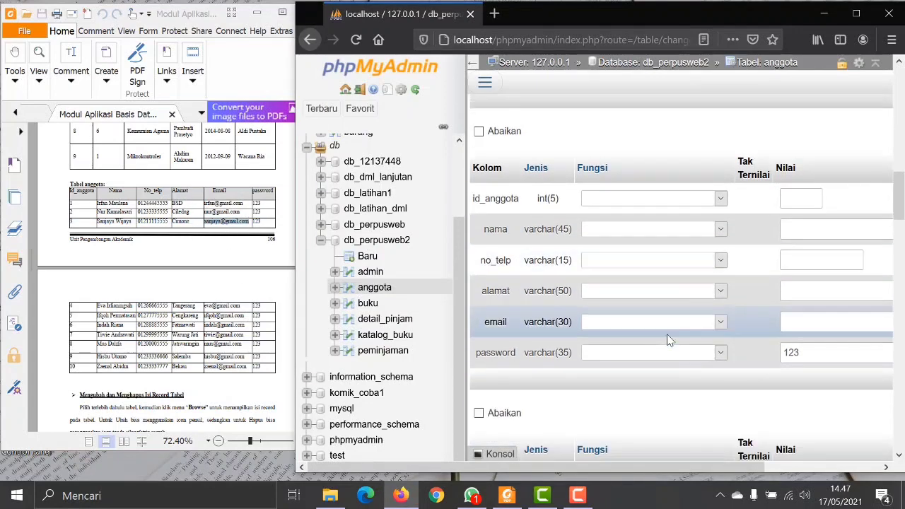
{"action": "left_click_drag", "start_coordinate": [97, 305], "coordinate": [241, 306]}
{"action": "key", "text": "ctrl+c"}
{"action": "left_click", "coordinate": [795, 235]}
{"action": "key", "text": "ctrl+v"}
{"action": "key", "text": "ctrl+c"}
{"action": "left_click", "coordinate": [797, 262]}
{"action": "key", "text": "ctrl+v"}
Fill the fourth anggota record's address and e-mail from the PDF module.
{"action": "left_click", "coordinate": [838, 290]}
{"action": "key", "text": "ctrl+v"}
{"action": "left_click", "coordinate": [793, 319]}
{"action": "key", "text": "ctrl+v"}
Fill the fifth anggota record's name and phone number from the PDF module.
{"action": "scroll", "coordinate": [793, 319], "scroll_direction": "down", "scroll_amount": 5}
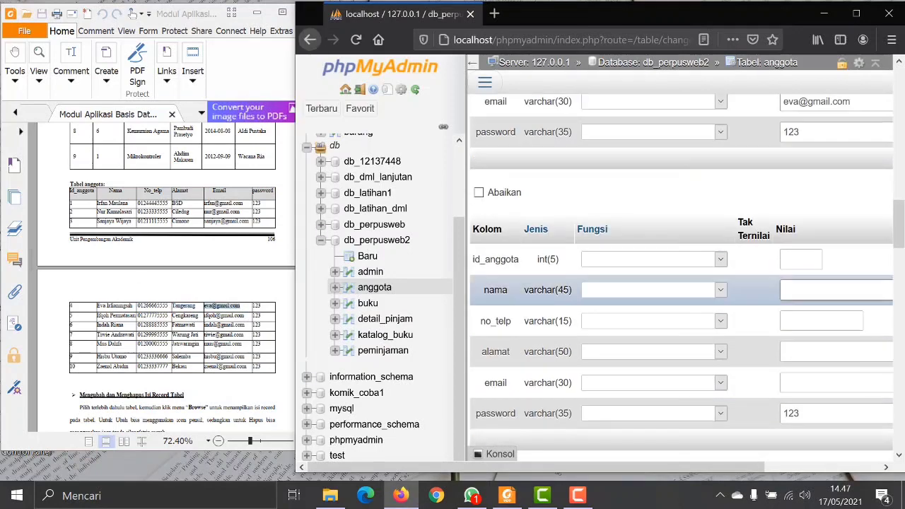
{"action": "left_click_drag", "start_coordinate": [96, 316], "coordinate": [196, 320]}
{"action": "key", "text": "ctrl+c"}
{"action": "left_click", "coordinate": [819, 290]}
{"action": "key", "text": "ctrl+v"}
{"action": "key", "text": "ctrl+c"}
{"action": "left_click", "coordinate": [819, 321]}
{"action": "key", "text": "ctrl+v"}
Fill the fifth anggota record's address and e-mail from the PDF module.
{"action": "key", "text": "ctrl+c"}
{"action": "left_click", "coordinate": [820, 351]}
{"action": "key", "text": "ctrl+v"}
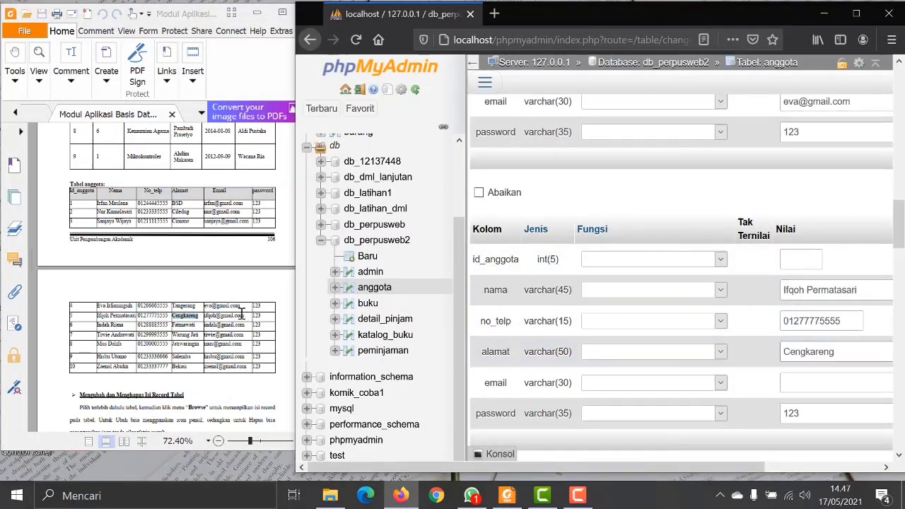
{"action": "left_click", "coordinate": [820, 382]}
Fill the sixth anggota record with the member's name, phone number, address and e-mail from the PDF module.
{"action": "scroll", "coordinate": [820, 382], "scroll_direction": "down", "scroll_amount": 5}
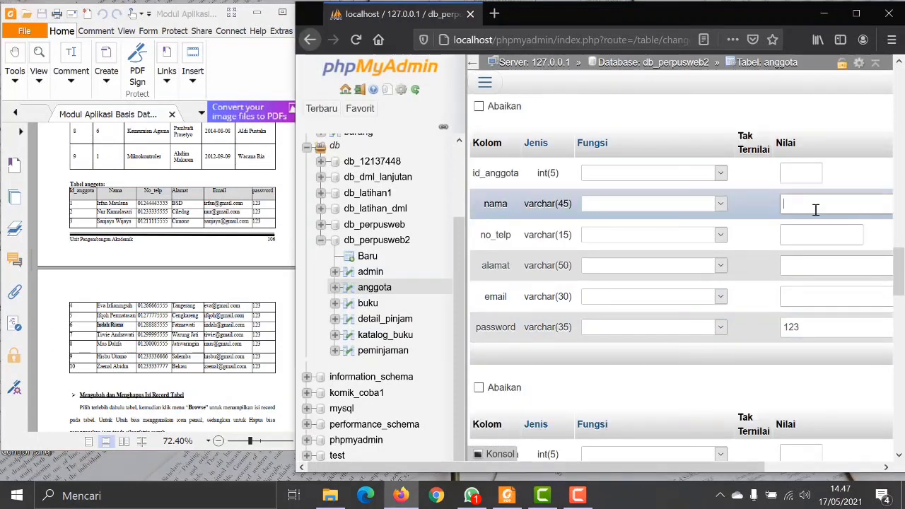
{"action": "key", "text": "ctrl+c"}
{"action": "left_click", "coordinate": [820, 233]}
{"action": "key", "text": "ctrl+v"}
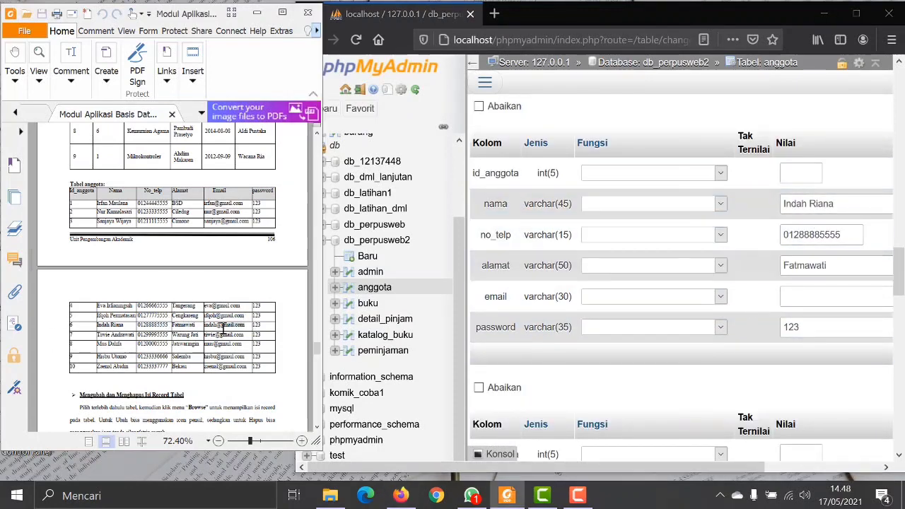
{"action": "left_click_drag", "start_coordinate": [223, 330], "coordinate": [245, 325]}
{"action": "key", "text": "ctrl+c"}
{"action": "left_click", "coordinate": [820, 297]}
{"action": "key", "text": "ctrl+v"}
Fill the seventh anggota record's name and phone number from the PDF module.
{"action": "left_click_drag", "start_coordinate": [135, 334], "coordinate": [97, 334]}
{"action": "scroll", "coordinate": [842, 335], "scroll_direction": "down", "scroll_amount": 3}
{"action": "left_click", "coordinate": [820, 338]}
{"action": "key", "text": "ctrl+v"}
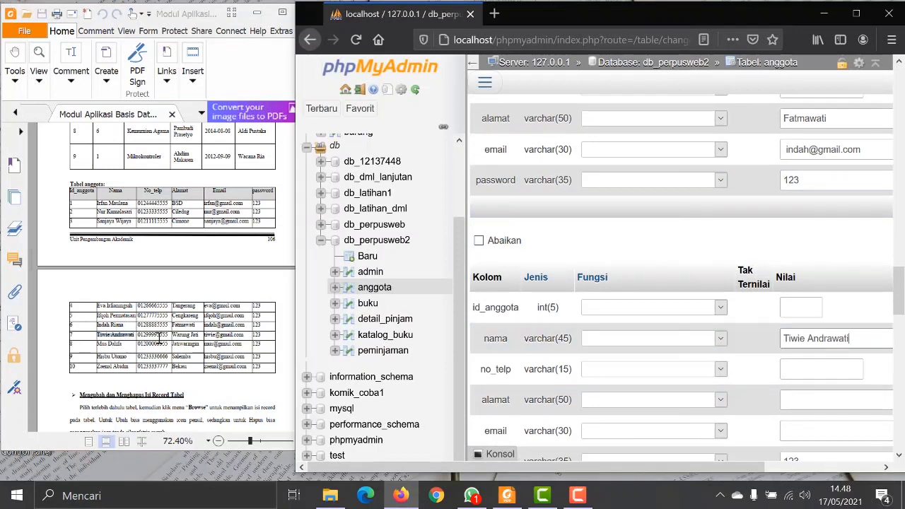
{"action": "left_click_drag", "start_coordinate": [168, 335], "coordinate": [137, 335]}
{"action": "left_click", "coordinate": [816, 367]}
{"action": "key", "text": "ctrl+v"}
Fill the seventh anggota record's address and e-mail from the PDF module.
{"action": "left_click_drag", "start_coordinate": [201, 336], "coordinate": [171, 335]}
{"action": "key", "text": "ctrl+c"}
{"action": "left_click", "coordinate": [819, 399]}
{"action": "key", "text": "ctrl+v"}
{"action": "left_click_drag", "start_coordinate": [246, 334], "coordinate": [205, 334]}
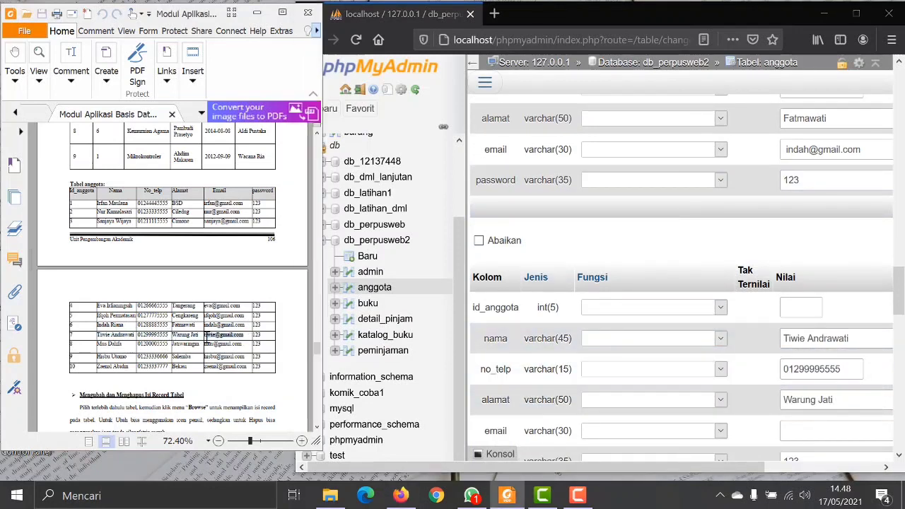
{"action": "key", "text": "ctrl+c"}
{"action": "left_click", "coordinate": [820, 431]}
{"action": "key", "text": "ctrl+v"}
Fill the eighth anggota record's name and phone number from the PDF module.
{"action": "left_click_drag", "start_coordinate": [134, 345], "coordinate": [95, 344]}
{"action": "key", "text": "ctrl+c"}
{"action": "left_click", "coordinate": [820, 325]}
{"action": "key", "text": "ctrl+v"}
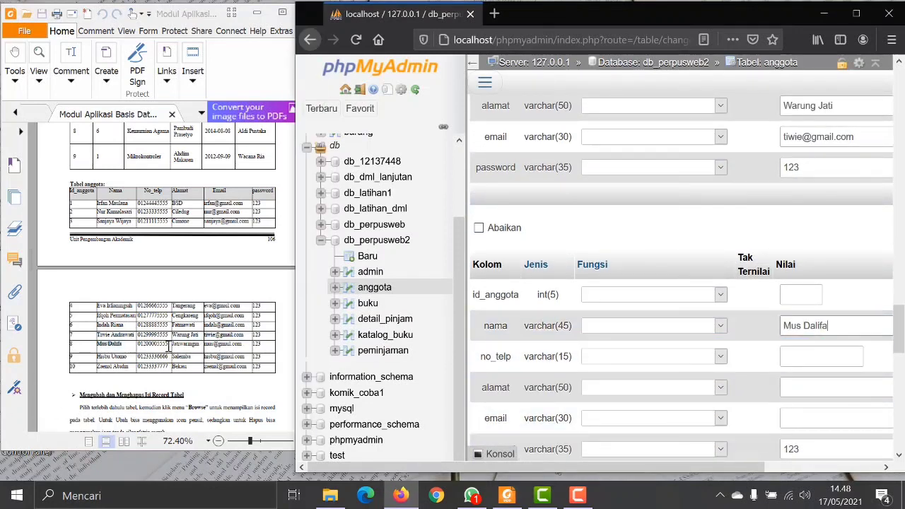
{"action": "left_click_drag", "start_coordinate": [169, 345], "coordinate": [138, 344]}
{"action": "key", "text": "ctrl+c"}
{"action": "left_click", "coordinate": [820, 356]}
{"action": "key", "text": "ctrl+v"}
Fill the eighth anggota record's address and e-mail from the PDF module.
{"action": "left_click_drag", "start_coordinate": [202, 344], "coordinate": [172, 344]}
{"action": "key", "text": "ctrl+c"}
{"action": "left_click", "coordinate": [820, 388]}
{"action": "key", "text": "ctrl+v"}
{"action": "left_click_drag", "start_coordinate": [246, 344], "coordinate": [205, 345]}
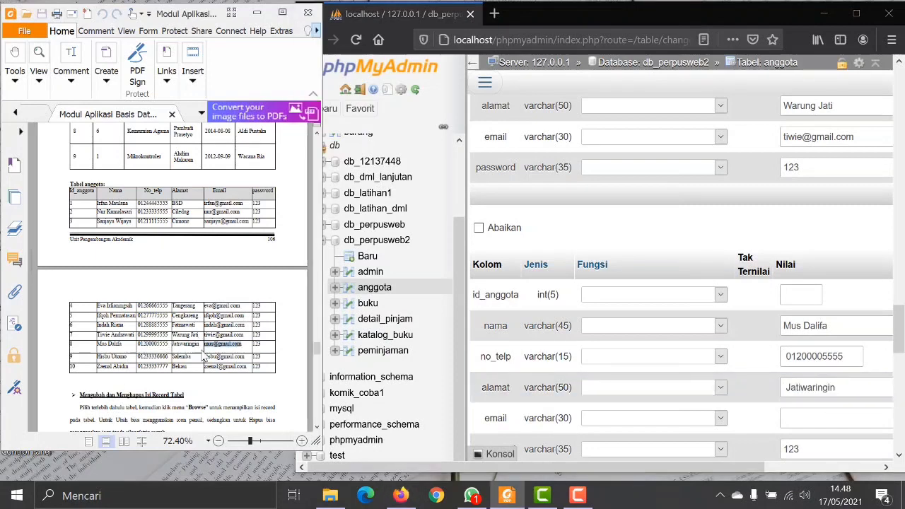
{"action": "left_click", "coordinate": [820, 417]}
{"action": "key", "text": "ctrl+v"}
Fill the ninth anggota record's name and phone number from the PDF module.
{"action": "scroll", "coordinate": [679, 318], "scroll_direction": "down", "scroll_amount": 2}
{"action": "left_click_drag", "start_coordinate": [128, 357], "coordinate": [98, 357]}
{"action": "scroll", "coordinate": [820, 318], "scroll_direction": "down", "scroll_amount": 2}
{"action": "left_click", "coordinate": [819, 313]}
{"action": "key", "text": "ctrl+v"}
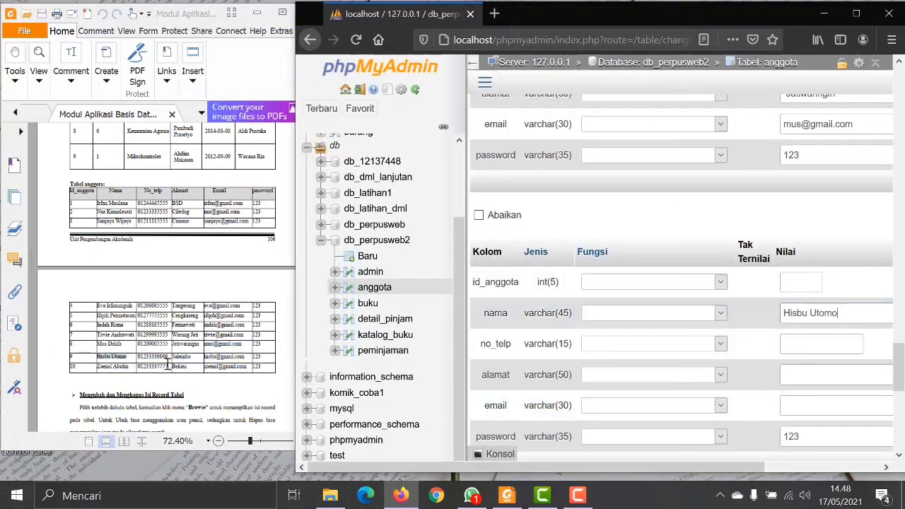
{"action": "left_click", "coordinate": [824, 345]}
{"action": "mouse_move", "coordinate": [169, 358]}
{"action": "left_mouse_down"}
{"action": "mouse_move", "coordinate": [136, 358]}
{"action": "mouse_move", "coordinate": [164, 360]}
{"action": "left_mouse_up"}
{"action": "key", "text": "ctrl+v"}
Fill the ninth anggota record's address and e-mail from the PDF module.
{"action": "left_click", "coordinate": [820, 375]}
{"action": "key", "text": "ctrl+v"}
{"action": "left_click_drag", "start_coordinate": [246, 358], "coordinate": [204, 357]}
{"action": "key", "text": "ctrl+c"}
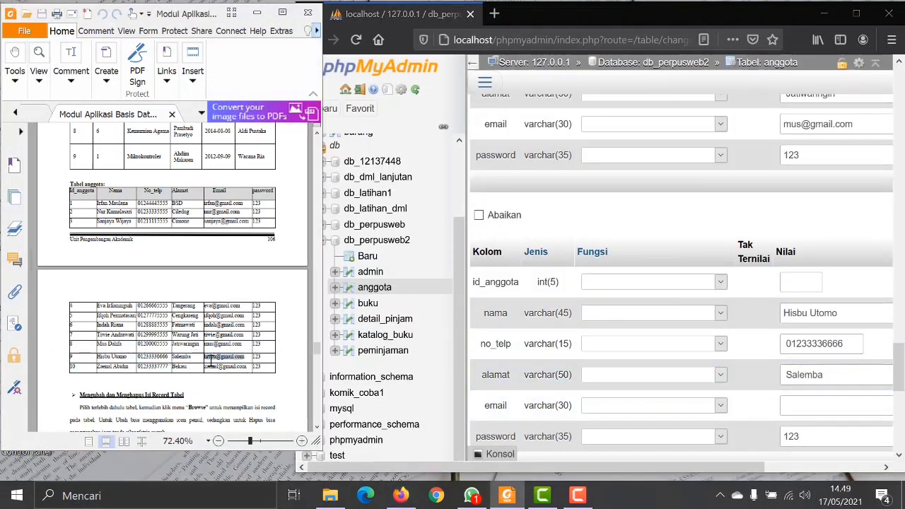
{"action": "left_click", "coordinate": [819, 405]}
{"action": "key", "text": "ctrl+v"}
Fill the tenth anggota record's name and phone number from the PDF module.
{"action": "scroll", "coordinate": [797, 408], "scroll_direction": "down", "scroll_amount": 2}
{"action": "scroll", "coordinate": [797, 408], "scroll_direction": "down", "scroll_amount": 1}
{"action": "left_click", "coordinate": [812, 374]}
{"action": "key", "text": "ctrl+v"}
{"action": "double_click", "coordinate": [154, 366]}
{"action": "left_click", "coordinate": [813, 404]}
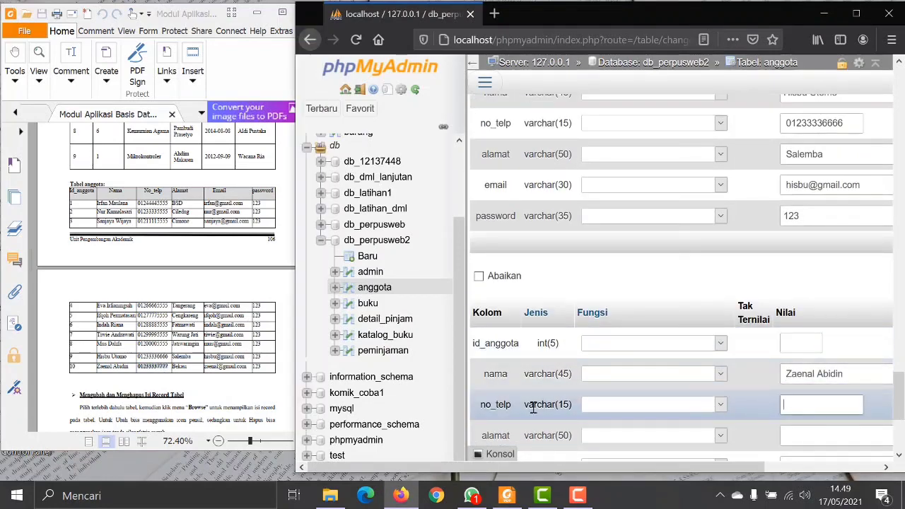
{"action": "key", "text": "ctrl+v"}
Fill the tenth anggota record's address and e-mail from the module and submit all the anggota records.
{"action": "left_click", "coordinate": [810, 435]}
{"action": "key", "text": "ctrl+v"}
{"action": "left_click_drag", "start_coordinate": [248, 366], "coordinate": [204, 366]}
{"action": "key", "text": "ctrl+c"}
{"action": "left_click", "coordinate": [793, 392]}
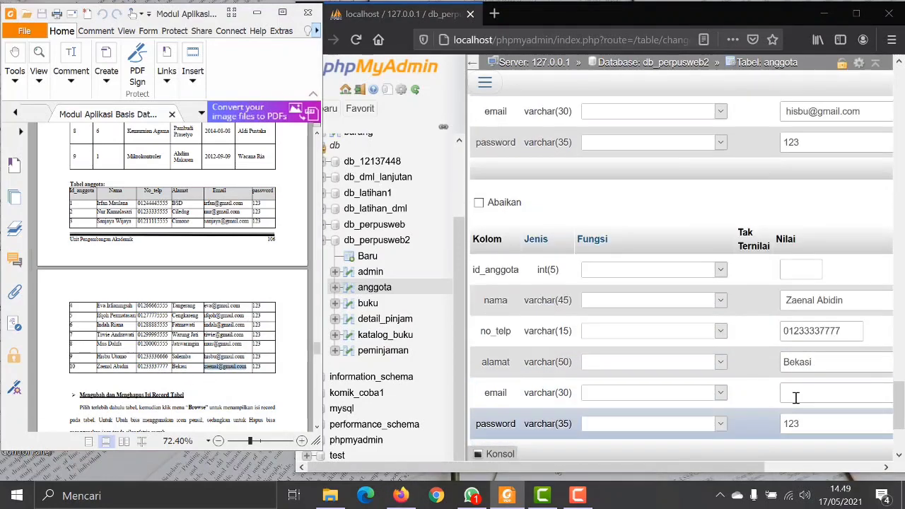
{"action": "key", "text": "ctrl+v"}
{"action": "scroll", "coordinate": [833, 424], "scroll_direction": "down", "scroll_amount": 3}
{"action": "left_click", "coordinate": [868, 363]}
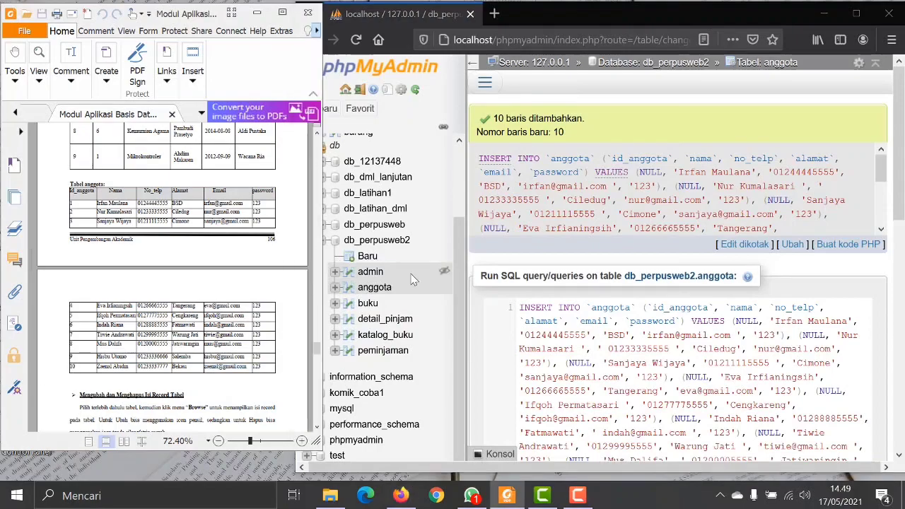
Browse the anggota table and review its inserted records with the browser window temporarily enlarged.
{"action": "left_click", "coordinate": [374, 287]}
{"action": "scroll", "coordinate": [818, 271], "scroll_direction": "down", "scroll_amount": 5}
{"action": "left_click", "coordinate": [855, 13]}
{"action": "scroll", "coordinate": [701, 263], "scroll_direction": "up", "scroll_amount": 3}
{"action": "left_click", "coordinate": [856, 13]}
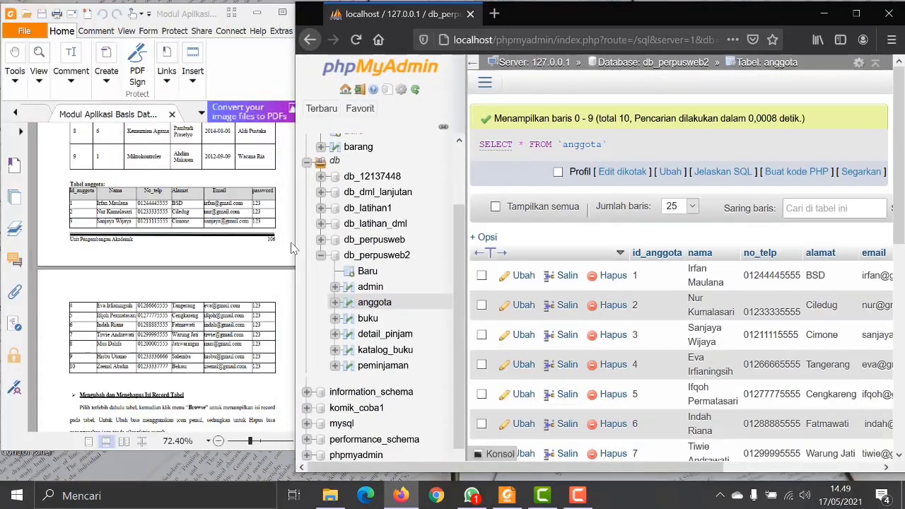
Look through the PDF module past the anggota data for its sections on editing records, field structure, table renaming, table relations and database export.
{"action": "scroll", "coordinate": [746, 305], "scroll_direction": "down", "scroll_amount": 2}
{"action": "scroll", "coordinate": [746, 305], "scroll_direction": "down", "scroll_amount": 5}
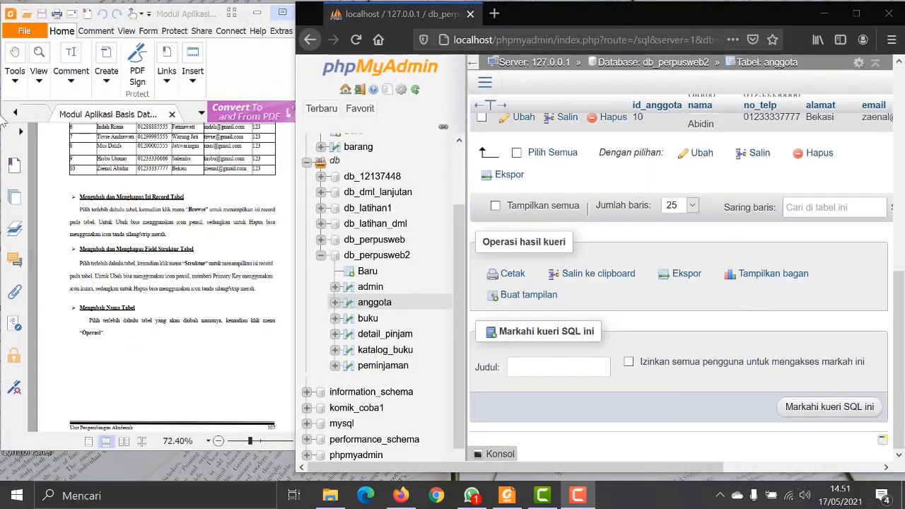
{"action": "scroll", "coordinate": [142, 203], "scroll_direction": "up", "scroll_amount": 5}
{"action": "scroll", "coordinate": [141, 203], "scroll_direction": "down", "scroll_amount": 6}
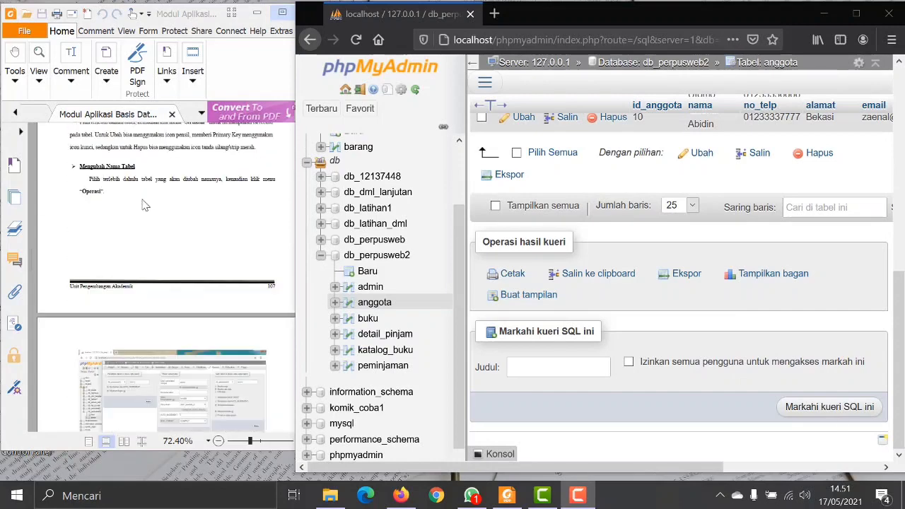
{"action": "scroll", "coordinate": [161, 210], "scroll_direction": "up", "scroll_amount": 2}
{"action": "scroll", "coordinate": [182, 221], "scroll_direction": "up", "scroll_amount": 3}
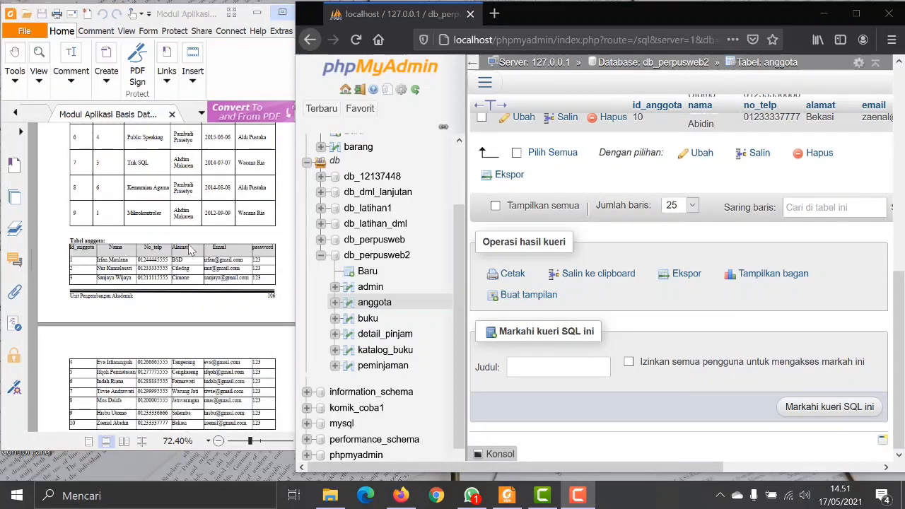
{"action": "scroll", "coordinate": [201, 247], "scroll_direction": "down", "scroll_amount": 5}
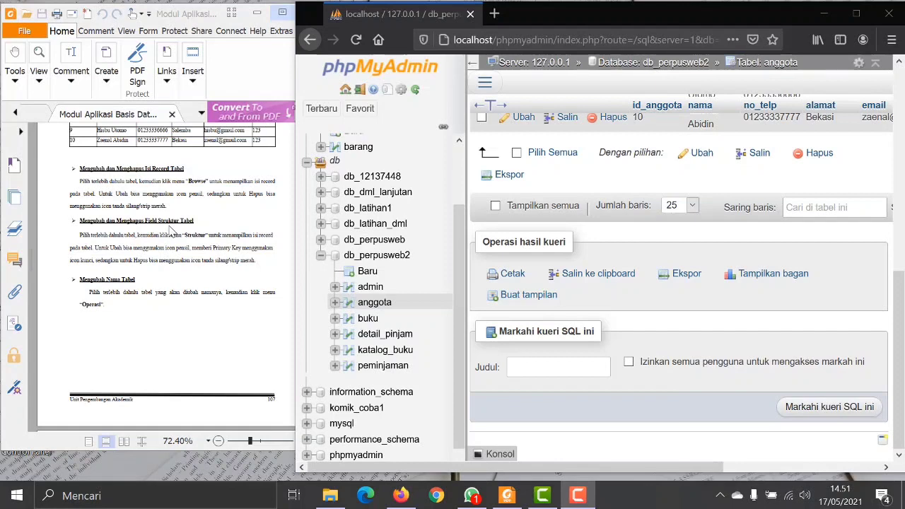
{"action": "scroll", "coordinate": [169, 230], "scroll_direction": "down", "scroll_amount": 5}
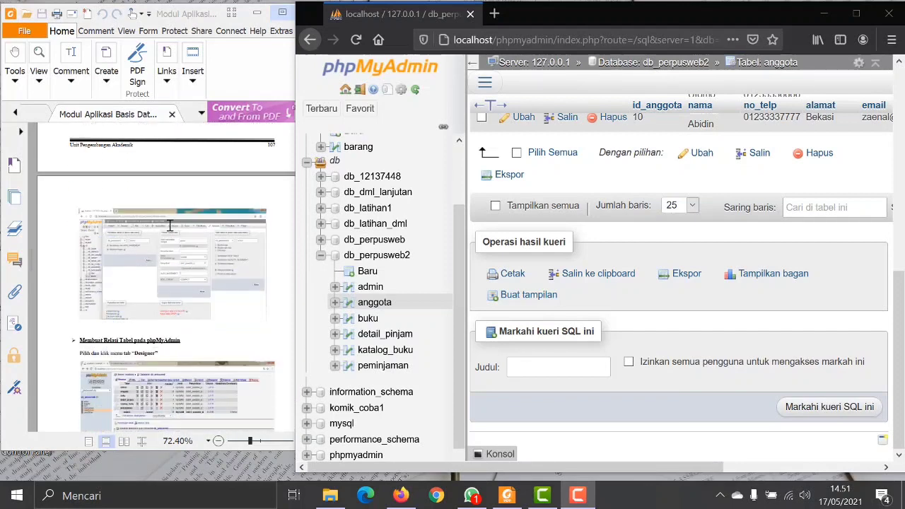
{"action": "scroll", "coordinate": [169, 225], "scroll_direction": "down", "scroll_amount": 10}
{"action": "scroll", "coordinate": [170, 225], "scroll_direction": "down", "scroll_amount": 20}
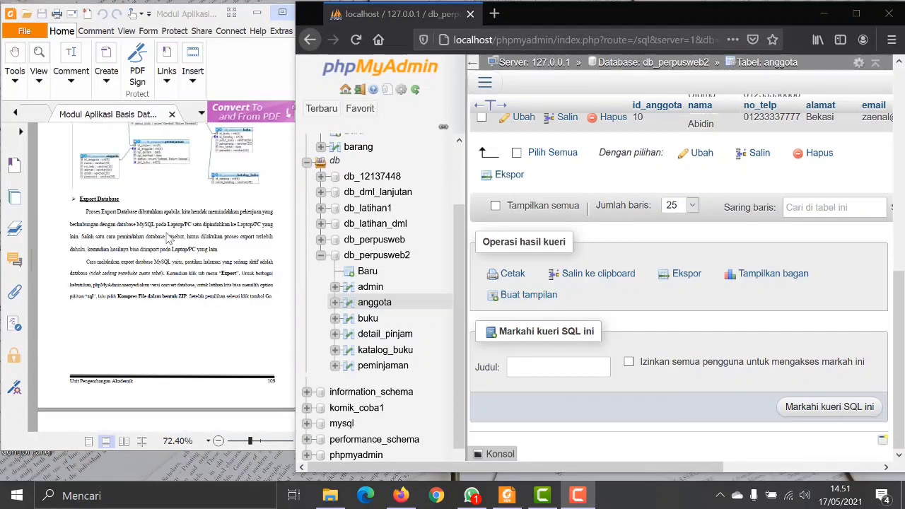
{"action": "scroll", "coordinate": [168, 247], "scroll_direction": "up", "scroll_amount": 20}
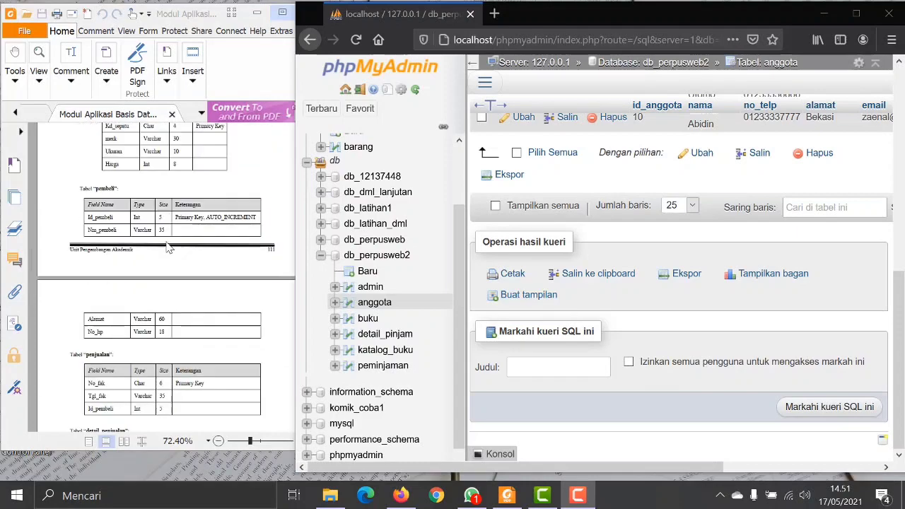
{"action": "scroll", "coordinate": [170, 258], "scroll_direction": "down", "scroll_amount": 20}
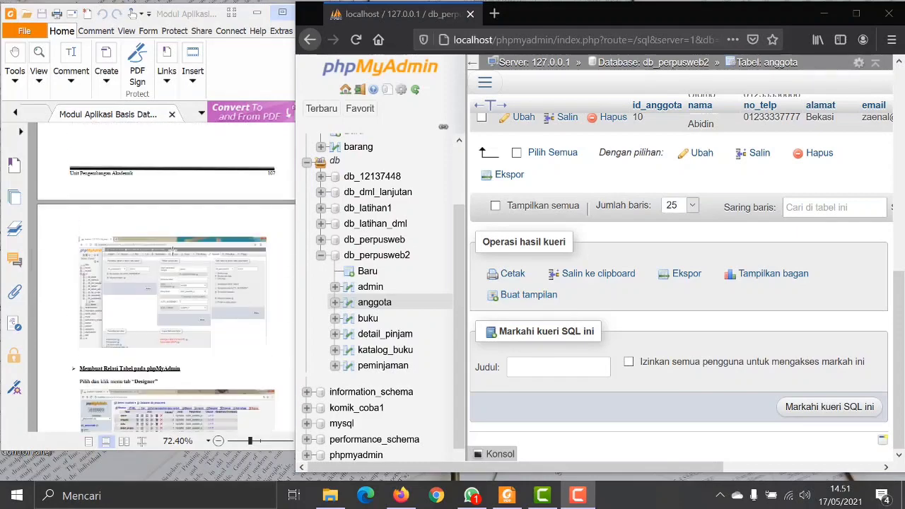
{"action": "scroll", "coordinate": [178, 262], "scroll_direction": "down", "scroll_amount": 2}
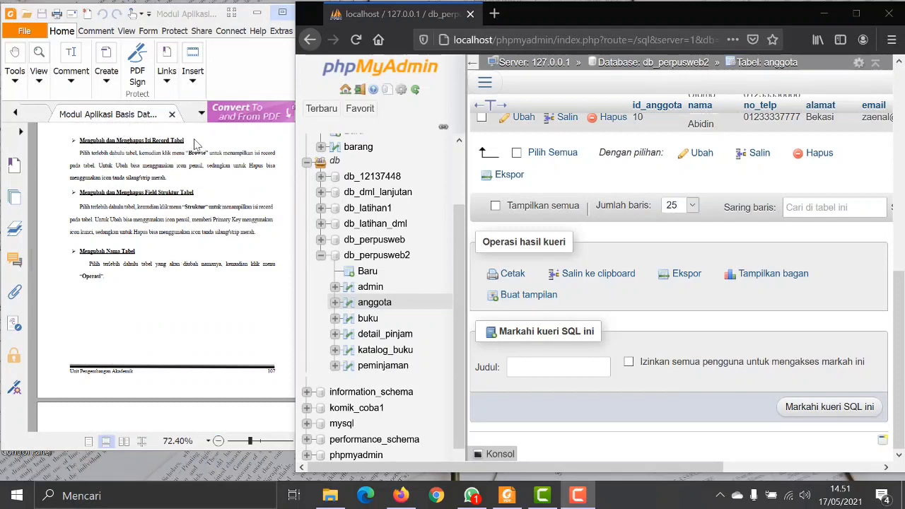
{"action": "scroll", "coordinate": [456, 212], "scroll_direction": "up", "scroll_amount": 2}
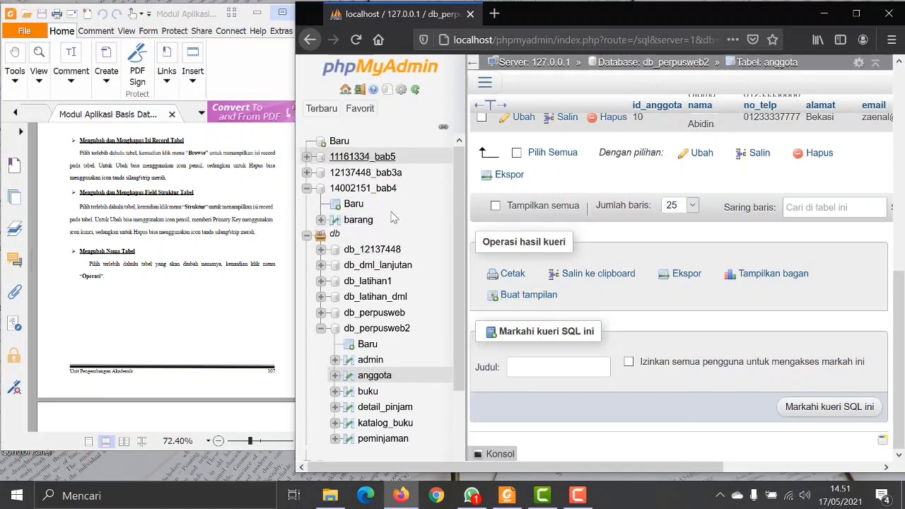
Open the buku table in the 11161334_bab5 database to browse its records.
{"action": "left_click", "coordinate": [380, 159]}
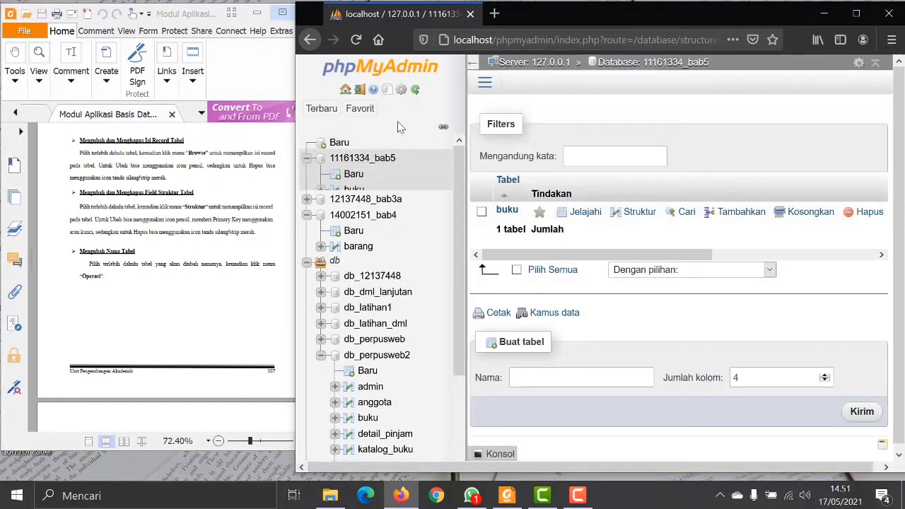
{"action": "left_click", "coordinate": [506, 210]}
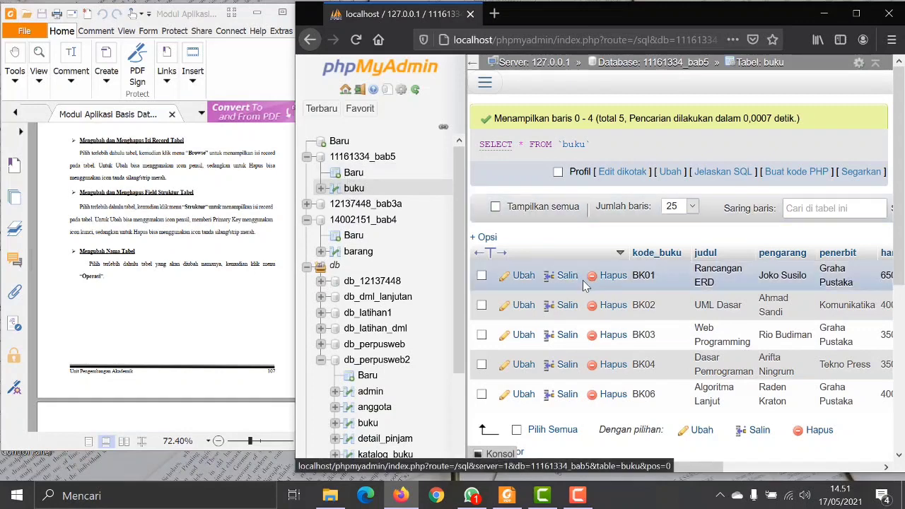
{"action": "scroll", "coordinate": [645, 304], "scroll_direction": "down", "scroll_amount": 3}
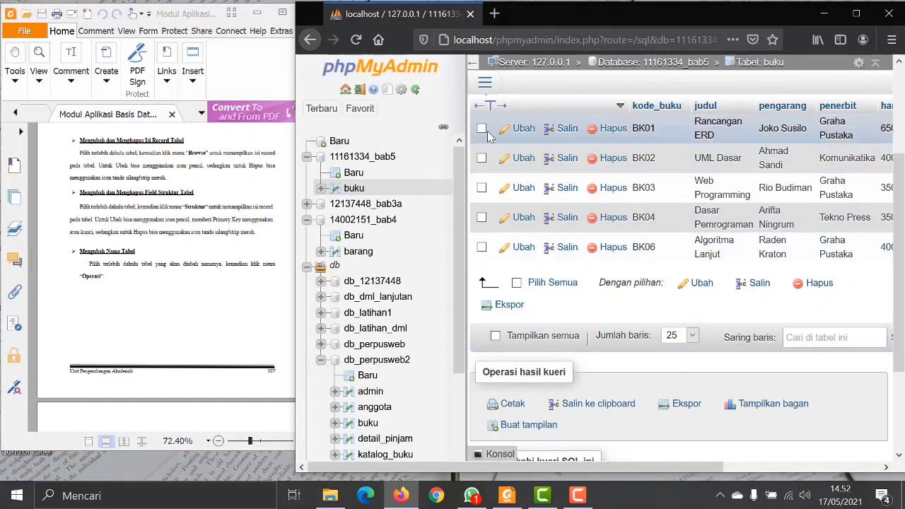
Open the BK01 record for editing and submit it without changing any value.
{"action": "left_click", "coordinate": [509, 133]}
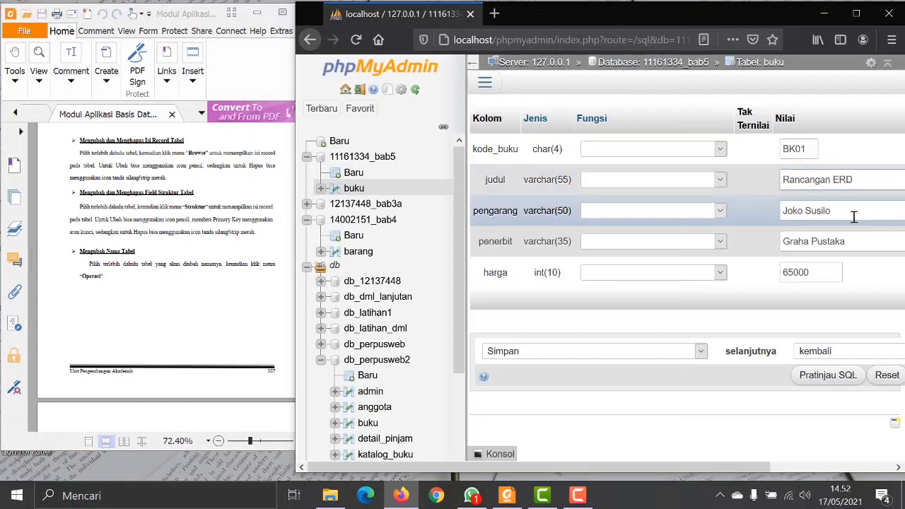
{"action": "left_click_drag", "start_coordinate": [731, 470], "coordinate": [855, 489]}
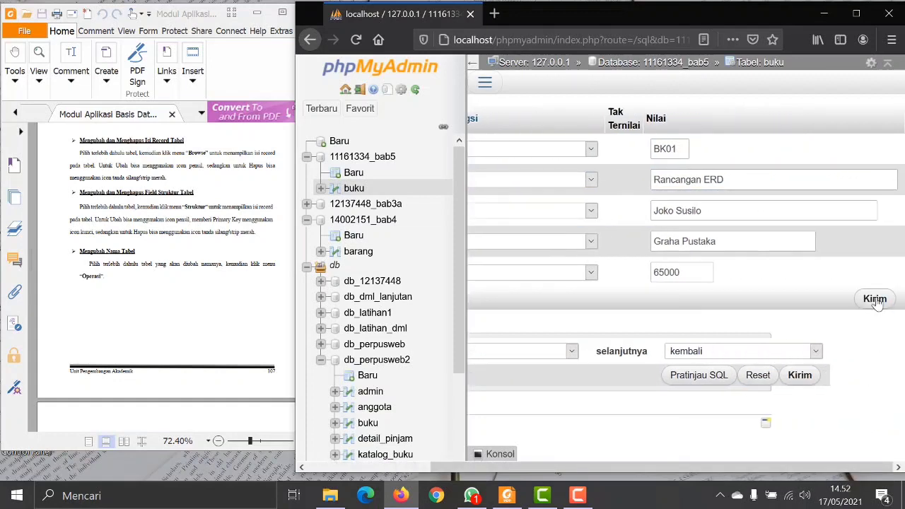
{"action": "left_click", "coordinate": [799, 376]}
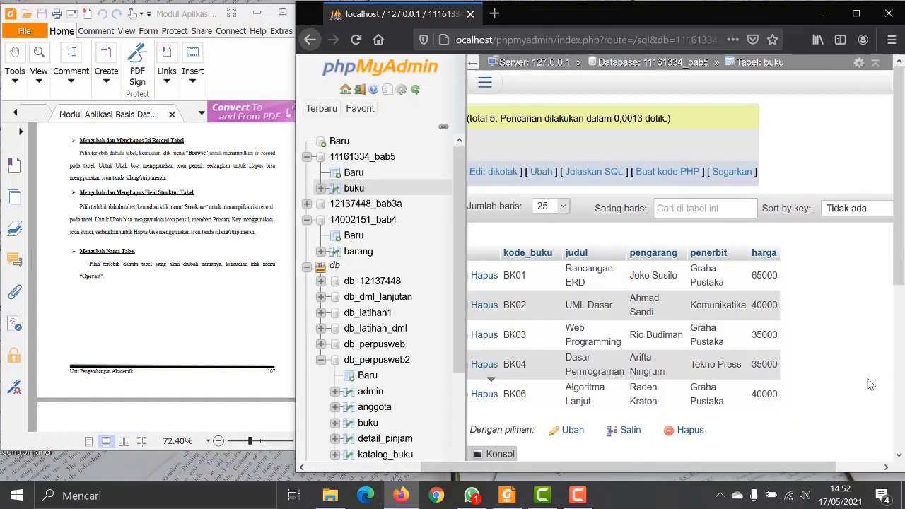
{"action": "left_click_drag", "start_coordinate": [527, 467], "coordinate": [383, 475]}
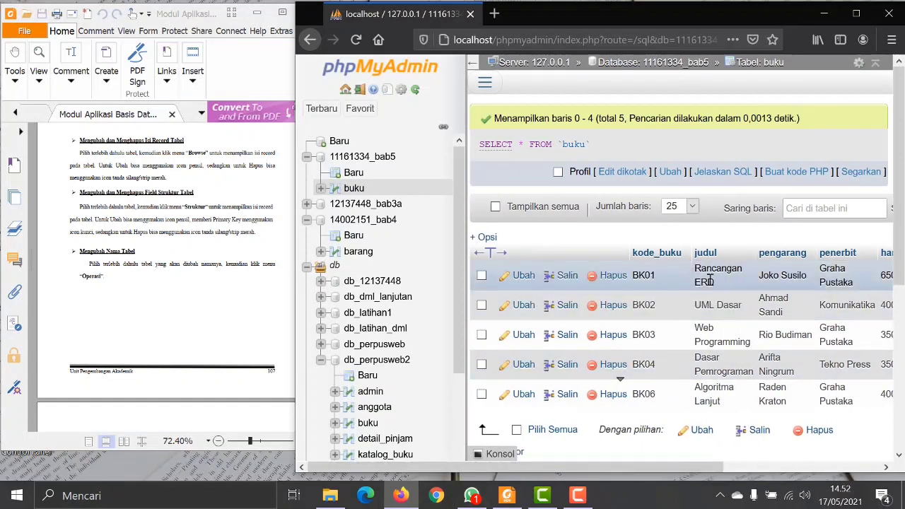
Change the judul of record BK01 to "Rancangan ERD 1" and save the record.
{"action": "left_click", "coordinate": [523, 277]}
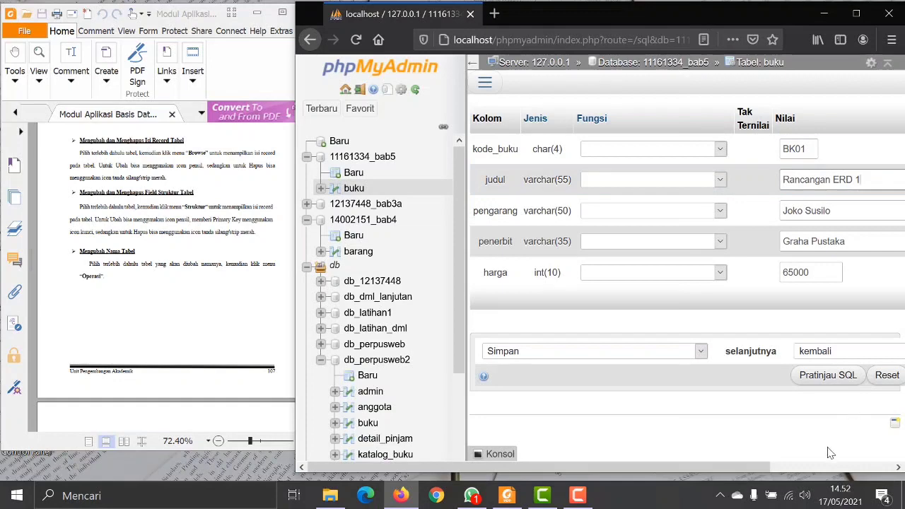
{"action": "left_click_drag", "start_coordinate": [767, 472], "coordinate": [890, 472]}
{"action": "left_click", "coordinate": [821, 374]}
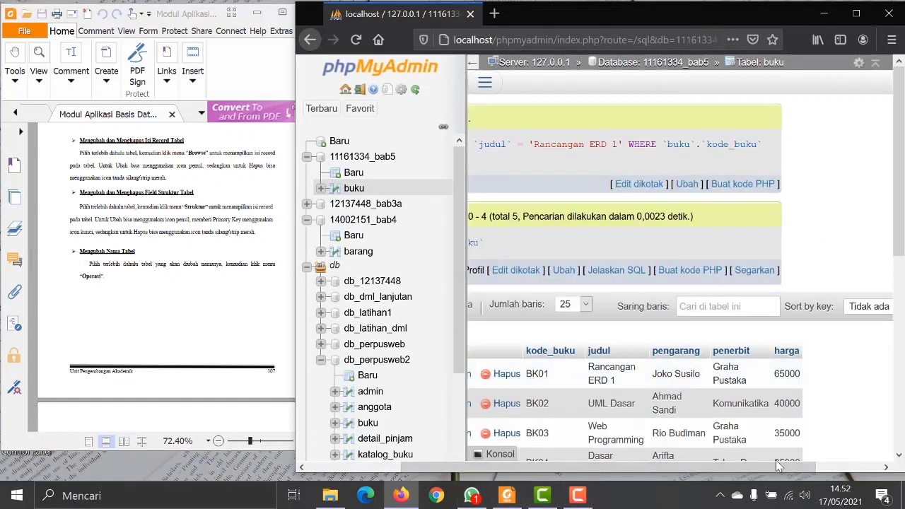
{"action": "scroll", "coordinate": [613, 385], "scroll_direction": "down", "scroll_amount": 3}
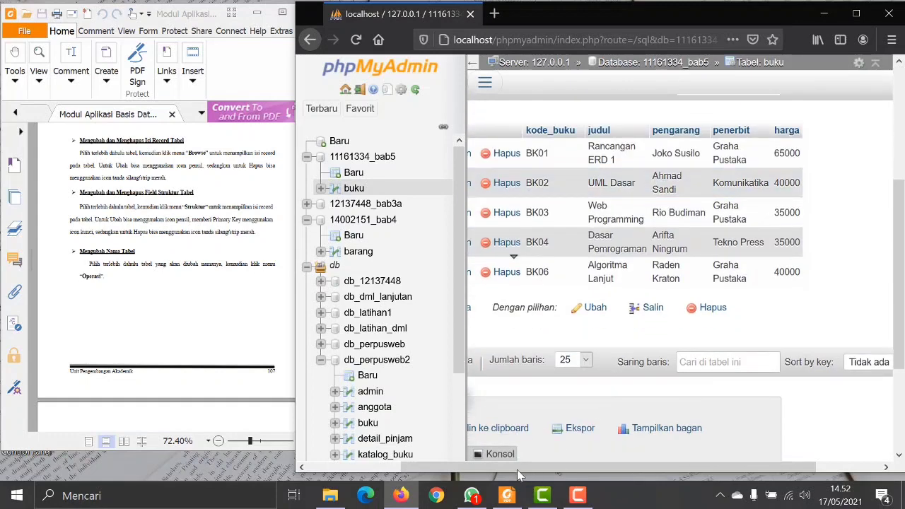
{"action": "scroll", "coordinate": [639, 418], "scroll_direction": "up", "scroll_amount": 2}
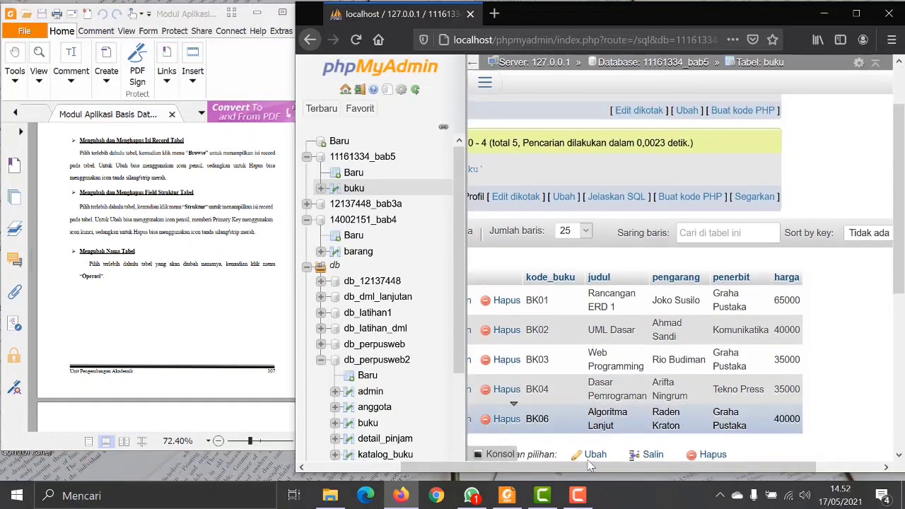
Delete the BK01 record from the buku table and confirm the deletion.
{"action": "left_click_drag", "start_coordinate": [543, 467], "coordinate": [439, 473]}
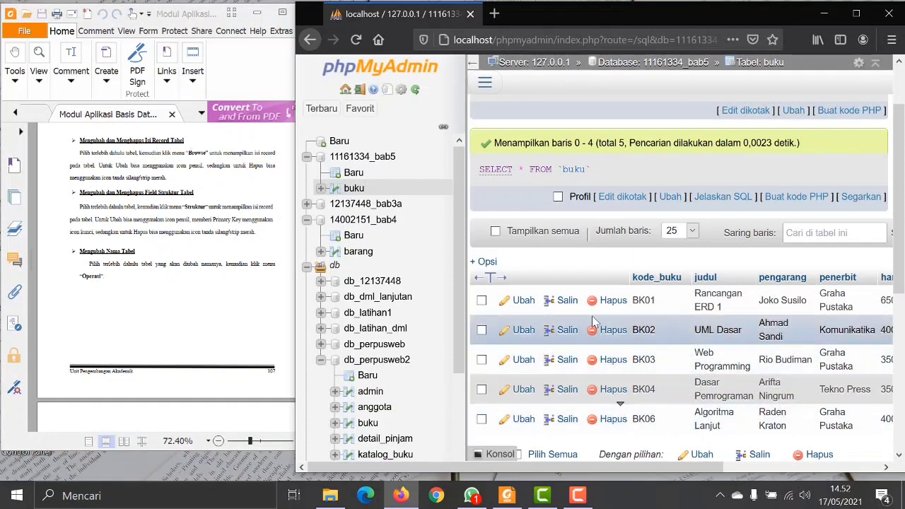
{"action": "left_click", "coordinate": [482, 303]}
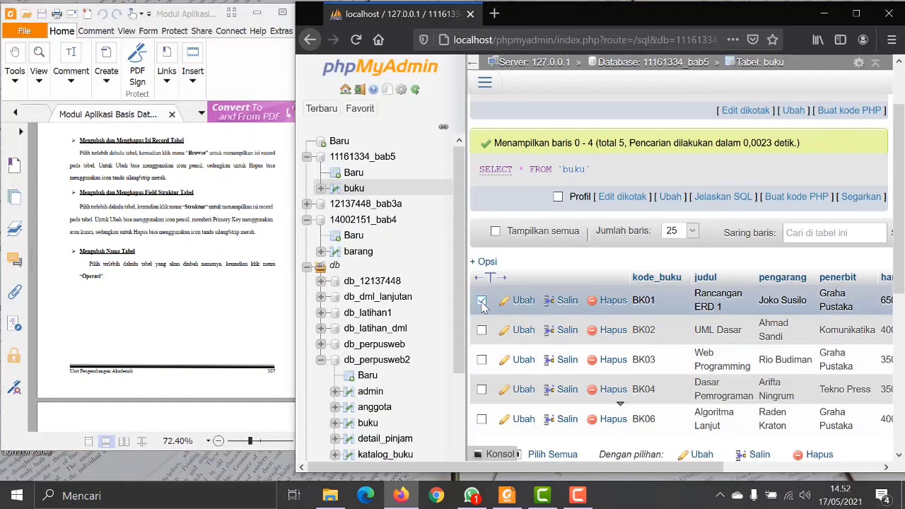
{"action": "left_click", "coordinate": [604, 302]}
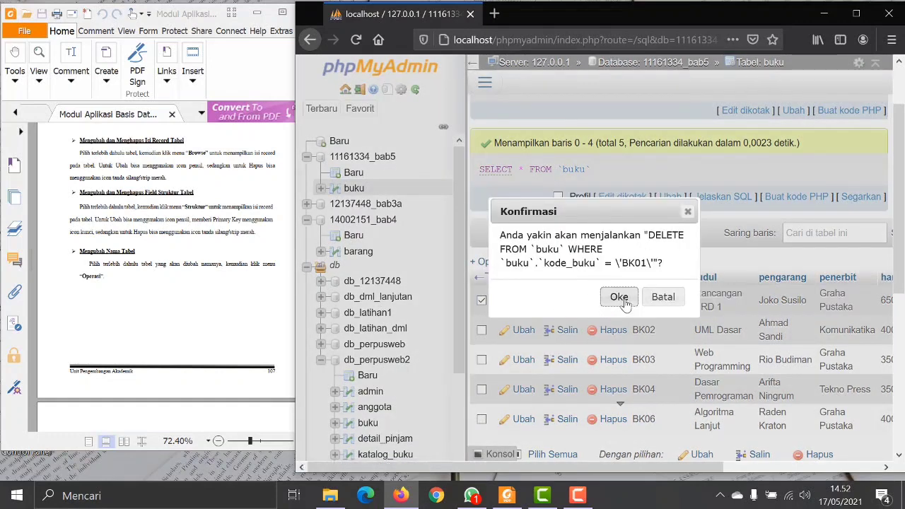
{"action": "left_click", "coordinate": [618, 297]}
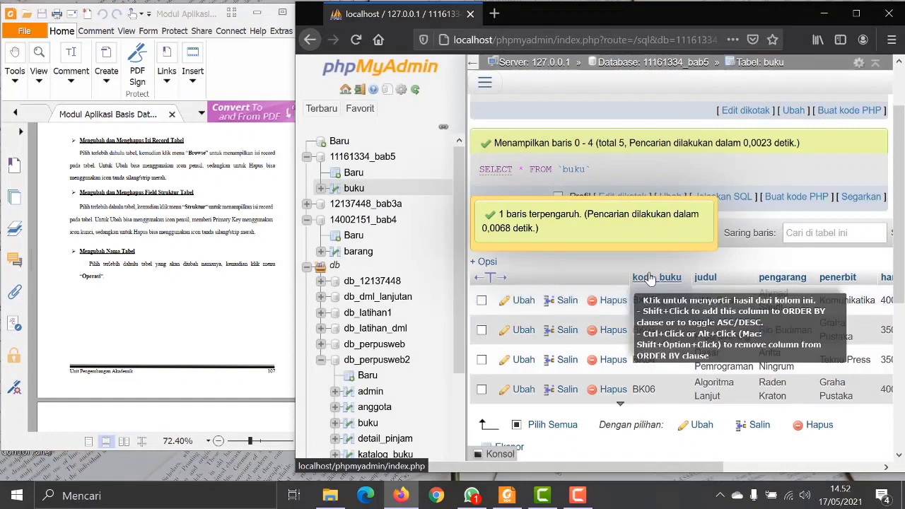
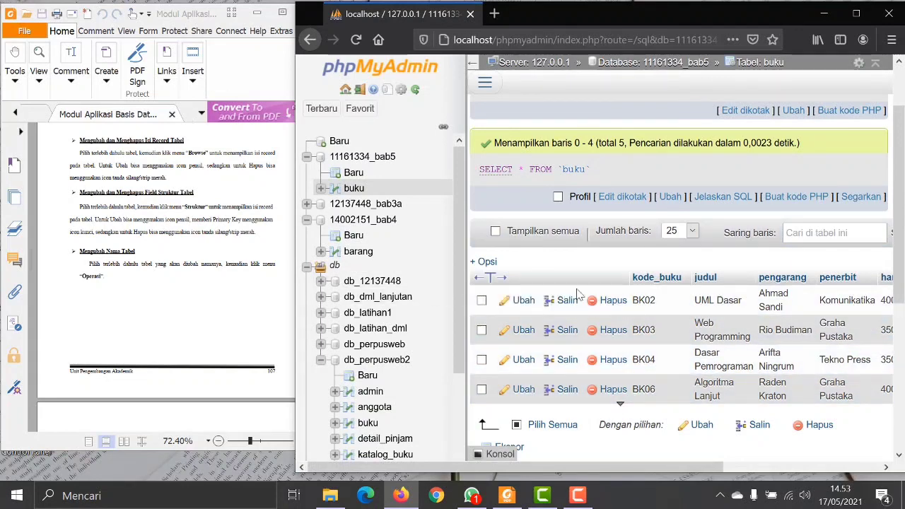
Return to the 11161334_bab5 database and open the structure of its buku table.
{"action": "left_click", "coordinate": [355, 160]}
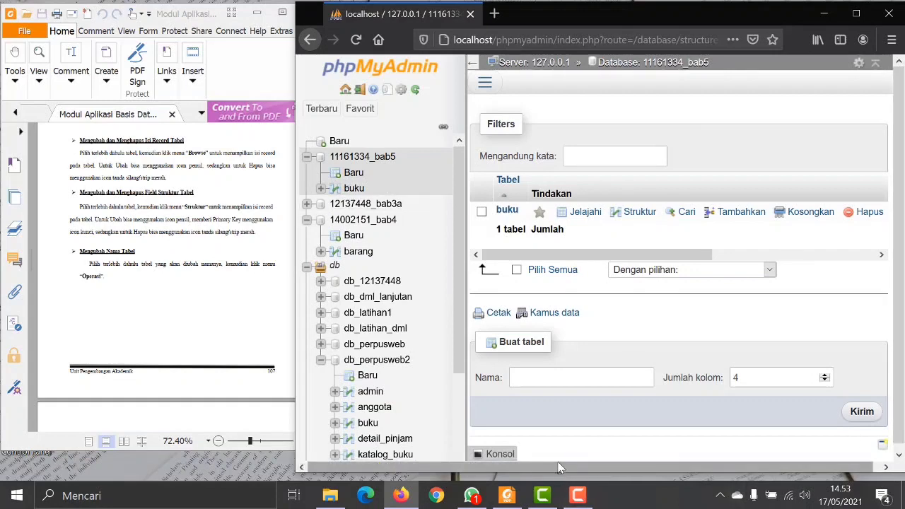
{"action": "left_click_drag", "start_coordinate": [558, 466], "coordinate": [593, 460]}
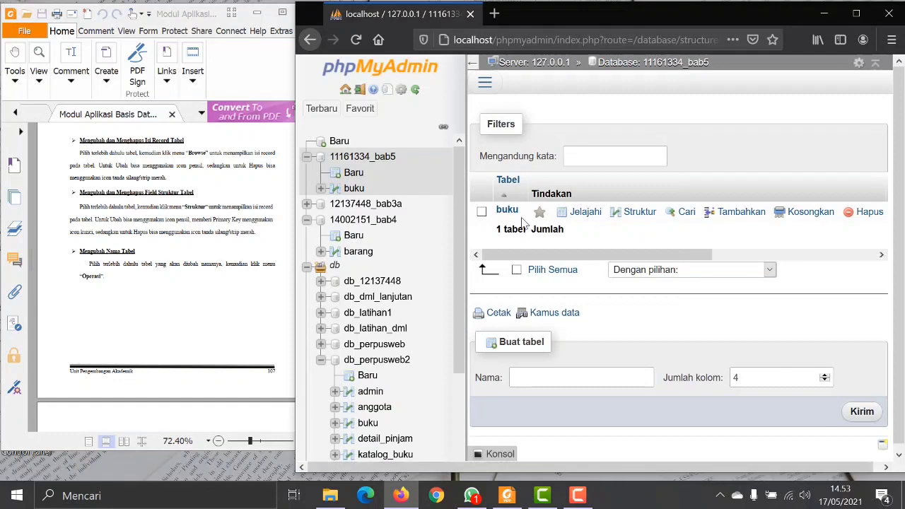
{"action": "left_click", "coordinate": [637, 216]}
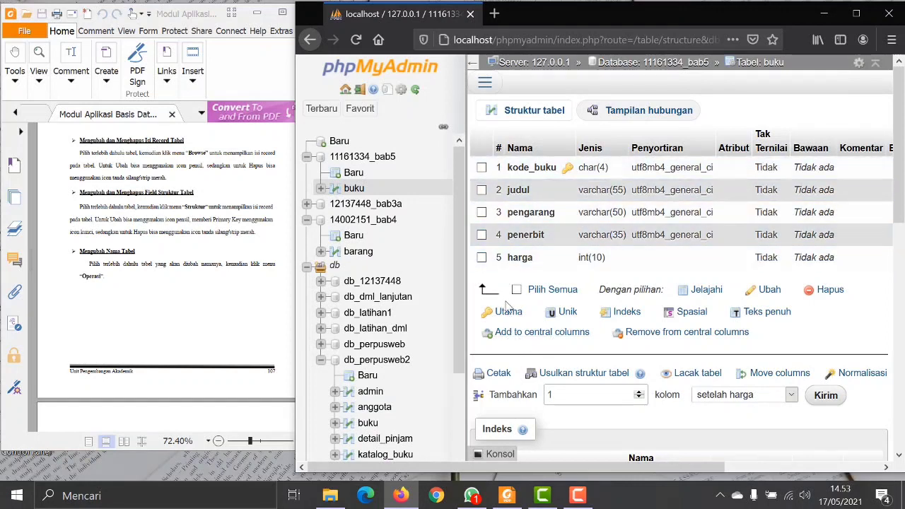
Set the length of the harga column to 9 and save the altered structure.
{"action": "left_click", "coordinate": [481, 258]}
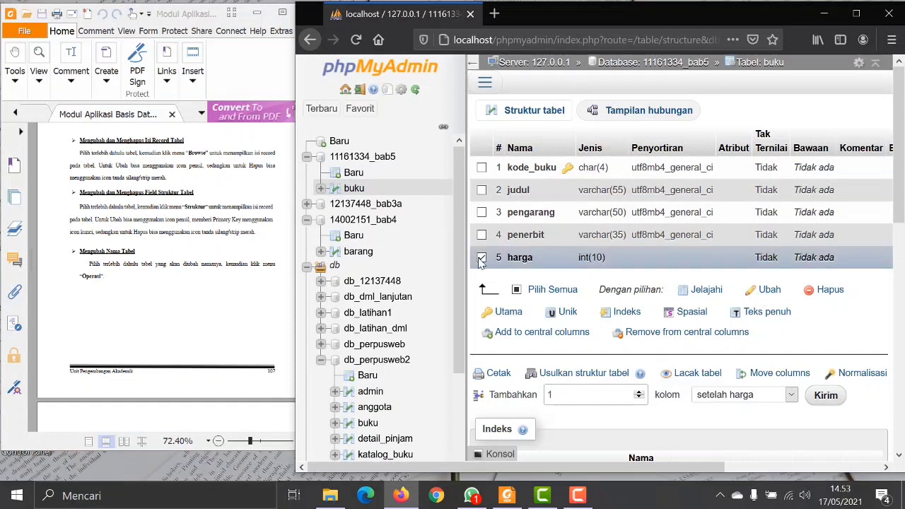
{"action": "left_click", "coordinate": [766, 291]}
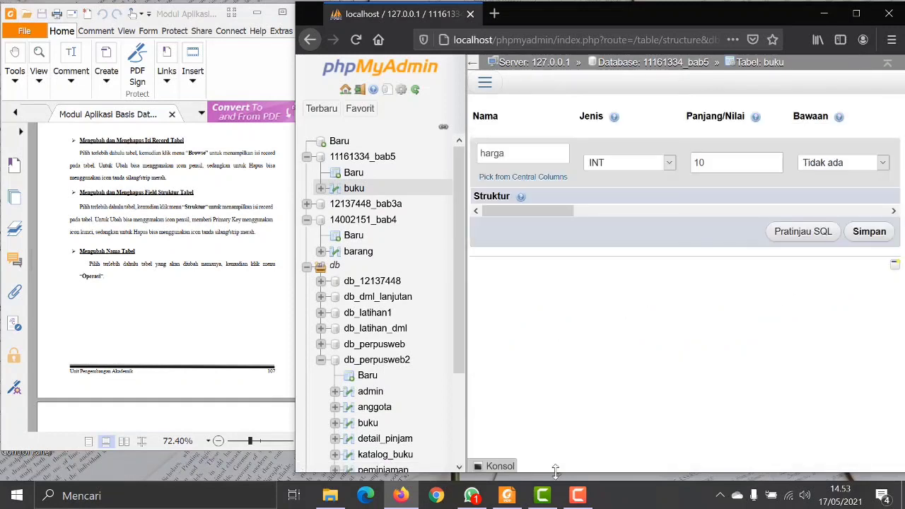
{"action": "left_click_drag", "start_coordinate": [544, 212], "coordinate": [527, 219]}
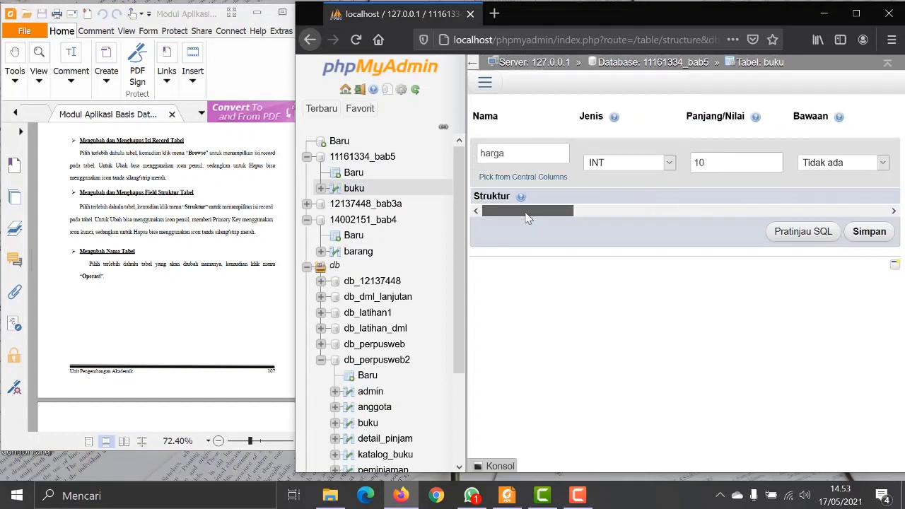
{"action": "left_click_drag", "start_coordinate": [715, 163], "coordinate": [699, 161]}
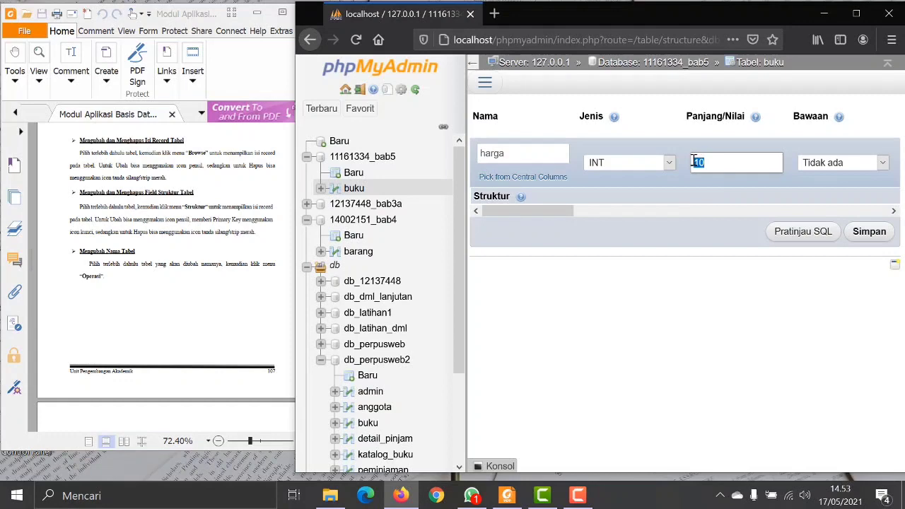
{"action": "type", "text": "9"}
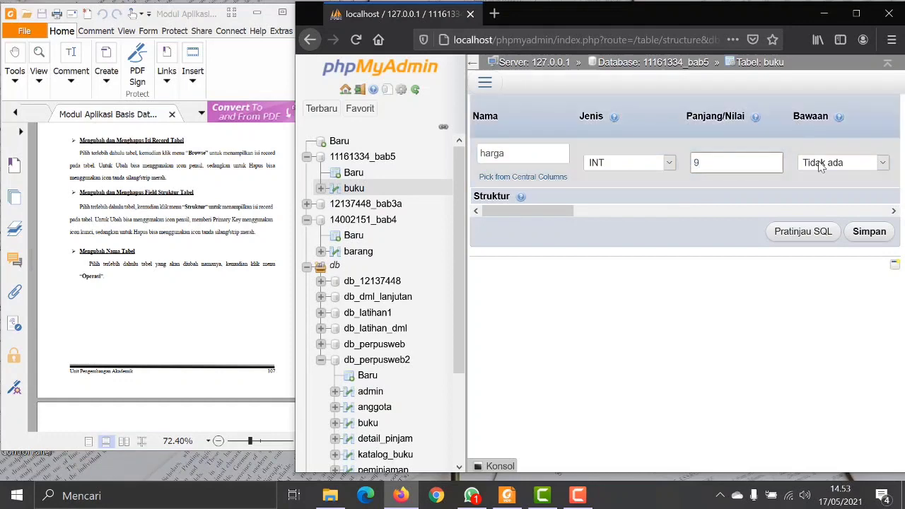
{"action": "left_click", "coordinate": [862, 239]}
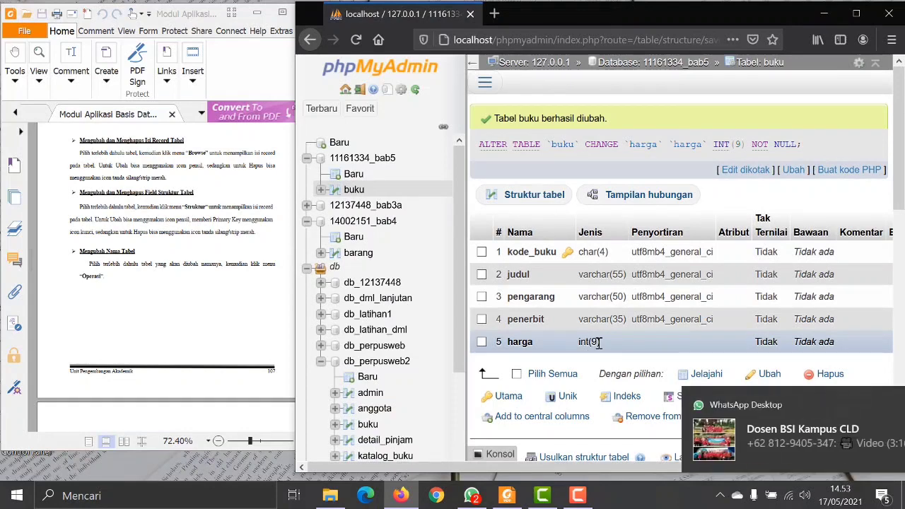
{"action": "left_click", "coordinate": [874, 407]}
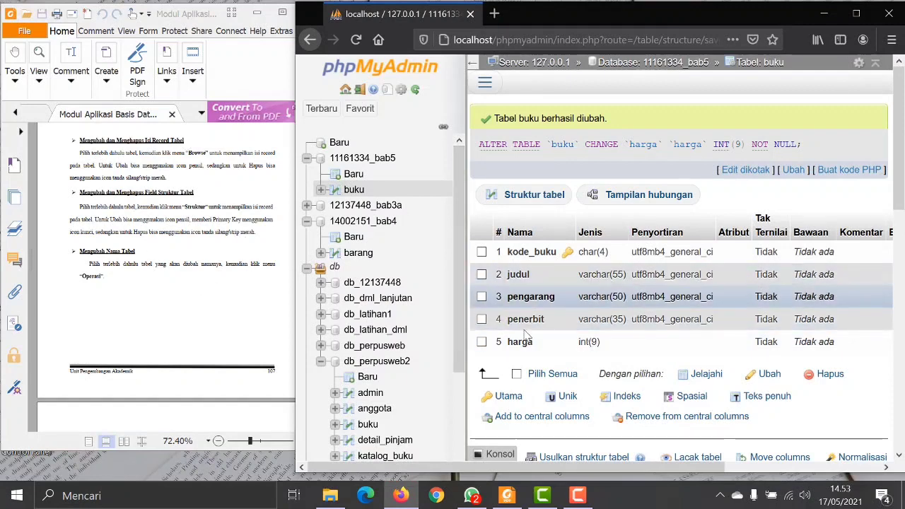
Drop the penerbit column from the buku table and confirm the query.
{"action": "left_click", "coordinate": [481, 319]}
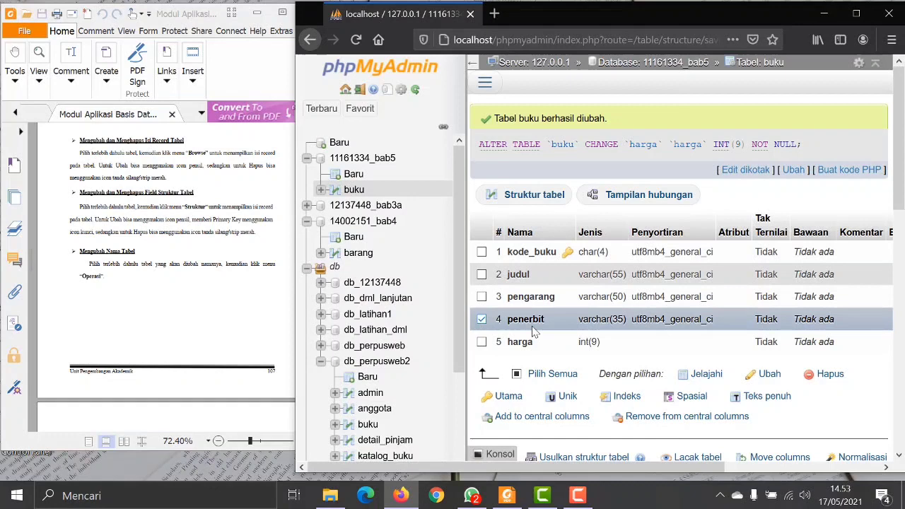
{"action": "left_click", "coordinate": [824, 378]}
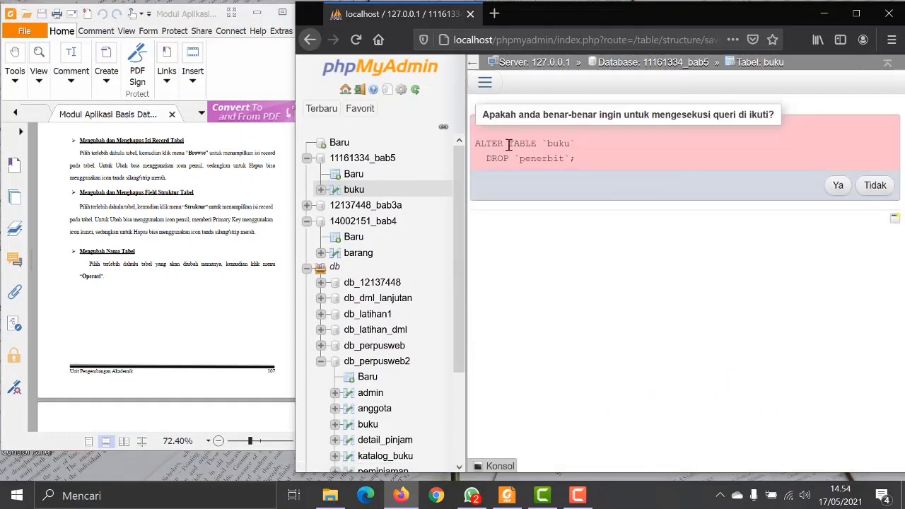
{"action": "left_click", "coordinate": [836, 186]}
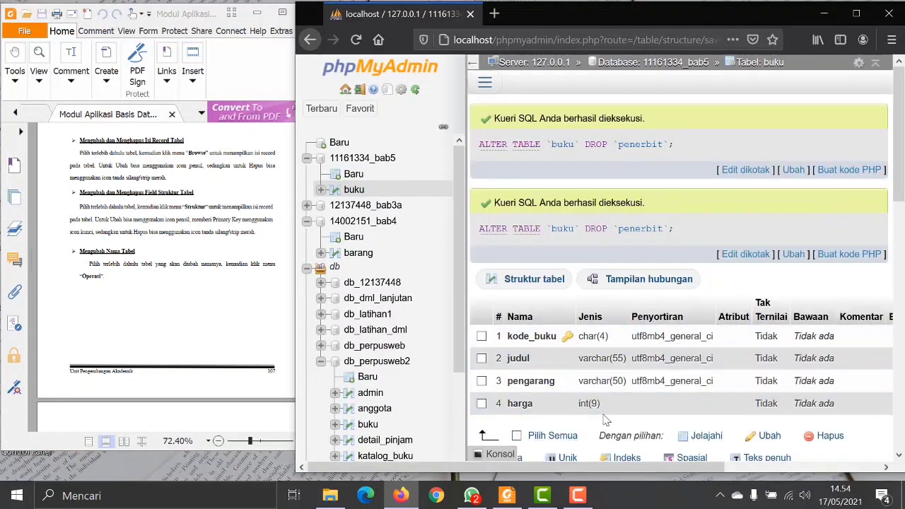
Reopen the buku table of 11161334_bab5 and go to its table operations.
{"action": "scroll", "coordinate": [604, 418], "scroll_direction": "down", "scroll_amount": 3}
{"action": "scroll", "coordinate": [605, 400], "scroll_direction": "up", "scroll_amount": 3}
{"action": "scroll", "coordinate": [176, 282], "scroll_direction": "down", "scroll_amount": 1}
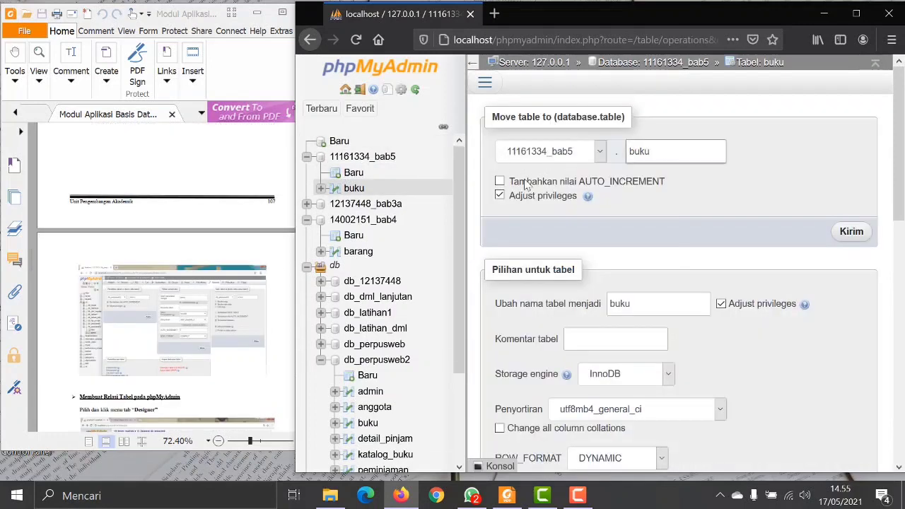
{"action": "left_click_drag", "start_coordinate": [665, 155], "coordinate": [612, 159]}
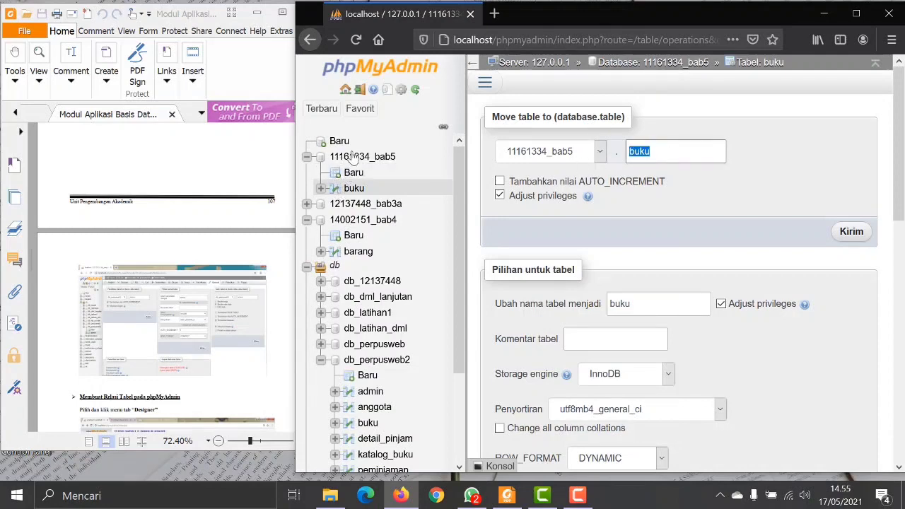
{"action": "left_click", "coordinate": [354, 190]}
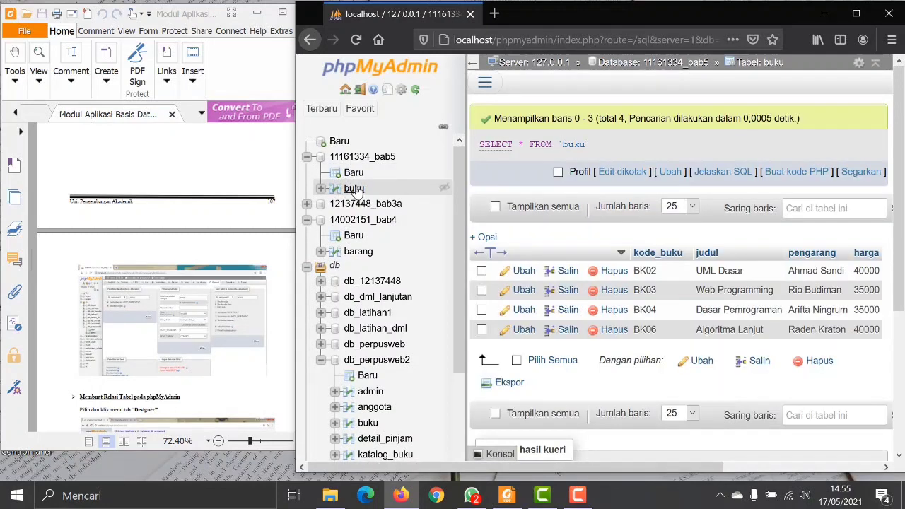
{"action": "left_click", "coordinate": [485, 82]}
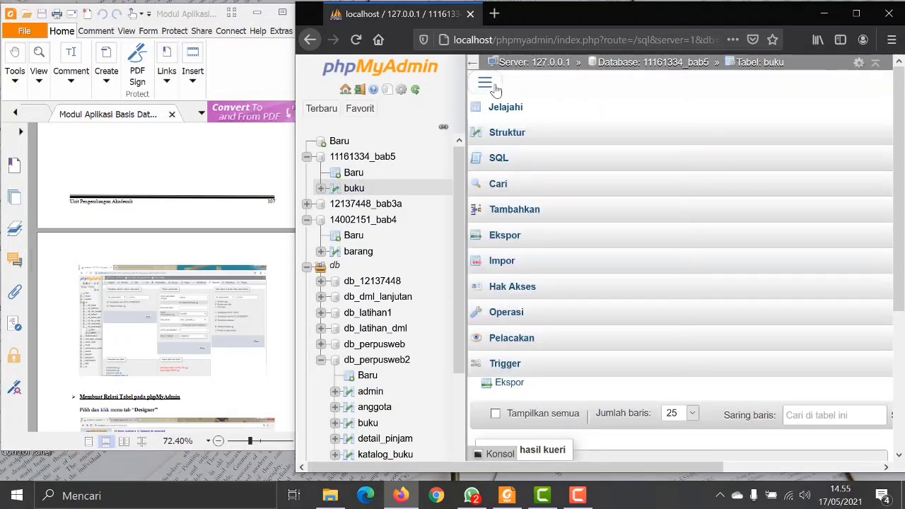
{"action": "left_click", "coordinate": [510, 313]}
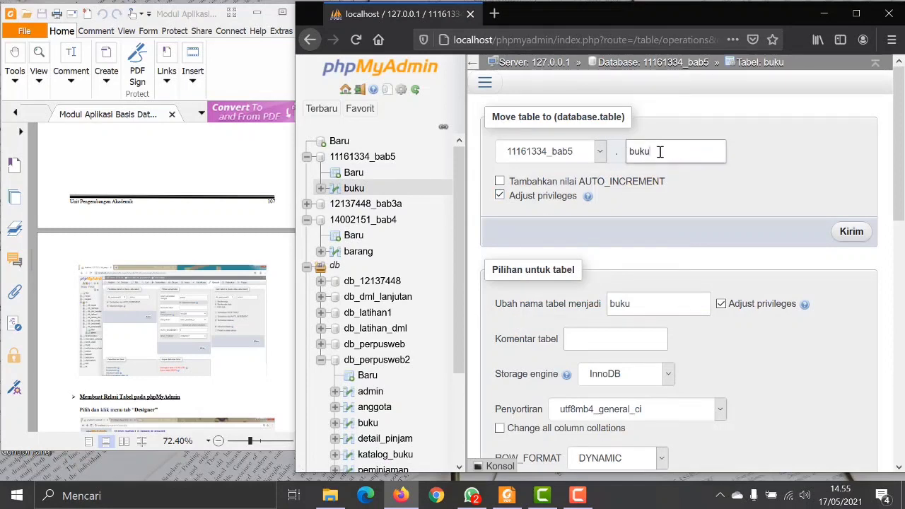
Move the buku table to the name book within the 11161334_bab5 database, keeping the privileges adjusted.
{"action": "left_click_drag", "start_coordinate": [659, 151], "coordinate": [615, 154]}
{"action": "type", "text": "boo"}
{"action": "scroll", "coordinate": [663, 236], "scroll_direction": "down", "scroll_amount": 10}
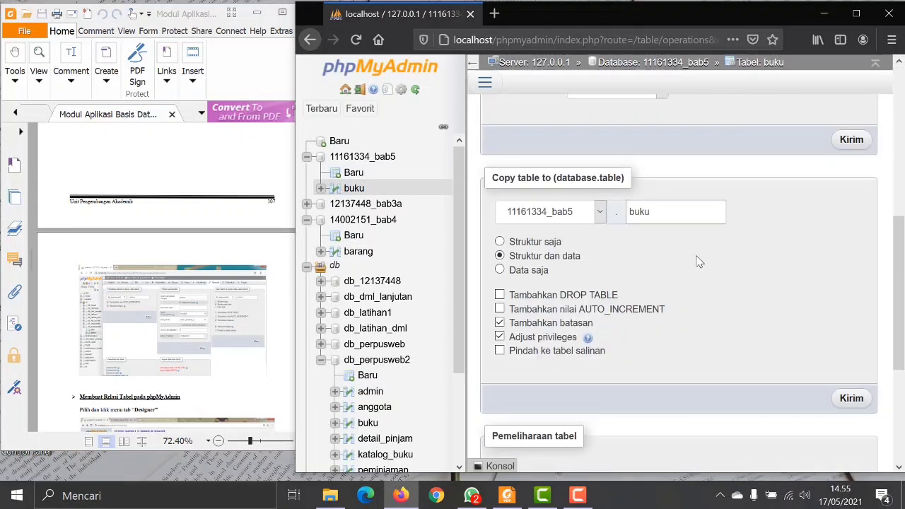
{"action": "scroll", "coordinate": [746, 272], "scroll_direction": "up", "scroll_amount": 10}
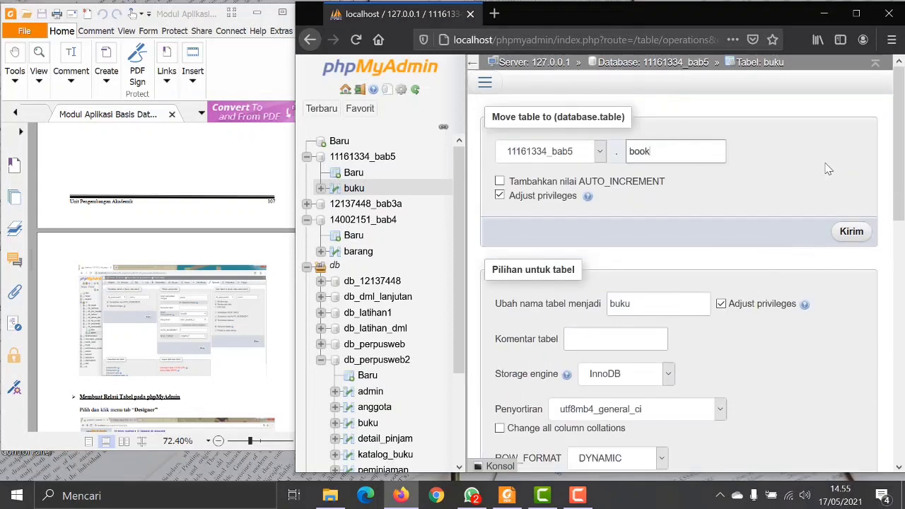
{"action": "left_click", "coordinate": [852, 233]}
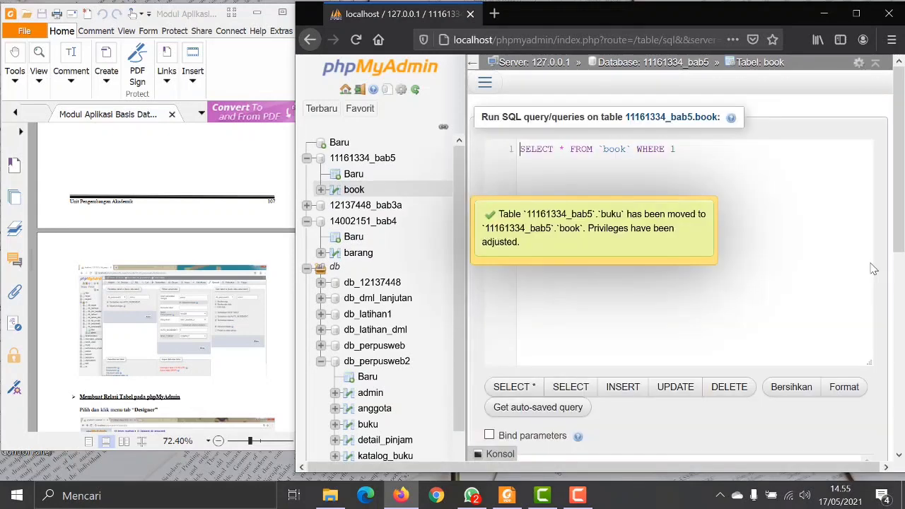
{"action": "scroll", "coordinate": [152, 288], "scroll_direction": "down", "scroll_amount": 5}
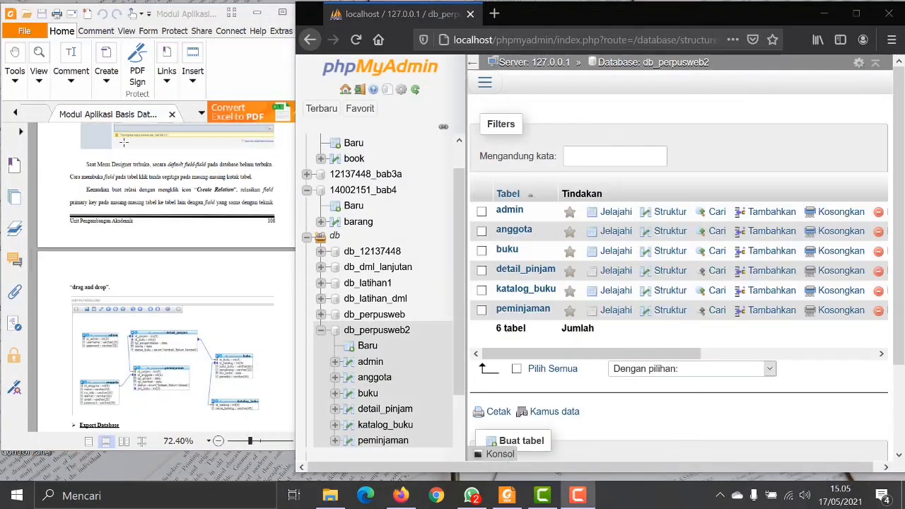
Read the PDF module's pages on creating table relations with Designer, including the relation diagram and the Export Database section.
{"action": "scroll", "coordinate": [124, 142], "scroll_direction": "up", "scroll_amount": 8}
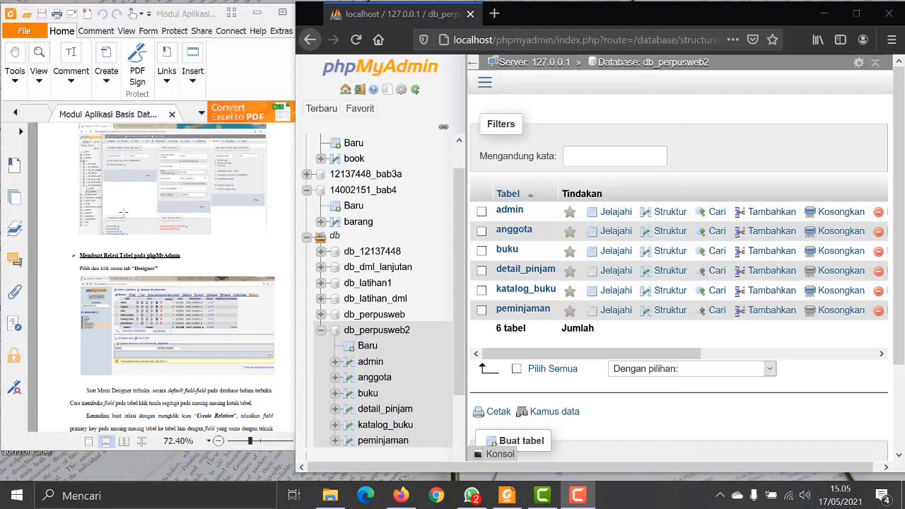
{"action": "scroll", "coordinate": [141, 212], "scroll_direction": "down", "scroll_amount": 10}
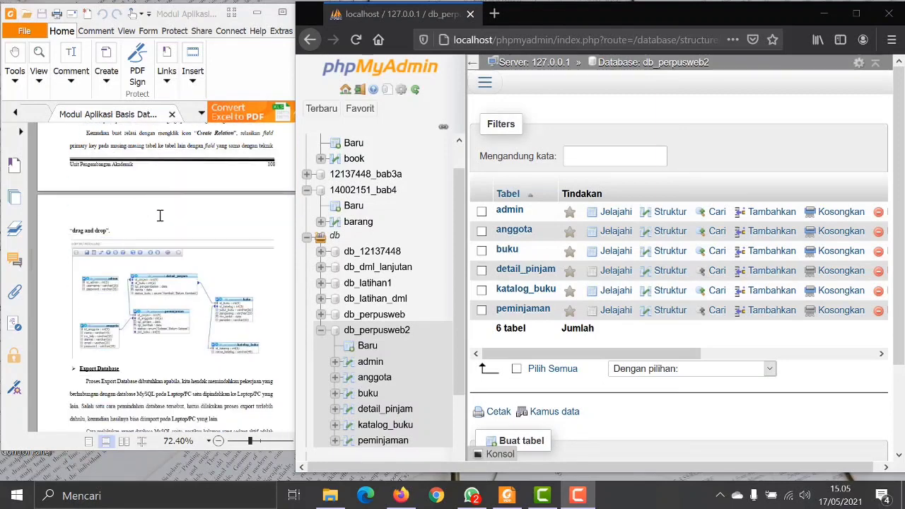
{"action": "scroll", "coordinate": [166, 226], "scroll_direction": "down", "scroll_amount": 5}
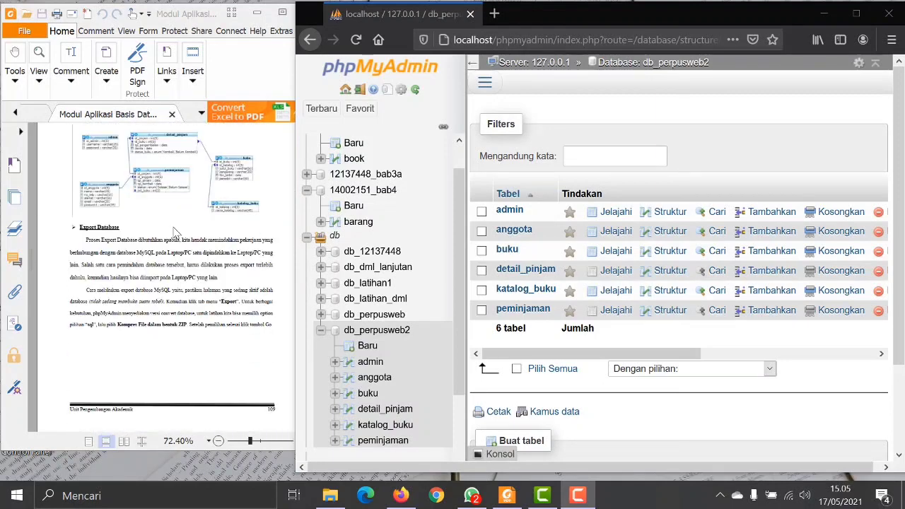
{"action": "scroll", "coordinate": [175, 233], "scroll_direction": "up", "scroll_amount": 15}
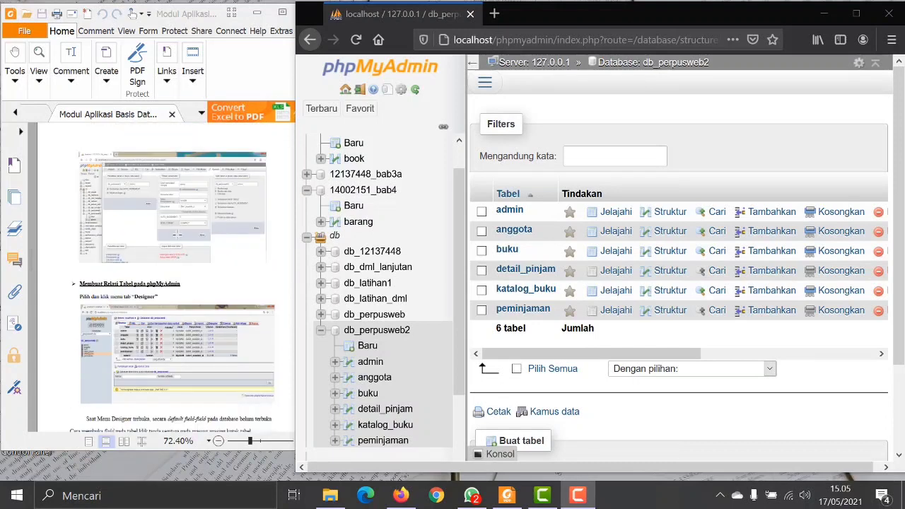
{"action": "scroll", "coordinate": [176, 234], "scroll_direction": "down", "scroll_amount": 1}
{"action": "scroll", "coordinate": [113, 290], "scroll_direction": "down", "scroll_amount": 6}
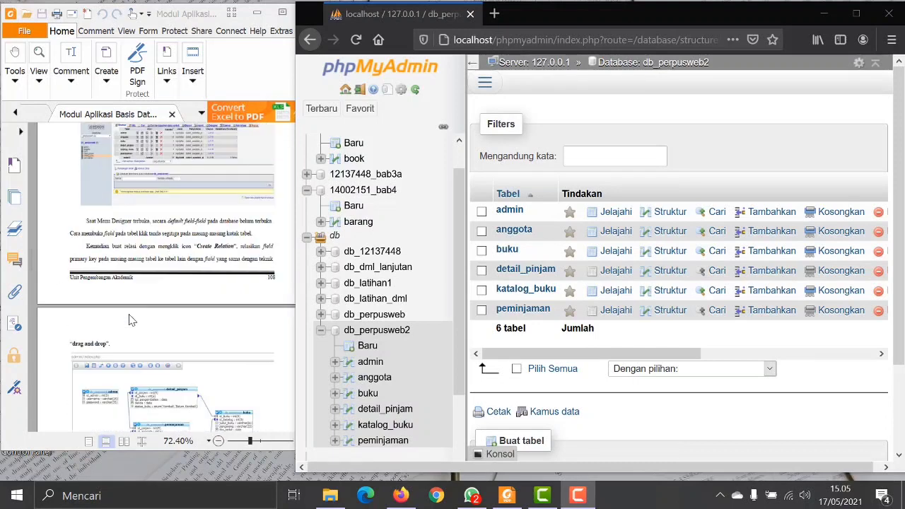
{"action": "scroll", "coordinate": [134, 295], "scroll_direction": "up", "scroll_amount": 3}
{"action": "scroll", "coordinate": [140, 297], "scroll_direction": "down", "scroll_amount": 7}
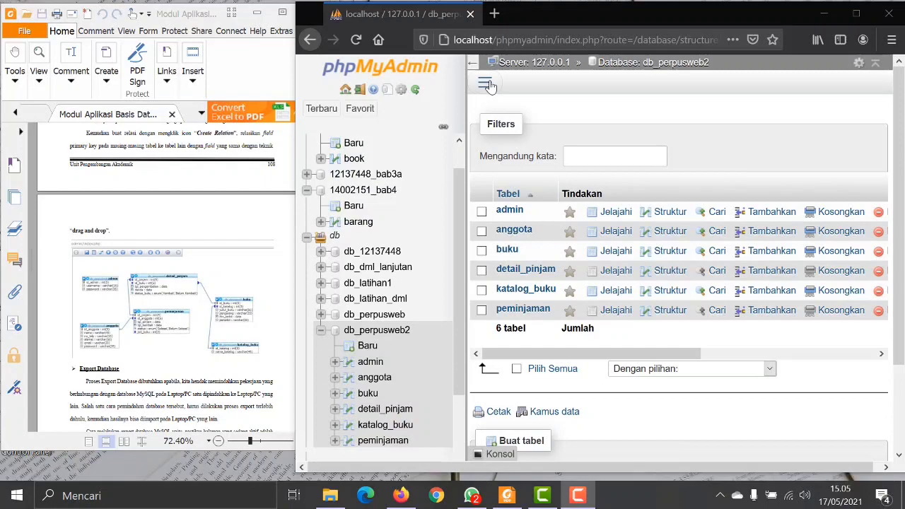
Maximize the browser window and open the Designer view of the db_perpusweb2 database.
{"action": "left_click", "coordinate": [856, 13]}
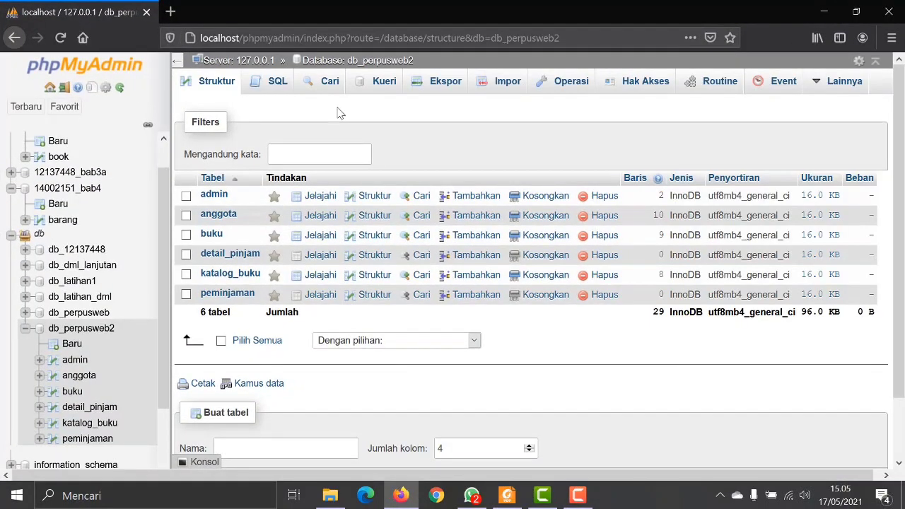
{"action": "left_click", "coordinate": [26, 106]}
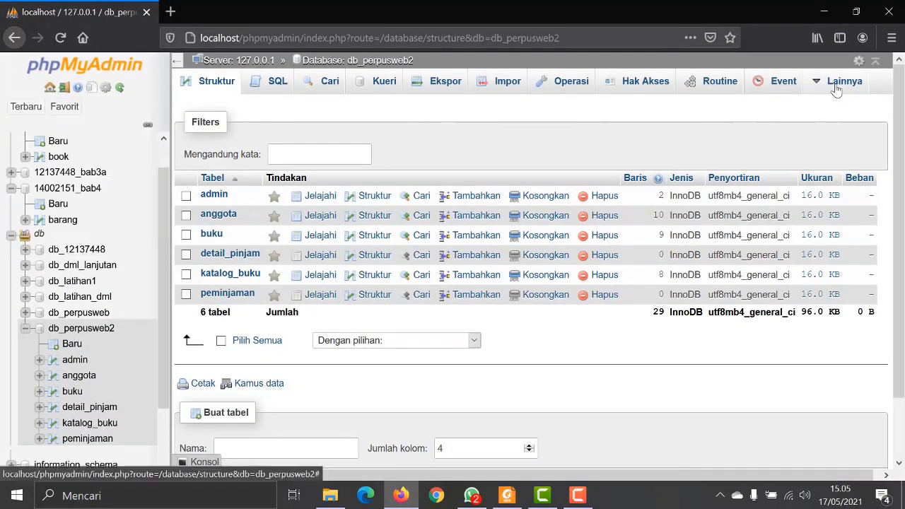
{"action": "mouse_move", "coordinate": [836, 88]}
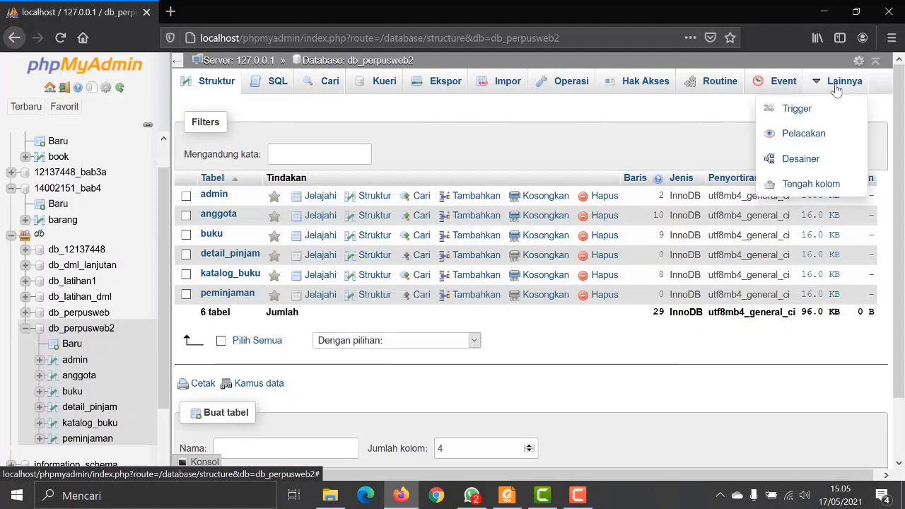
{"action": "left_click", "coordinate": [797, 161]}
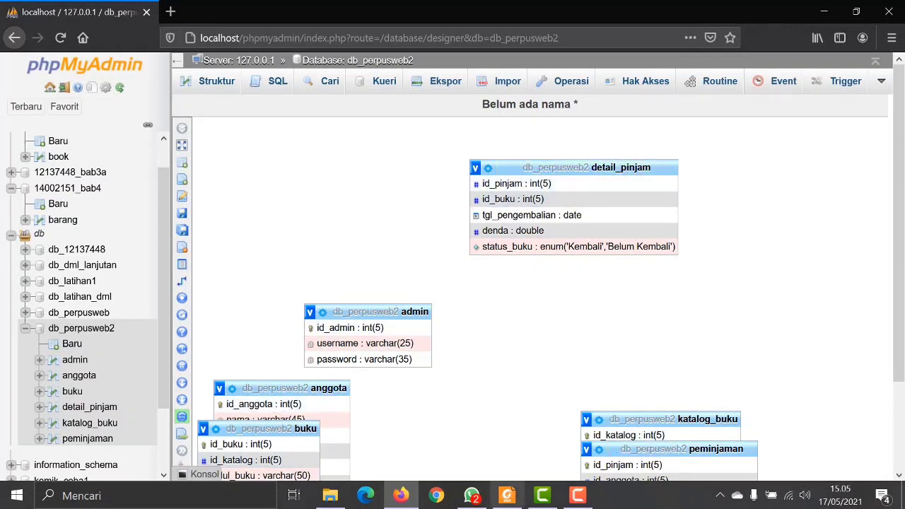
Following the module's diagram, place the admin table in the canvas's upper-left corner and the anggota table below it.
{"action": "left_click", "coordinate": [513, 498]}
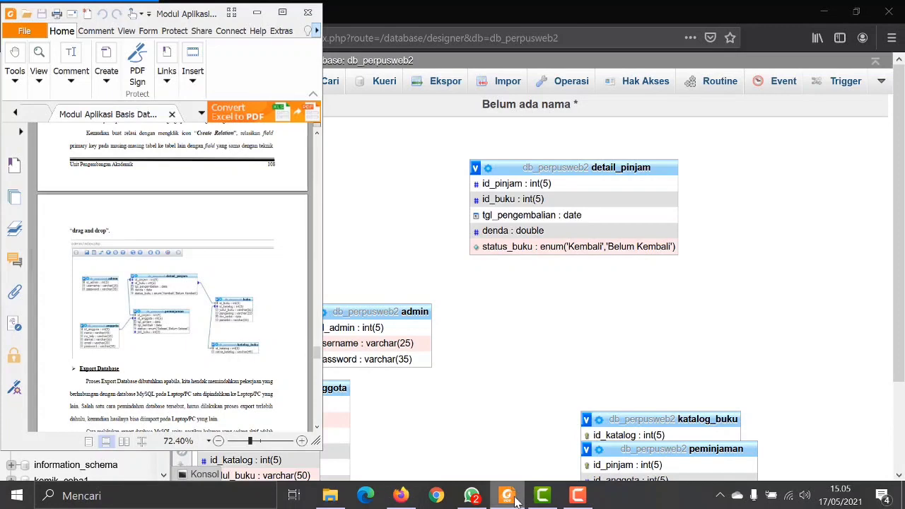
{"action": "left_click", "coordinate": [514, 499]}
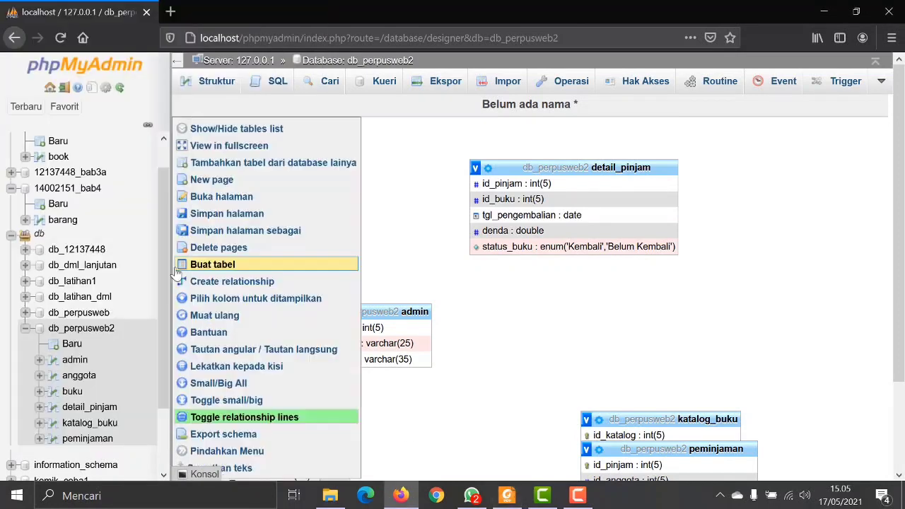
{"action": "left_click_drag", "start_coordinate": [389, 312], "coordinate": [297, 151]}
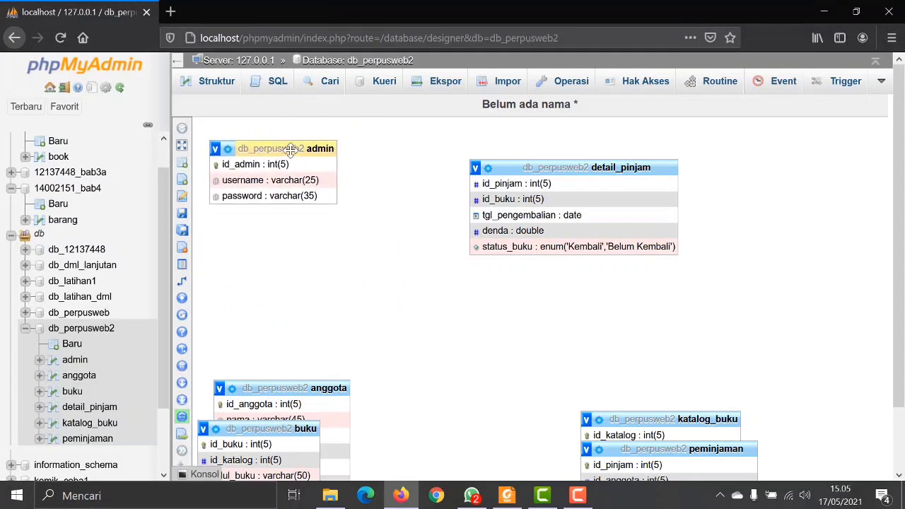
{"action": "left_click", "coordinate": [504, 497]}
{"action": "left_click", "coordinate": [505, 496]}
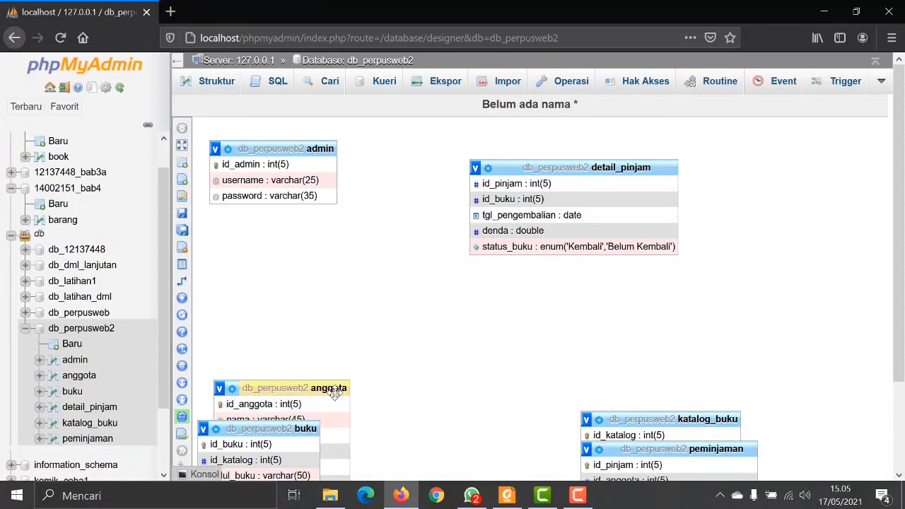
{"action": "left_click", "coordinate": [332, 388]}
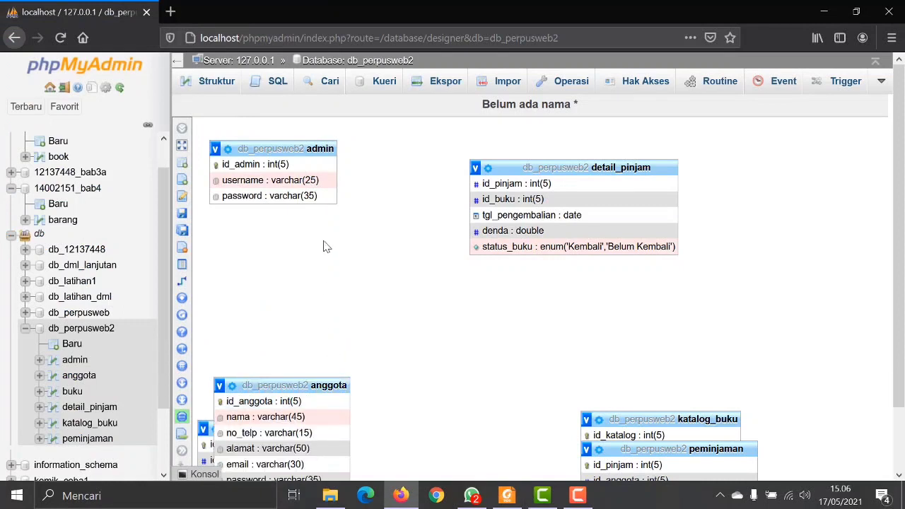
{"action": "left_click_drag", "start_coordinate": [313, 385], "coordinate": [336, 423]}
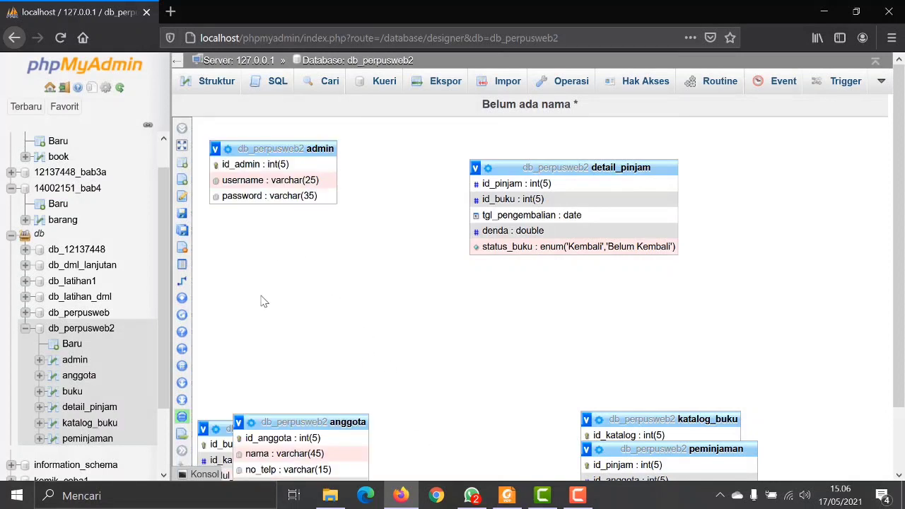
{"action": "left_click_drag", "start_coordinate": [355, 420], "coordinate": [330, 268]}
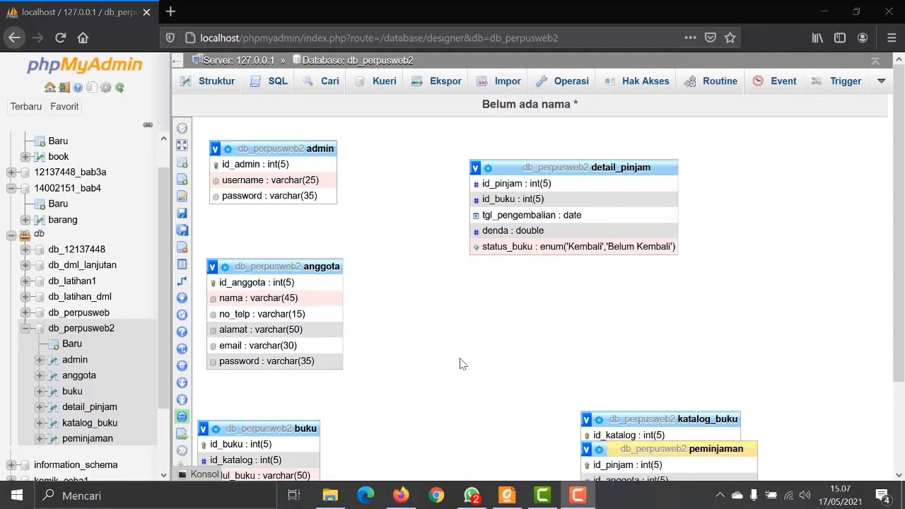
Move the detail_pinjam table closer to admin and place the peminjaman table directly beneath detail_pinjam, as in the module's diagram.
{"action": "left_click", "coordinate": [506, 497]}
{"action": "left_click", "coordinate": [506, 497]}
{"action": "left_click_drag", "start_coordinate": [603, 170], "coordinate": [531, 153]}
{"action": "left_click_drag", "start_coordinate": [704, 448], "coordinate": [541, 287]}
Check the module's diagram, and place the buku table to the right of detail_pinjam with katalog_buku below it.
{"action": "left_click", "coordinate": [508, 497]}
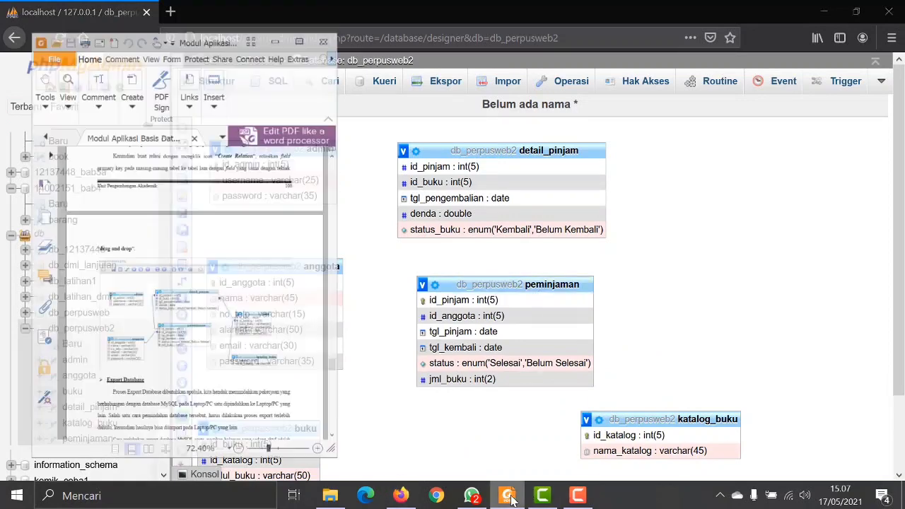
{"action": "left_click", "coordinate": [507, 497]}
{"action": "left_click_drag", "start_coordinate": [282, 428], "coordinate": [746, 144]}
{"action": "left_click_drag", "start_coordinate": [692, 415], "coordinate": [780, 280]}
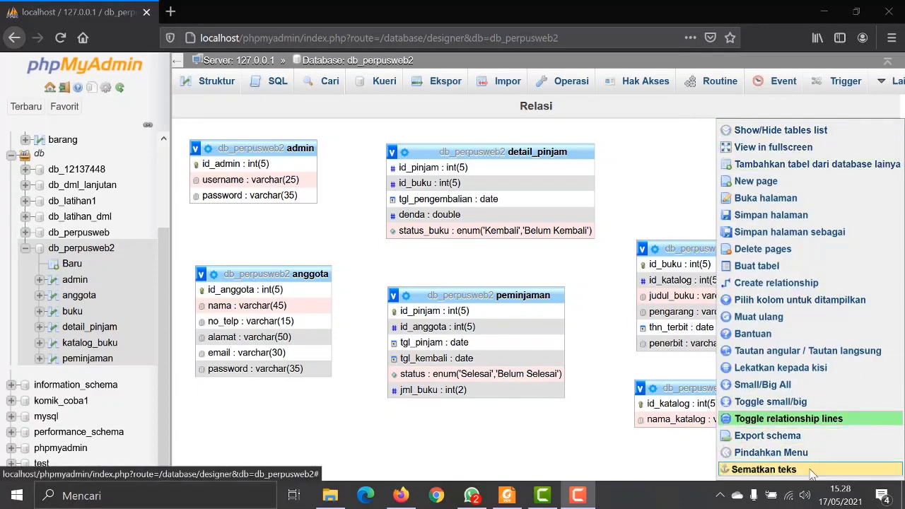
Try to create a relationship in Designer with id_pinjam of detail_pinjam as the foreign key.
{"action": "mouse_move", "coordinate": [860, 307]}
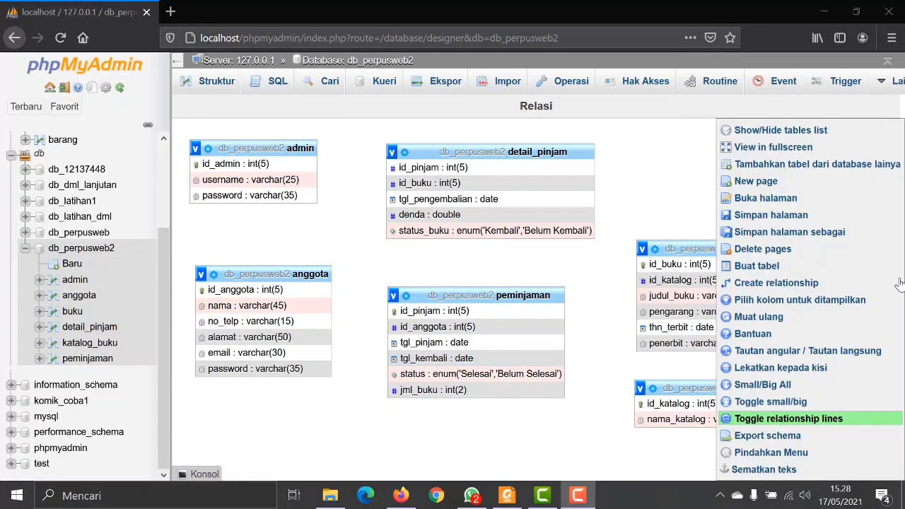
{"action": "left_click", "coordinate": [776, 283]}
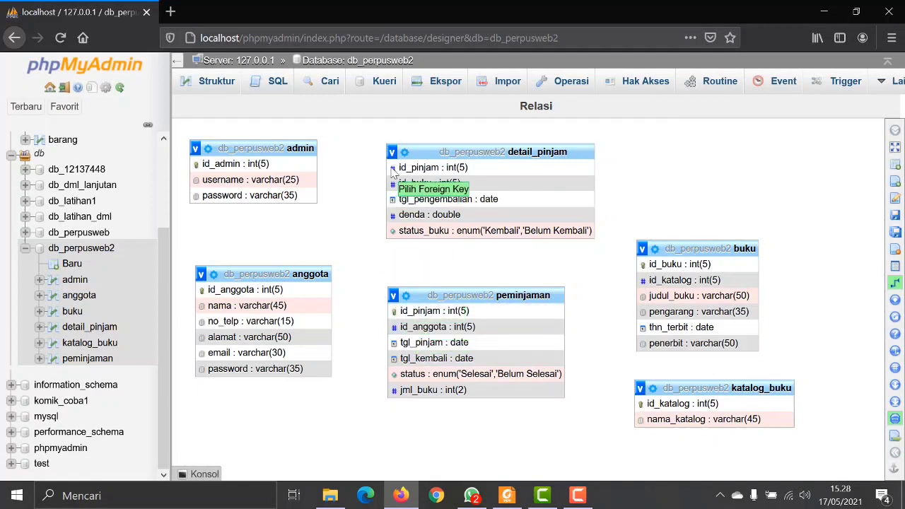
{"action": "left_click", "coordinate": [409, 183]}
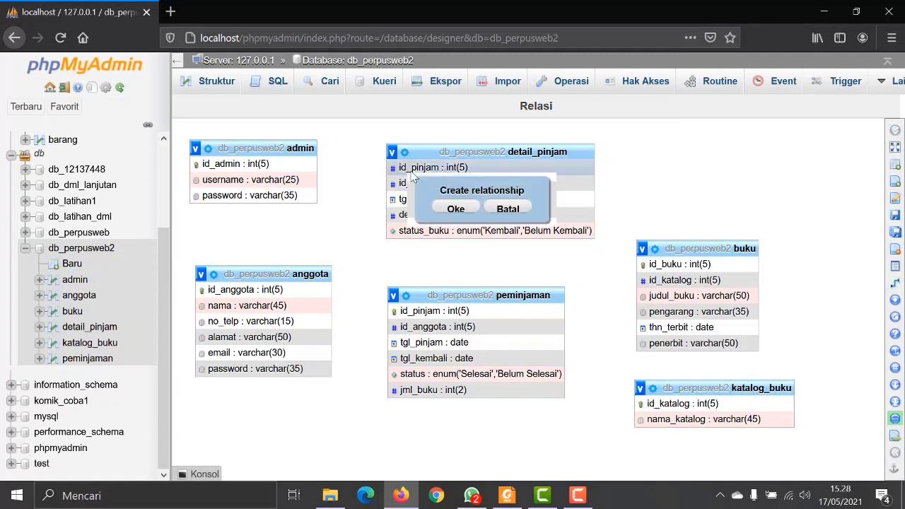
{"action": "left_click", "coordinate": [456, 208]}
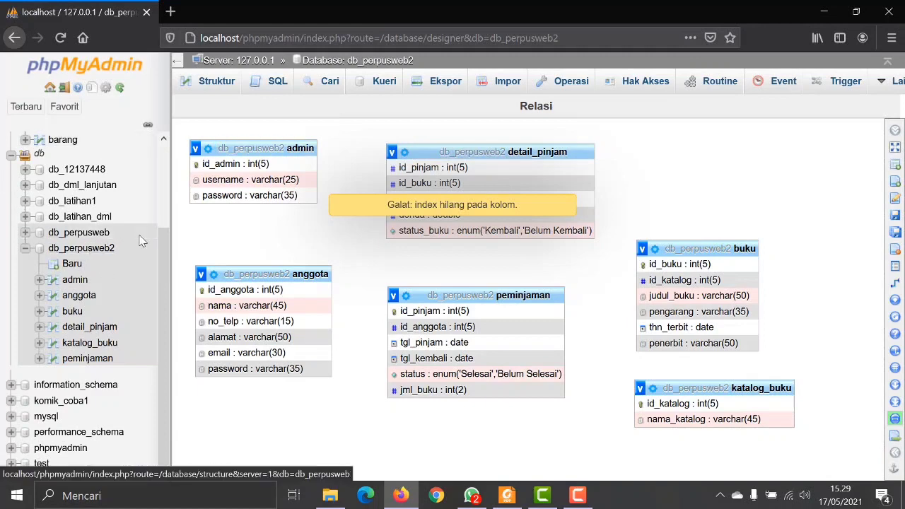
Open the structure of the detail_pinjam table in db_perpusweb2 and inspect its columns and index definitions.
{"action": "left_click", "coordinate": [79, 249]}
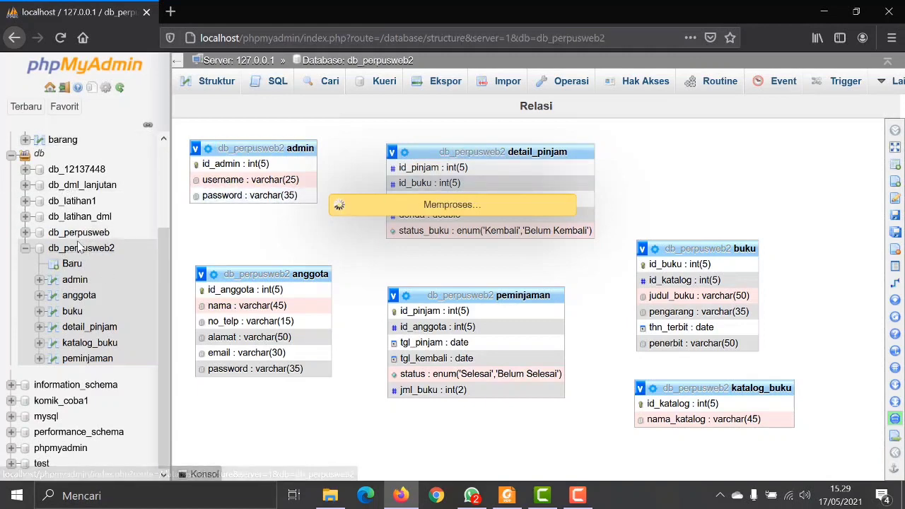
{"action": "left_click", "coordinate": [91, 253]}
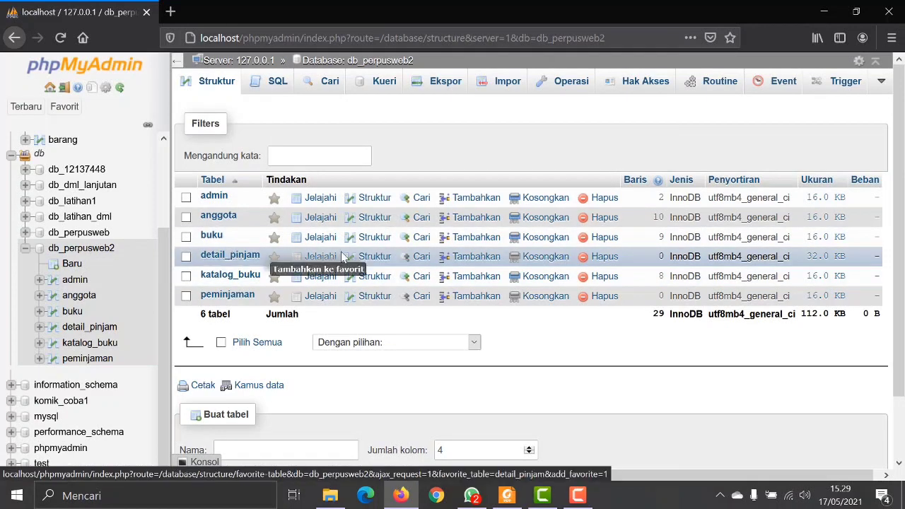
{"action": "left_click", "coordinate": [374, 257]}
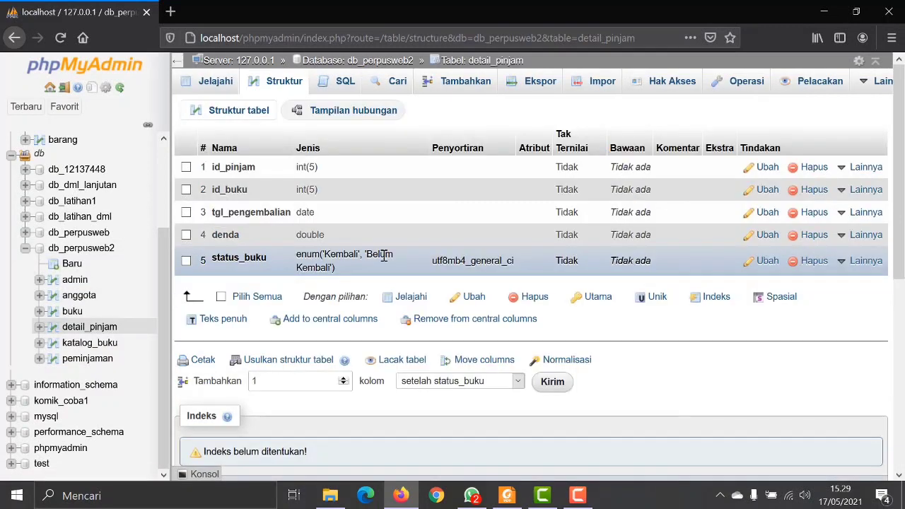
{"action": "scroll", "coordinate": [445, 459], "scroll_direction": "down", "scroll_amount": 4}
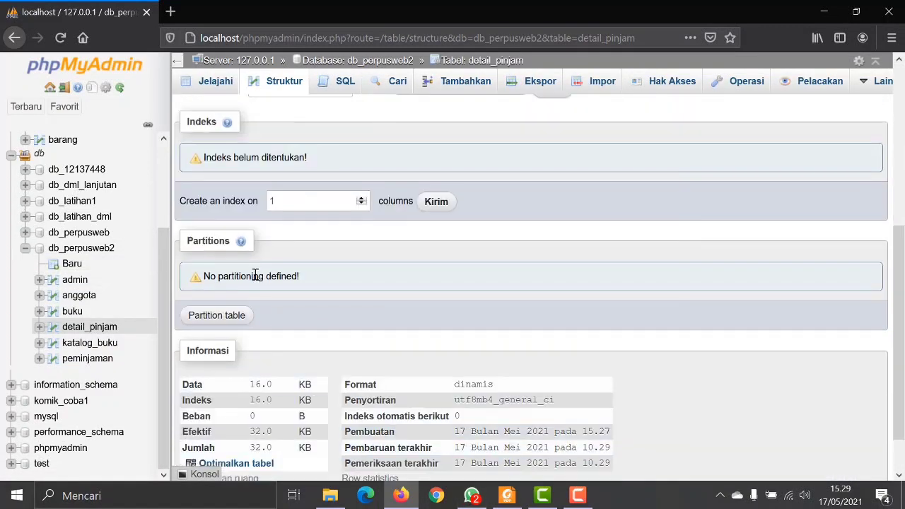
{"action": "scroll", "coordinate": [264, 276], "scroll_direction": "up", "scroll_amount": 2}
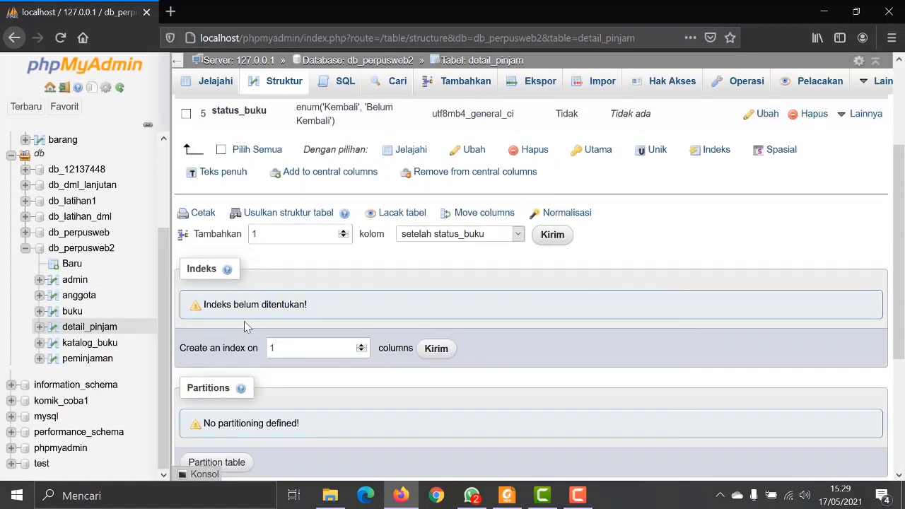
{"action": "scroll", "coordinate": [266, 322], "scroll_direction": "up", "scroll_amount": 2}
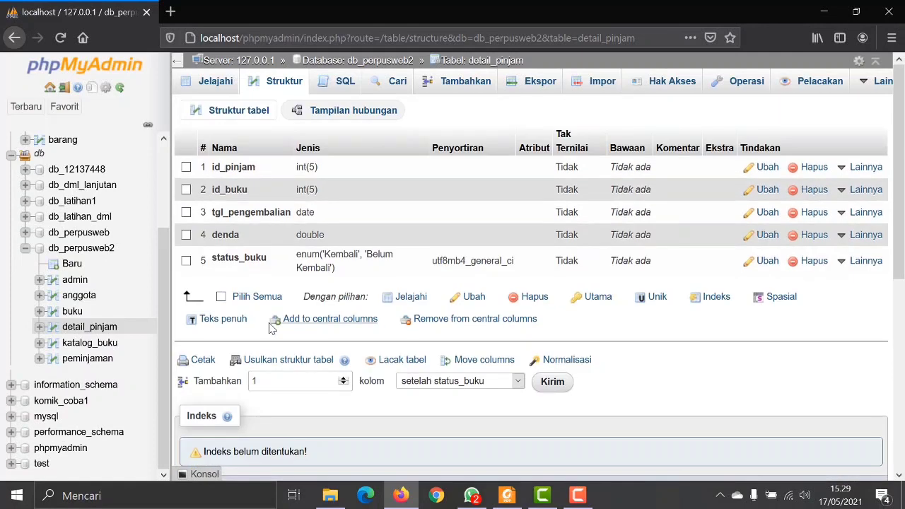
Switch to Foxit Reader and maximize the PDF module to examine the table relation diagram.
{"action": "left_click", "coordinate": [508, 496]}
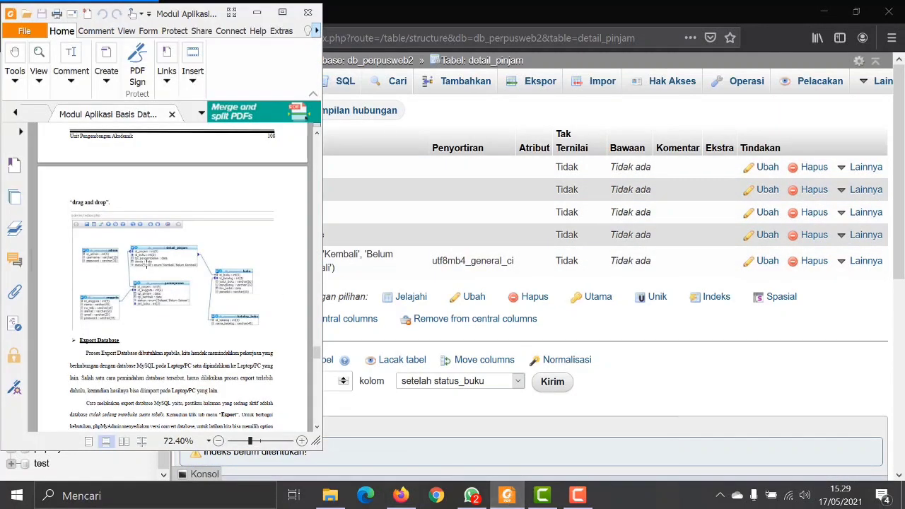
{"action": "left_click", "coordinate": [282, 12]}
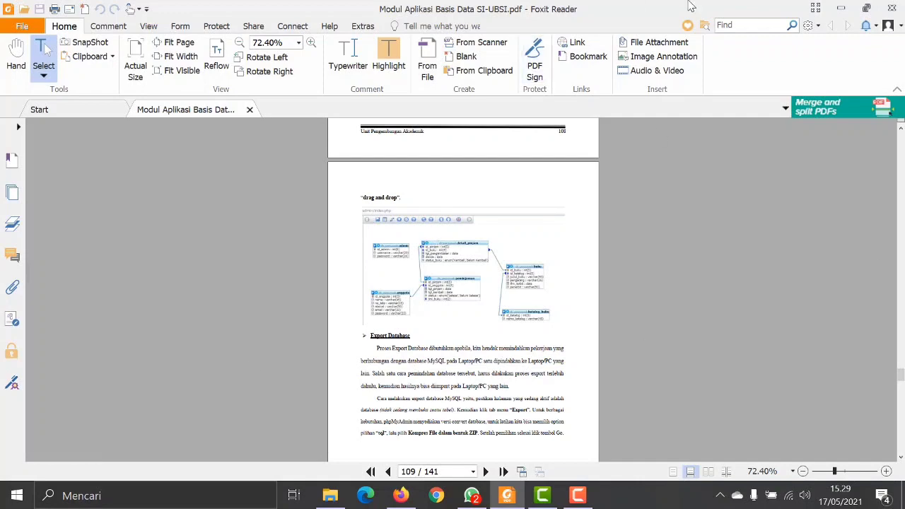
Return to phpMyAdmin in Firefox, index id_pinjam and id_buku of detail_pinjam together, and check the table's index list.
{"action": "left_click", "coordinate": [866, 8]}
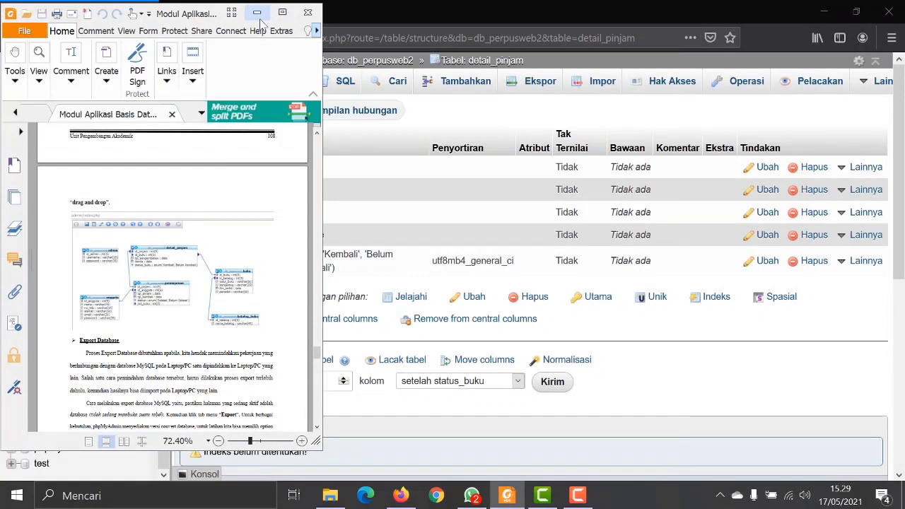
{"action": "left_click", "coordinate": [259, 13]}
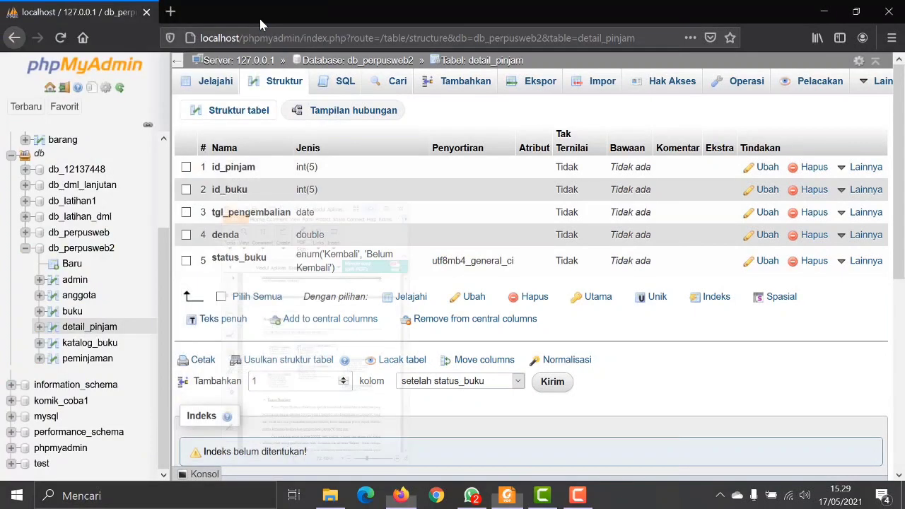
{"action": "left_click", "coordinate": [186, 167]}
{"action": "left_click", "coordinate": [186, 189]}
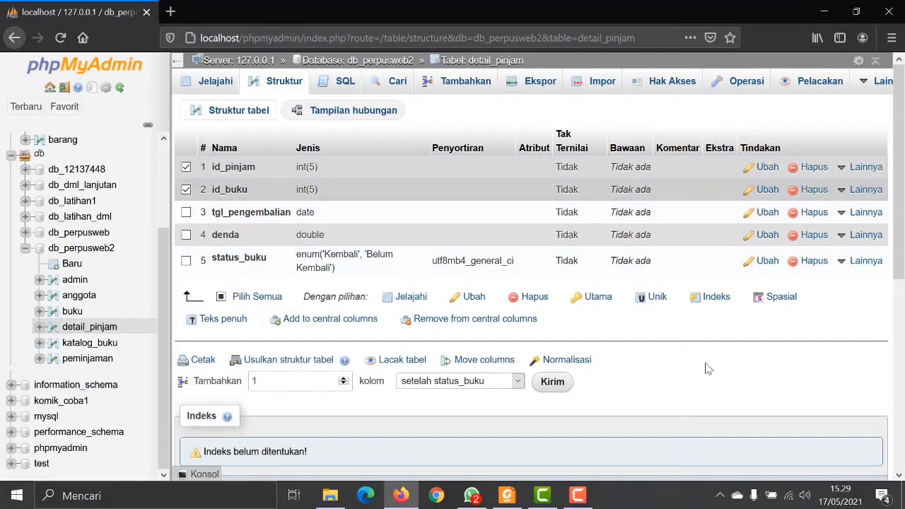
{"action": "scroll", "coordinate": [730, 372], "scroll_direction": "down", "scroll_amount": 2}
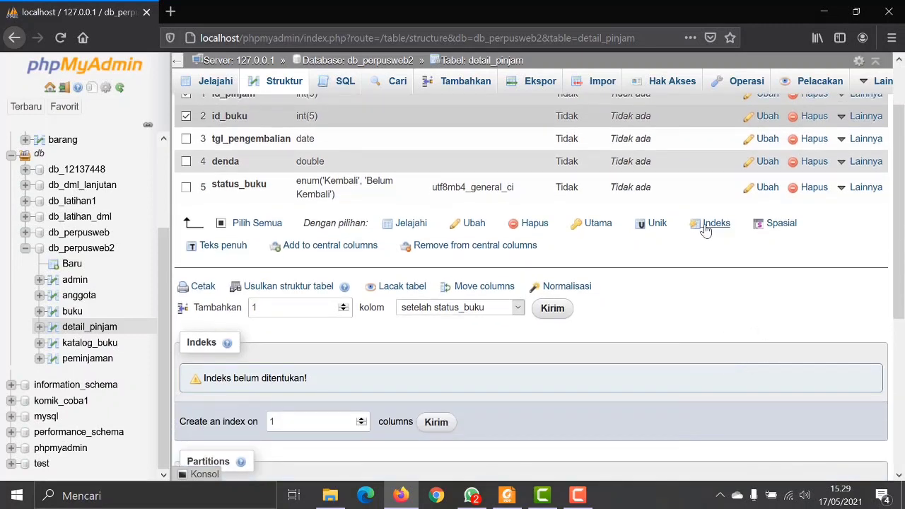
{"action": "left_click", "coordinate": [713, 223]}
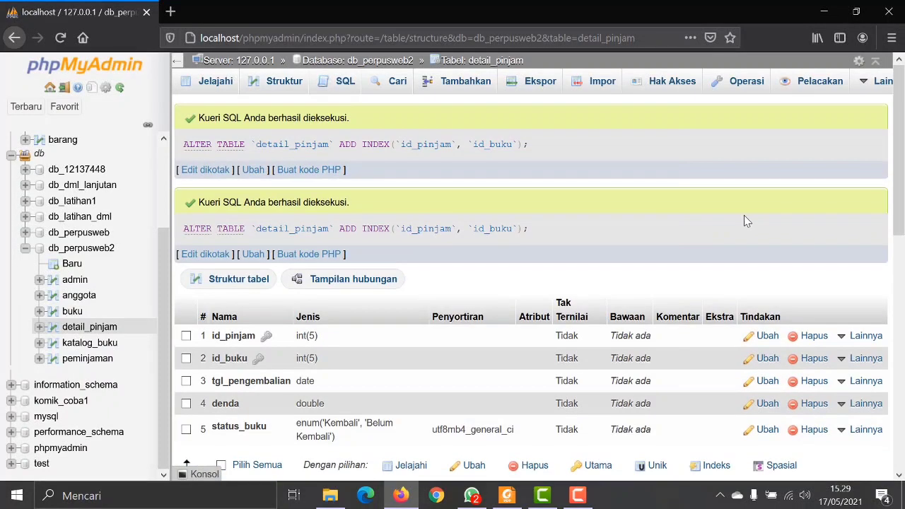
{"action": "scroll", "coordinate": [381, 233], "scroll_direction": "down", "scroll_amount": 8}
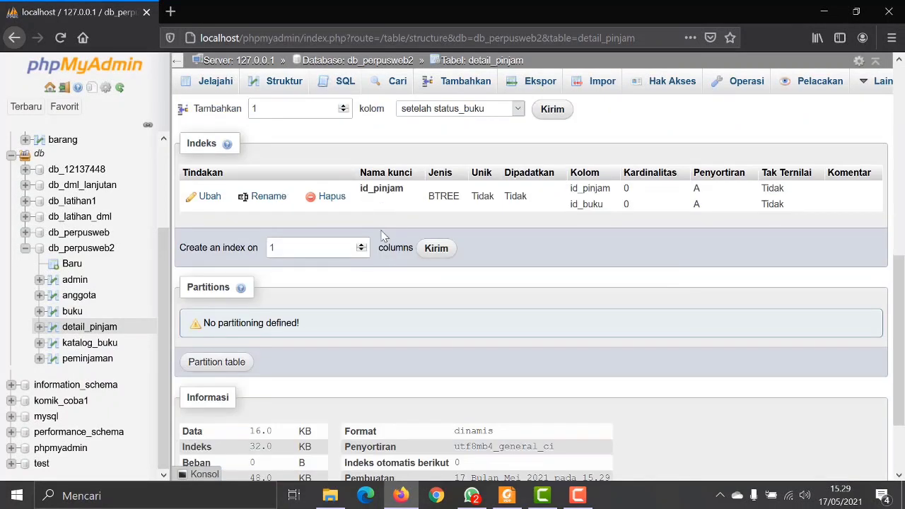
{"action": "scroll", "coordinate": [392, 294], "scroll_direction": "up", "scroll_amount": 3}
{"action": "scroll", "coordinate": [392, 294], "scroll_direction": "up", "scroll_amount": 1}
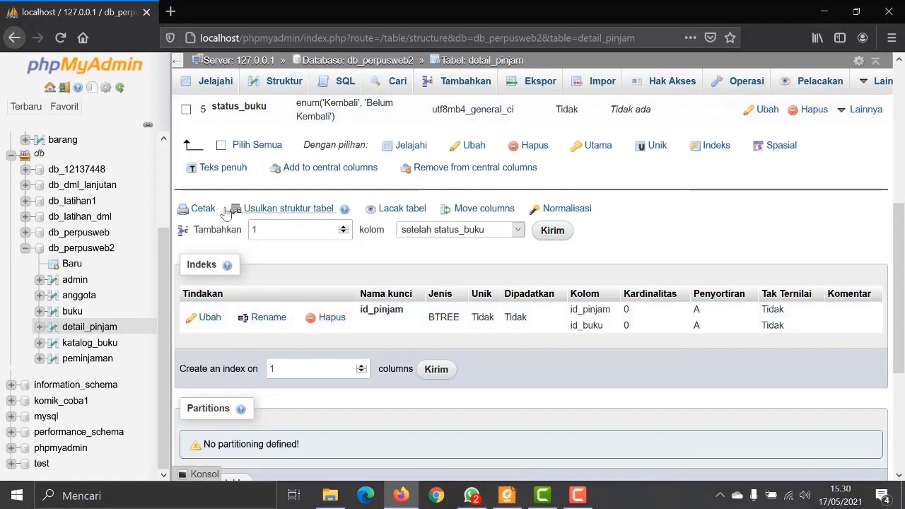
In the db_perpusweb2 Designer, create a foreign key relationship from id_pinjam of peminjaman to id_pinjam of detail_pinjam, leaving the delete and update options unset.
{"action": "left_click", "coordinate": [85, 250]}
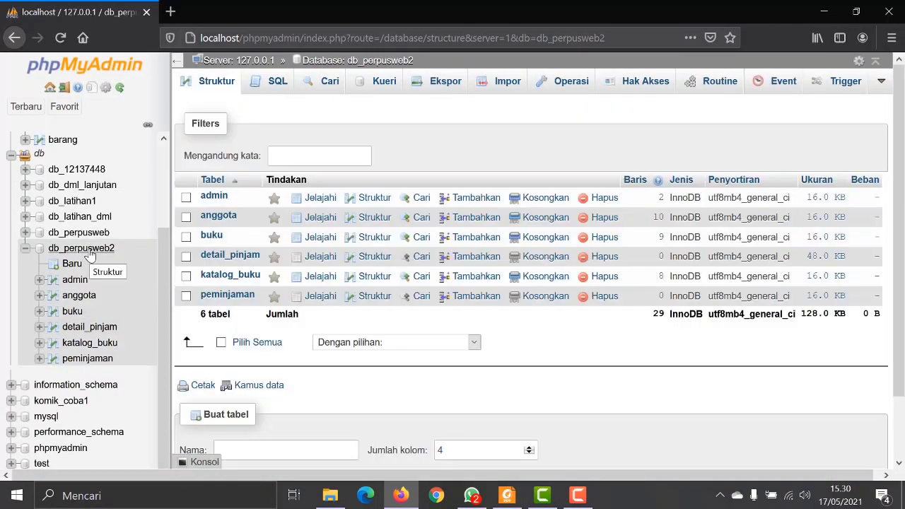
{"action": "mouse_move", "coordinate": [883, 92]}
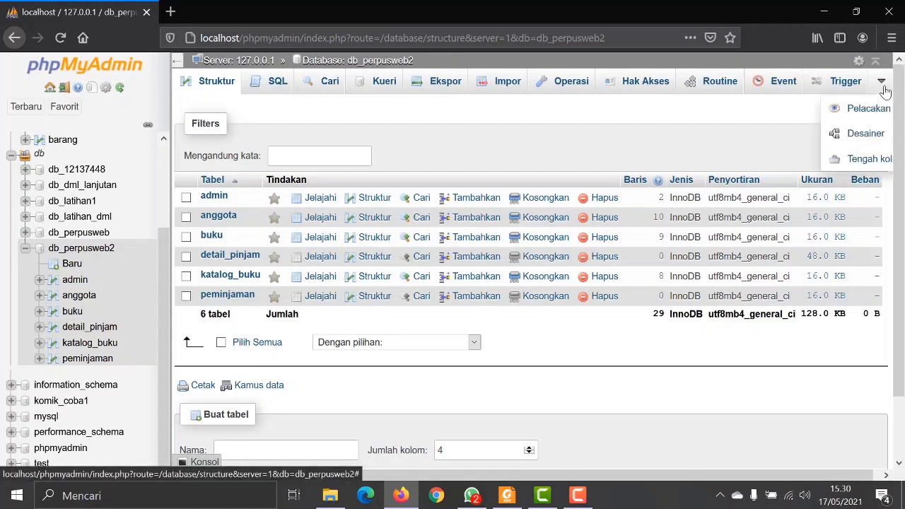
{"action": "left_click", "coordinate": [862, 133]}
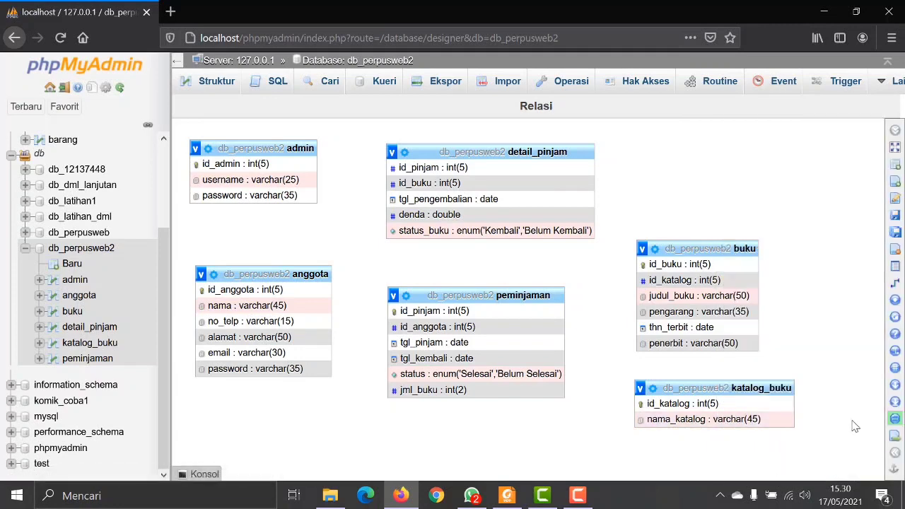
{"action": "mouse_move", "coordinate": [882, 463]}
{"action": "left_click", "coordinate": [816, 458]}
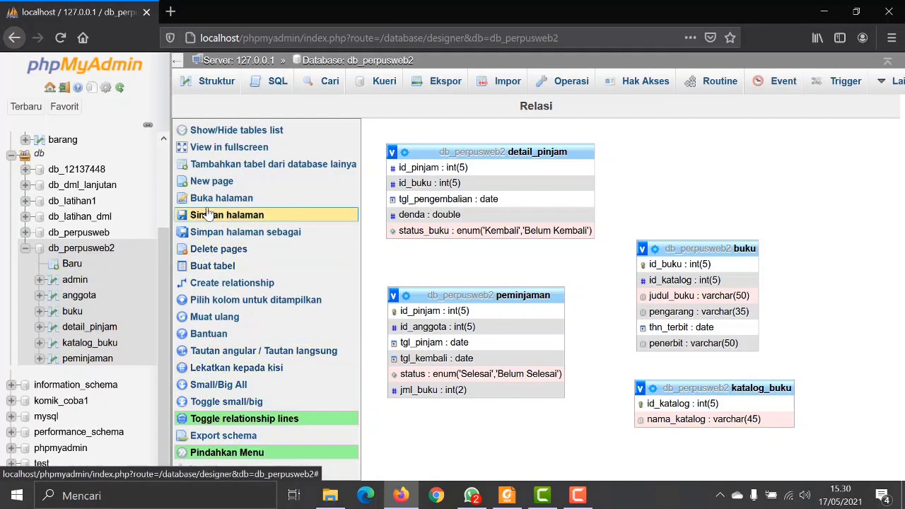
{"action": "left_click", "coordinate": [236, 283]}
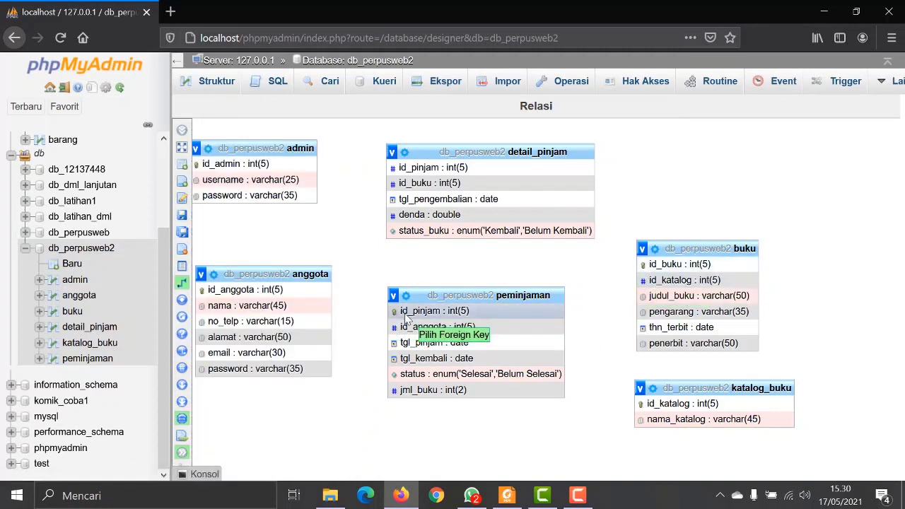
{"action": "left_click", "coordinate": [424, 169]}
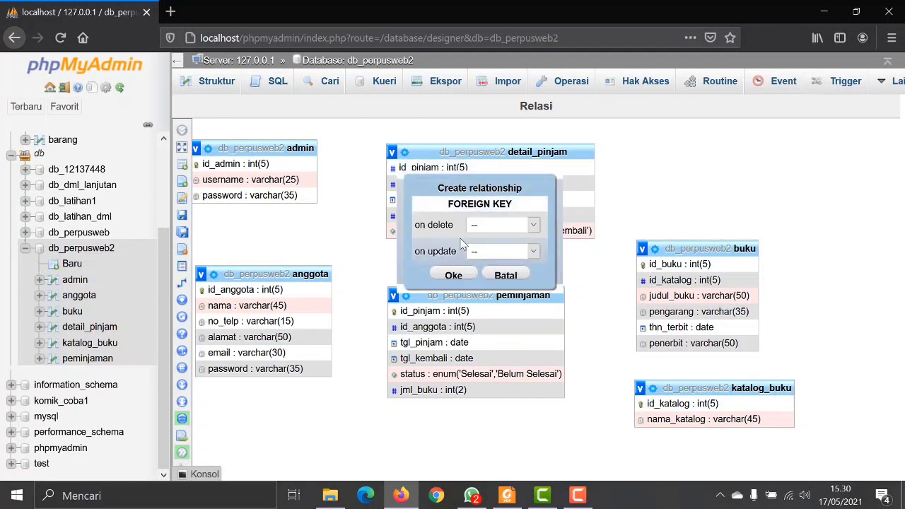
{"action": "left_click", "coordinate": [453, 275]}
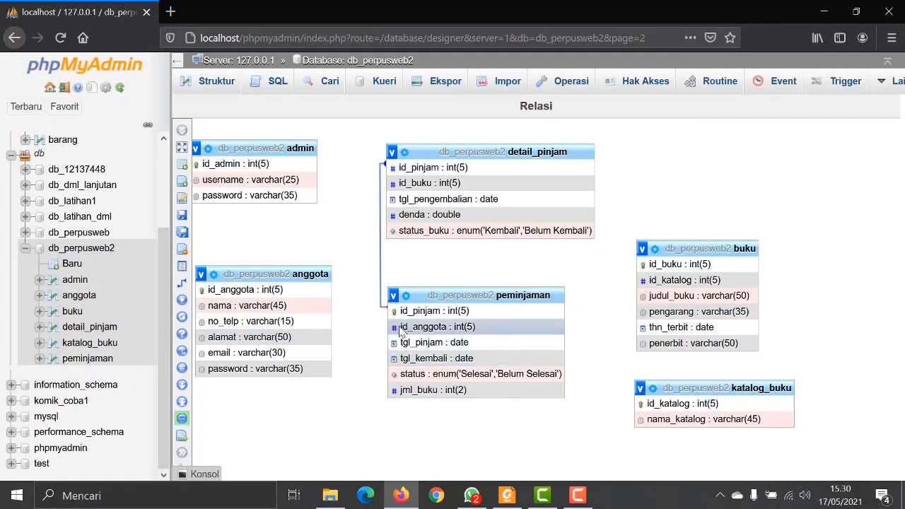
Check the module's diagram and try to relate id_anggota of anggota to id_anggota of peminjaman in Designer.
{"action": "left_click", "coordinate": [503, 497]}
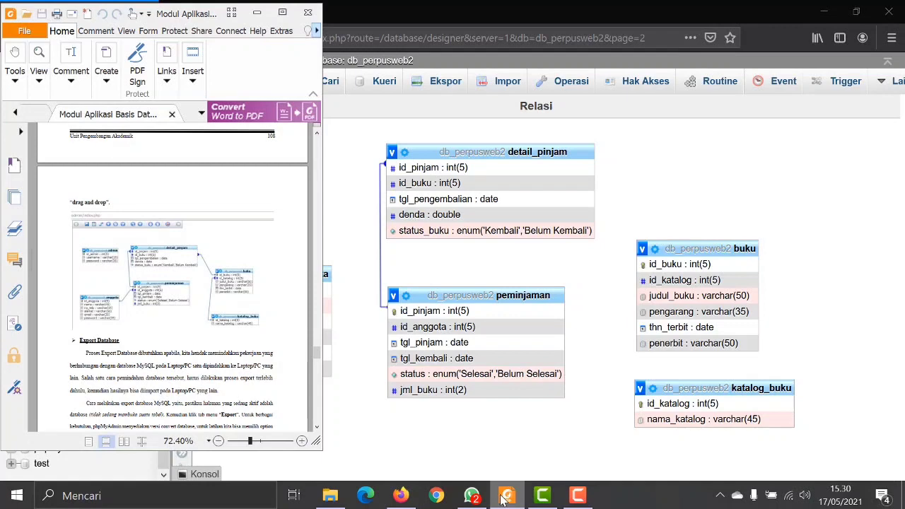
{"action": "left_click", "coordinate": [503, 497]}
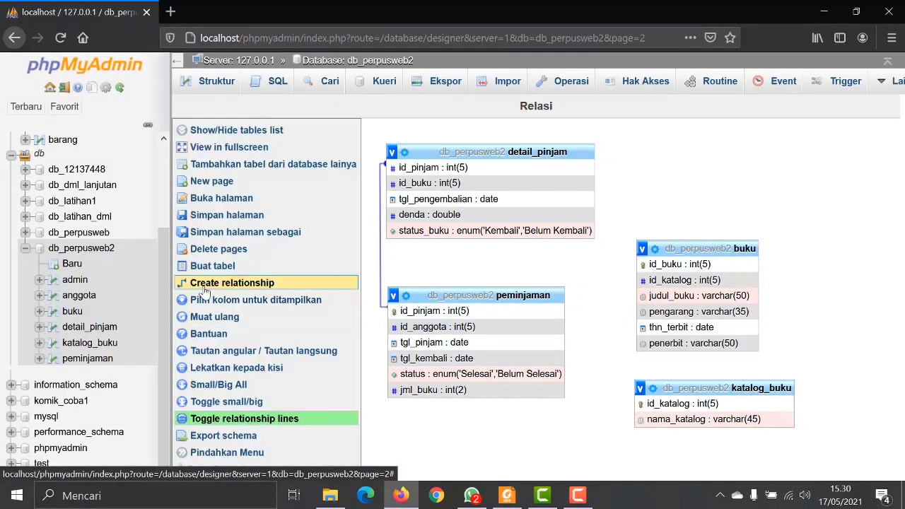
{"action": "left_click", "coordinate": [212, 283]}
{"action": "left_click", "coordinate": [272, 290]}
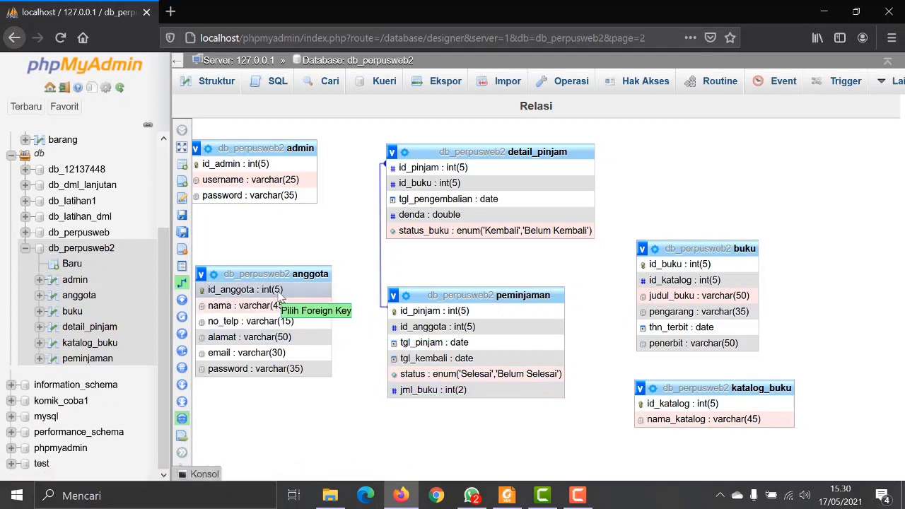
{"action": "left_click", "coordinate": [415, 328]}
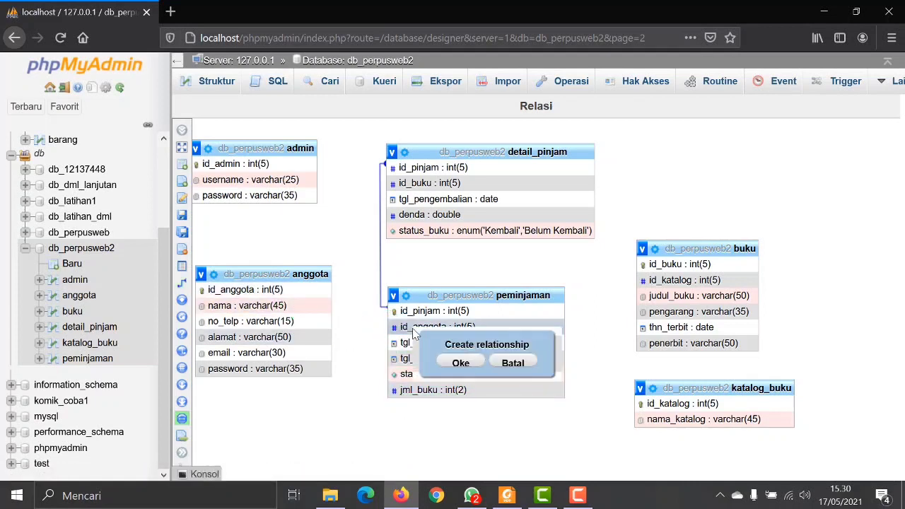
{"action": "left_click", "coordinate": [460, 362]}
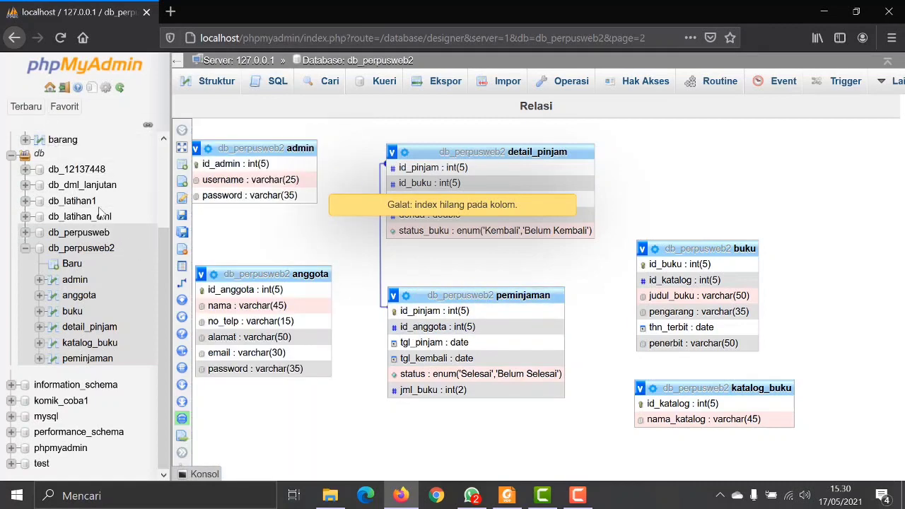
Consult the module's diagram and open the structure of the peminjaman table in db_perpusweb2.
{"action": "scroll", "coordinate": [68, 240], "scroll_direction": "up", "scroll_amount": 3}
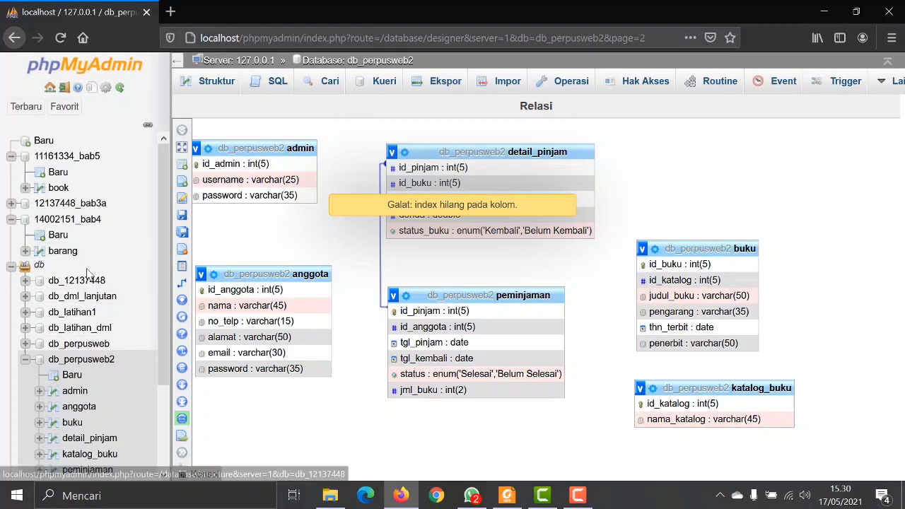
{"action": "scroll", "coordinate": [88, 286], "scroll_direction": "down", "scroll_amount": 3}
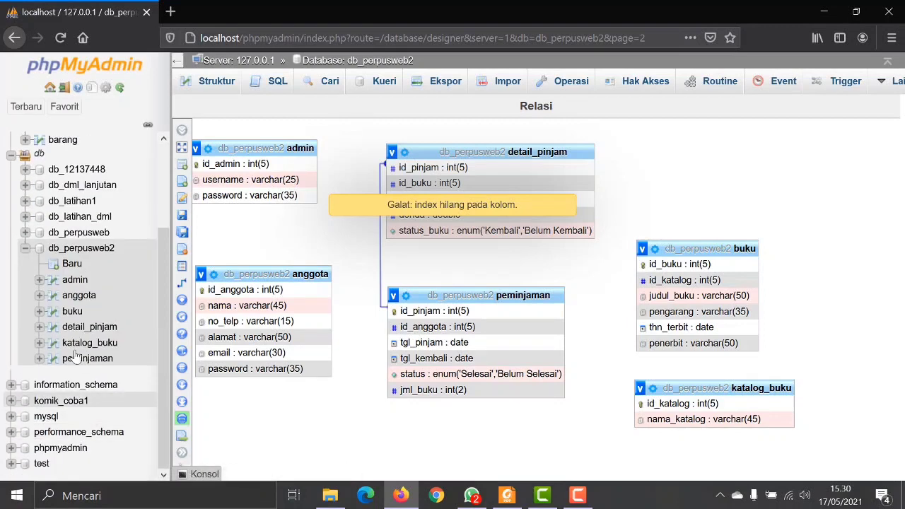
{"action": "left_click", "coordinate": [106, 248]}
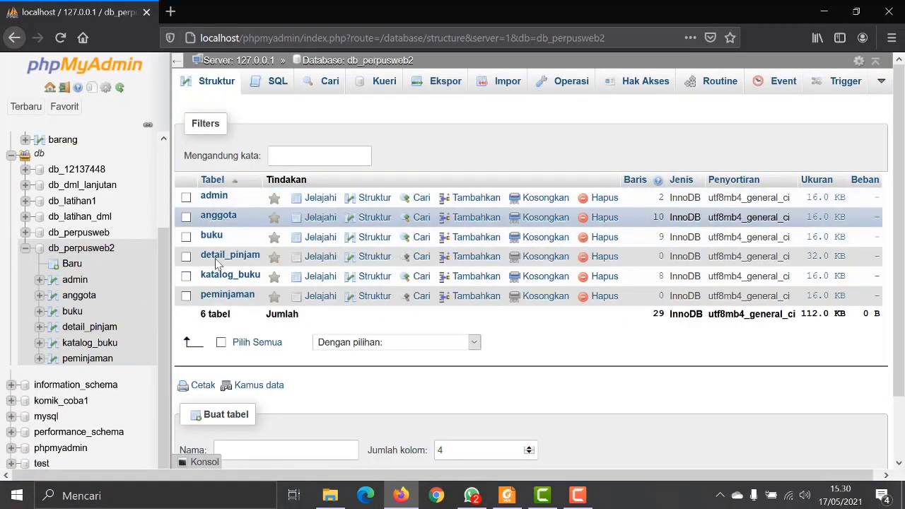
{"action": "left_click", "coordinate": [508, 495]}
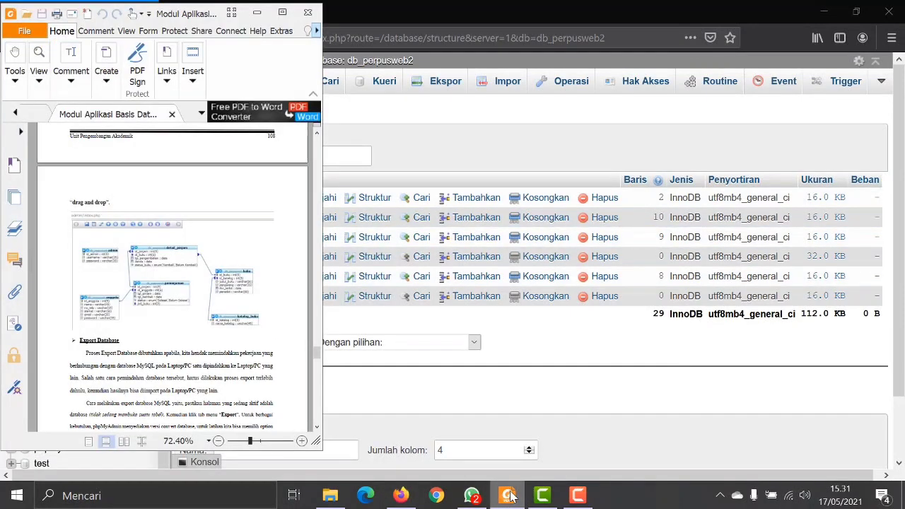
{"action": "left_click", "coordinate": [509, 495]}
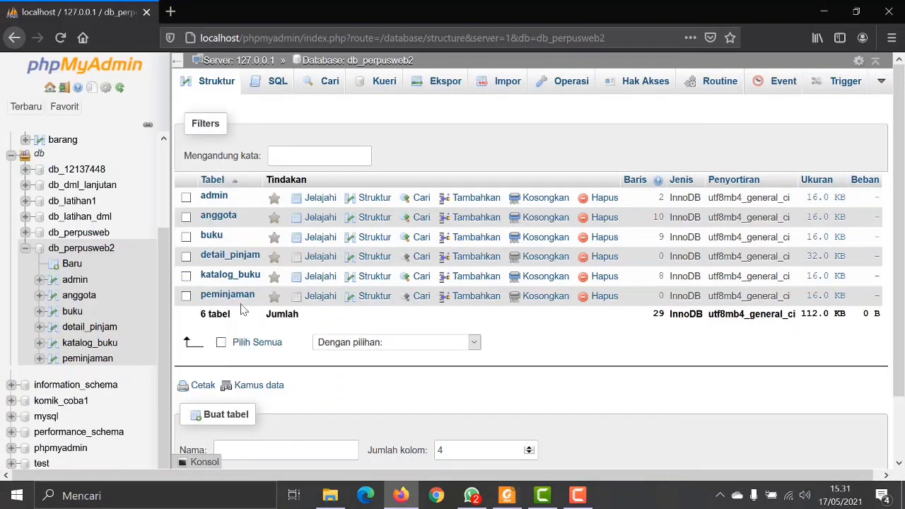
{"action": "left_click", "coordinate": [379, 300]}
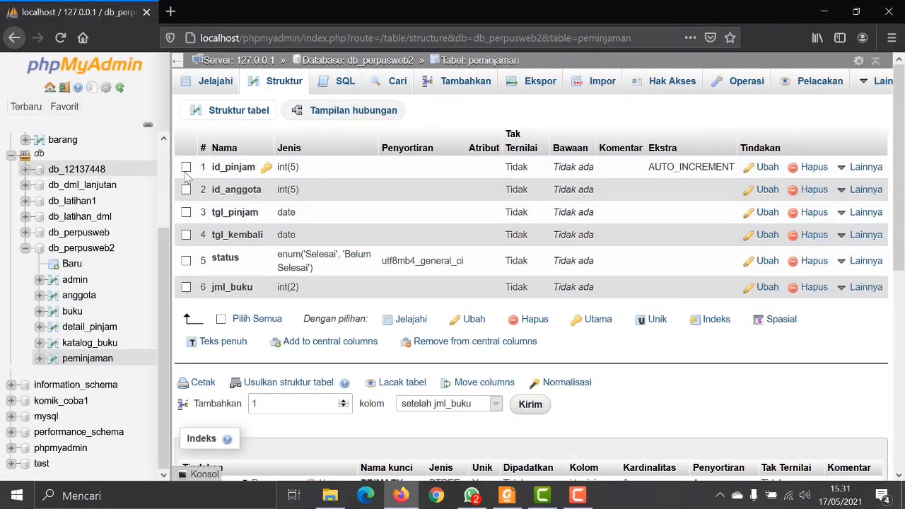
Add an index on the id_pinjam column of peminjaman and compare it with the module's diagram.
{"action": "left_click", "coordinate": [187, 168]}
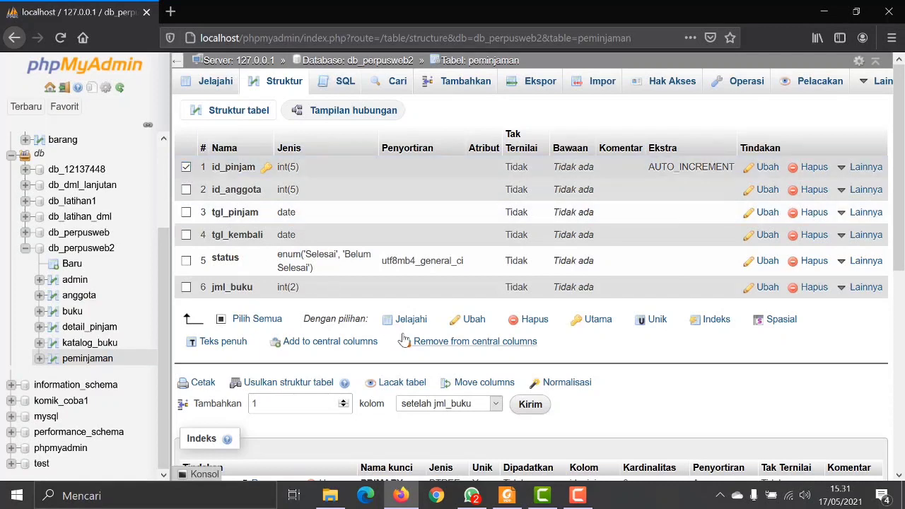
{"action": "left_click", "coordinate": [727, 326]}
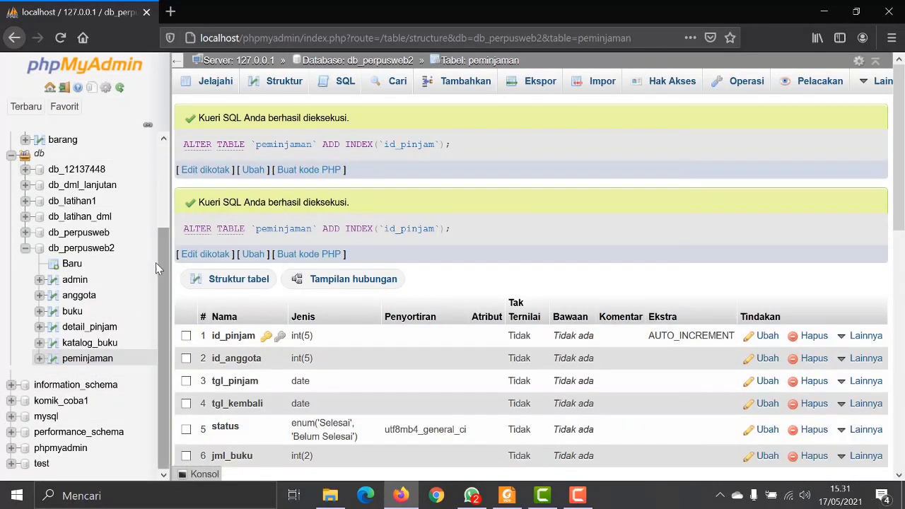
{"action": "left_click", "coordinate": [508, 495]}
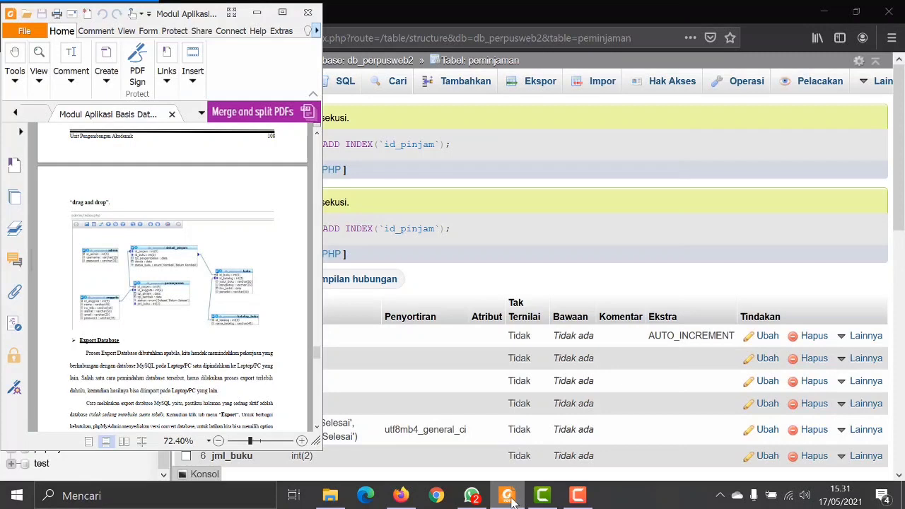
{"action": "left_click", "coordinate": [509, 495]}
Delete the non-primary id_pinjam index from the peminjaman table.
{"action": "scroll", "coordinate": [424, 357], "scroll_direction": "down", "scroll_amount": 2}
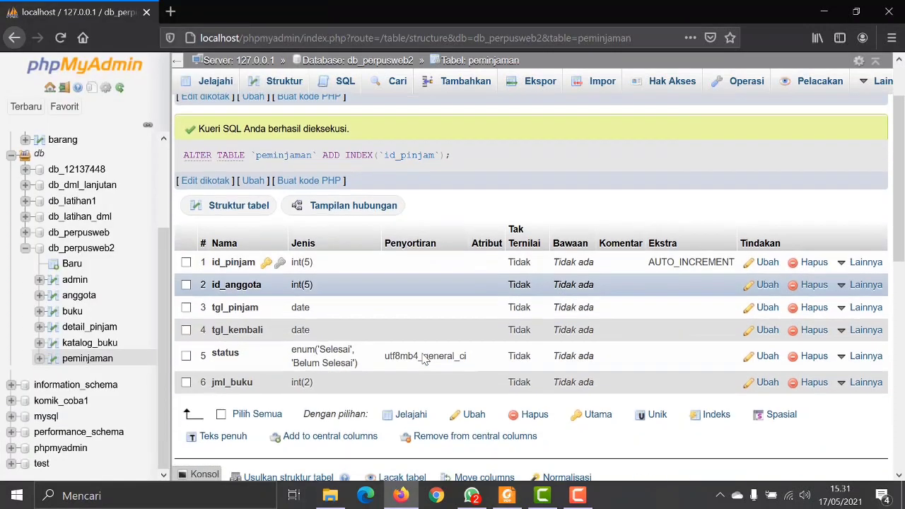
{"action": "scroll", "coordinate": [263, 424], "scroll_direction": "down", "scroll_amount": 4}
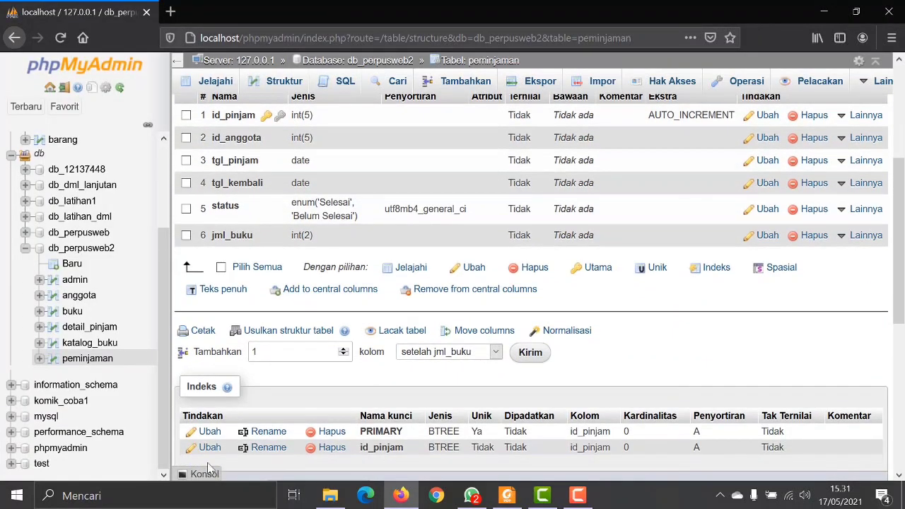
{"action": "scroll", "coordinate": [263, 434], "scroll_direction": "down", "scroll_amount": 4}
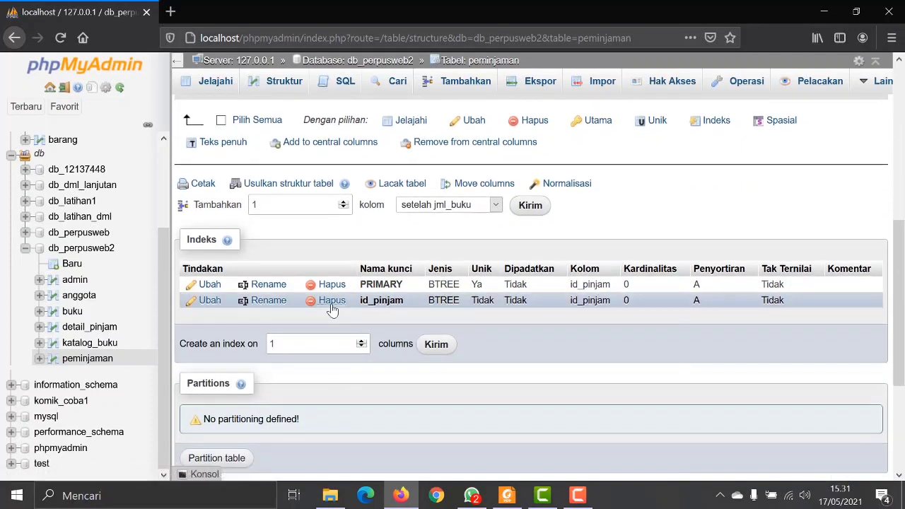
{"action": "left_click", "coordinate": [331, 303]}
{"action": "left_click", "coordinate": [565, 297]}
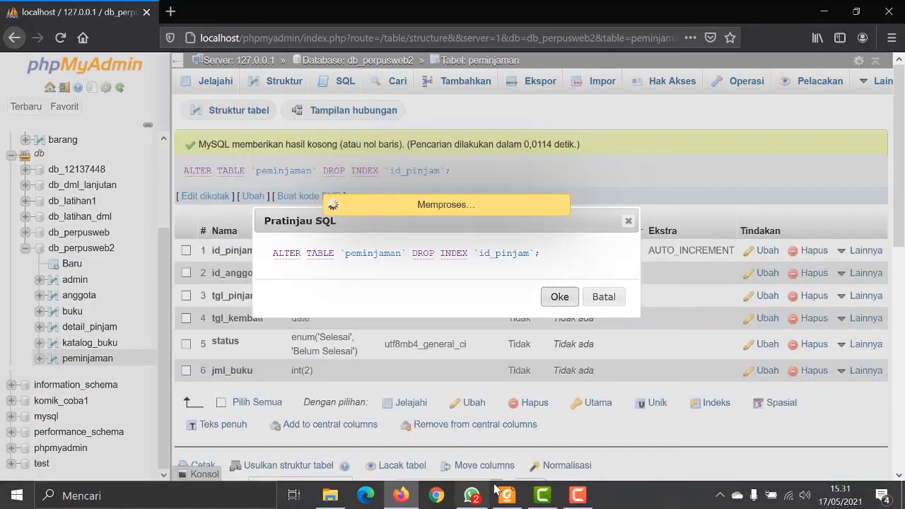
Consult the module's diagram and add an index on the id_anggota column of the peminjaman table.
{"action": "left_click", "coordinate": [512, 501]}
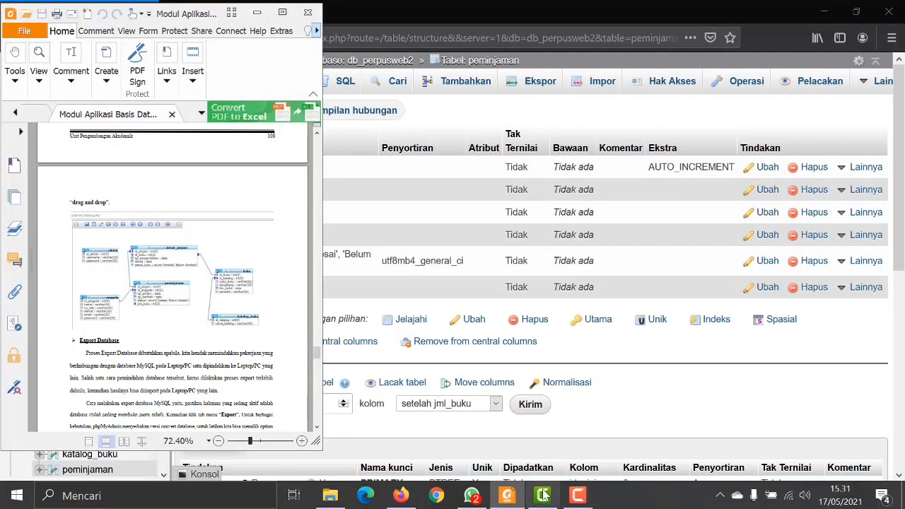
{"action": "left_click", "coordinate": [400, 495]}
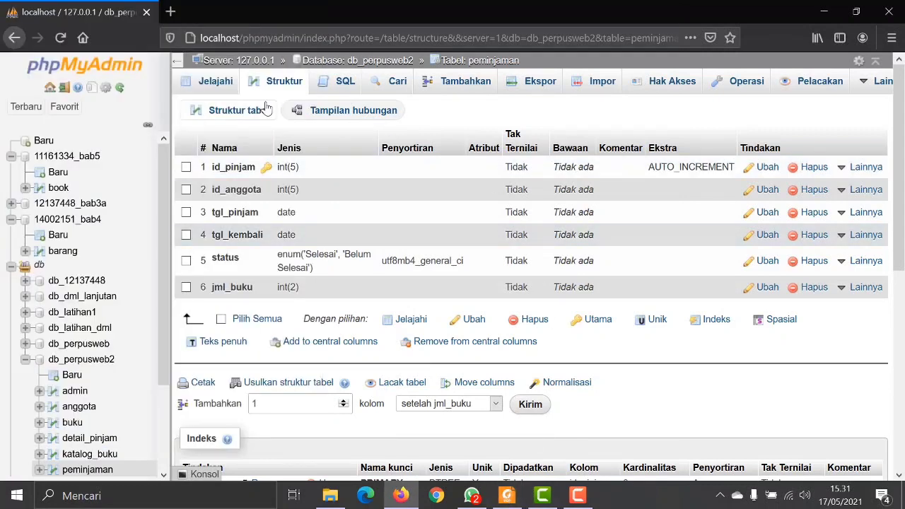
{"action": "left_click", "coordinate": [186, 190]}
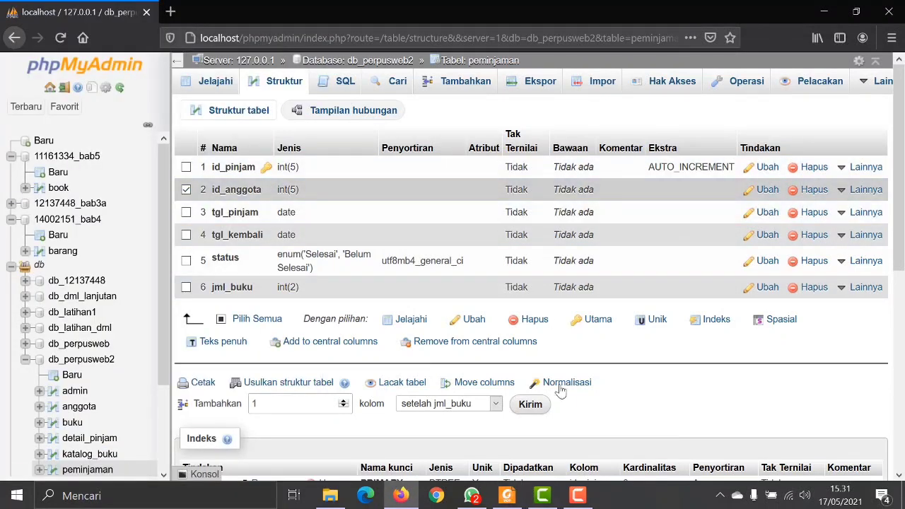
{"action": "left_click", "coordinate": [712, 321]}
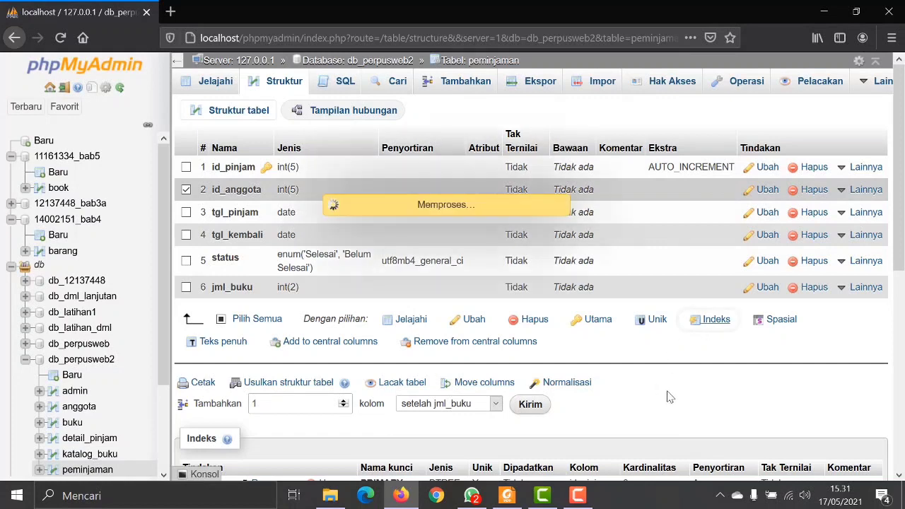
Recheck the module's diagram and add an index on the id_katalog column of the buku table in db_perpusweb2.
{"action": "left_click", "coordinate": [514, 497]}
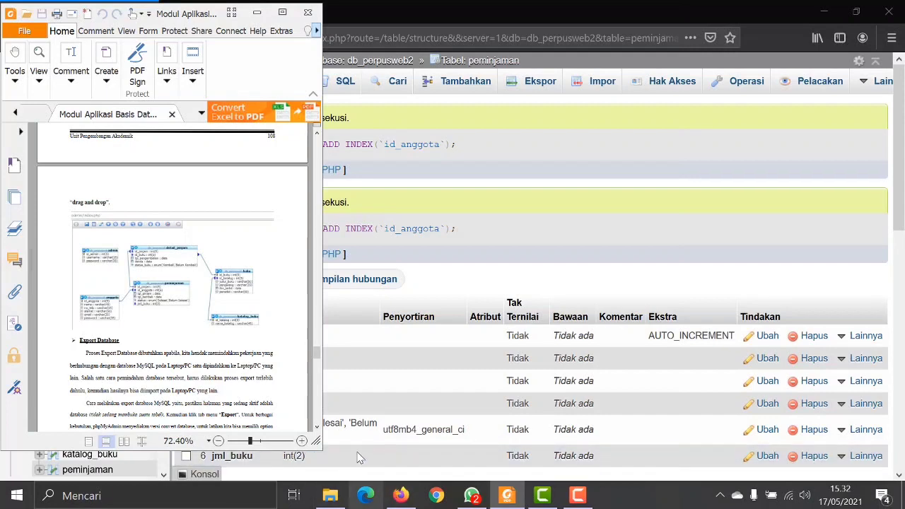
{"action": "left_click", "coordinate": [500, 224]}
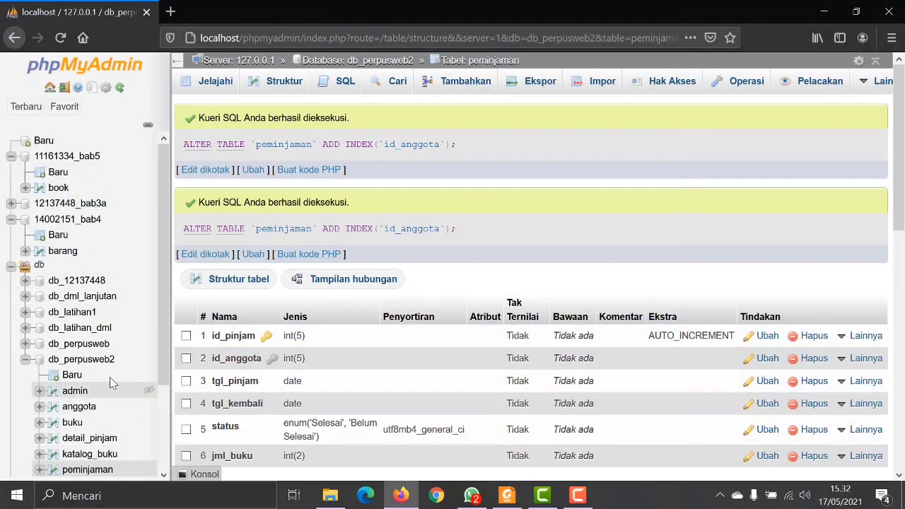
{"action": "left_click", "coordinate": [99, 360]}
{"action": "scroll", "coordinate": [119, 368], "scroll_direction": "down", "scroll_amount": 2}
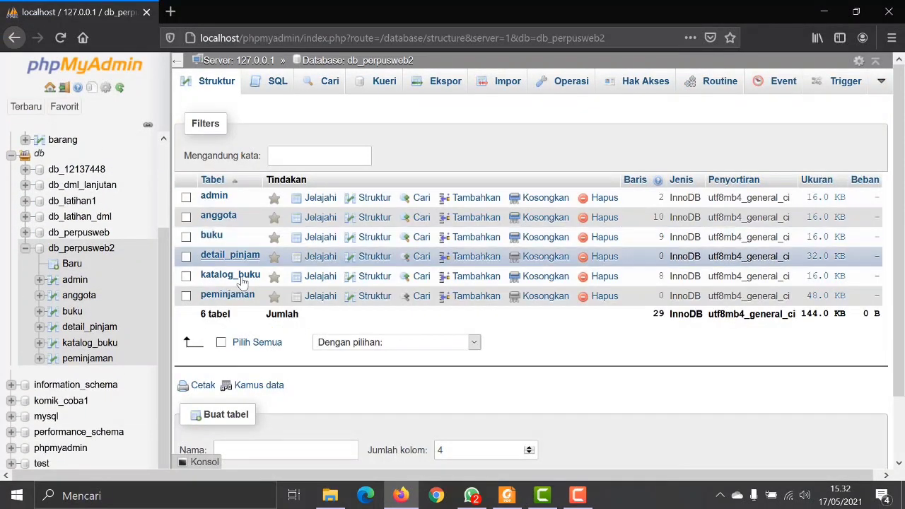
{"action": "left_click", "coordinate": [212, 236]}
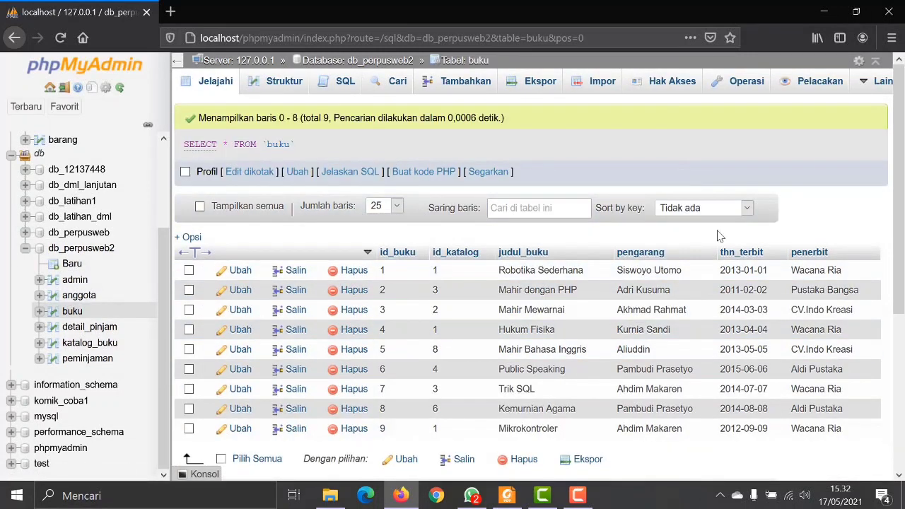
{"action": "left_click", "coordinate": [252, 84]}
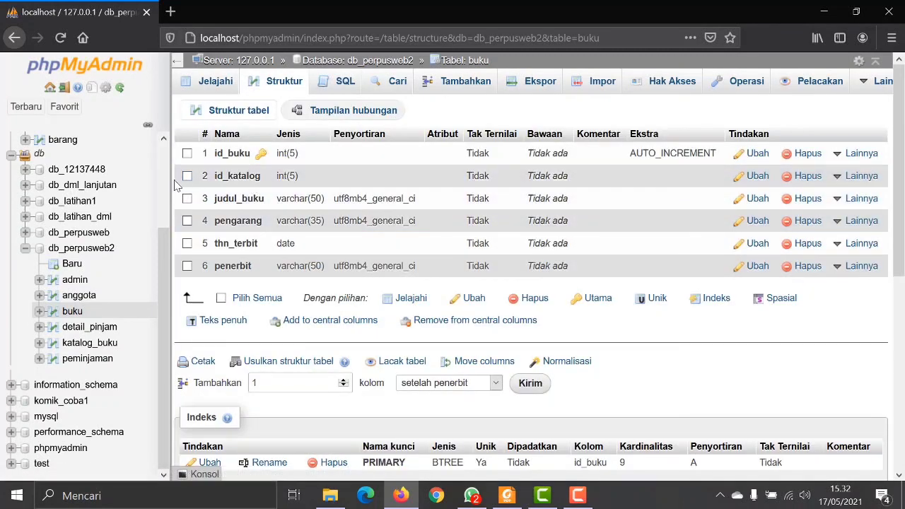
{"action": "left_click", "coordinate": [186, 176]}
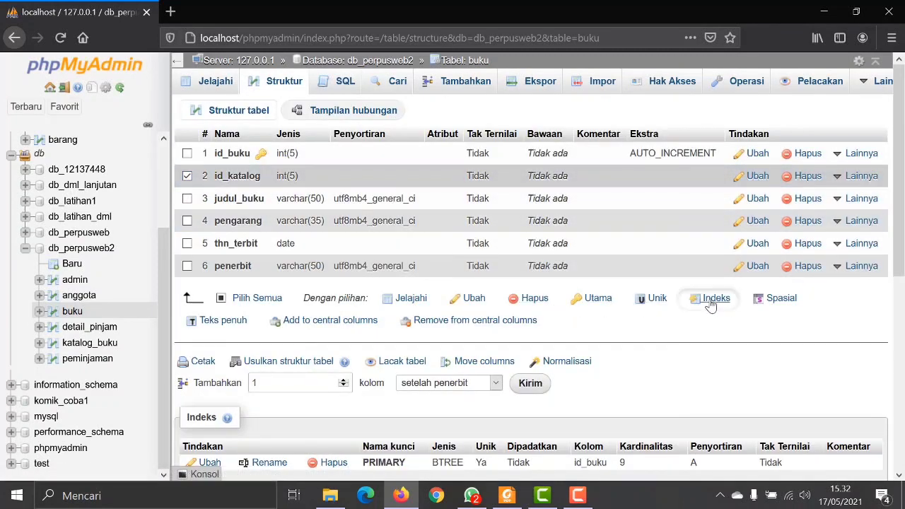
{"action": "left_click", "coordinate": [710, 299]}
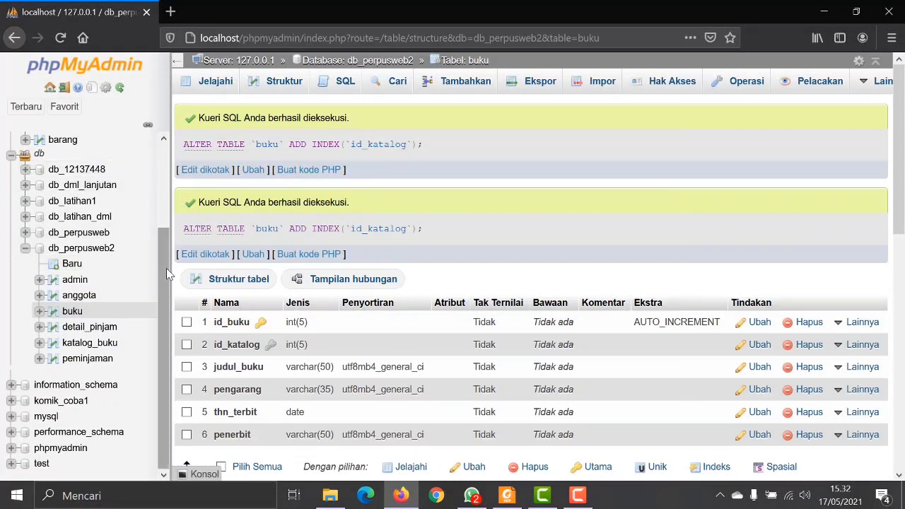
Open db_perpusweb2 in Designer and compare its table relations with the module's diagram.
{"action": "left_click_drag", "start_coordinate": [166, 268], "coordinate": [164, 185]}
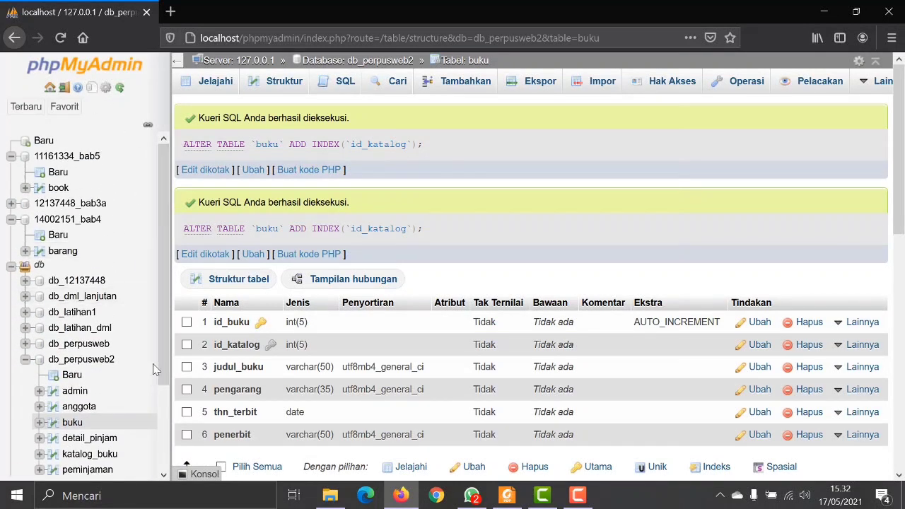
{"action": "scroll", "coordinate": [153, 363], "scroll_direction": "down", "scroll_amount": 3}
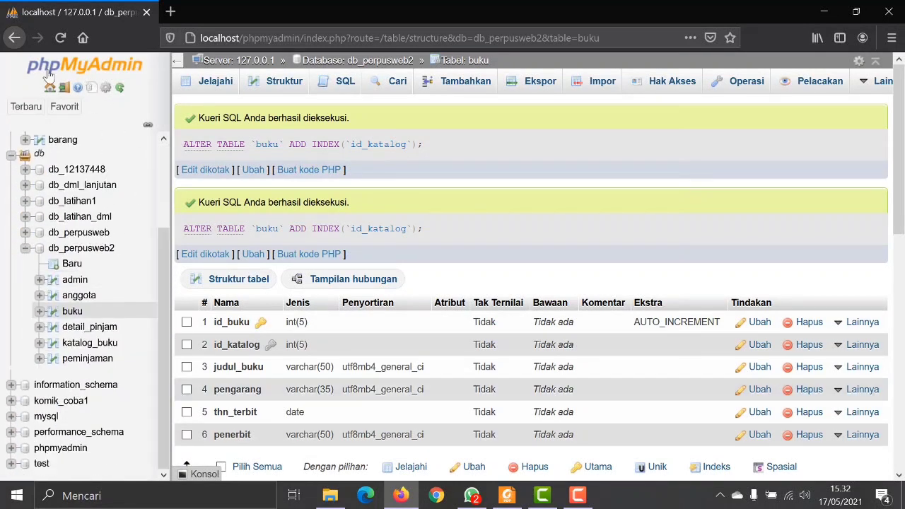
{"action": "left_click", "coordinate": [87, 249]}
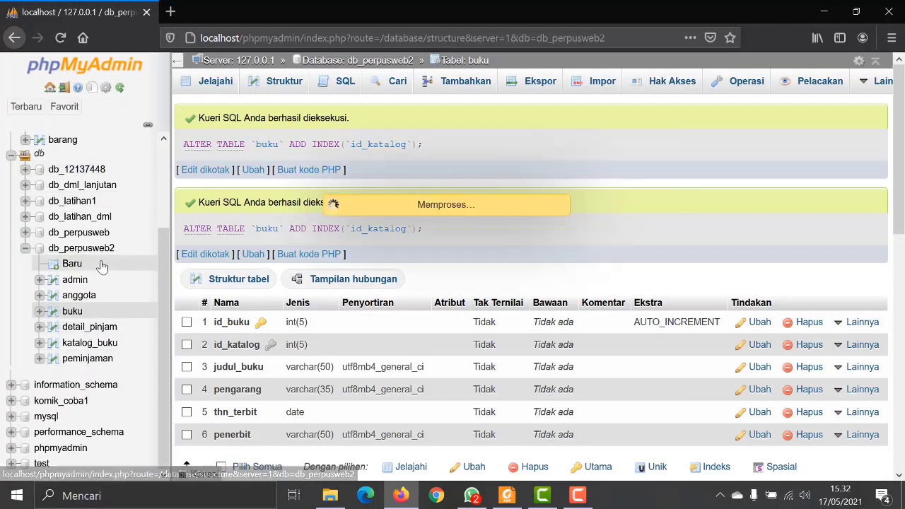
{"action": "left_click", "coordinate": [880, 85]}
{"action": "left_click", "coordinate": [830, 133]}
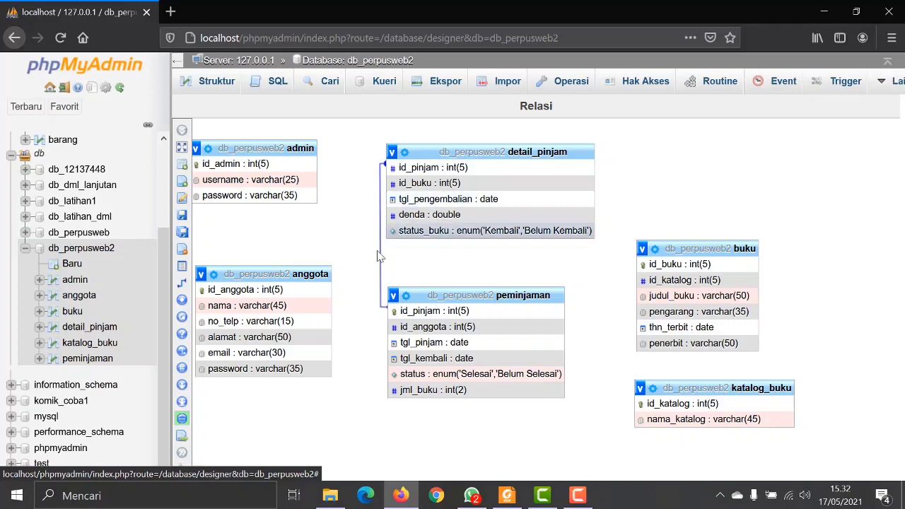
{"action": "mouse_move", "coordinate": [211, 230]}
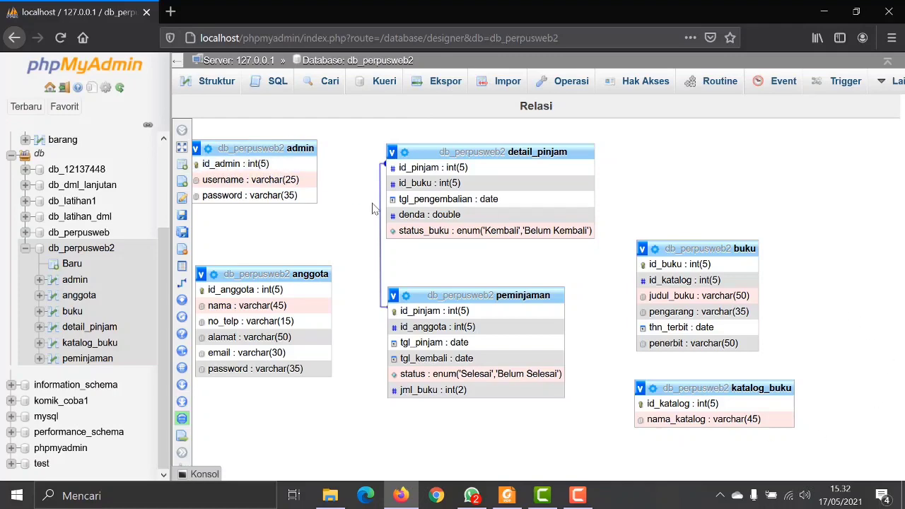
{"action": "left_click", "coordinate": [578, 495]}
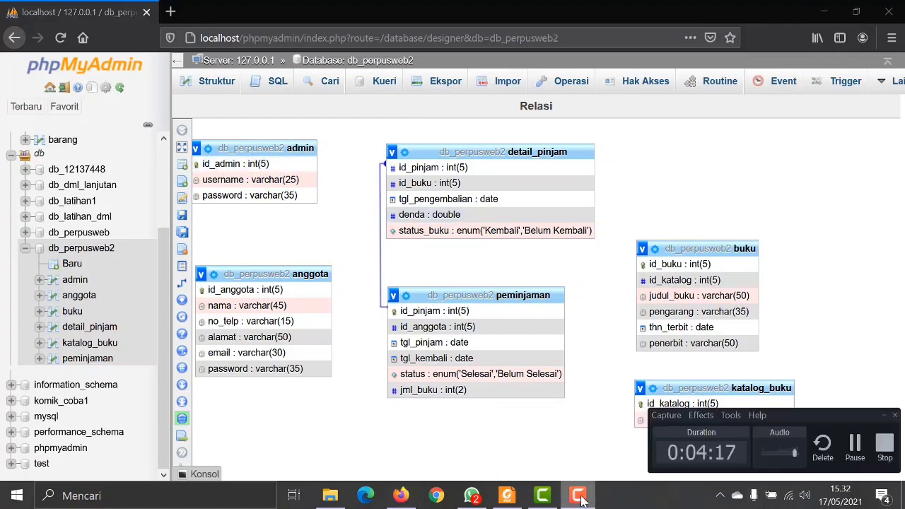
{"action": "left_click", "coordinate": [578, 495]}
{"action": "left_click", "coordinate": [508, 497]}
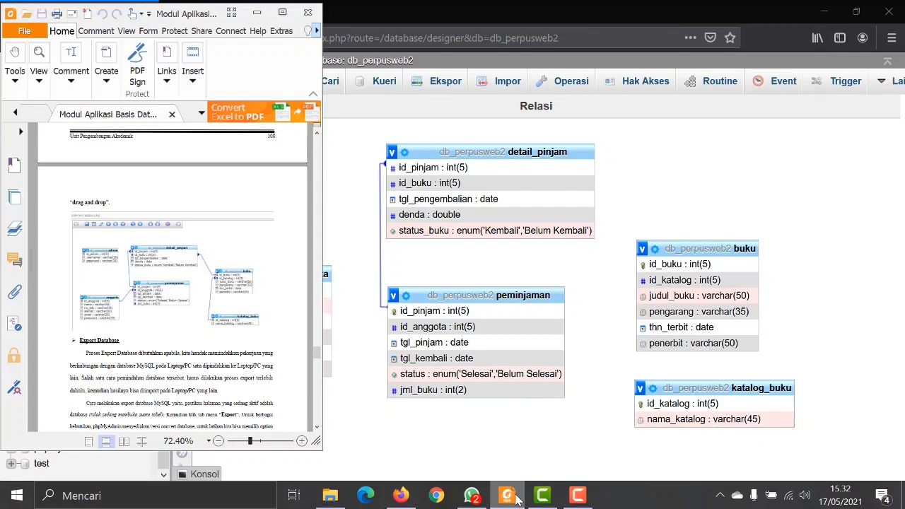
{"action": "left_click", "coordinate": [516, 498]}
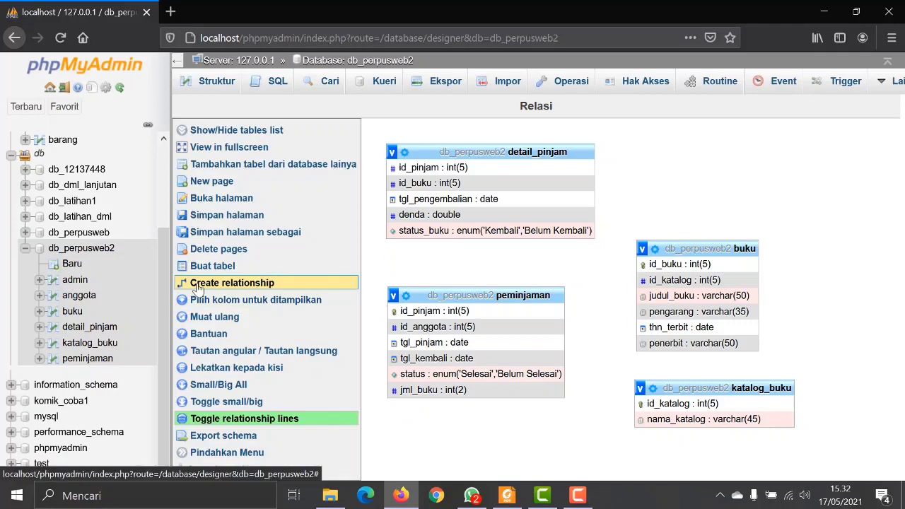
Create a relationship in Designer with id_anggota of anggota as the reference key and id_anggota of peminjaman as the foreign key.
{"action": "left_click", "coordinate": [182, 284]}
{"action": "left_click", "coordinate": [306, 290]}
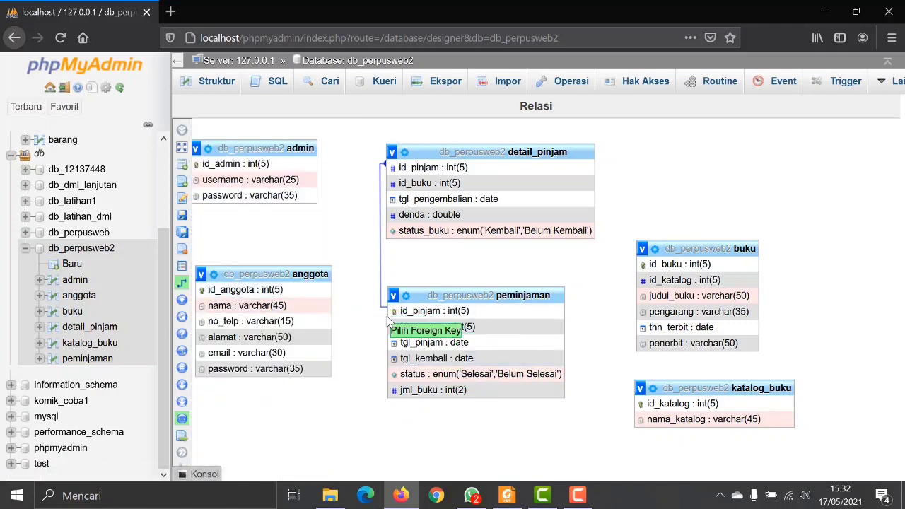
{"action": "left_click", "coordinate": [391, 325]}
{"action": "left_click", "coordinate": [452, 429]}
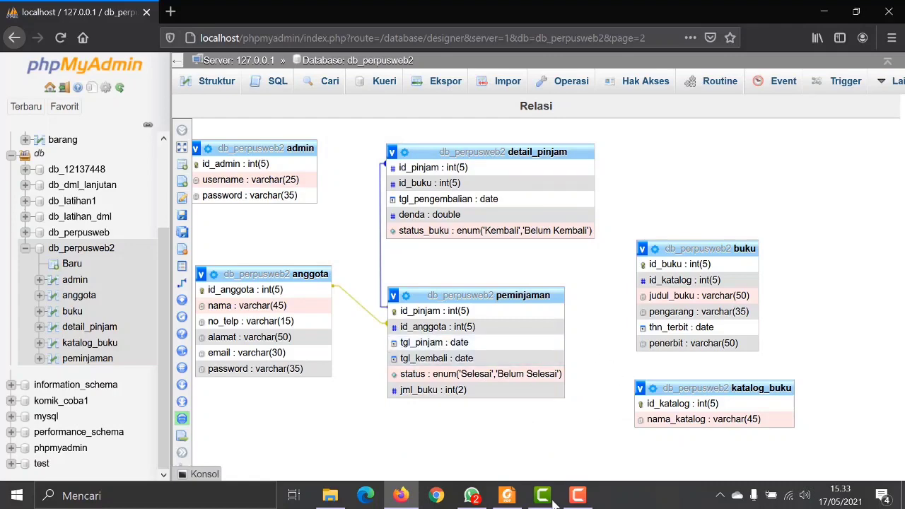
Check the module's diagram and delete the relationship between anggota and peminjaman in Designer.
{"action": "left_click", "coordinate": [505, 497]}
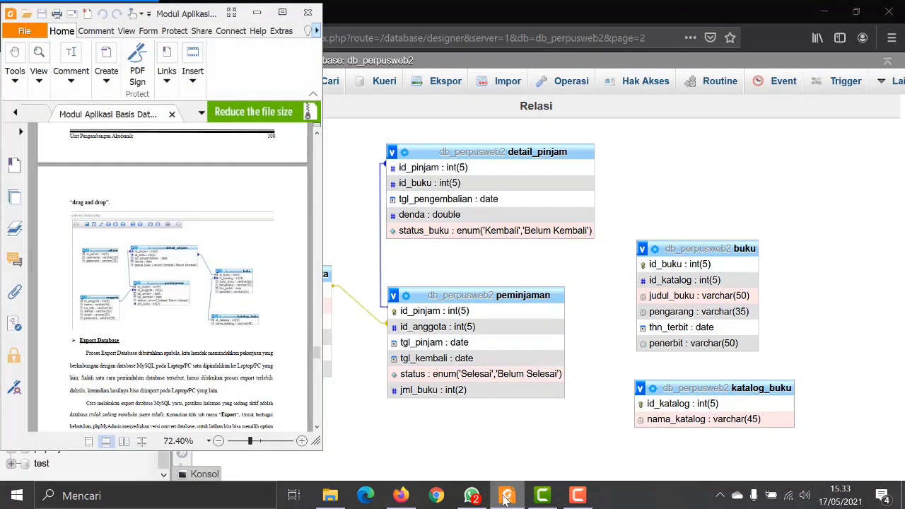
{"action": "left_click", "coordinate": [505, 499]}
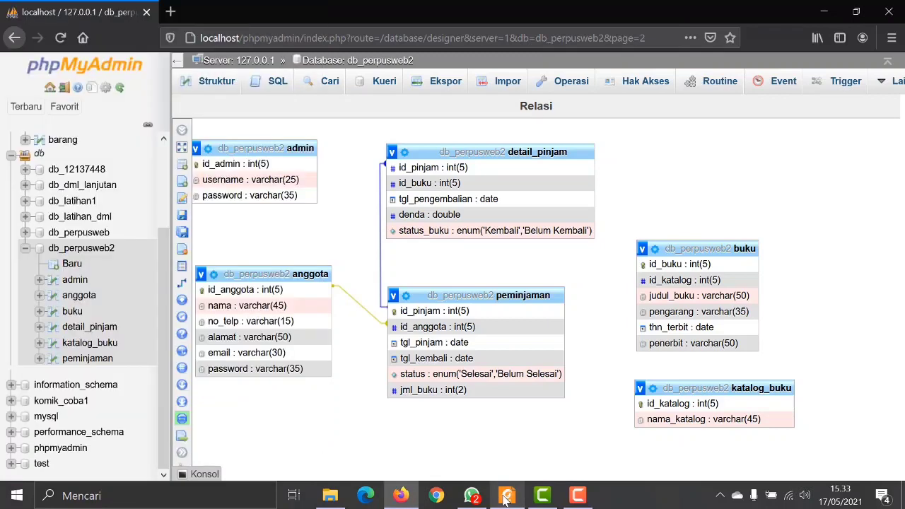
{"action": "left_click", "coordinate": [388, 329]}
{"action": "left_click", "coordinate": [404, 299]}
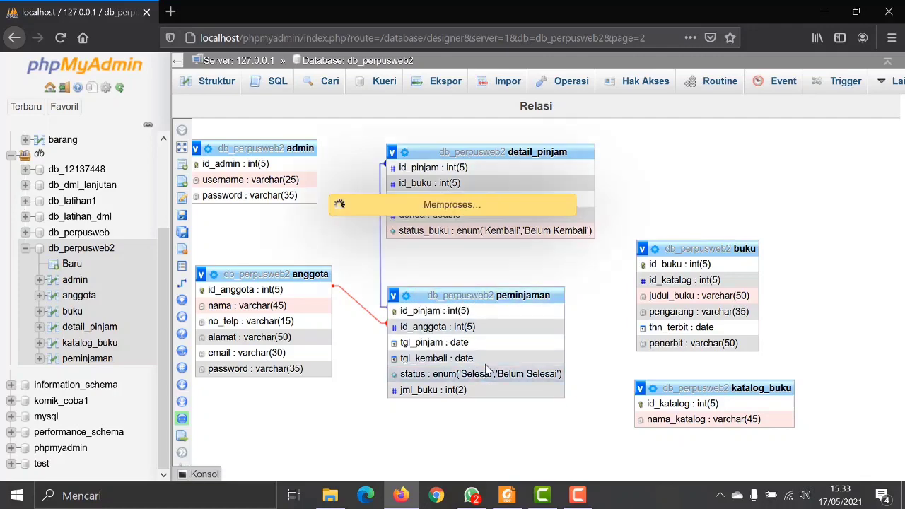
Try to create the reverse relationship, with id_anggota of peminjaman as the reference key and id_anggota of anggota as the foreign key.
{"action": "left_click", "coordinate": [191, 283]}
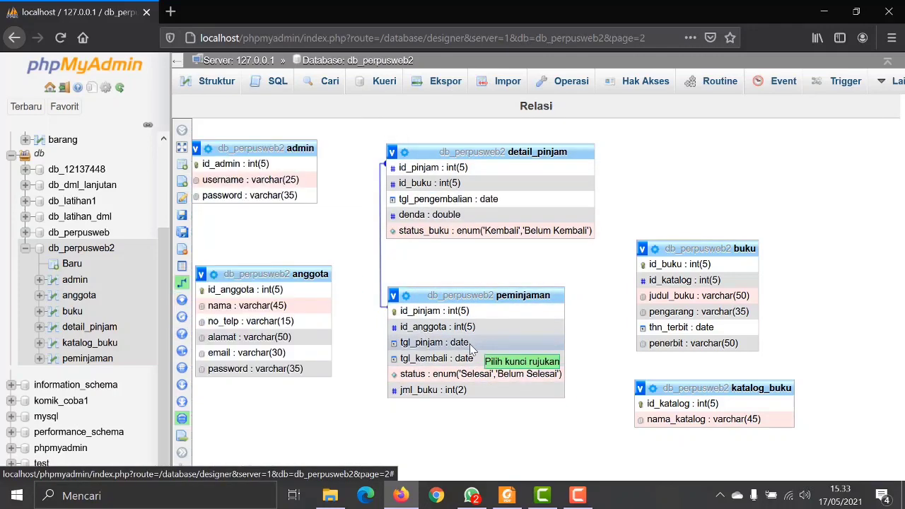
{"action": "left_click", "coordinate": [408, 328]}
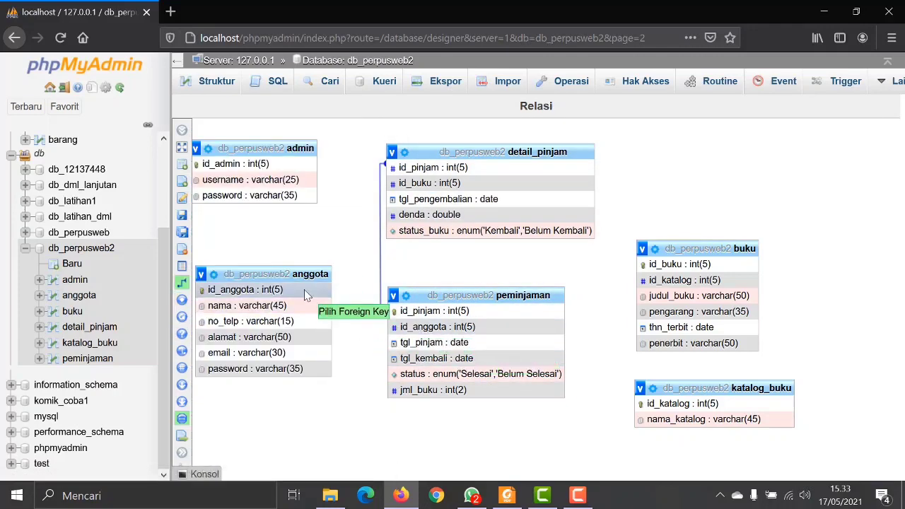
{"action": "left_click", "coordinate": [311, 291]}
{"action": "left_click", "coordinate": [363, 394]}
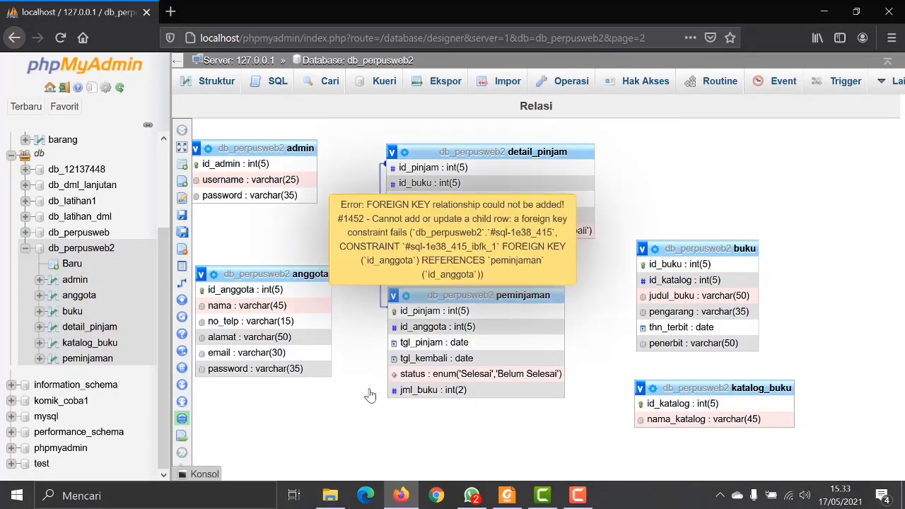
{"action": "left_click", "coordinate": [378, 277]}
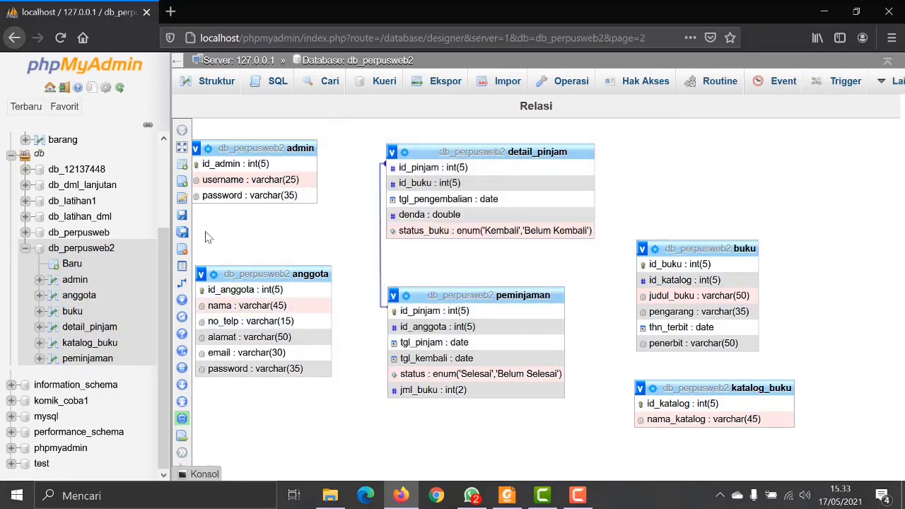
Return to the table list of db_perpusweb2 and review the relations in the module's diagram.
{"action": "left_click", "coordinate": [84, 249]}
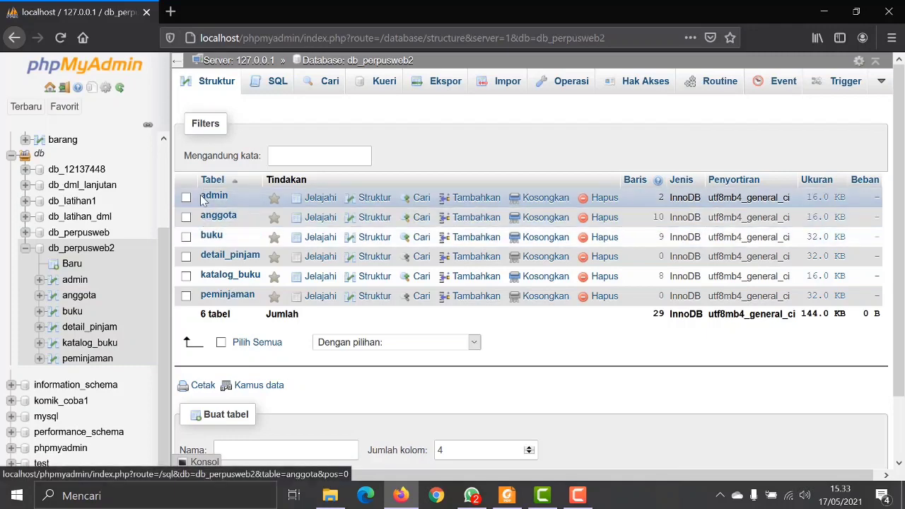
{"action": "left_click", "coordinate": [502, 489]}
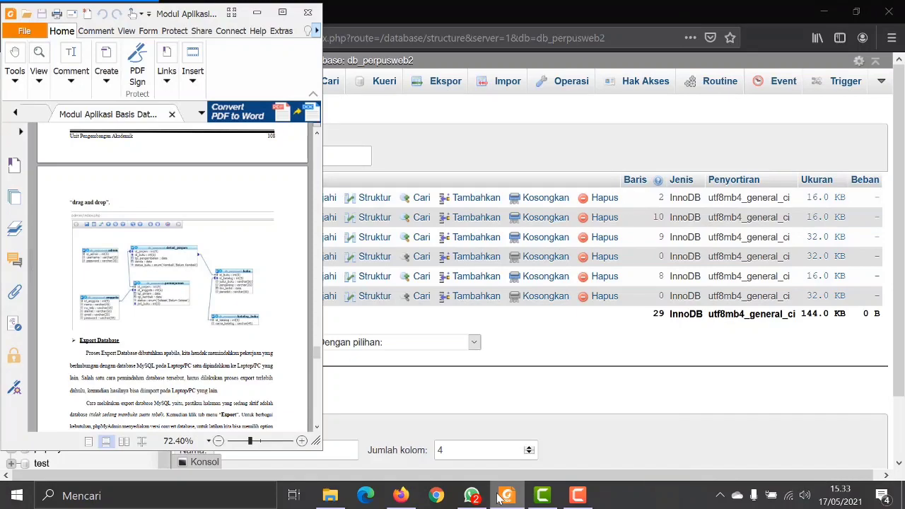
{"action": "left_click", "coordinate": [499, 498]}
{"action": "left_click", "coordinate": [498, 498]}
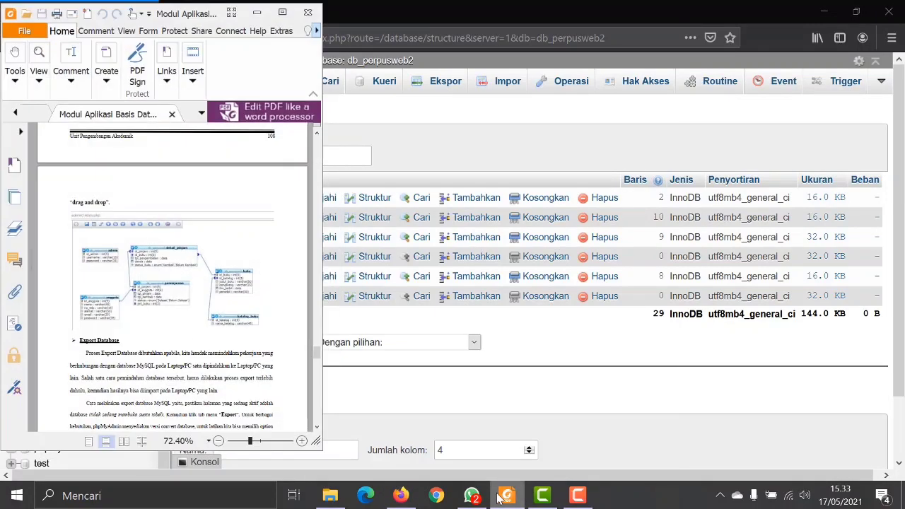
{"action": "left_click", "coordinate": [499, 498]}
{"action": "left_click", "coordinate": [499, 498]}
{"action": "left_click", "coordinate": [499, 498]}
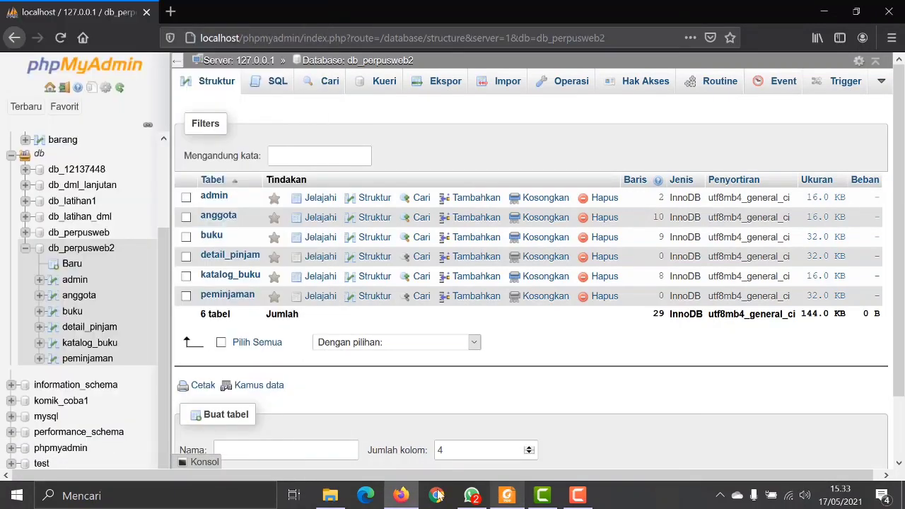
Add an index on the id_anggota column of the anggota table.
{"action": "left_click", "coordinate": [79, 295]}
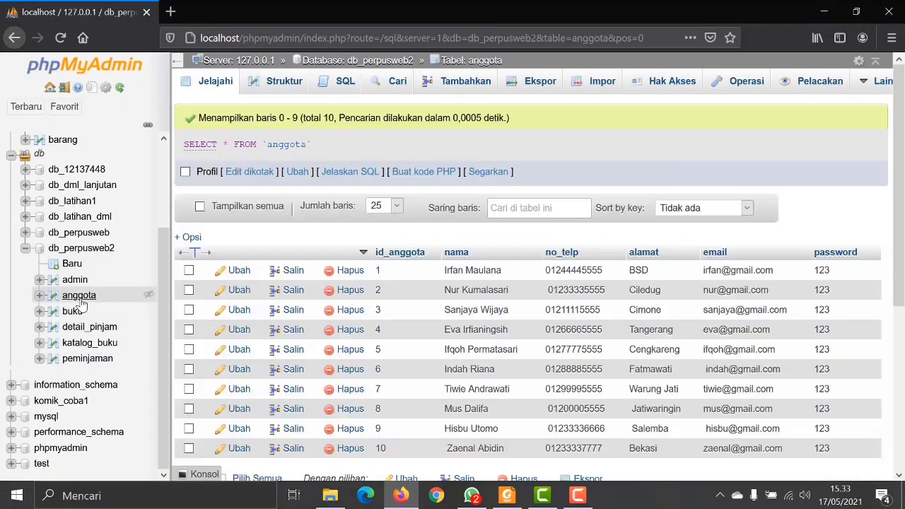
{"action": "left_click", "coordinate": [283, 86]}
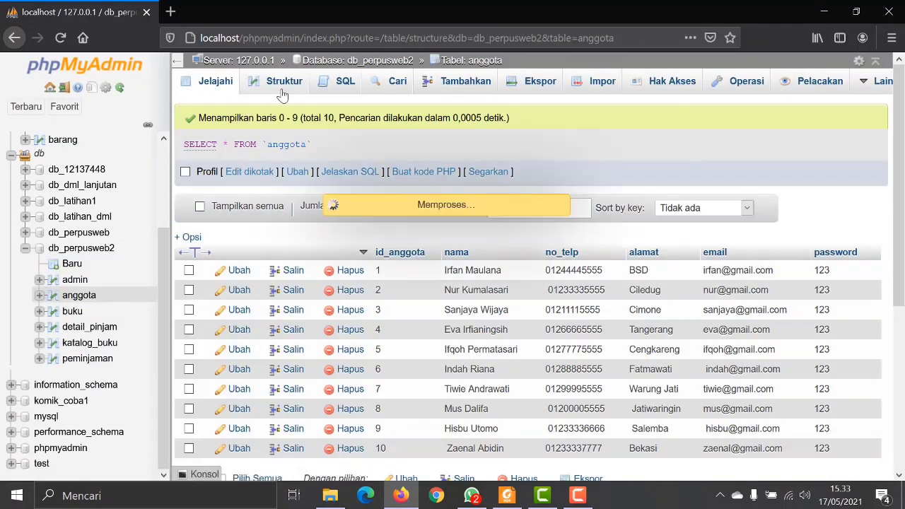
{"action": "left_click", "coordinate": [186, 154]}
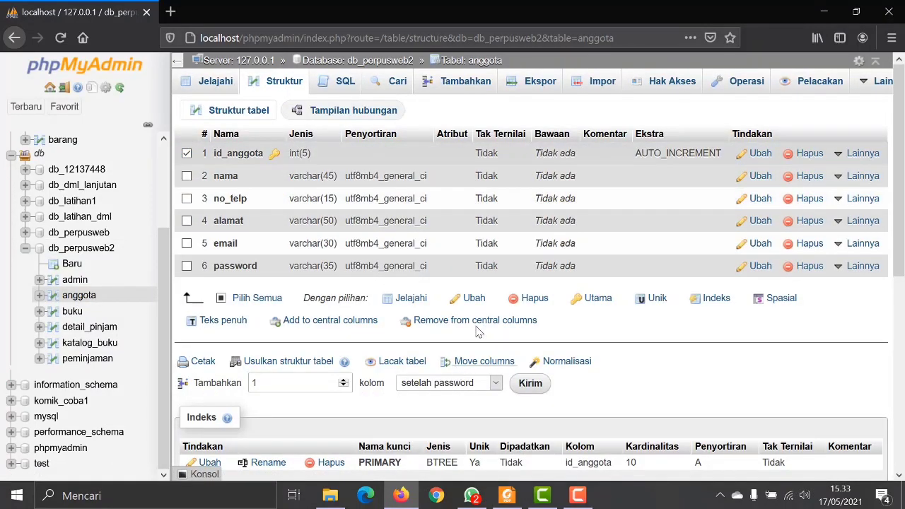
{"action": "left_click", "coordinate": [703, 300]}
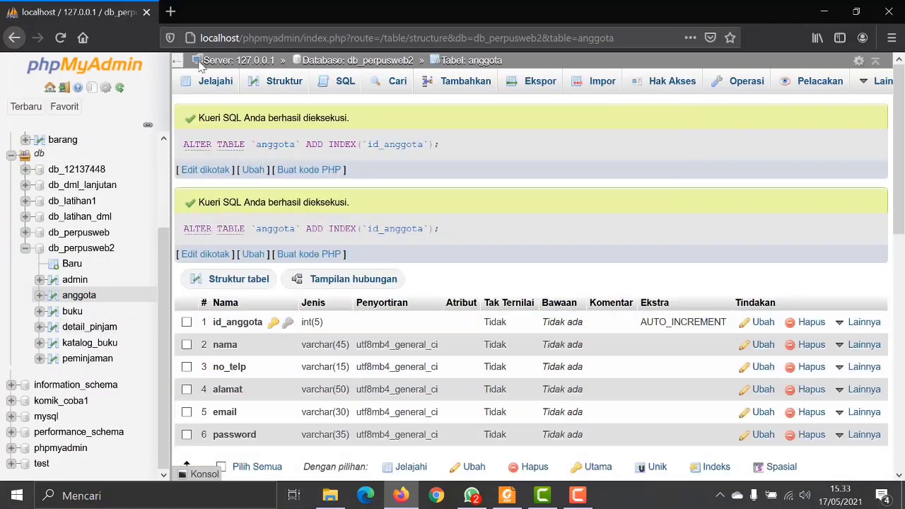
Open db_perpusweb2 in Designer and check the relations in the module's diagram.
{"action": "left_click", "coordinate": [77, 248]}
{"action": "mouse_move", "coordinate": [880, 82]}
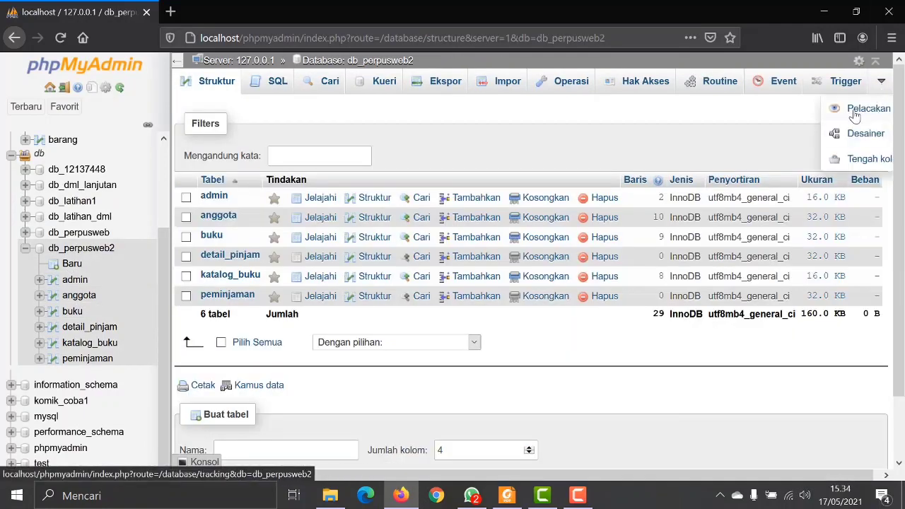
{"action": "left_click", "coordinate": [856, 135]}
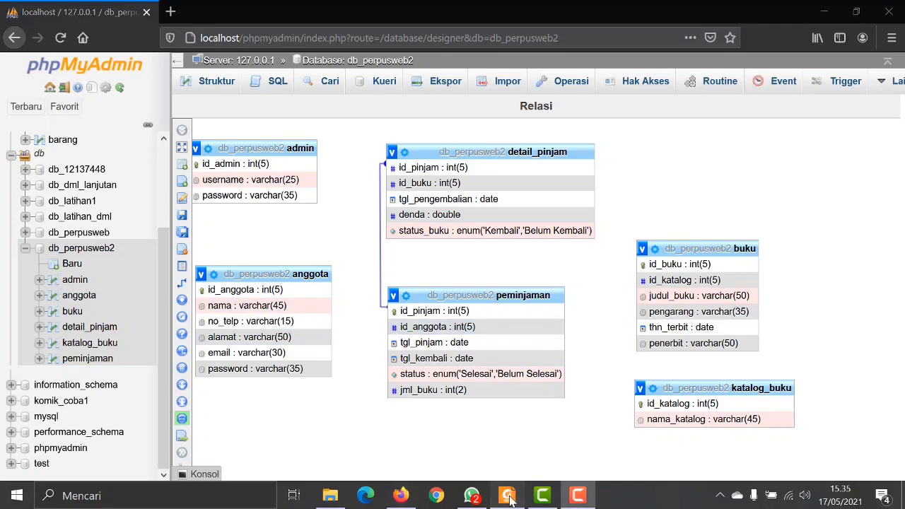
{"action": "left_click", "coordinate": [509, 496]}
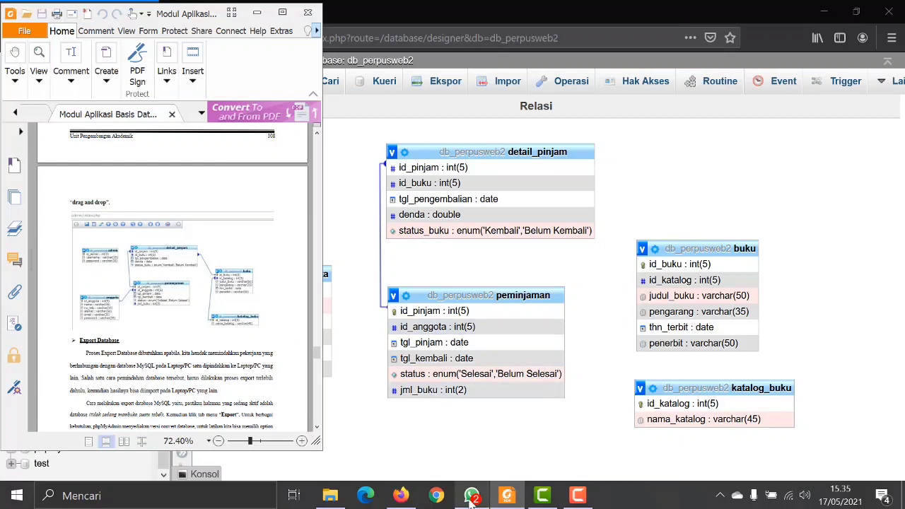
{"action": "left_click", "coordinate": [506, 495]}
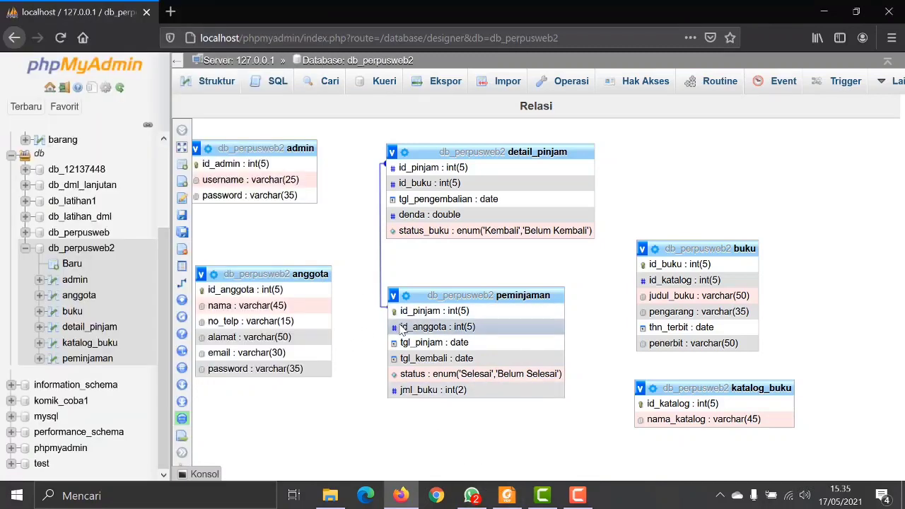
Try to create a relationship with id_anggota of peminjaman as the reference key and id_anggota of anggota as the foreign key.
{"action": "left_click", "coordinate": [212, 280]}
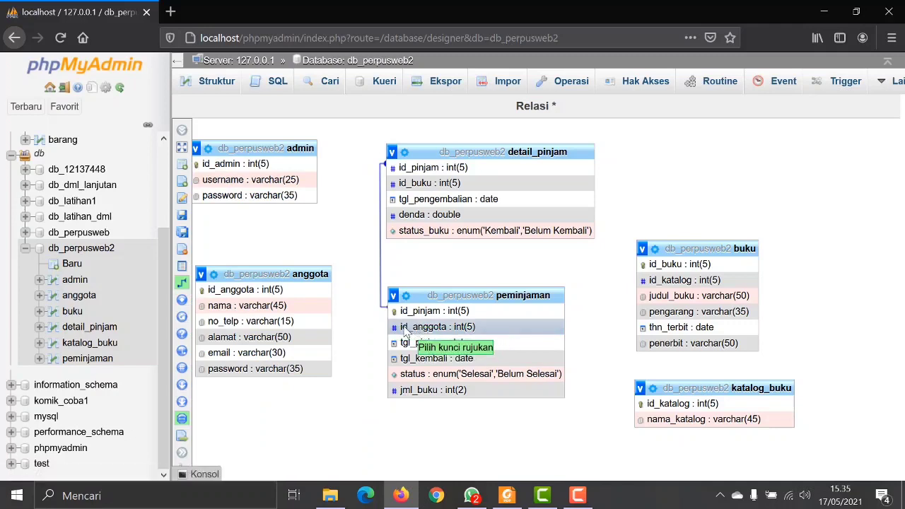
{"action": "left_click", "coordinate": [406, 329]}
{"action": "left_click", "coordinate": [314, 290]}
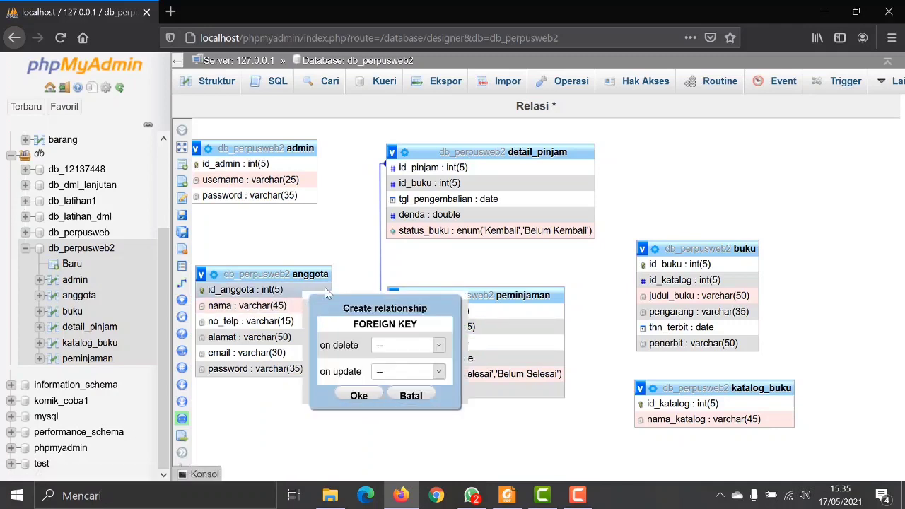
{"action": "left_click", "coordinate": [366, 397]}
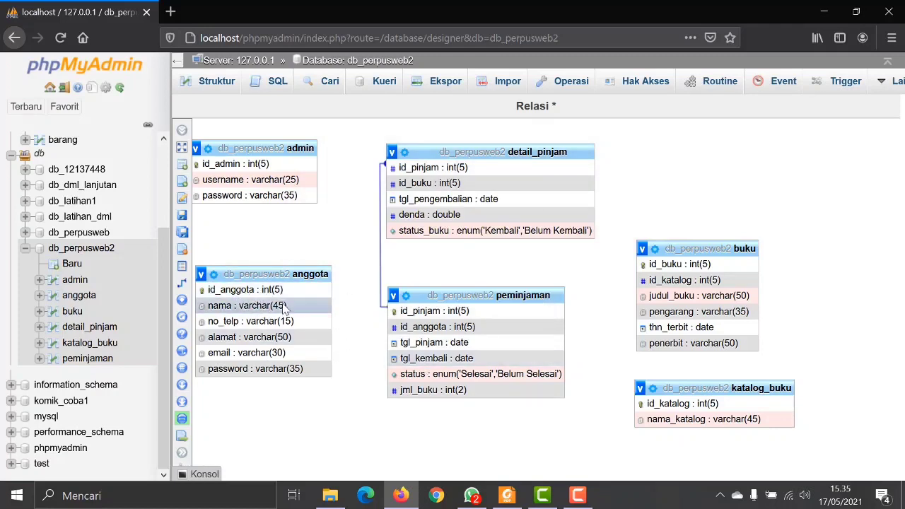
{"action": "left_click", "coordinate": [185, 283]}
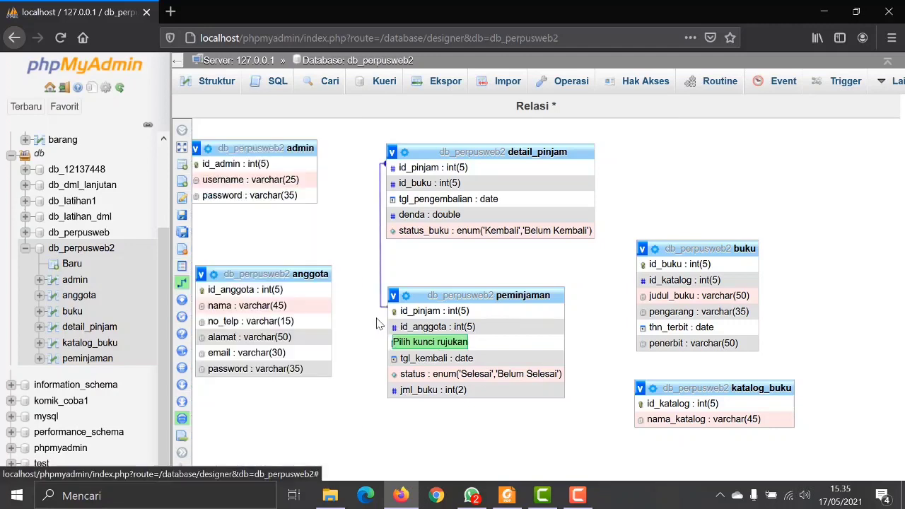
{"action": "left_click", "coordinate": [424, 327]}
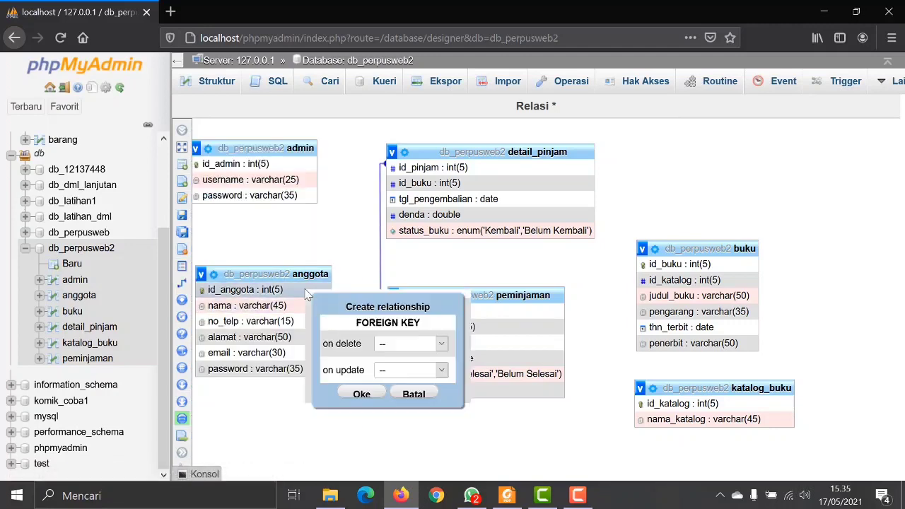
{"action": "left_click", "coordinate": [414, 394]}
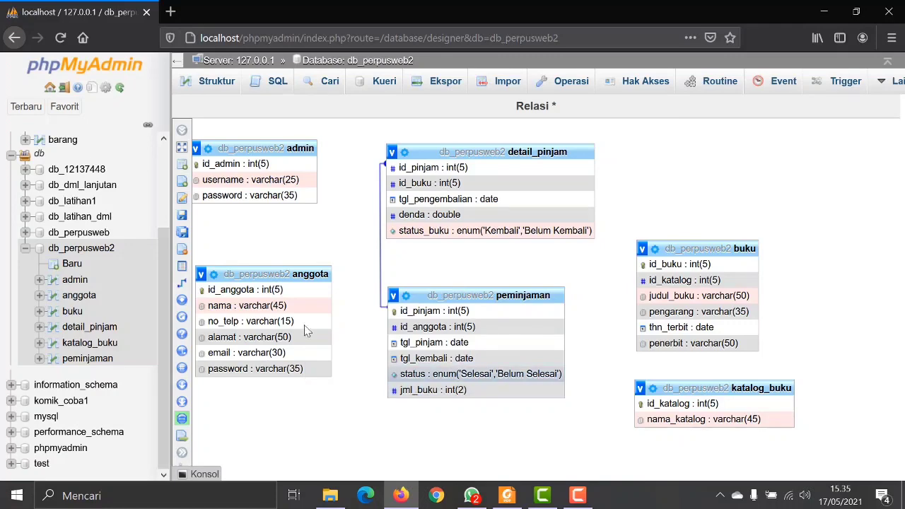
Create a relationship from reference key id_anggota of anggota to foreign key id_anggota of peminjaman, and compare it with the module's diagram.
{"action": "mouse_move", "coordinate": [185, 287]}
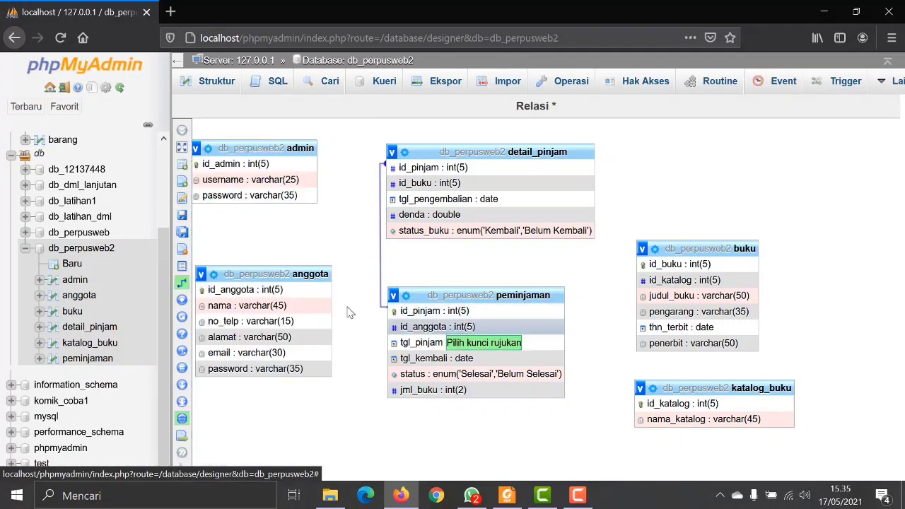
{"action": "left_click", "coordinate": [283, 291]}
{"action": "left_click", "coordinate": [432, 330]}
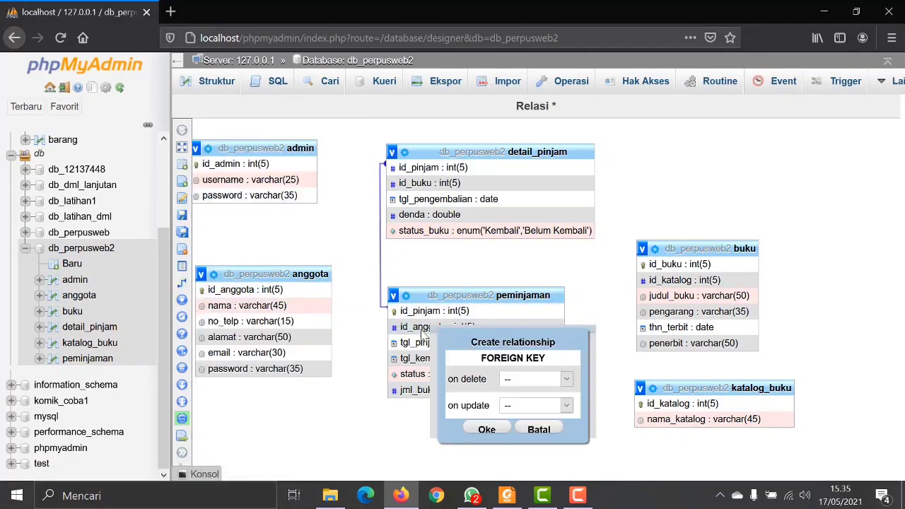
{"action": "left_click", "coordinate": [486, 429]}
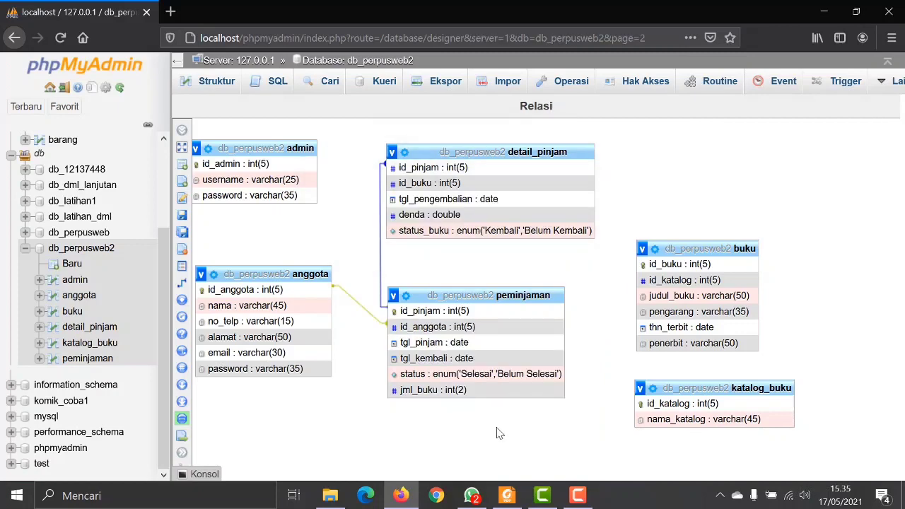
{"action": "left_click", "coordinate": [520, 503]}
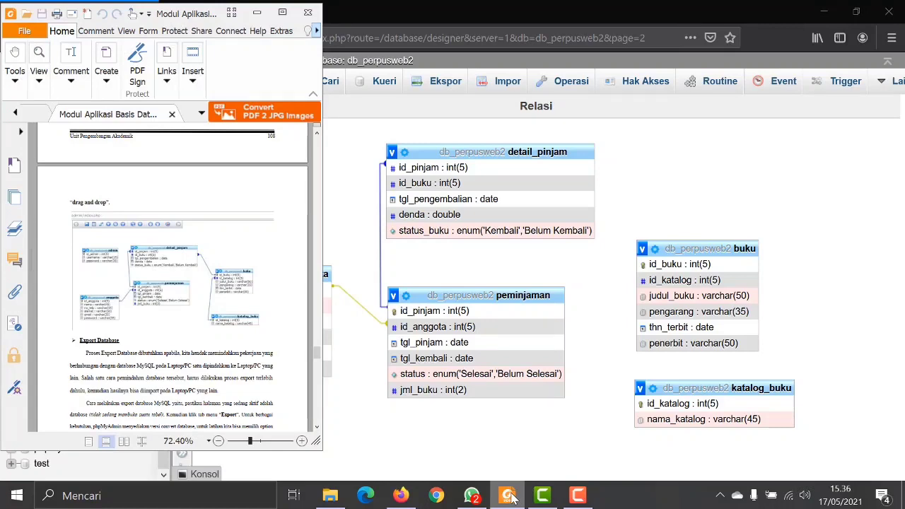
{"action": "left_click", "coordinate": [512, 497]}
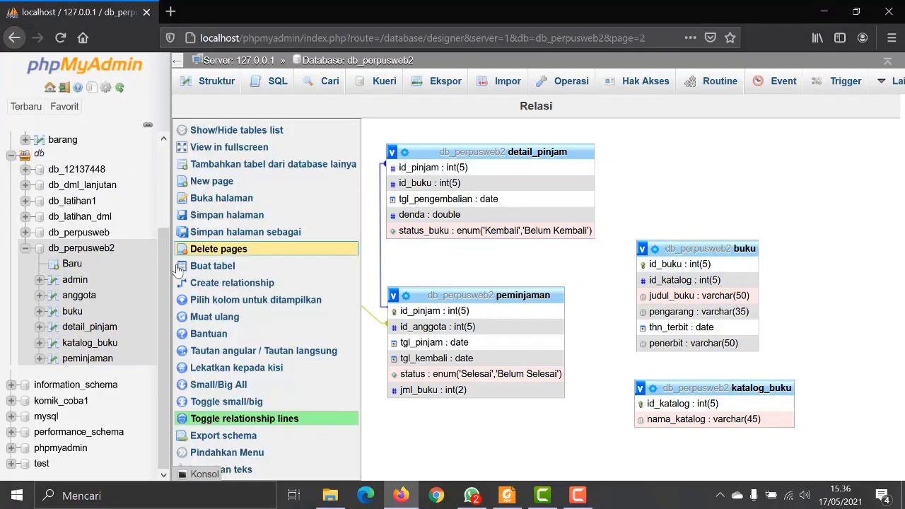
{"action": "left_click", "coordinate": [187, 286]}
{"action": "left_click", "coordinate": [645, 266]}
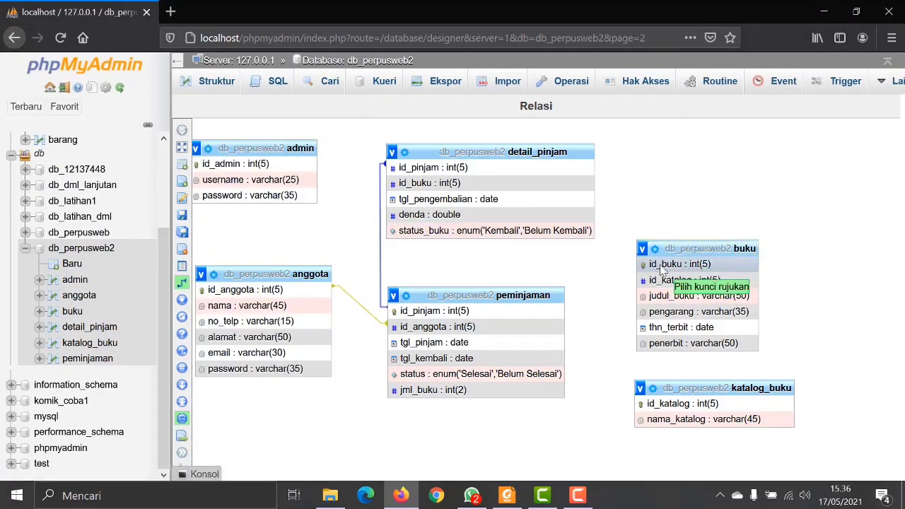
{"action": "left_click", "coordinate": [644, 281]}
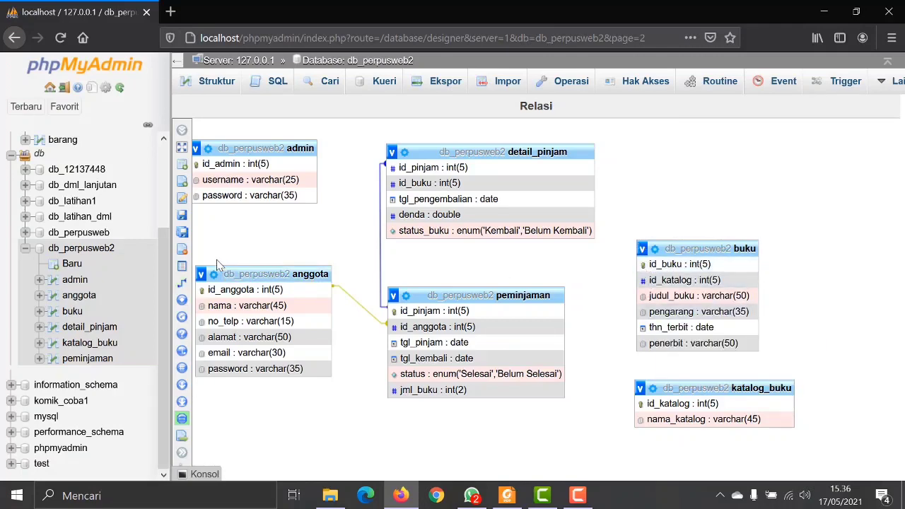
Create a relationship from reference key id_buku of buku to foreign key id_buku of detail_pinjam, and compare it with the module's diagram.
{"action": "left_click", "coordinate": [181, 283]}
{"action": "left_click", "coordinate": [652, 266]}
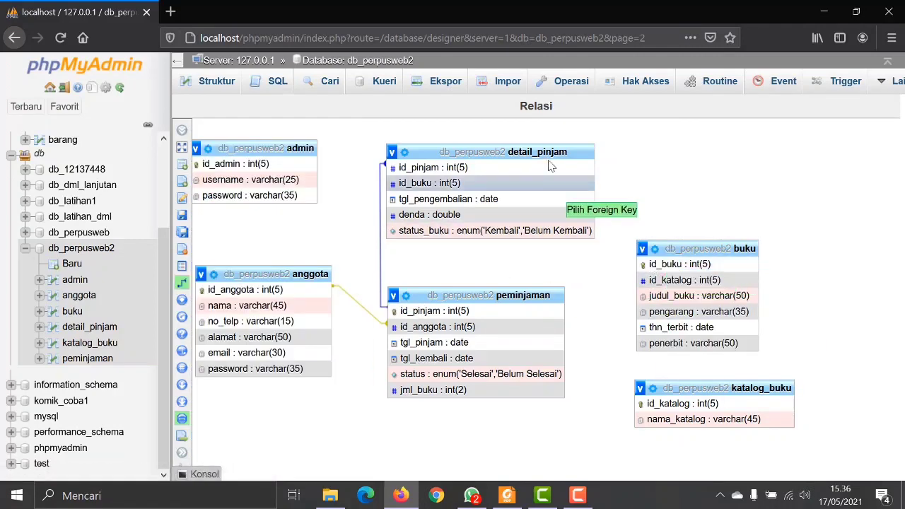
{"action": "left_click", "coordinate": [530, 183]}
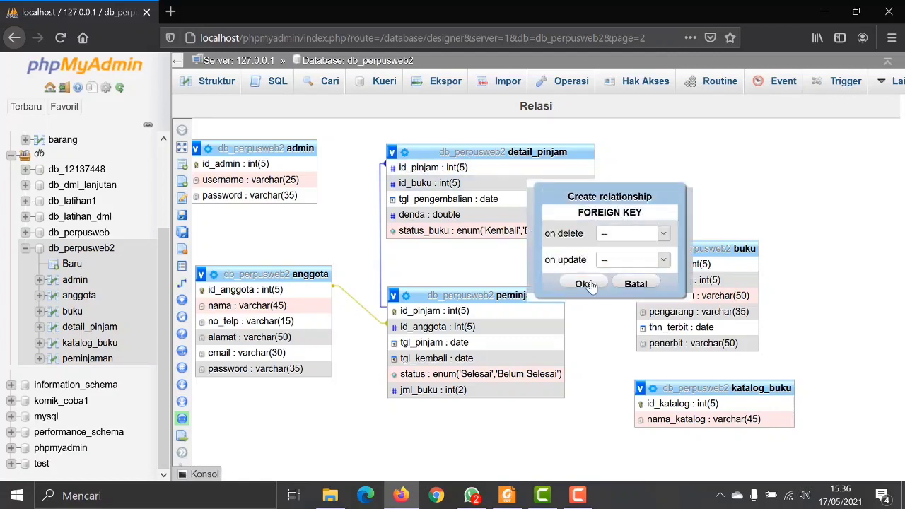
{"action": "left_click", "coordinate": [583, 283]}
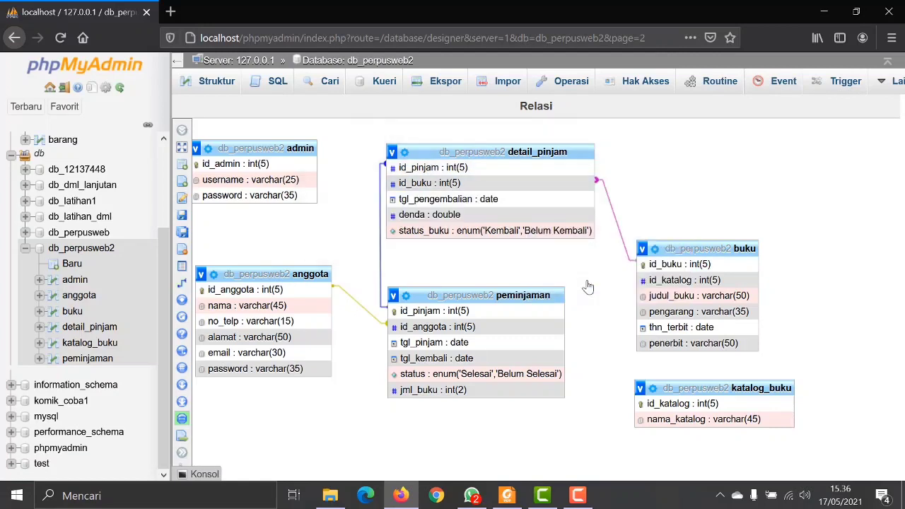
{"action": "left_click", "coordinate": [521, 496]}
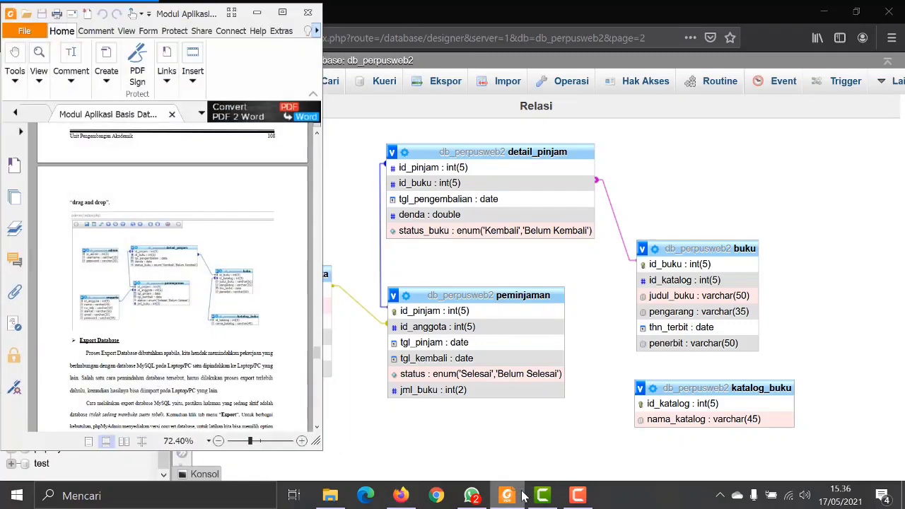
{"action": "left_click", "coordinate": [522, 496]}
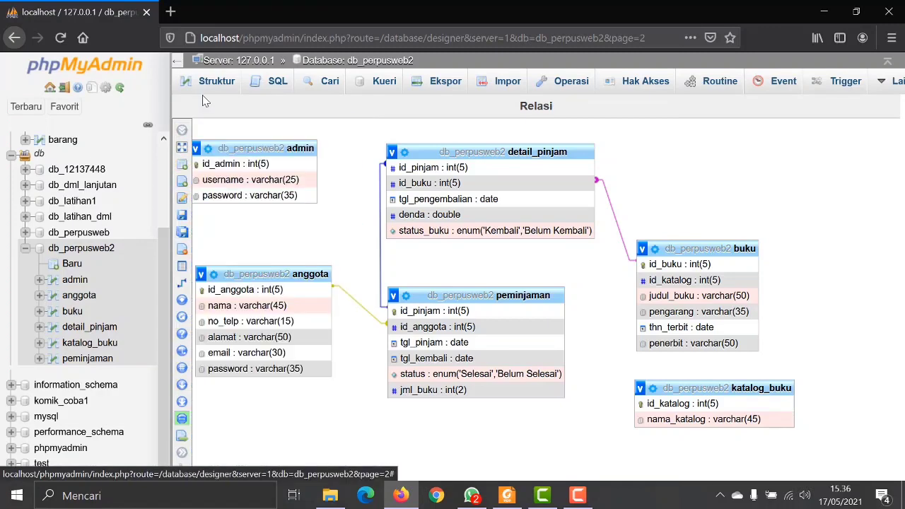
Create a relationship with id_katalog of katalog_buku as the reference key and id_katalog of buku as the foreign key.
{"action": "mouse_move", "coordinate": [192, 135]}
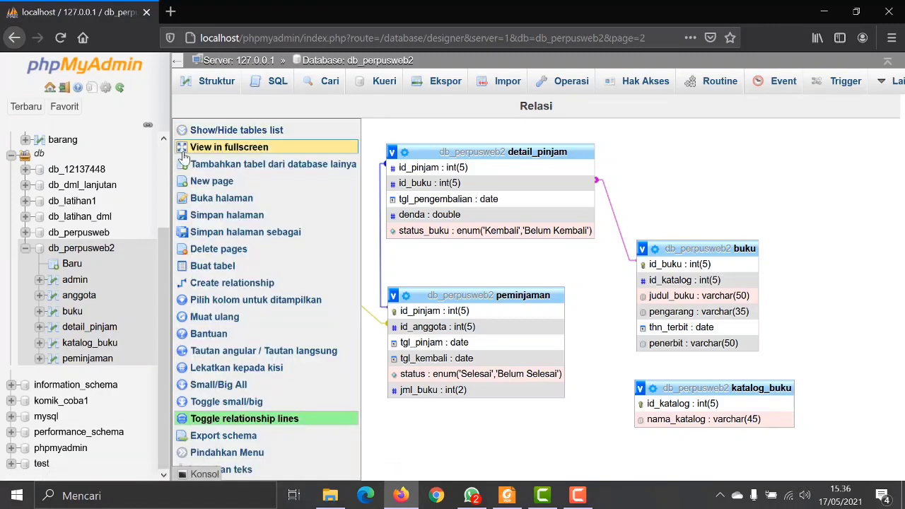
{"action": "left_click", "coordinate": [222, 283]}
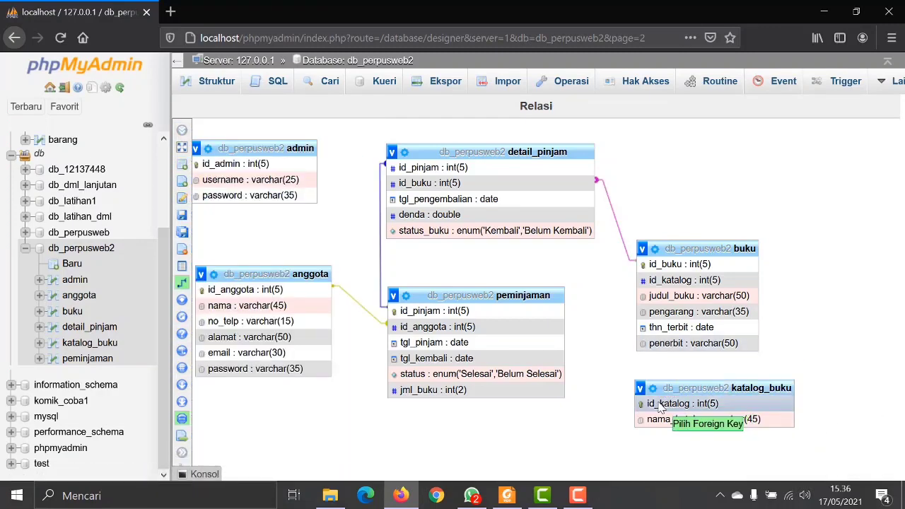
{"action": "left_click", "coordinate": [660, 280]}
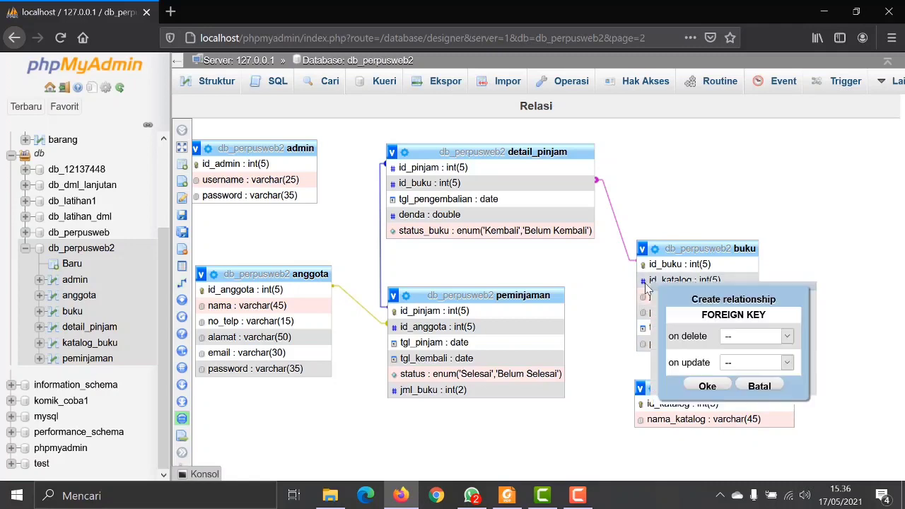
{"action": "left_click", "coordinate": [706, 385]}
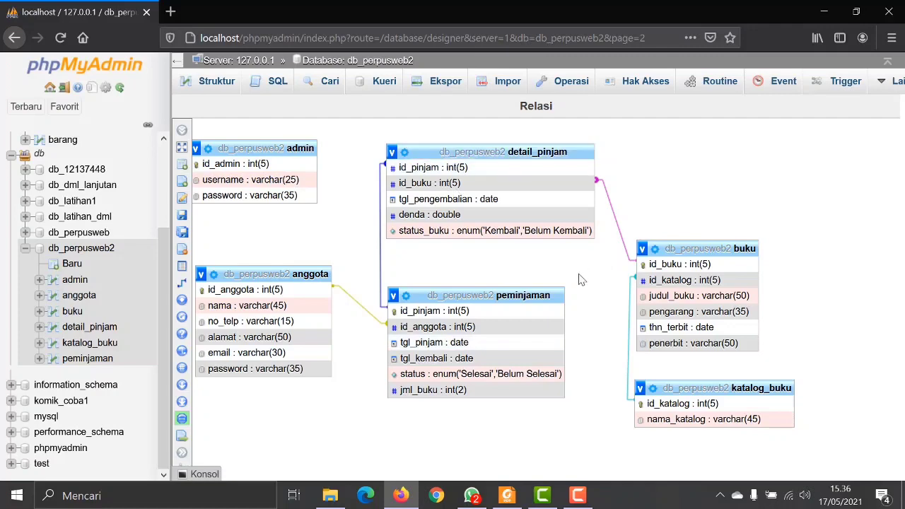
Compare the relations with the module's diagram and read its Export Database section.
{"action": "left_click", "coordinate": [507, 495]}
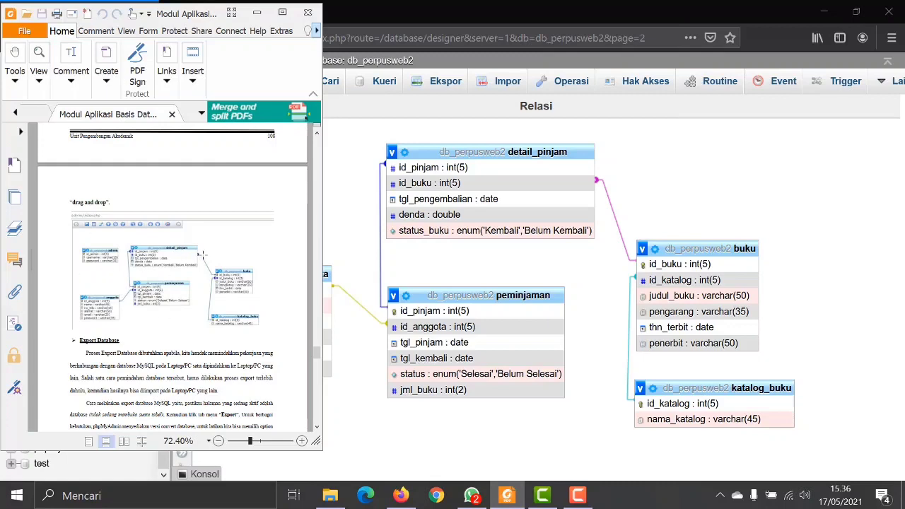
{"action": "scroll", "coordinate": [202, 254], "scroll_direction": "down", "scroll_amount": 5}
{"action": "scroll", "coordinate": [205, 254], "scroll_direction": "down", "scroll_amount": 2}
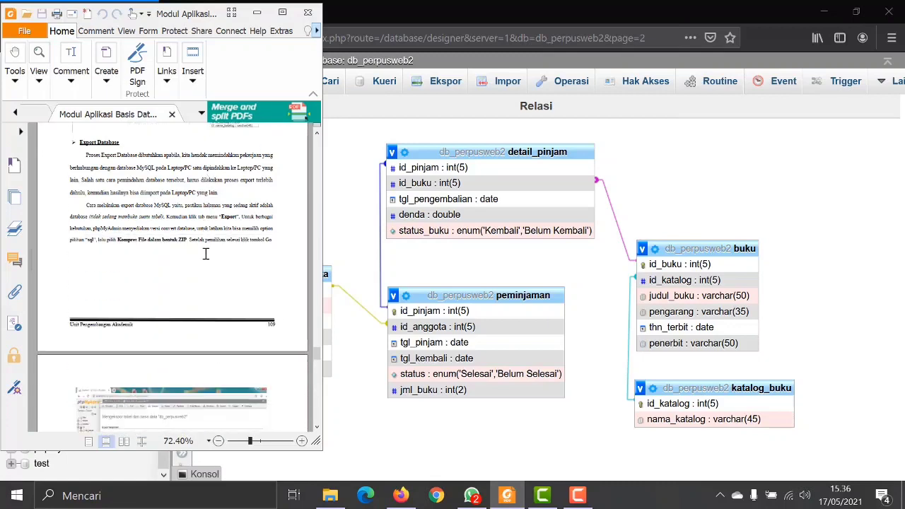
Return to phpMyAdmin and select the db_perpusweb2 database to show its table list.
{"action": "left_click", "coordinate": [502, 460]}
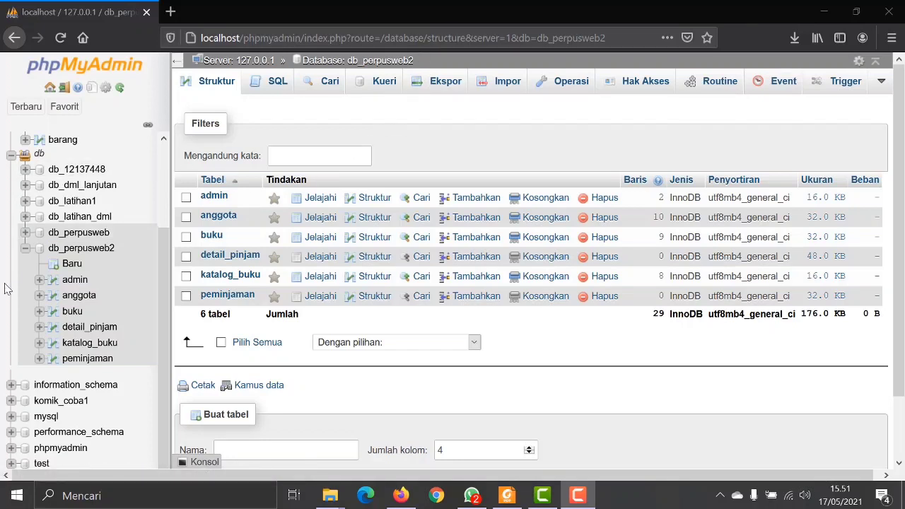
{"action": "left_click", "coordinate": [79, 251]}
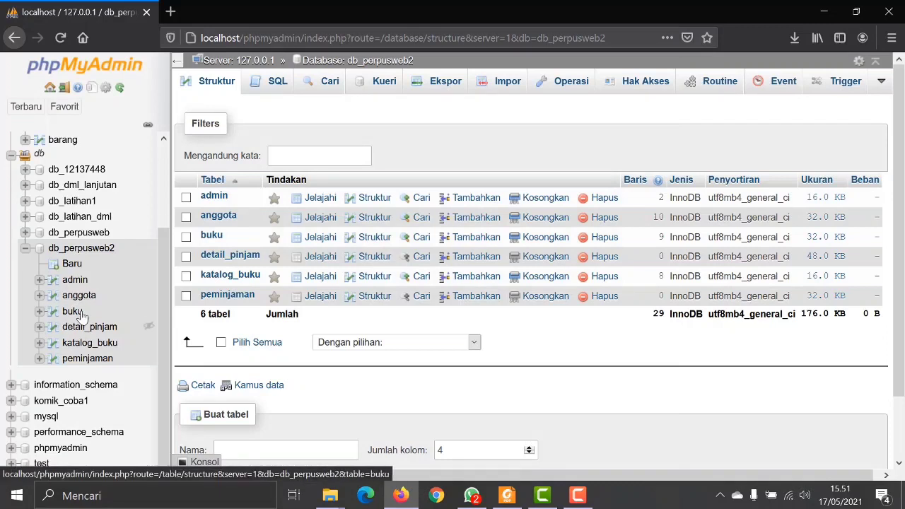
{"action": "left_click", "coordinate": [80, 252]}
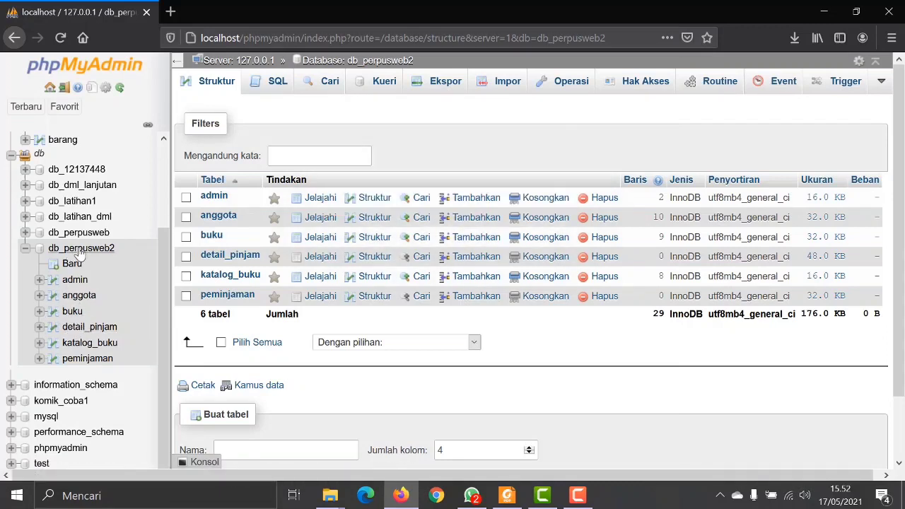
Export the db_perpusweb2 database with the quick method in SQL format and save the db_perpusweb2.sql file.
{"action": "left_click", "coordinate": [422, 83]}
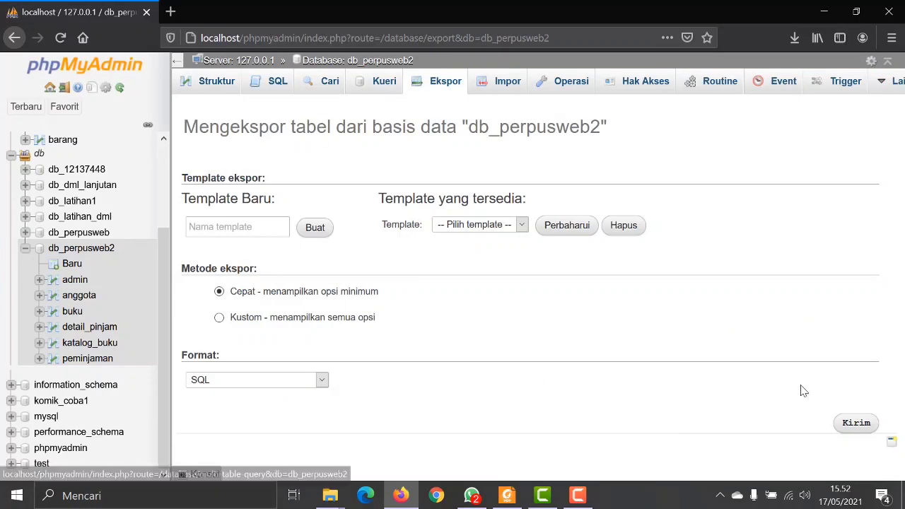
{"action": "left_click", "coordinate": [304, 383]}
{"action": "left_click", "coordinate": [303, 384]}
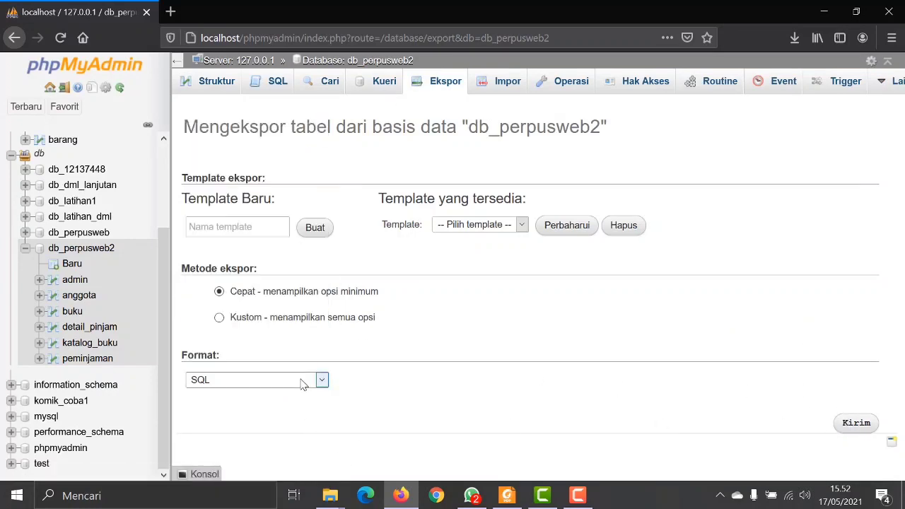
{"action": "left_click", "coordinate": [857, 424]}
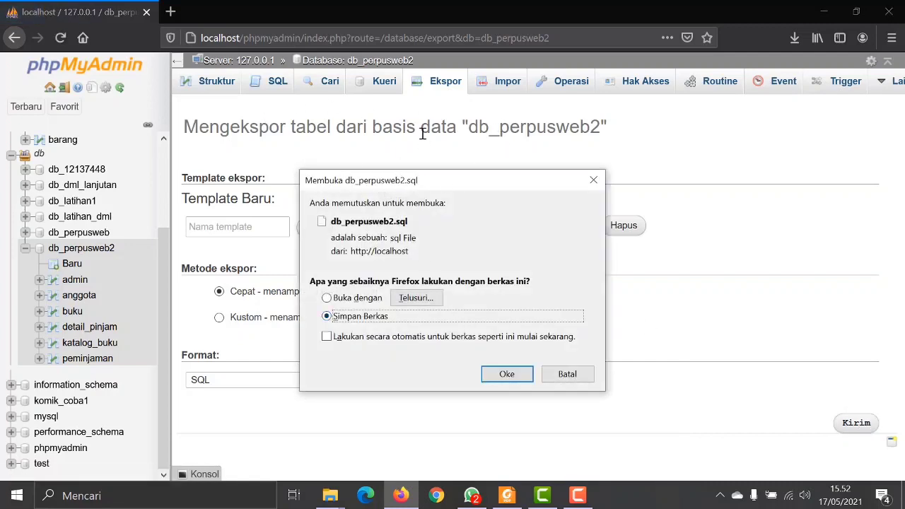
{"action": "left_click", "coordinate": [506, 375]}
Show the downloaded db_perpusweb2.sql in its folder, check the file, and close the folder window.
{"action": "left_click", "coordinate": [791, 41]}
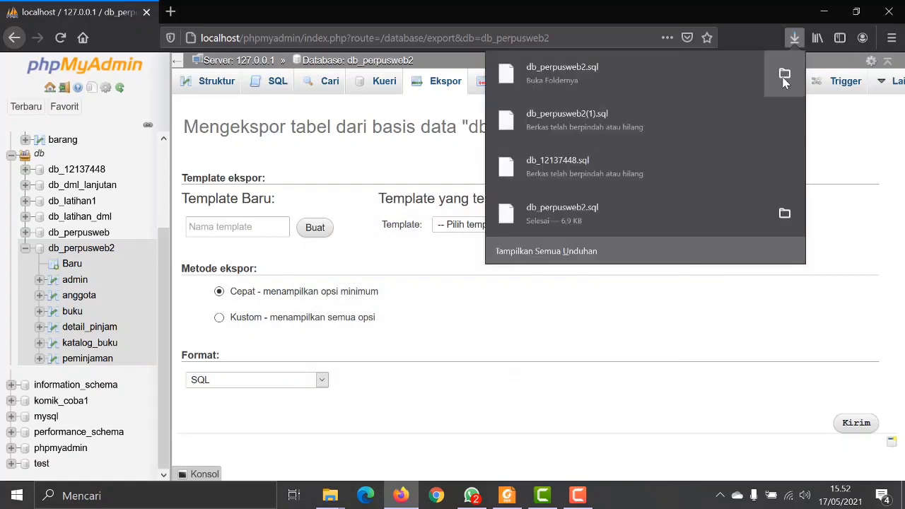
{"action": "left_click", "coordinate": [783, 76]}
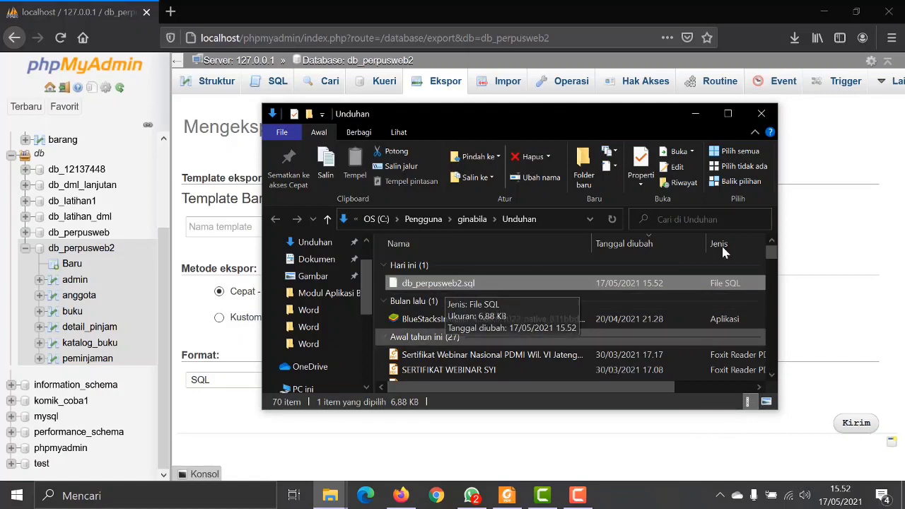
{"action": "left_click", "coordinate": [760, 113]}
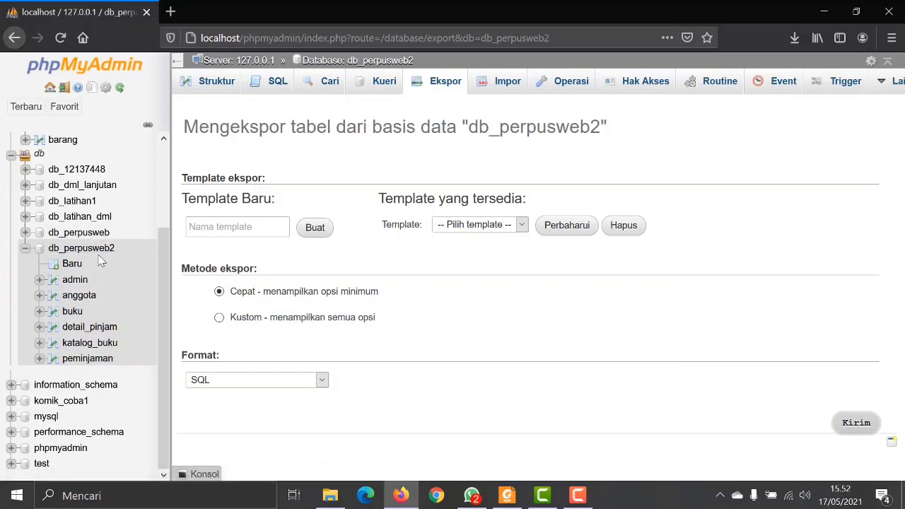
Collapse db_perpusweb2 in the database tree and look over the import options for that database.
{"action": "left_click", "coordinate": [25, 248]}
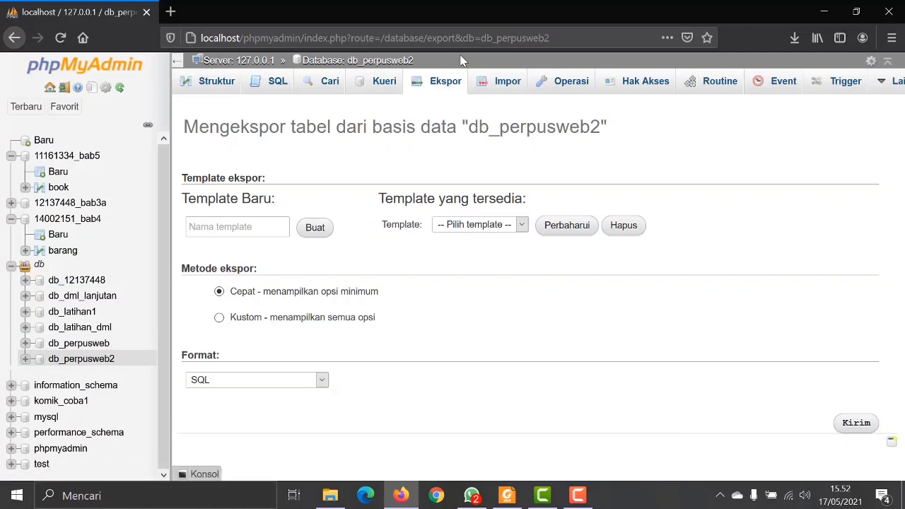
{"action": "left_click", "coordinate": [492, 91]}
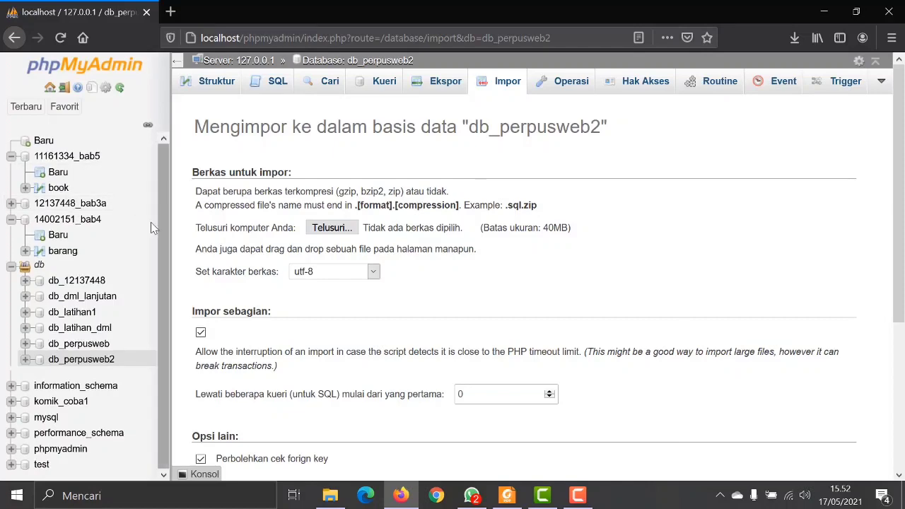
{"action": "scroll", "coordinate": [565, 226], "scroll_direction": "down", "scroll_amount": 2}
{"action": "scroll", "coordinate": [567, 228], "scroll_direction": "up", "scroll_amount": 2}
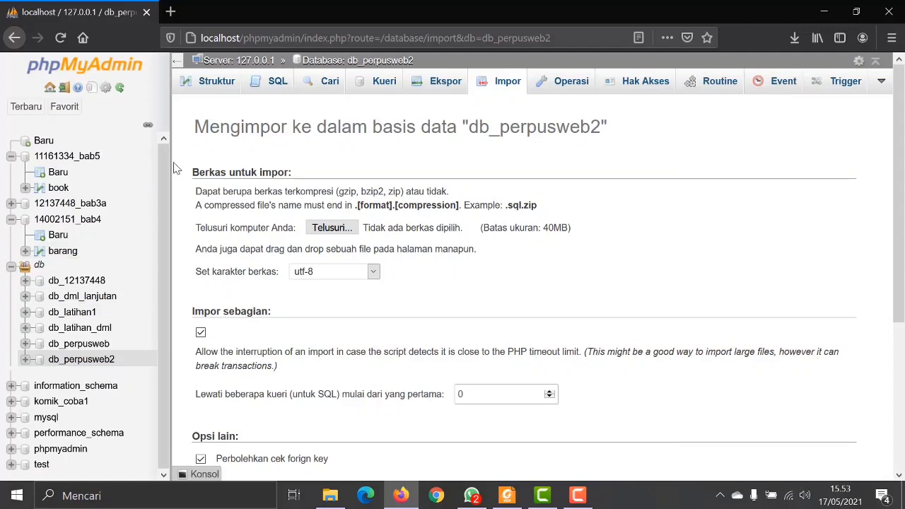
Create a new database named backupdbperpus with the utf8mb4_general_ci collation.
{"action": "left_click", "coordinate": [36, 140]}
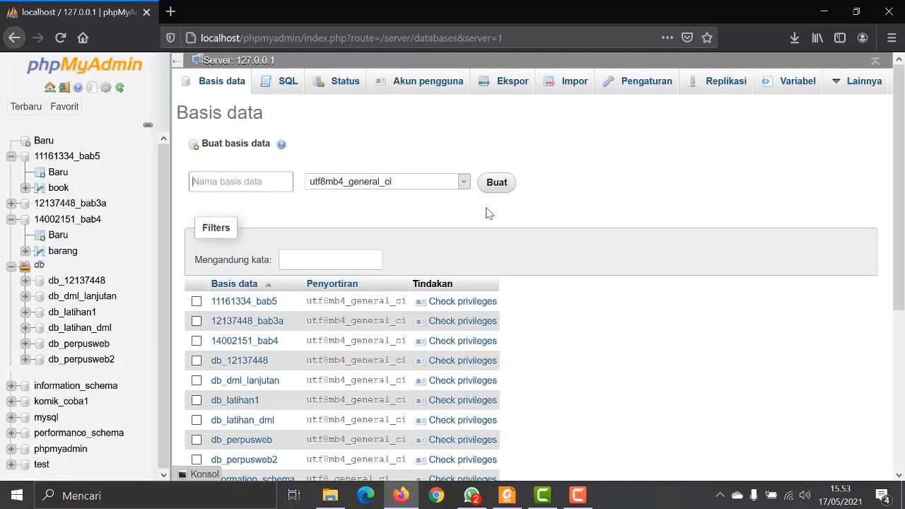
{"action": "type", "text": "backupdbperpus"}
{"action": "left_click", "coordinate": [497, 183]}
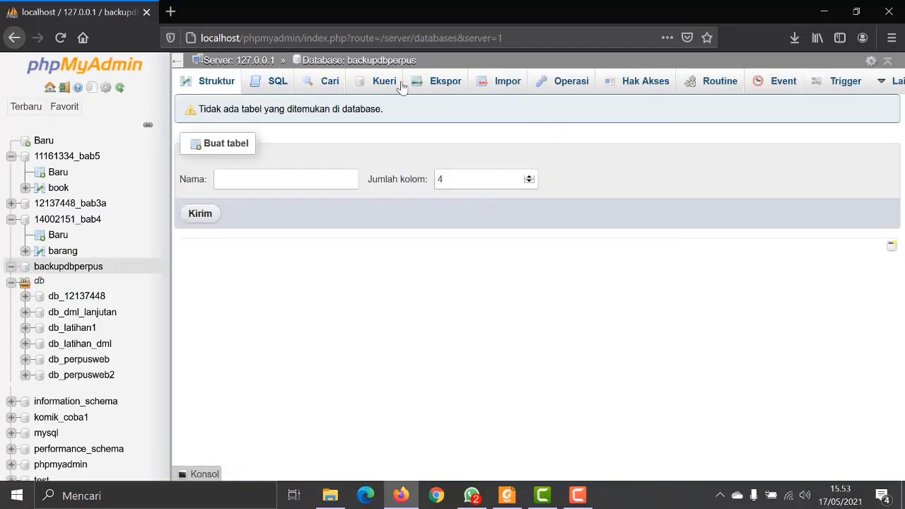
Import the db_perpusweb2.sql file from the Unduhan folder into the backupdbperpus database in SQL format.
{"action": "left_click", "coordinate": [77, 269]}
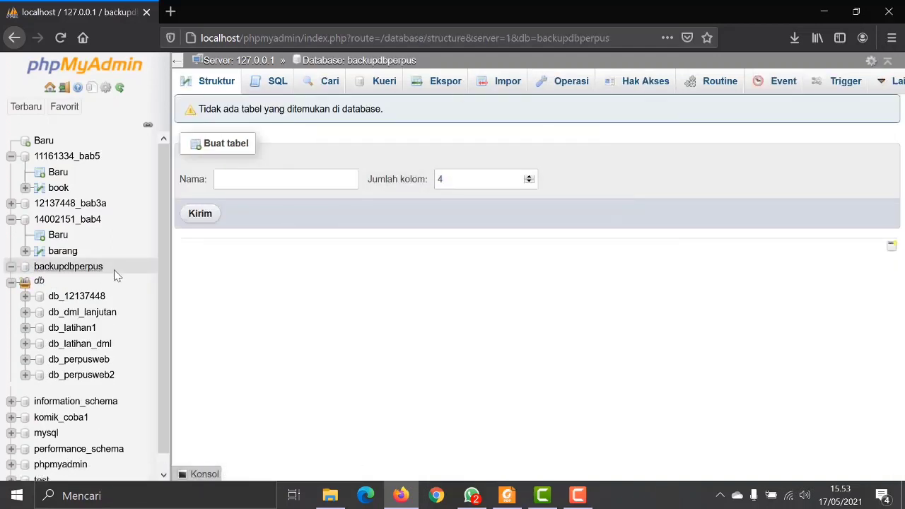
{"action": "left_click", "coordinate": [506, 84]}
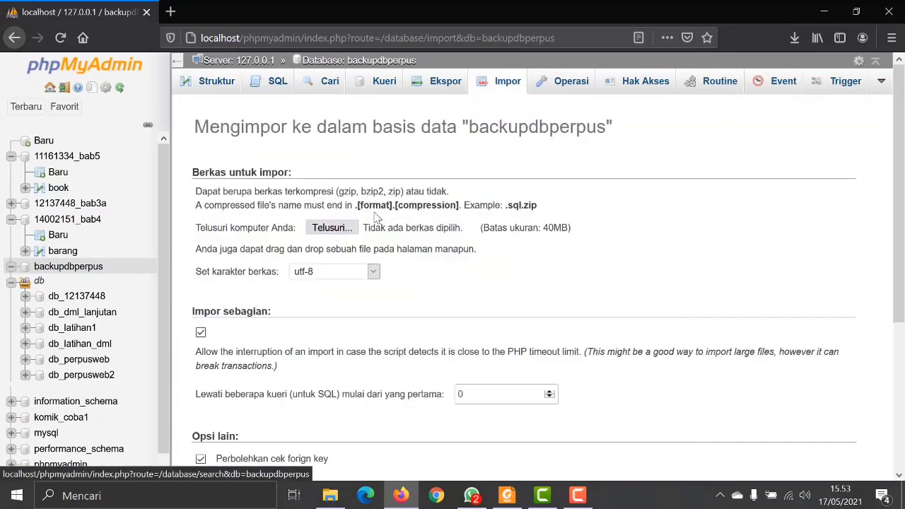
{"action": "left_click", "coordinate": [344, 229]}
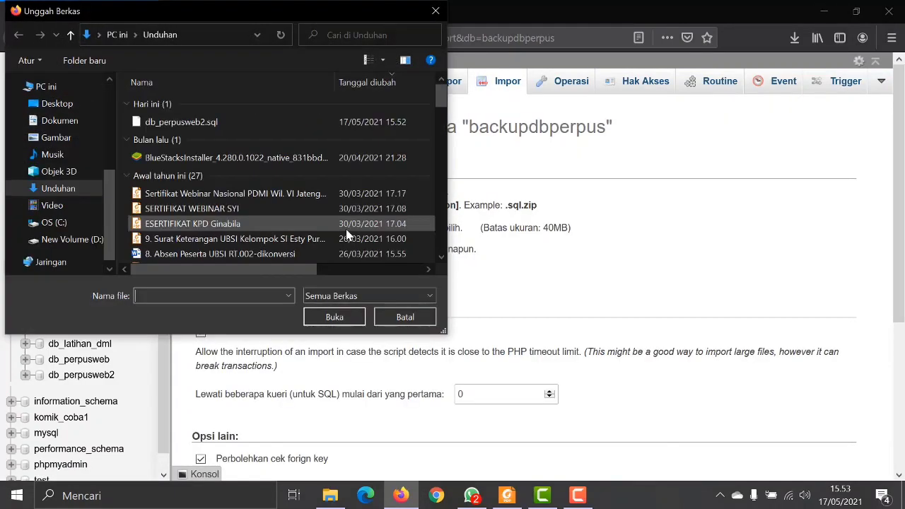
{"action": "left_click", "coordinate": [312, 119]}
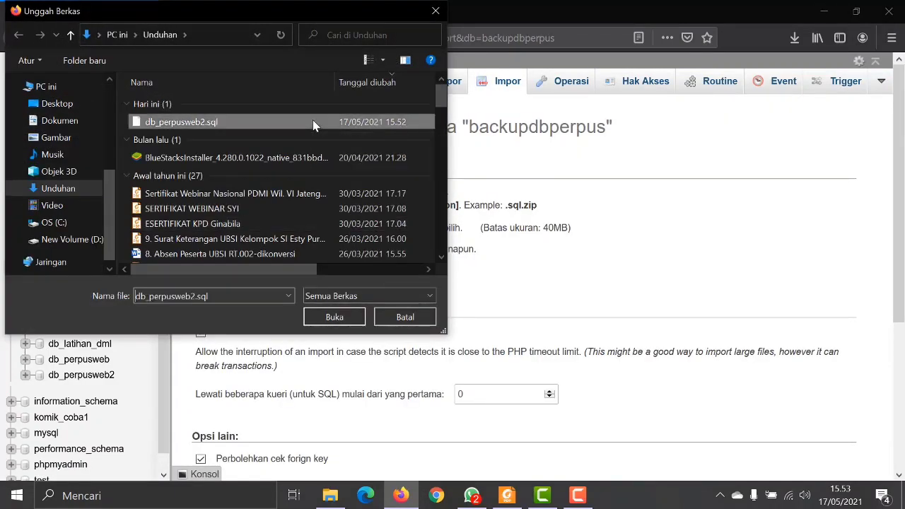
{"action": "left_click", "coordinate": [332, 317]}
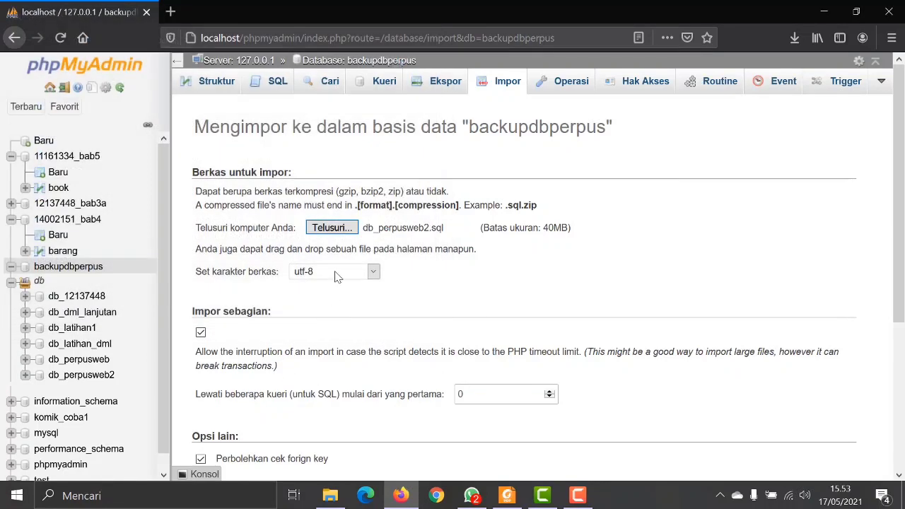
{"action": "scroll", "coordinate": [630, 218], "scroll_direction": "down", "scroll_amount": 5}
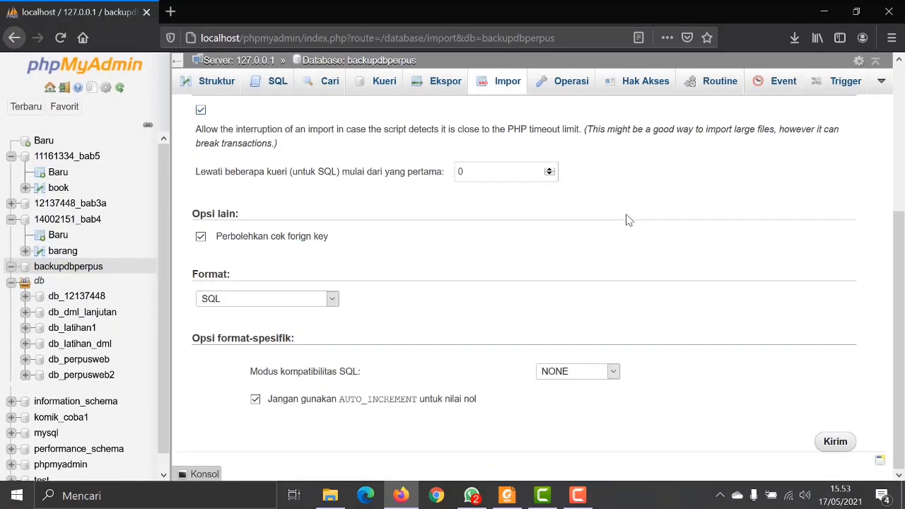
{"action": "left_click", "coordinate": [832, 448]}
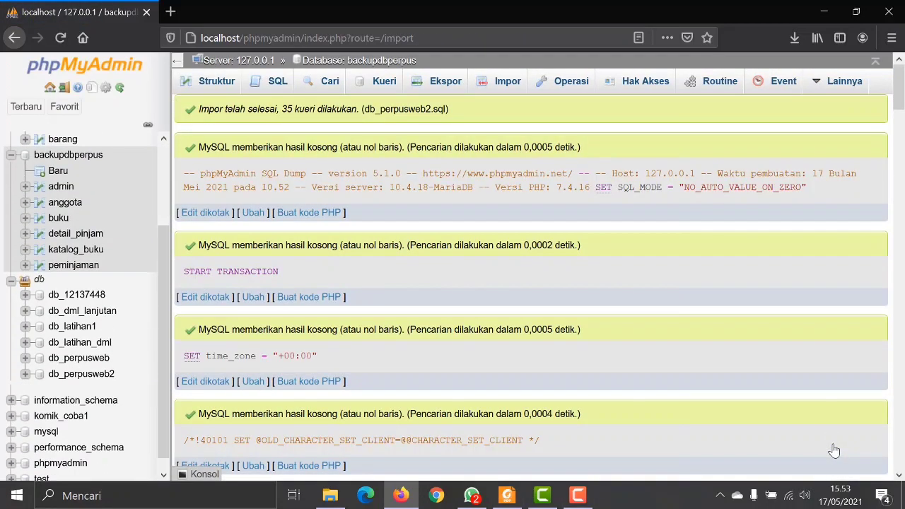
Check the import results, the table list of backupdbperpus, and the records in its admin and katalog_buku tables.
{"action": "scroll", "coordinate": [388, 164], "scroll_direction": "down", "scroll_amount": 3}
{"action": "scroll", "coordinate": [359, 135], "scroll_direction": "up", "scroll_amount": 3}
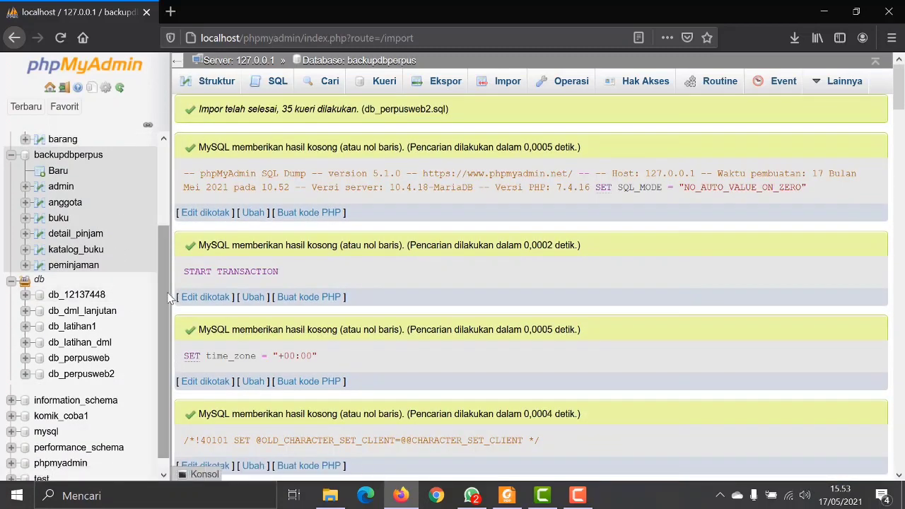
{"action": "left_click_drag", "start_coordinate": [163, 290], "coordinate": [158, 261]}
{"action": "left_click", "coordinate": [64, 193]}
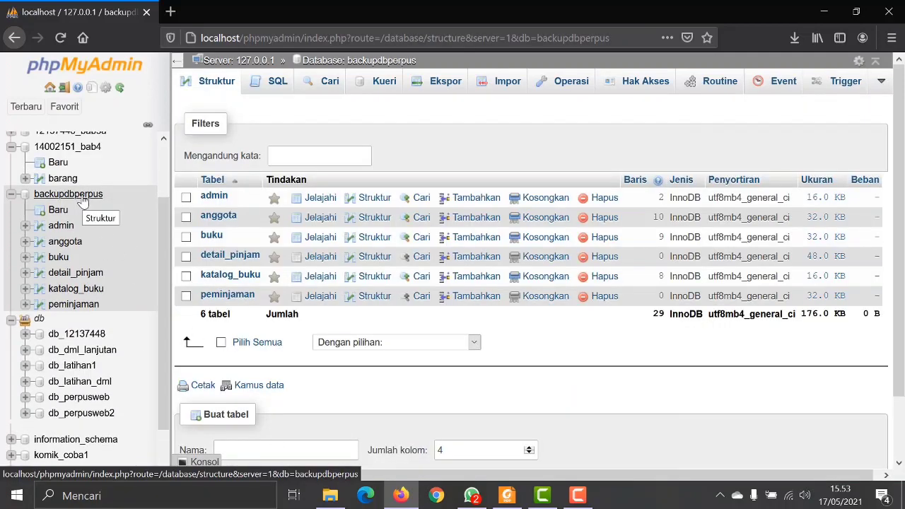
{"action": "scroll", "coordinate": [83, 397], "scroll_direction": "down", "scroll_amount": 2}
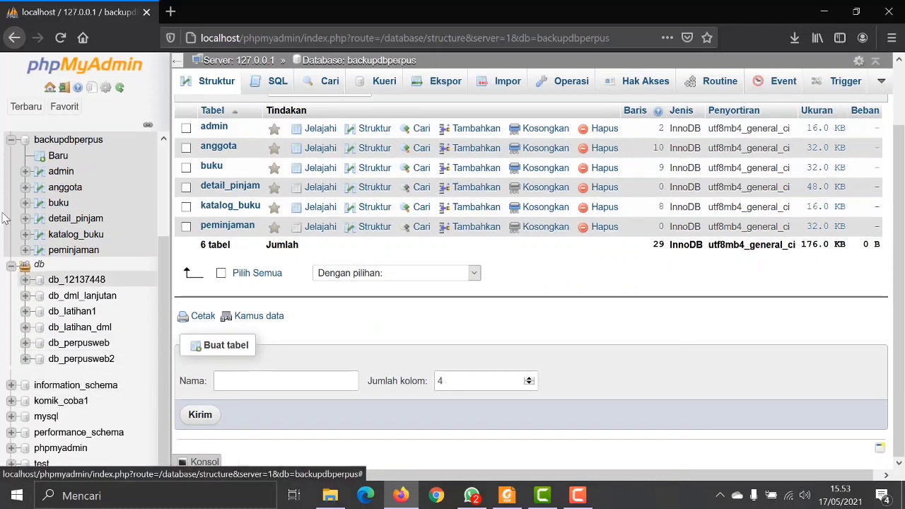
{"action": "left_click", "coordinate": [56, 174]}
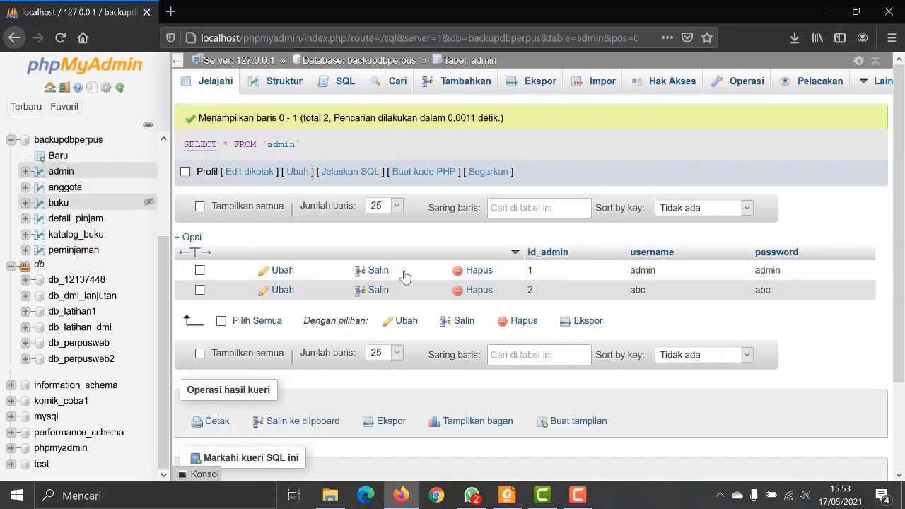
{"action": "left_click", "coordinate": [70, 236]}
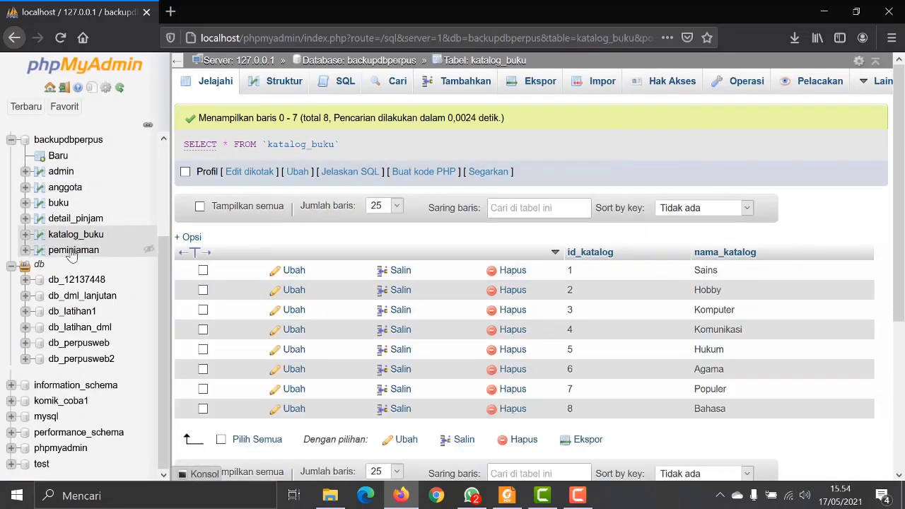
{"action": "left_click", "coordinate": [11, 140]}
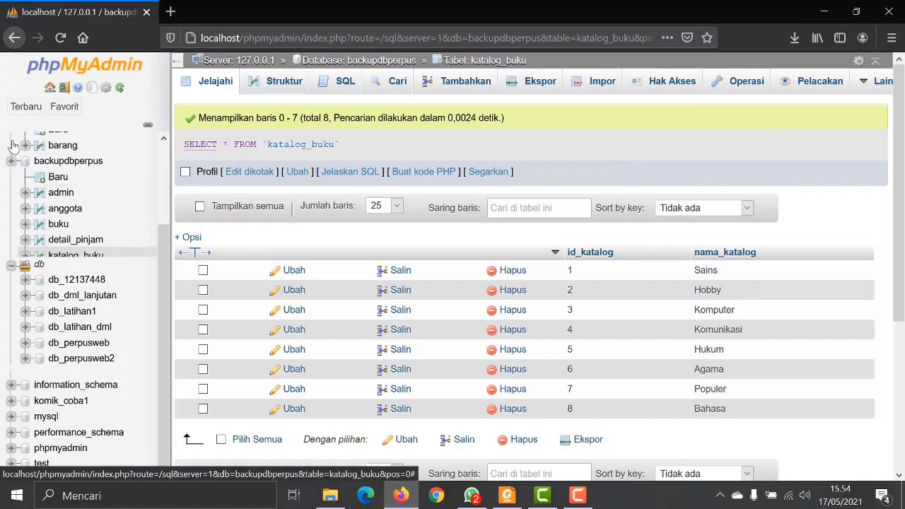
Switch to the PDF module, read through the Latihan Database phpMyAdmin exercise and the LATIHAN 6 assignment, and return to phpMyAdmin.
{"action": "left_click", "coordinate": [506, 497]}
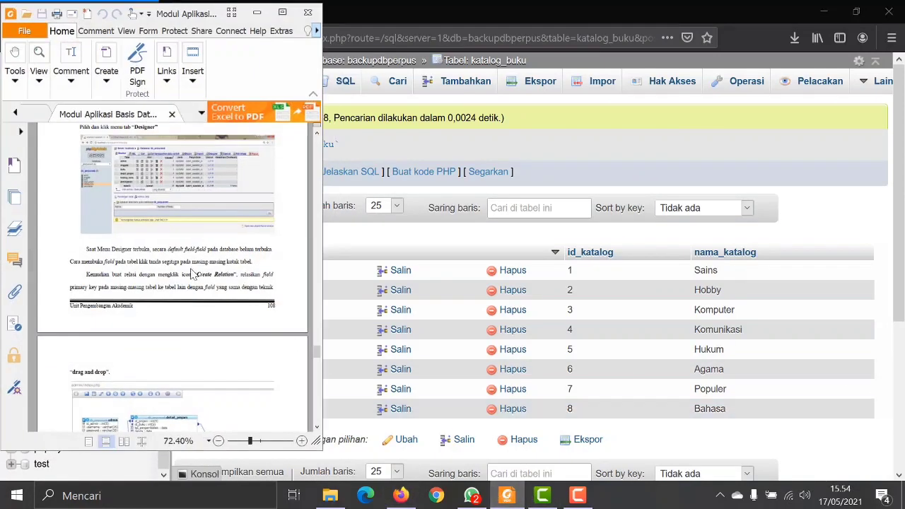
{"action": "scroll", "coordinate": [212, 273], "scroll_direction": "down", "scroll_amount": 5}
{"action": "scroll", "coordinate": [217, 272], "scroll_direction": "down", "scroll_amount": 10}
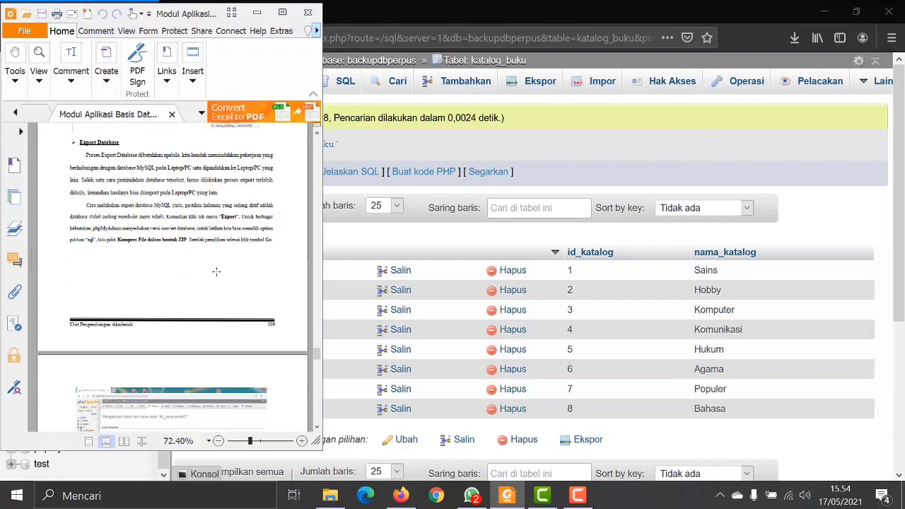
{"action": "scroll", "coordinate": [231, 273], "scroll_direction": "down", "scroll_amount": 10}
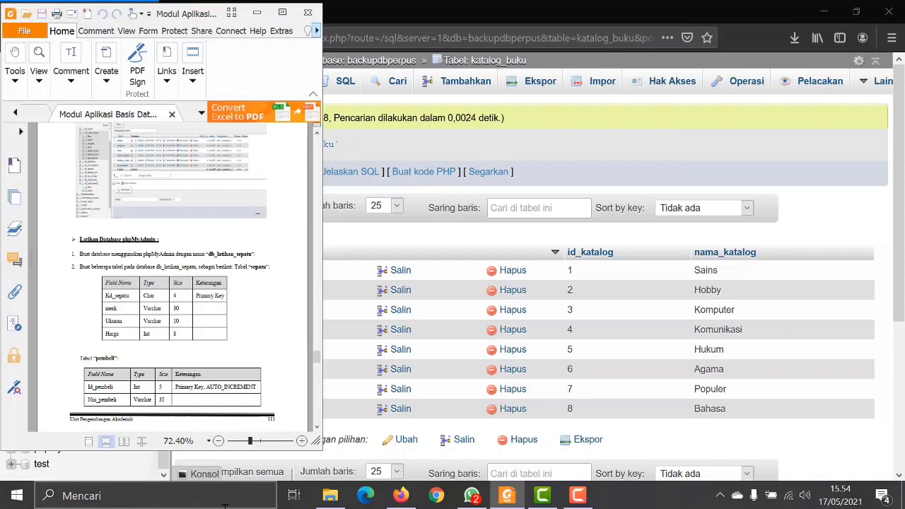
{"action": "scroll", "coordinate": [186, 256], "scroll_direction": "down", "scroll_amount": 3}
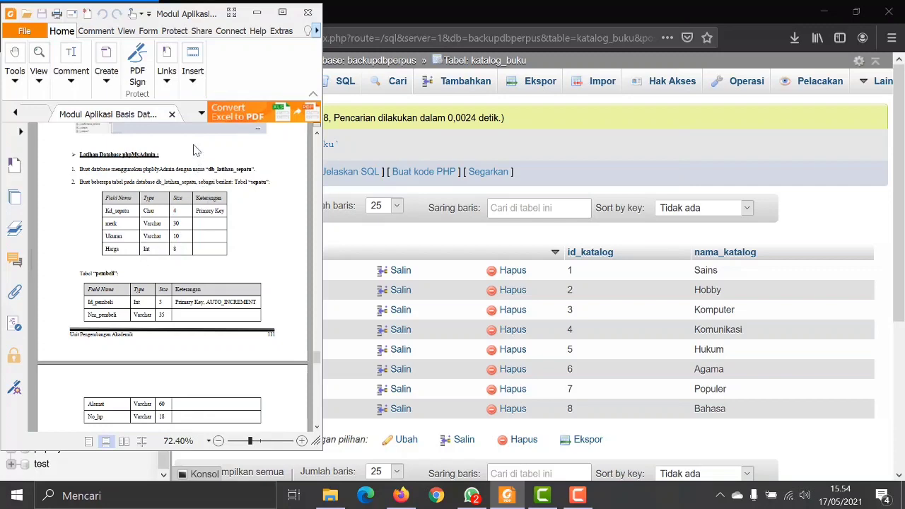
{"action": "scroll", "coordinate": [195, 151], "scroll_direction": "up", "scroll_amount": 4}
{"action": "scroll", "coordinate": [182, 284], "scroll_direction": "down", "scroll_amount": 18}
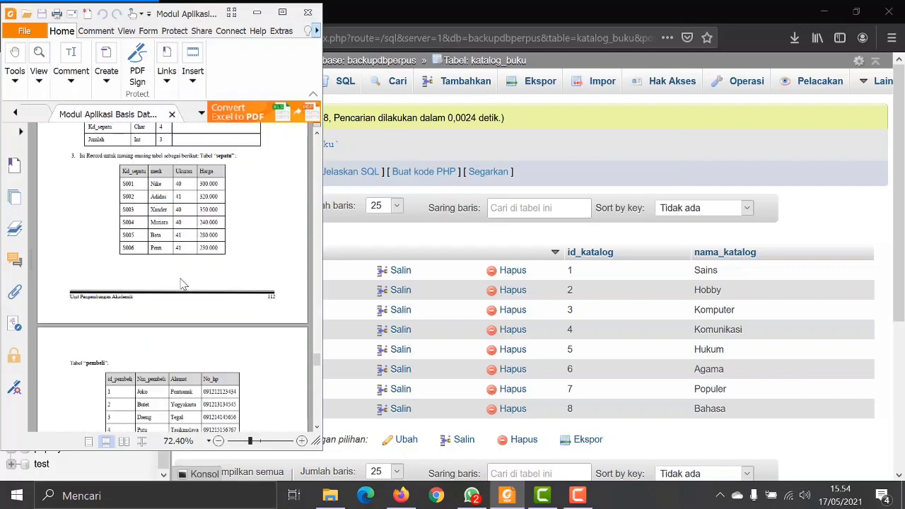
{"action": "scroll", "coordinate": [183, 284], "scroll_direction": "down", "scroll_amount": 10}
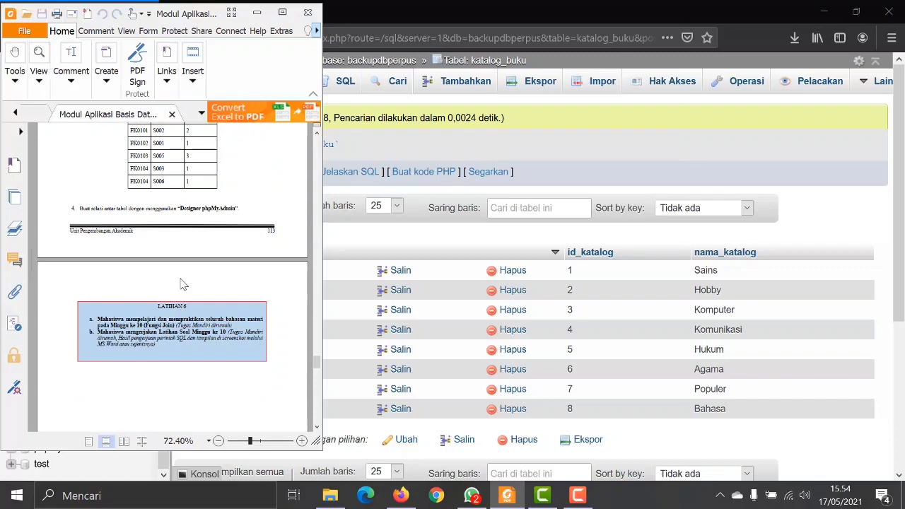
{"action": "scroll", "coordinate": [183, 285], "scroll_direction": "up", "scroll_amount": 6}
{"action": "scroll", "coordinate": [182, 284], "scroll_direction": "down", "scroll_amount": 6}
{"action": "scroll", "coordinate": [216, 273], "scroll_direction": "down", "scroll_amount": 6}
{"action": "scroll", "coordinate": [216, 272], "scroll_direction": "up", "scroll_amount": 20}
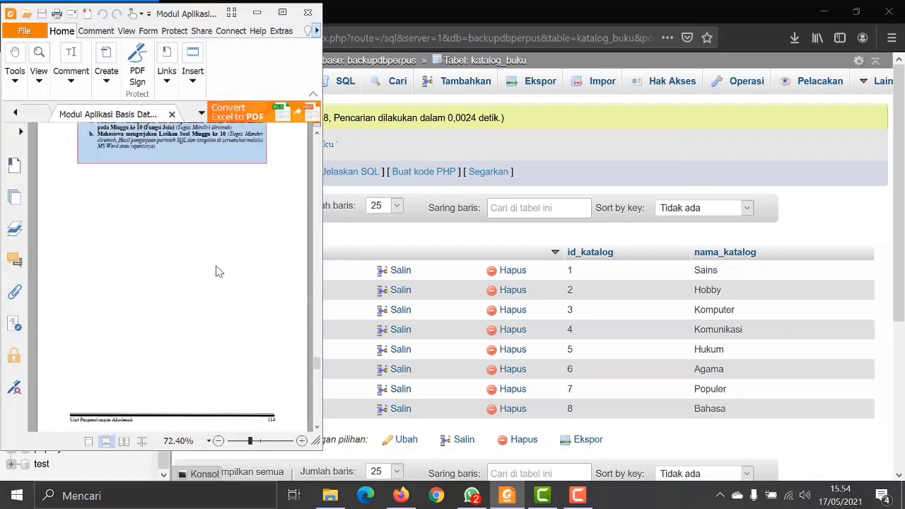
{"action": "left_click", "coordinate": [873, 217]}
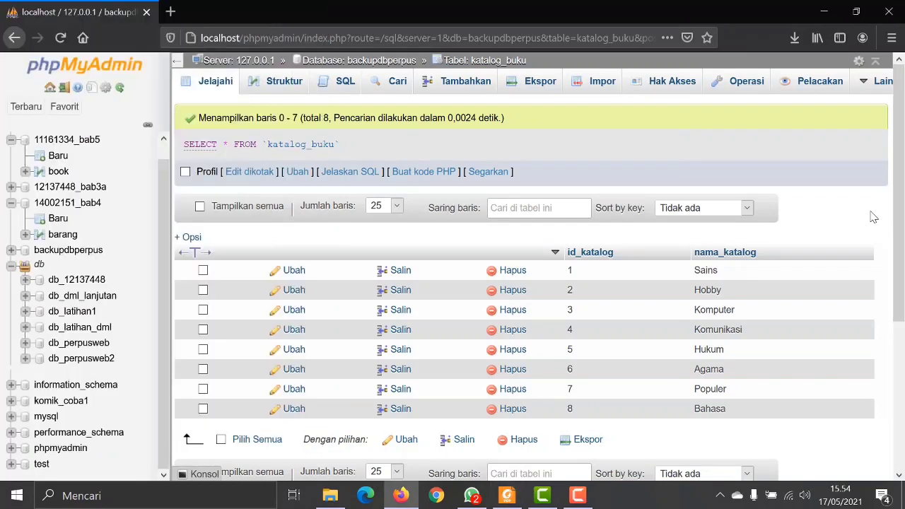
{"action": "scroll", "coordinate": [163, 166], "scroll_direction": "up", "scroll_amount": 1}
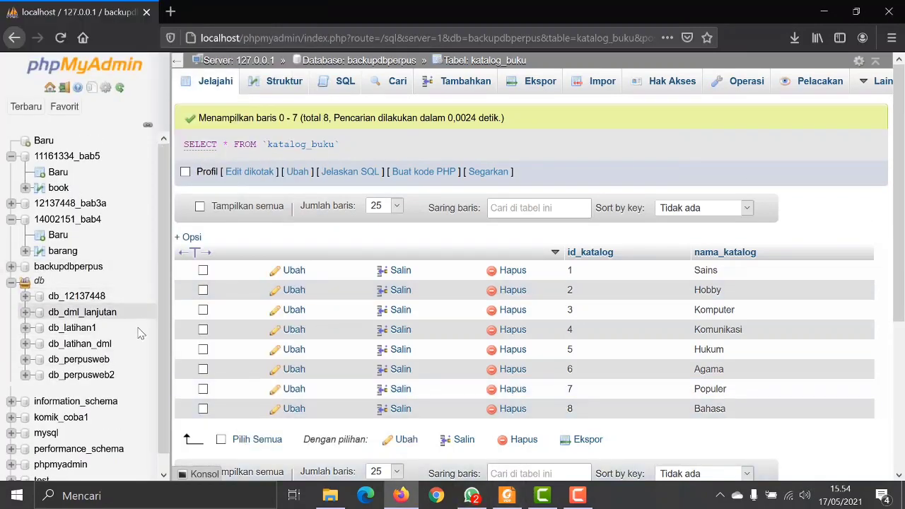
{"action": "scroll", "coordinate": [164, 309], "scroll_direction": "down", "scroll_amount": 1}
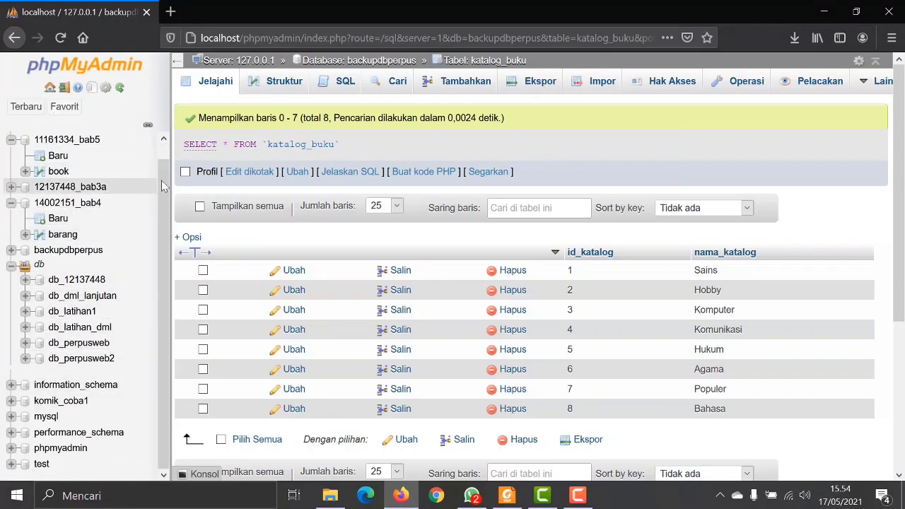
{"action": "scroll", "coordinate": [159, 193], "scroll_direction": "up", "scroll_amount": 1}
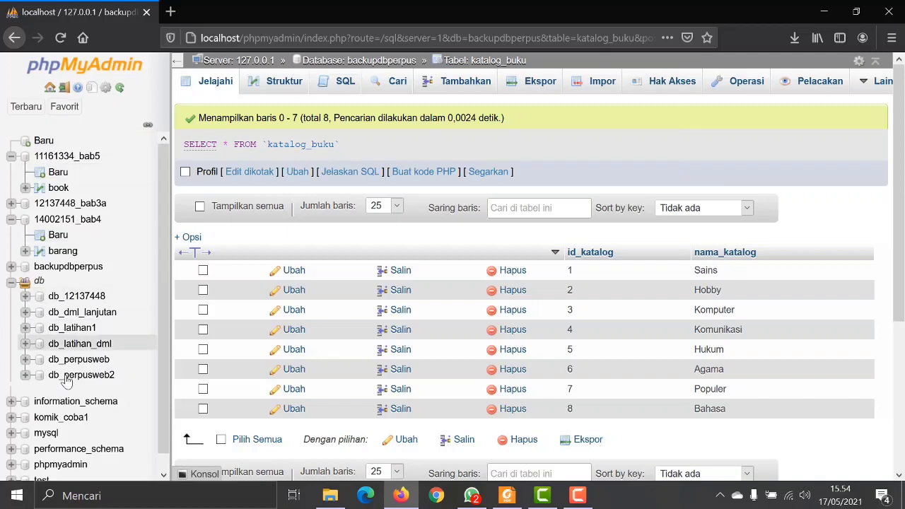
Open the db_perpusweb2 database, view the records in its admin table, and return to the table list.
{"action": "left_click", "coordinate": [83, 375]}
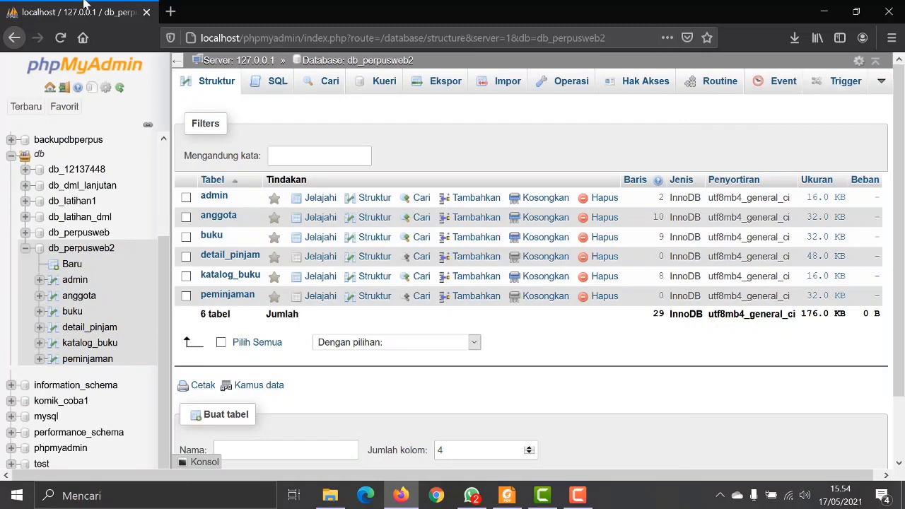
{"action": "left_click", "coordinate": [214, 196]}
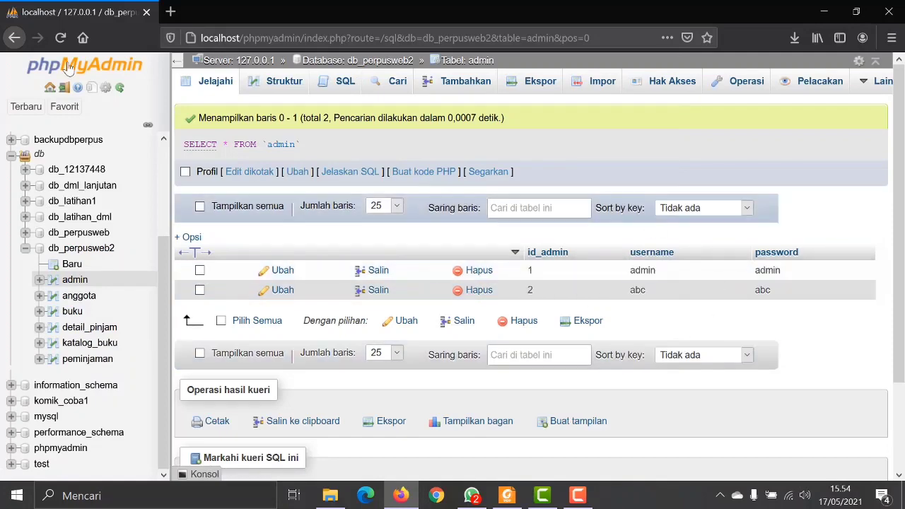
{"action": "left_click", "coordinate": [15, 37]}
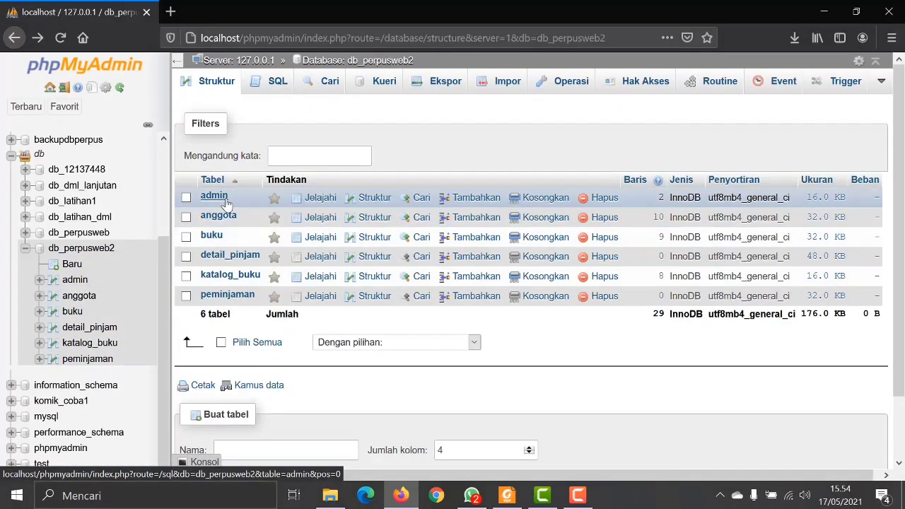
{"action": "left_click", "coordinate": [223, 199]}
{"action": "left_click", "coordinate": [14, 37]}
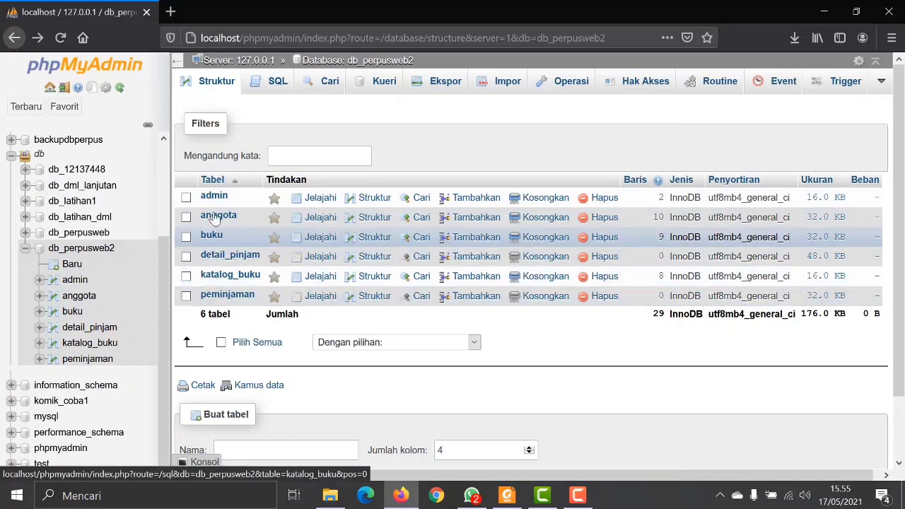
Examine the column structure of the admin table in db_perpusweb2 and return to the table list.
{"action": "left_click", "coordinate": [374, 200]}
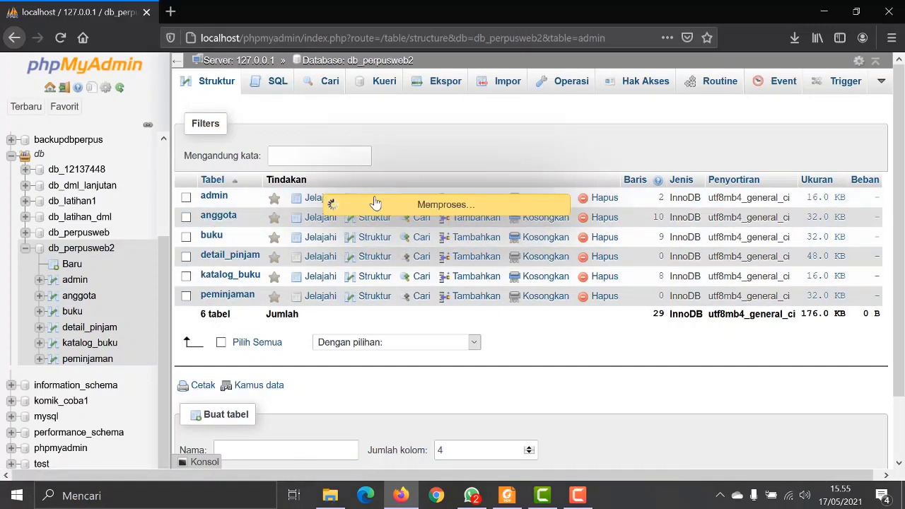
{"action": "scroll", "coordinate": [639, 237], "scroll_direction": "down", "scroll_amount": 5}
{"action": "scroll", "coordinate": [644, 242], "scroll_direction": "up", "scroll_amount": 3}
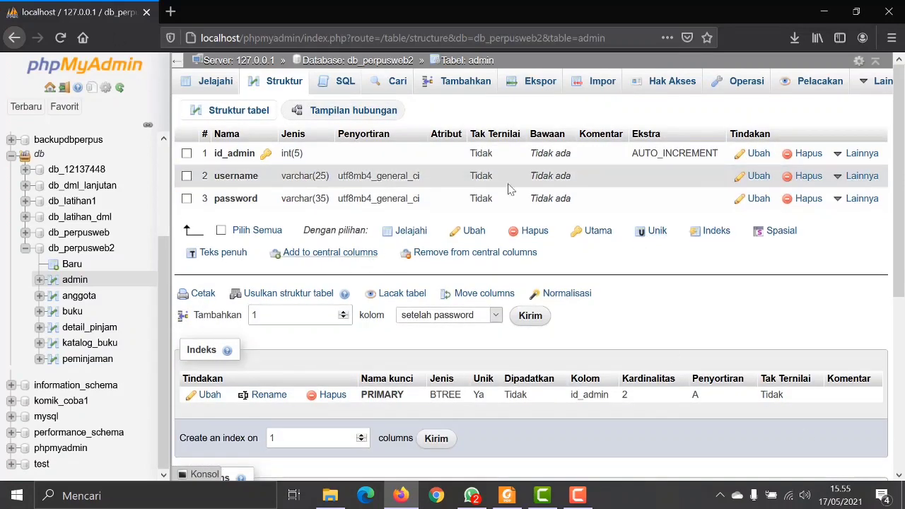
{"action": "left_click", "coordinate": [15, 37]}
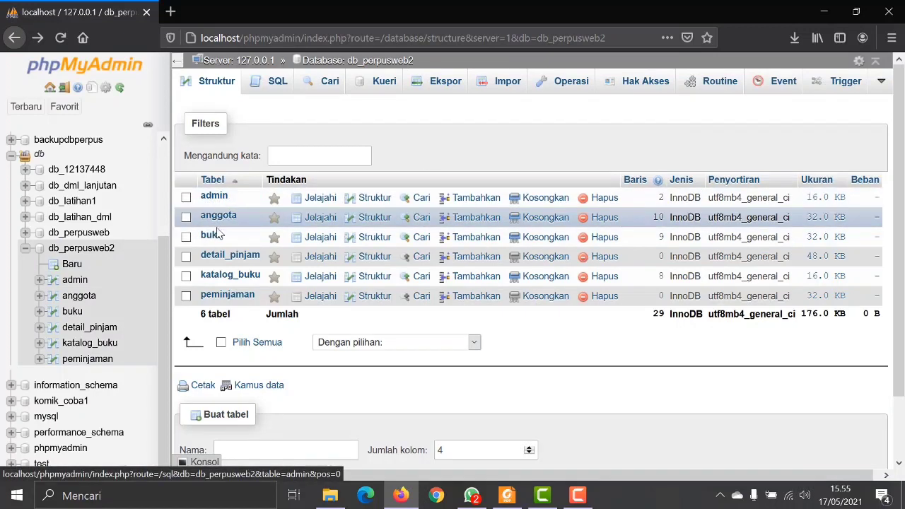
{"action": "left_click", "coordinate": [109, 249]}
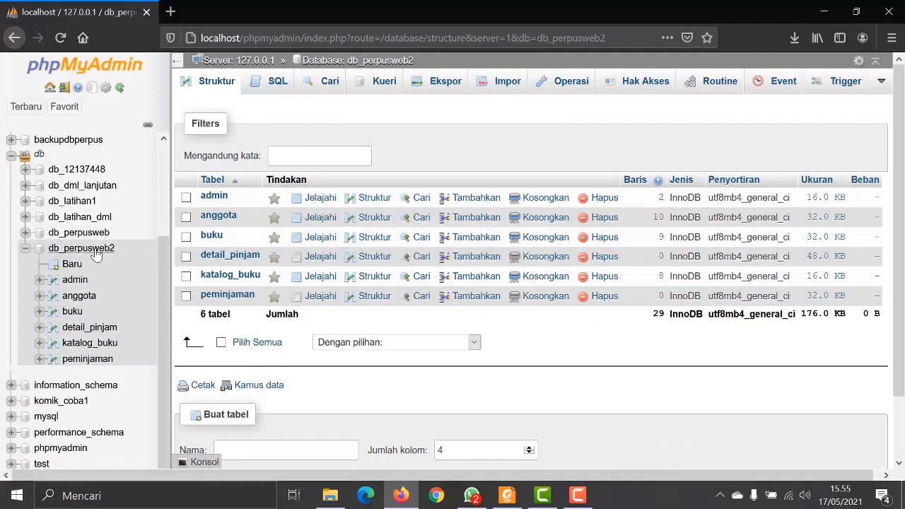
{"action": "left_click", "coordinate": [365, 198]}
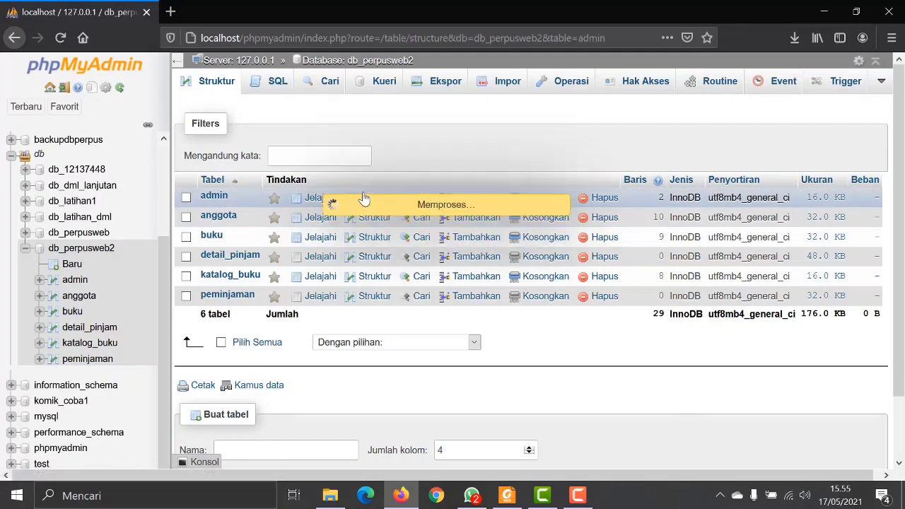
{"action": "left_click", "coordinate": [15, 38]}
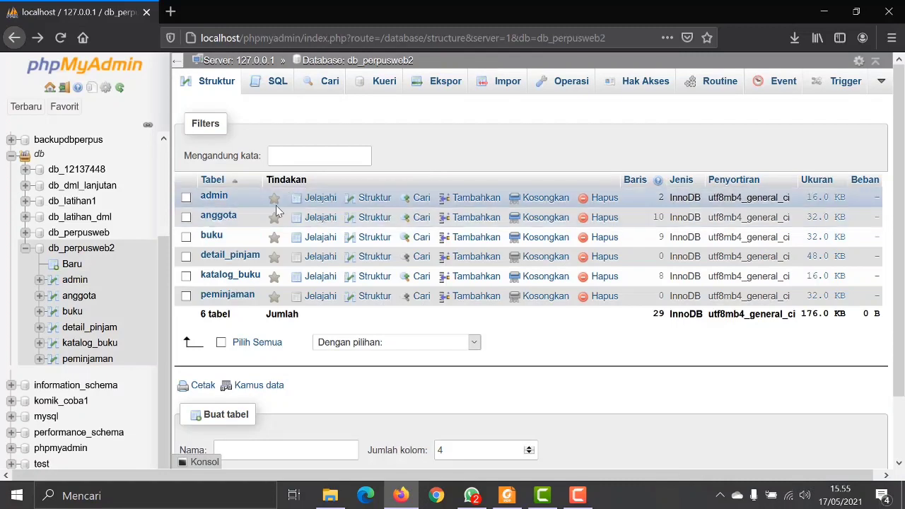
Look through the records of the katalog_buku table and return to the db_perpusweb2 table list.
{"action": "left_click", "coordinate": [234, 275]}
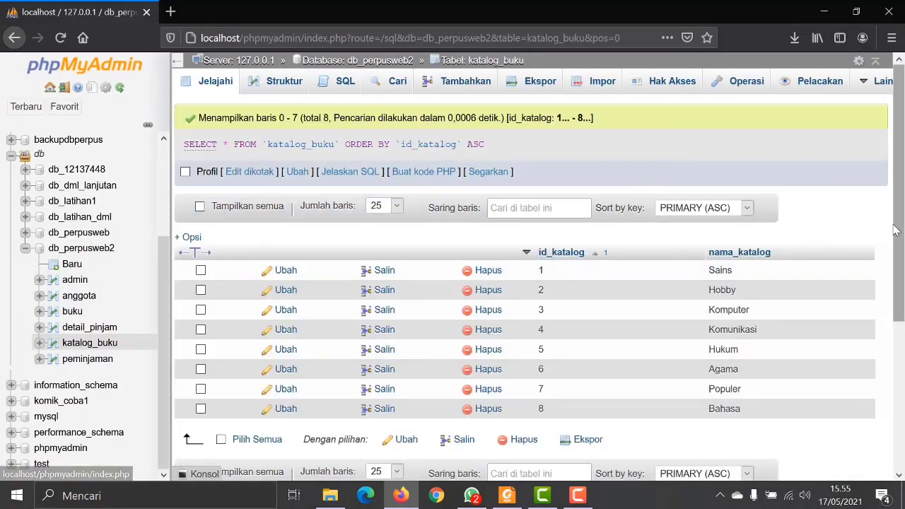
{"action": "scroll", "coordinate": [894, 231], "scroll_direction": "down", "scroll_amount": 5}
{"action": "scroll", "coordinate": [894, 230], "scroll_direction": "up", "scroll_amount": 5}
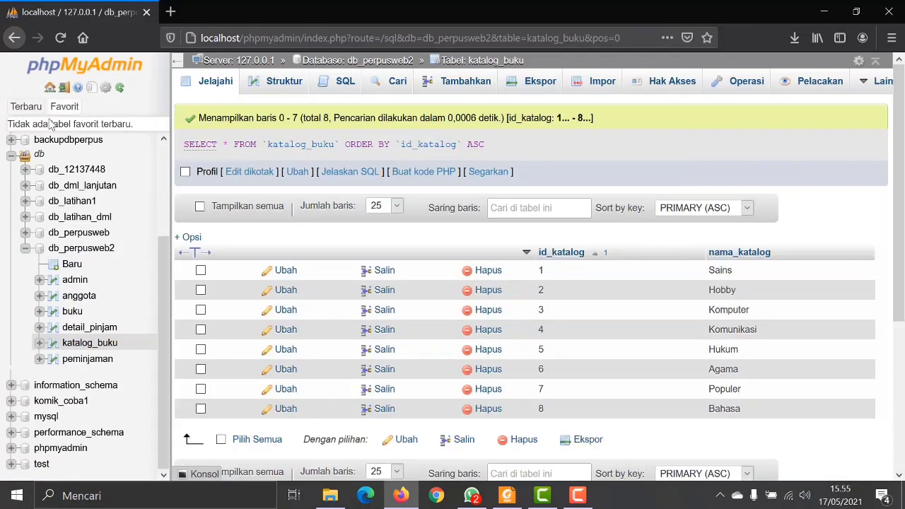
{"action": "scroll", "coordinate": [664, 221], "scroll_direction": "down", "scroll_amount": 1}
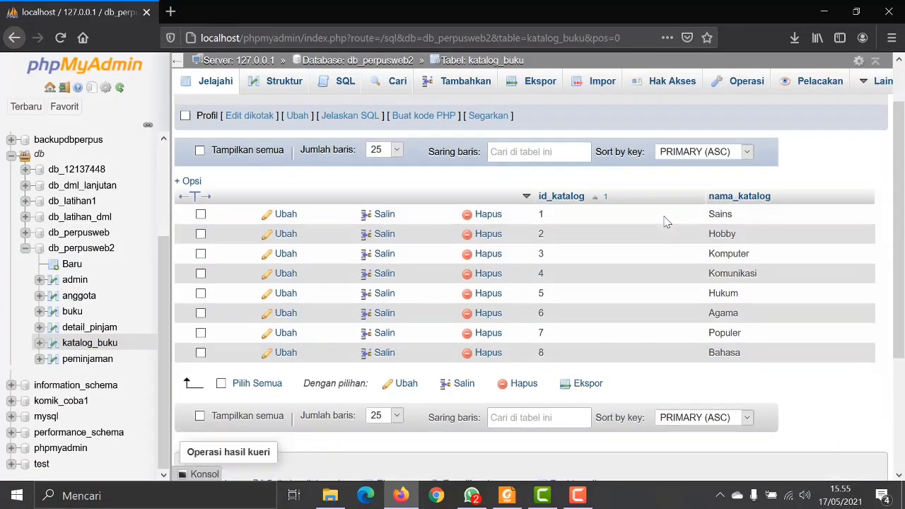
{"action": "scroll", "coordinate": [664, 221], "scroll_direction": "down", "scroll_amount": 1}
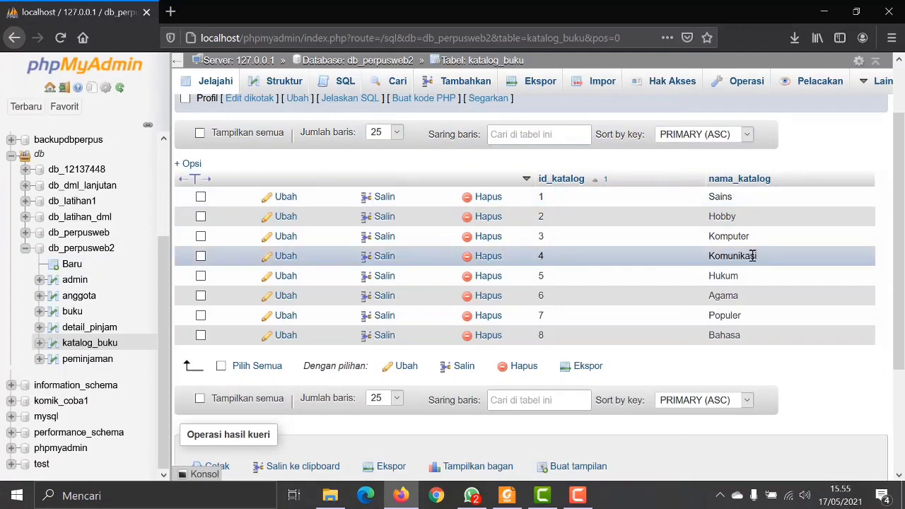
{"action": "scroll", "coordinate": [367, 195], "scroll_direction": "up", "scroll_amount": 2}
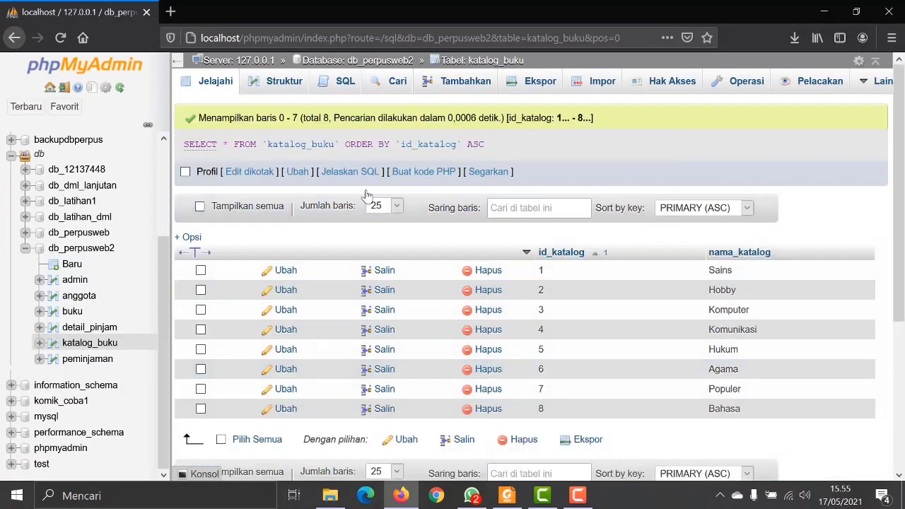
{"action": "left_click", "coordinate": [12, 38]}
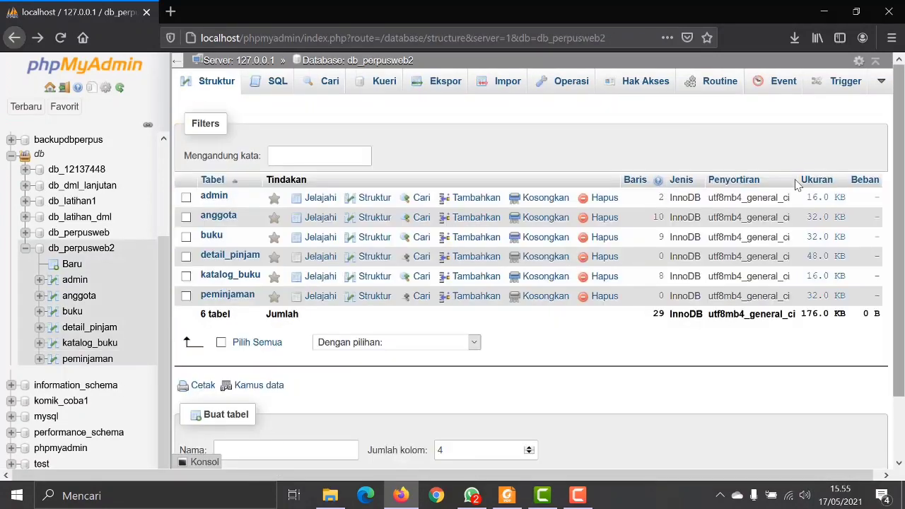
Open Notepad as a small window over the blank area below the table list and write the lines nama:, nim: and no urut:.
{"action": "left_click", "coordinate": [67, 495]}
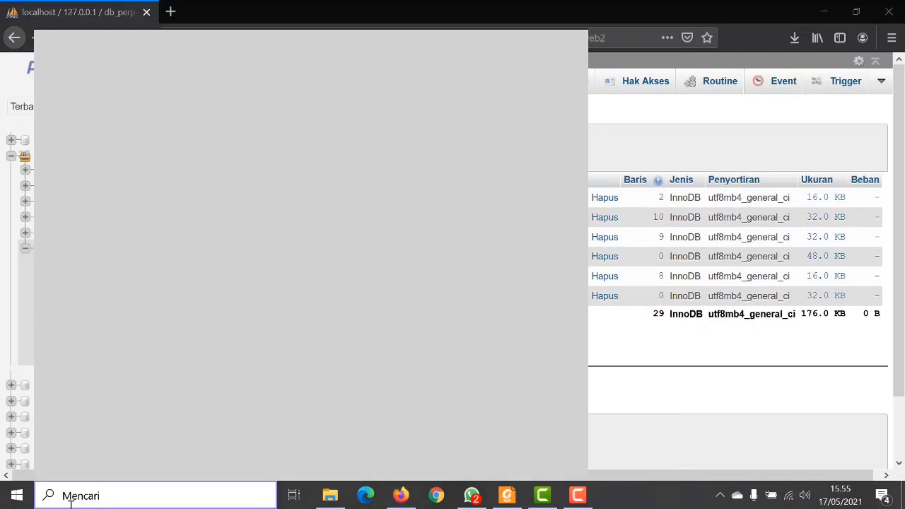
{"action": "type", "text": "ng"}
{"action": "type", "text": "te"}
{"action": "key", "text": "Return"}
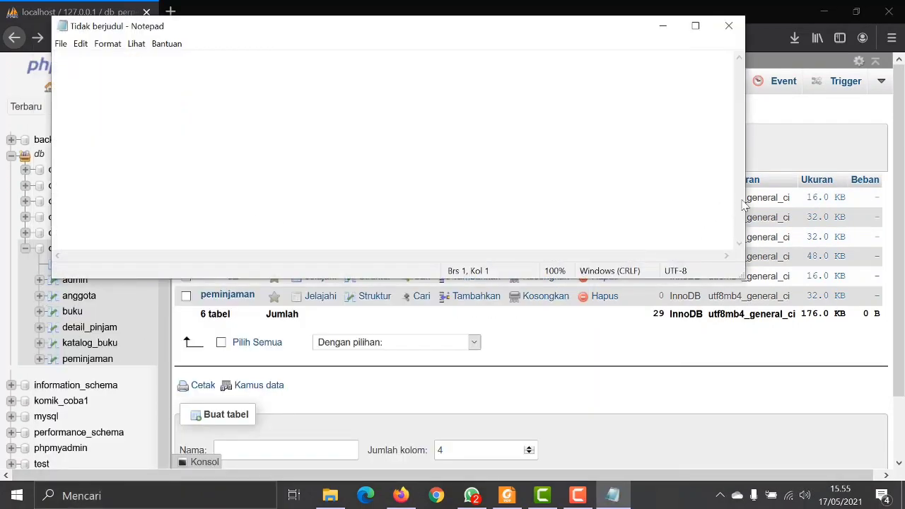
{"action": "left_click_drag", "start_coordinate": [745, 205], "coordinate": [278, 205]}
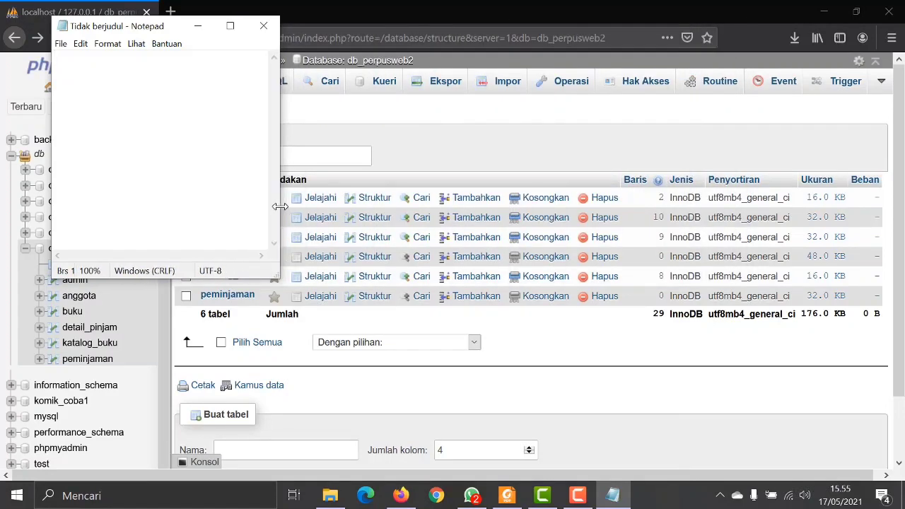
{"action": "left_click_drag", "start_coordinate": [228, 277], "coordinate": [237, 110]}
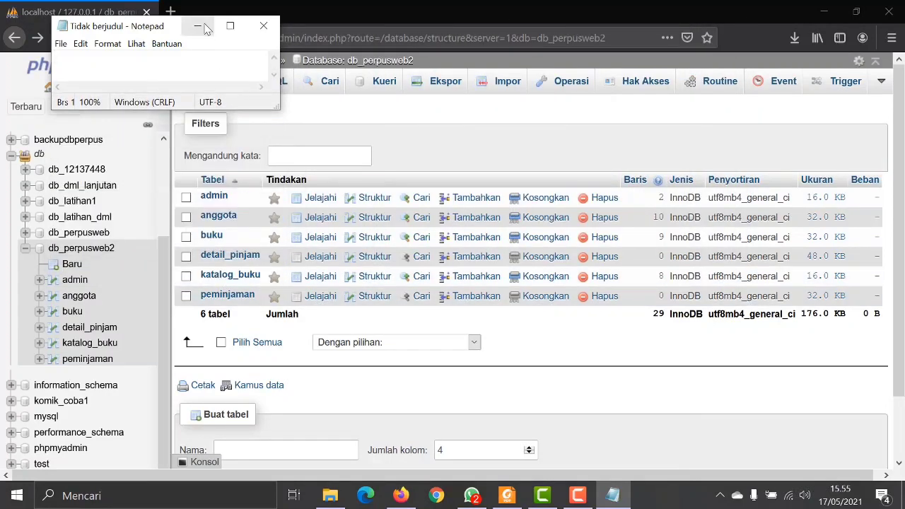
{"action": "left_click_drag", "start_coordinate": [176, 32], "coordinate": [762, 365]}
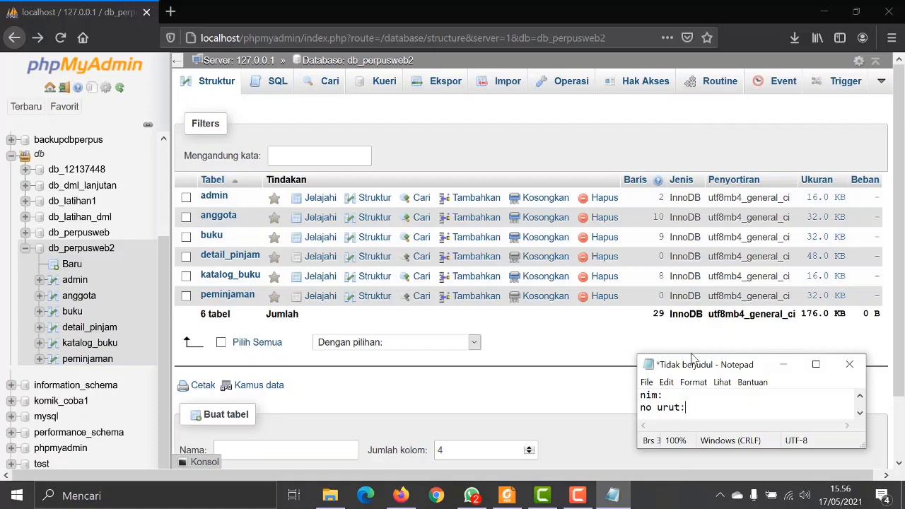
{"action": "left_click_drag", "start_coordinate": [687, 352], "coordinate": [688, 324]}
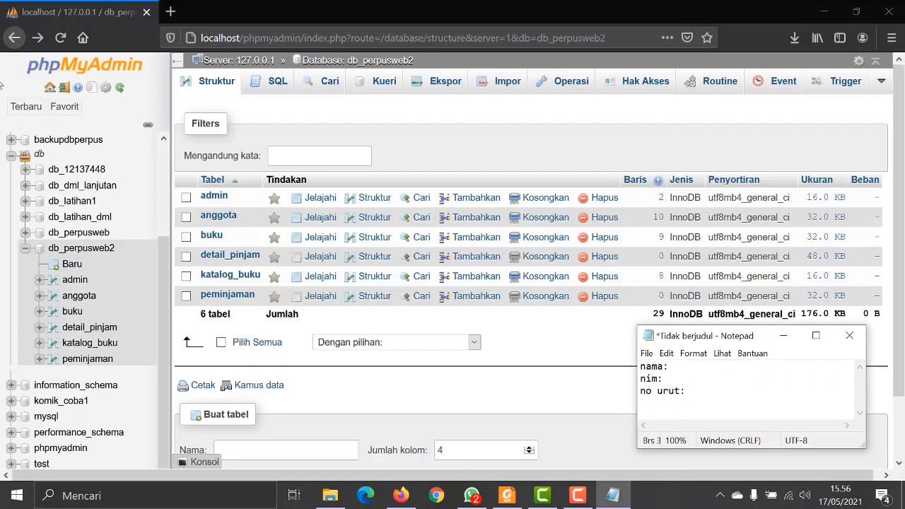